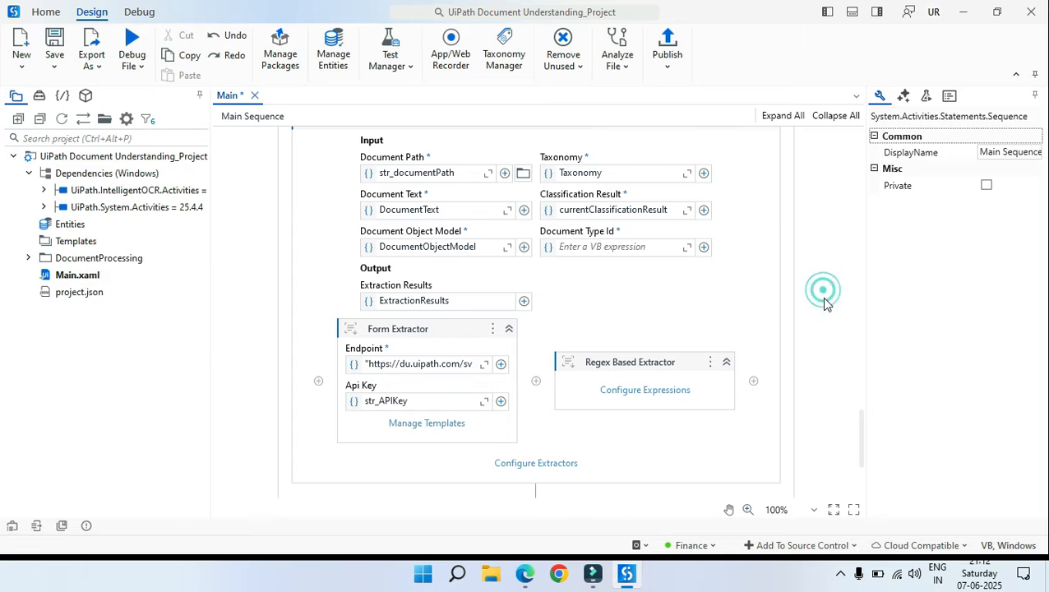
Add a Machine Learning Extractor activity to the Data Extraction Scope, after the Regex Based Extractor
left_click(698, 306)
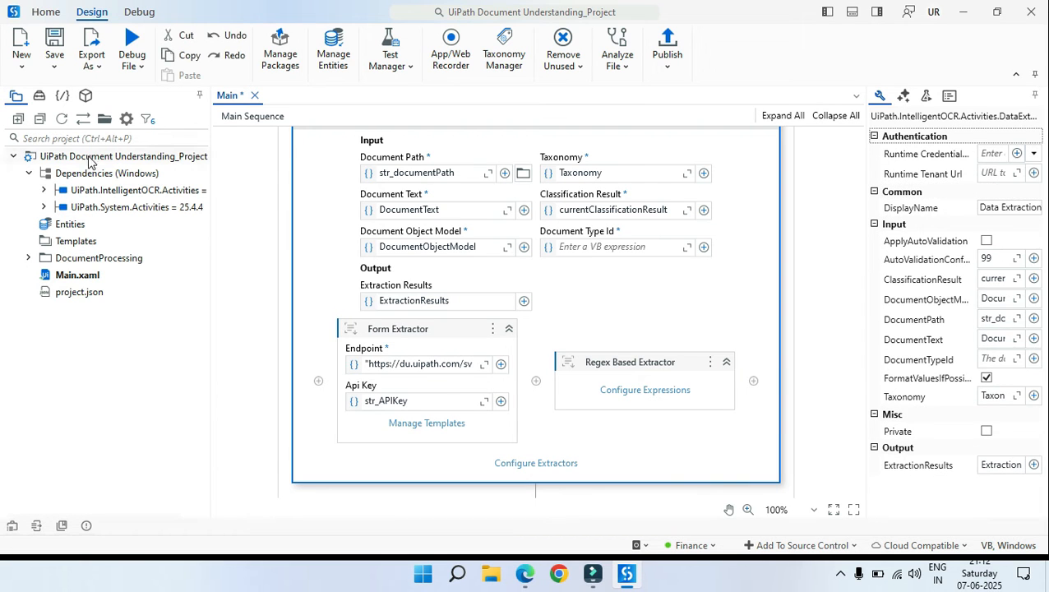
left_click(38, 95)
left_click(75, 138)
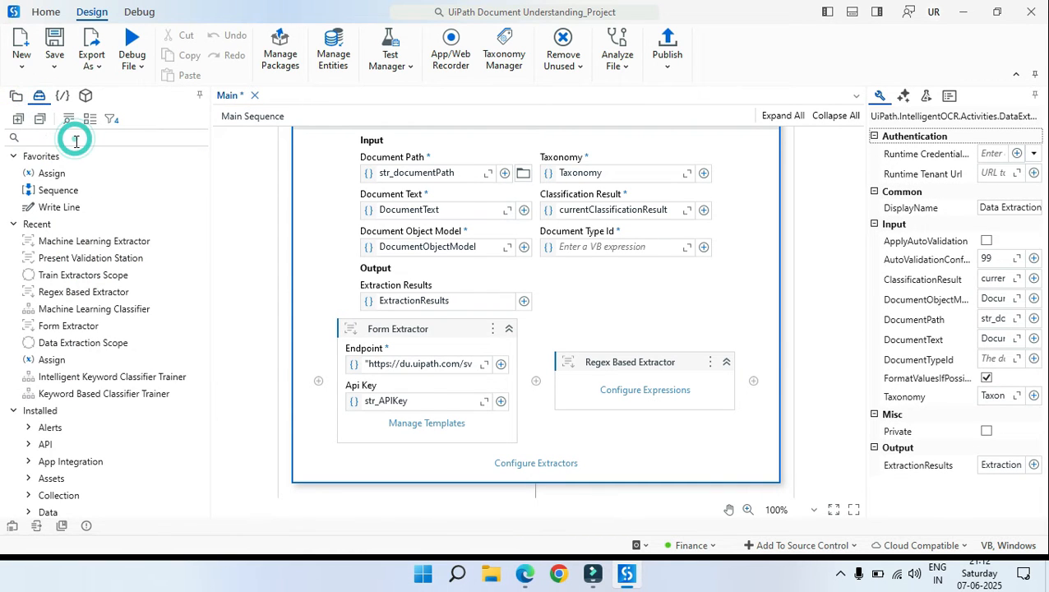
type("Machine L")
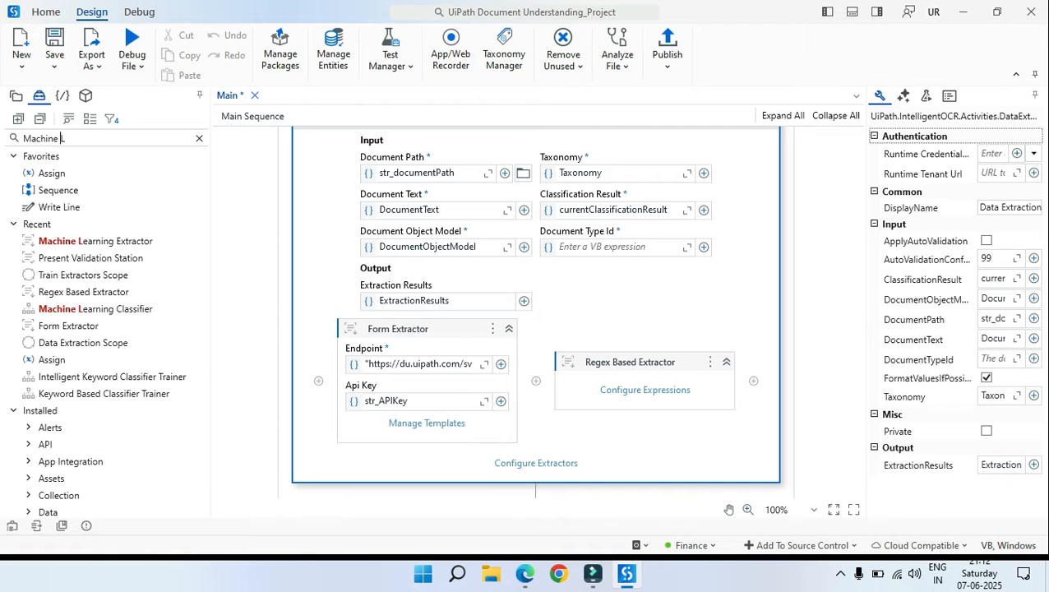
type("earning Ex")
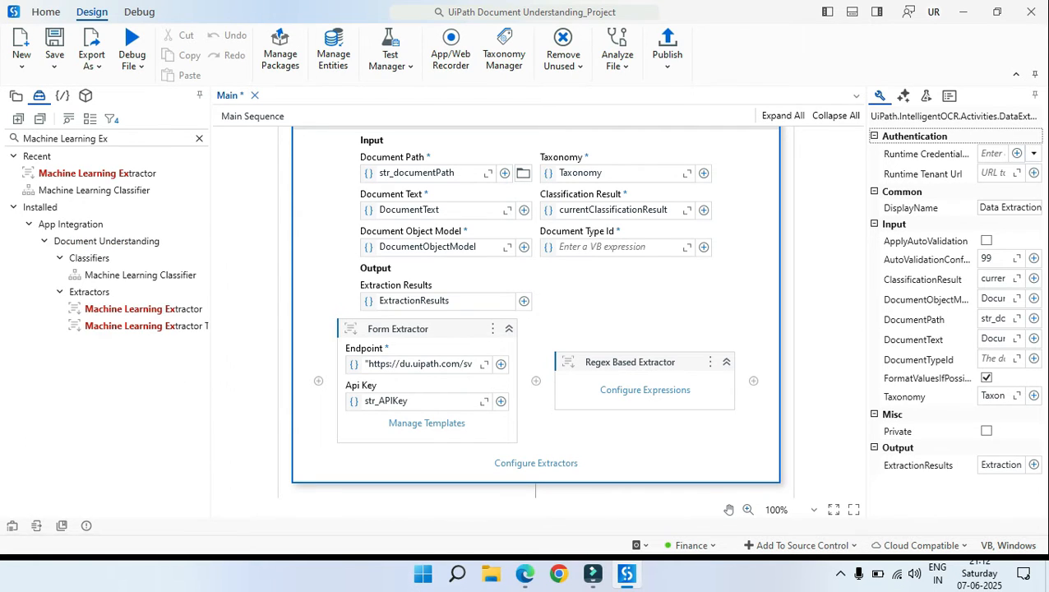
left_click_drag(125, 309, 755, 391)
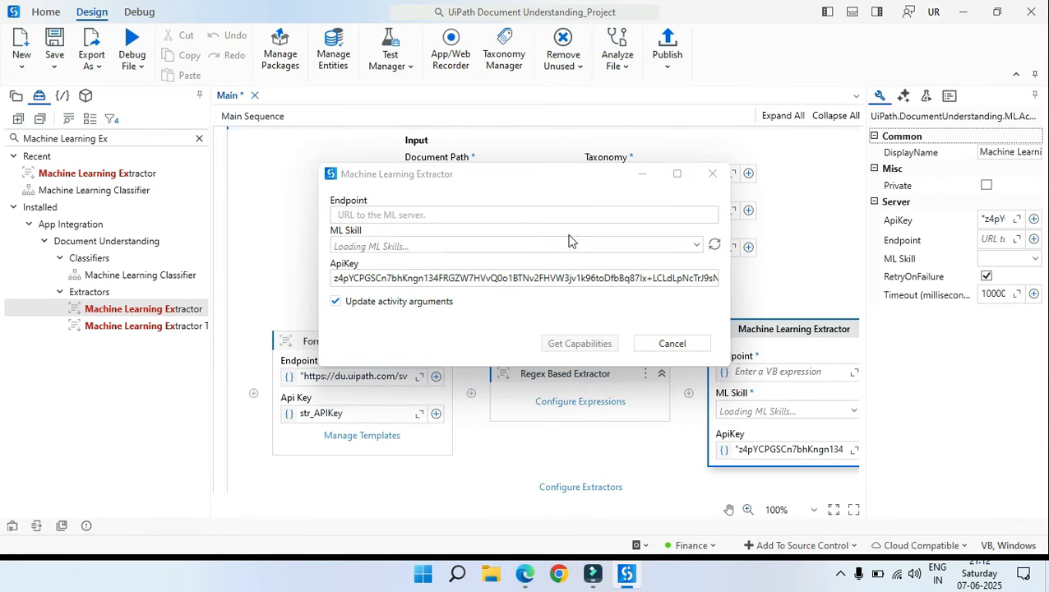
left_click(390, 174)
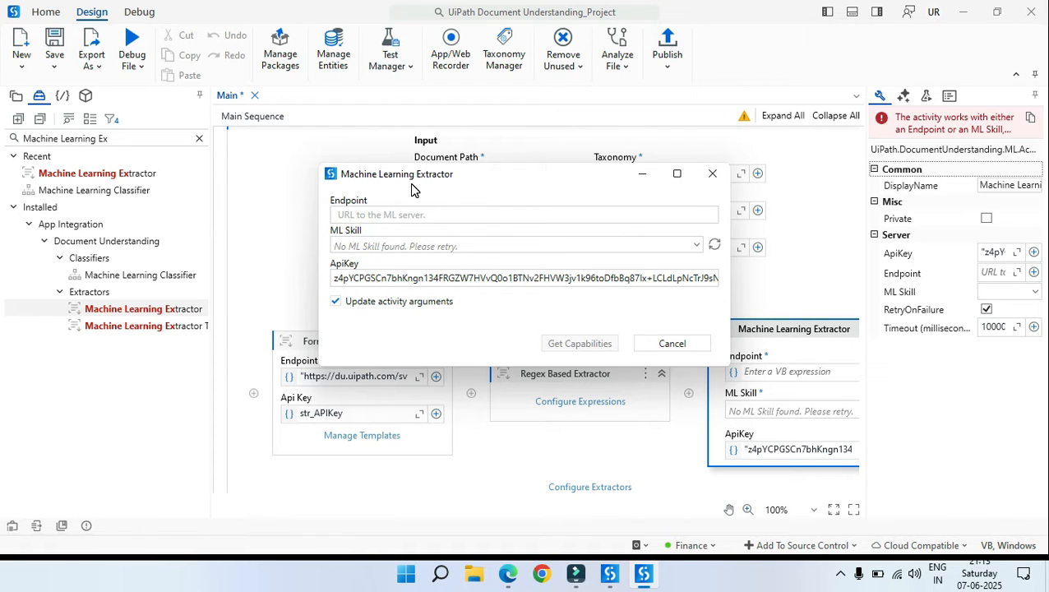
Switch to Microsoft Edge and expand the regional endpoints table on the UiPath Public endpoints documentation page
left_click(508, 574)
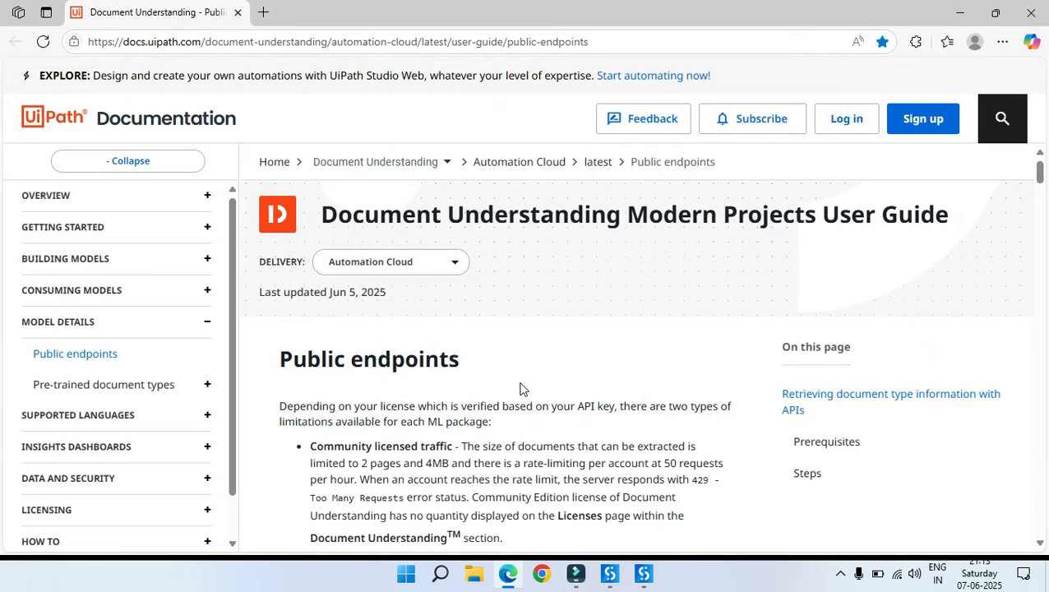
scroll(526, 384, "down", 2)
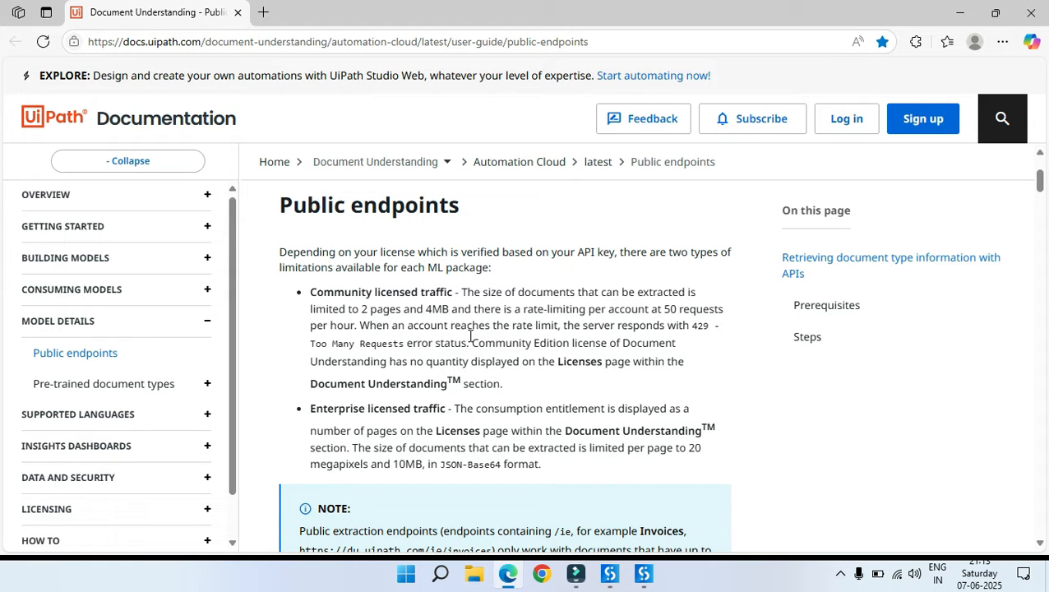
key("ctrl+minus")
key("ctrl+minus")
scroll(379, 346, "up", 4)
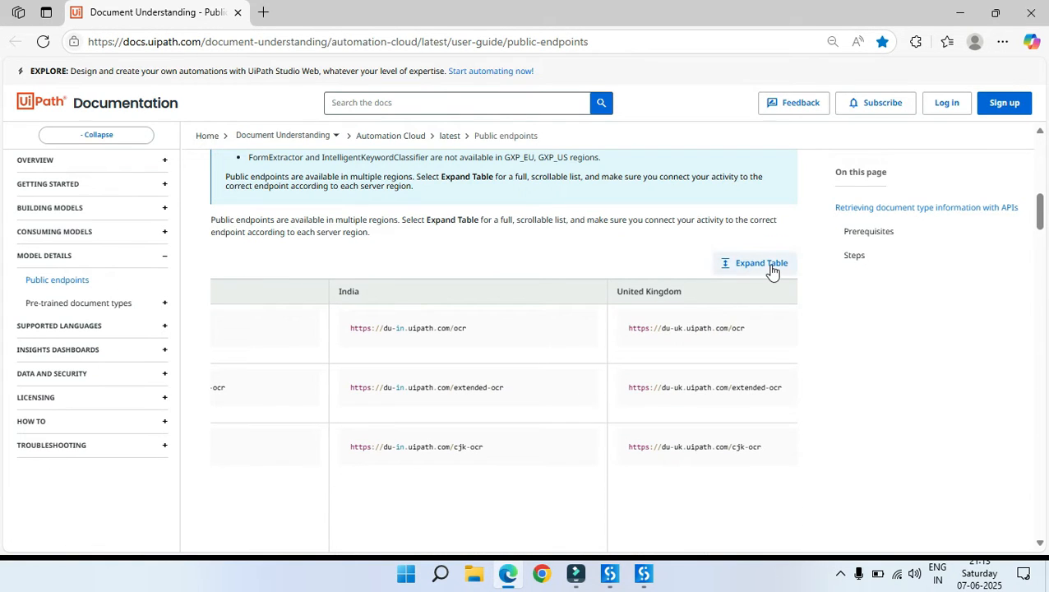
left_click(769, 266)
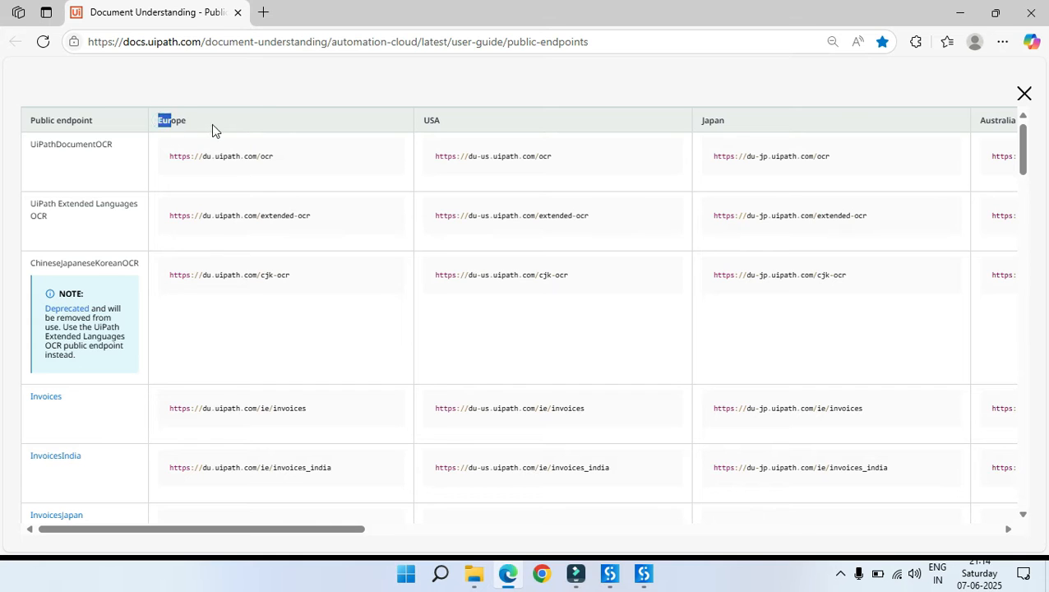
Examine the table's region columns and its invoice document types, such as Invoices, InvoicesIndia and InvoicesChina
left_click_drag(211, 124, 795, 127)
left_click_drag(898, 129, 903, 131)
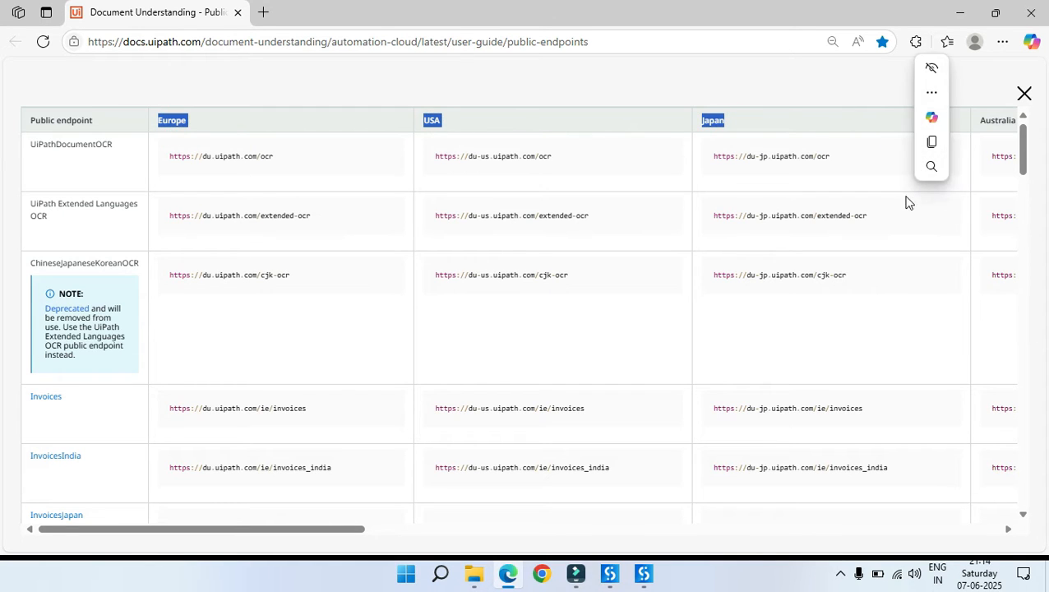
left_click(885, 308)
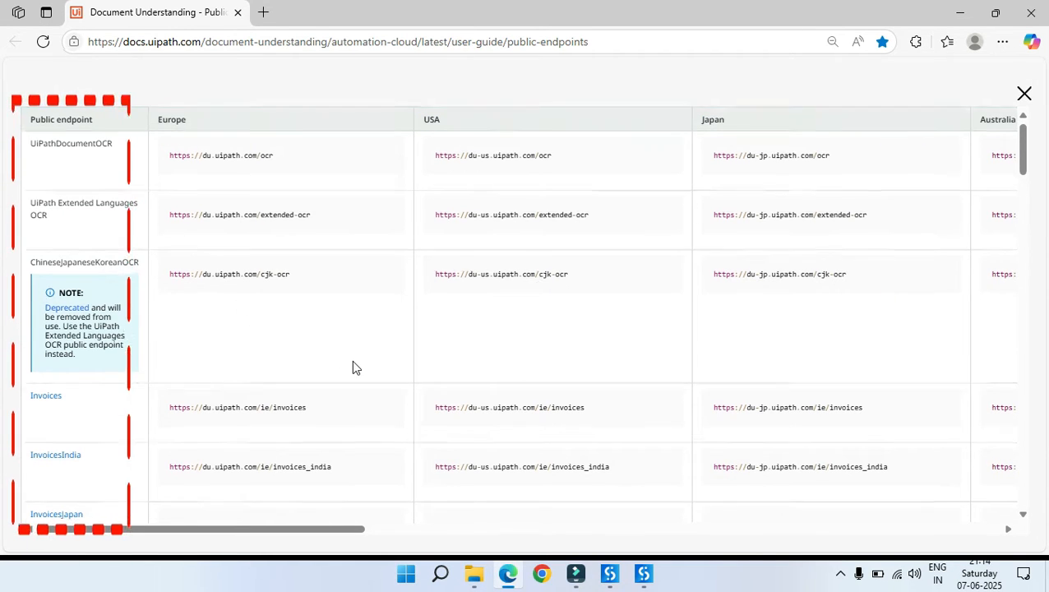
scroll(353, 366, "down", 3)
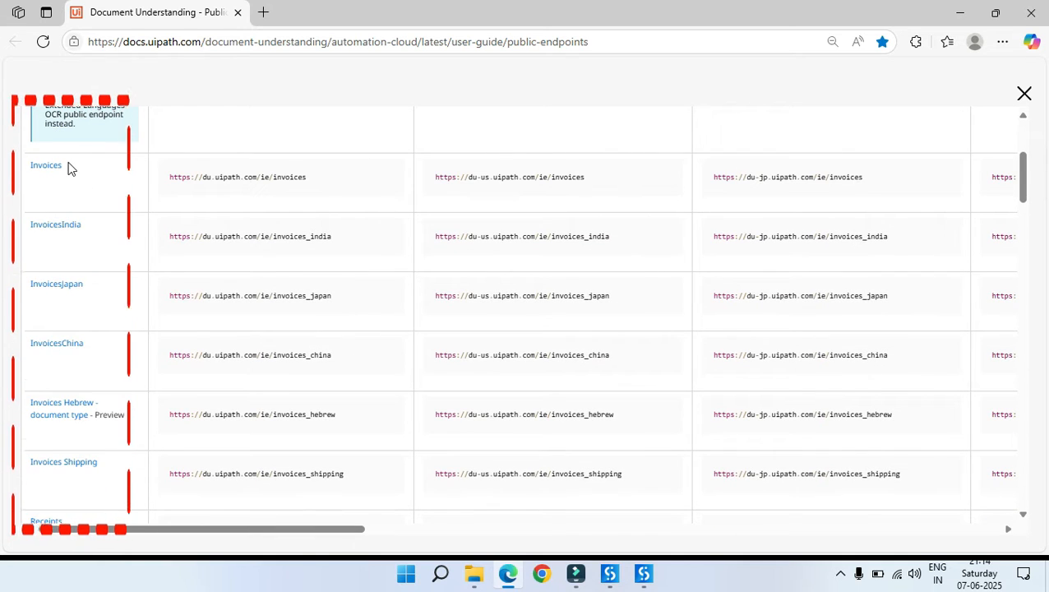
left_click_drag(67, 165, 31, 177)
left_click(154, 183)
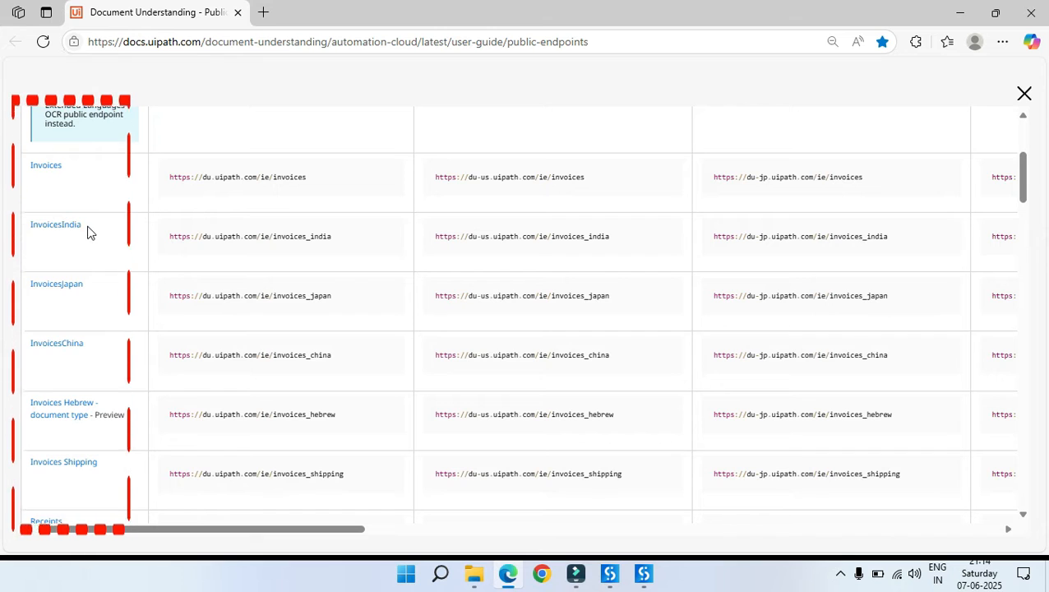
left_click_drag(86, 222, 42, 224)
left_click(107, 289)
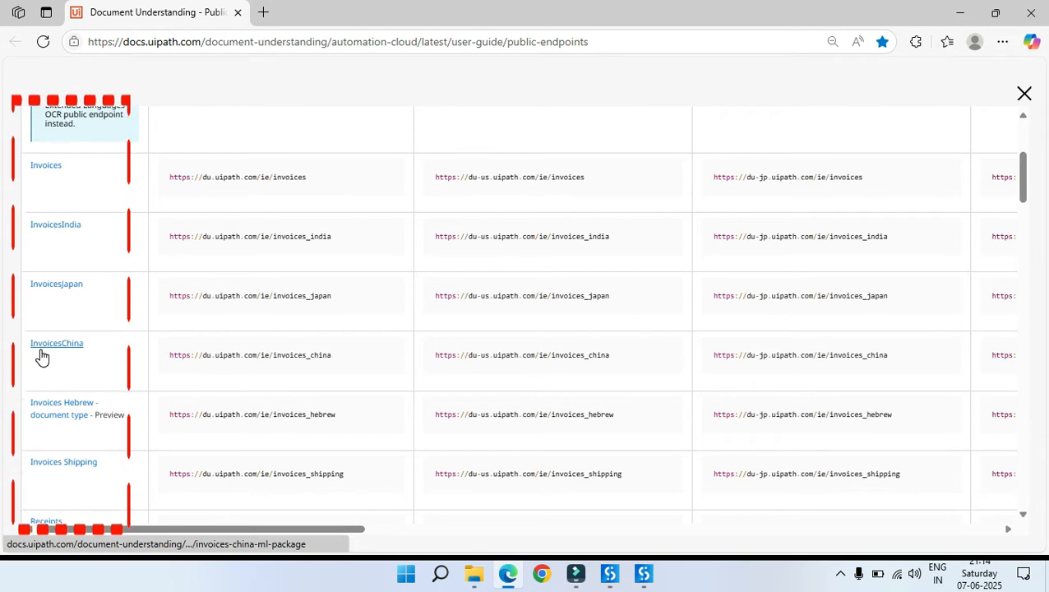
scroll(40, 356, "up", 3)
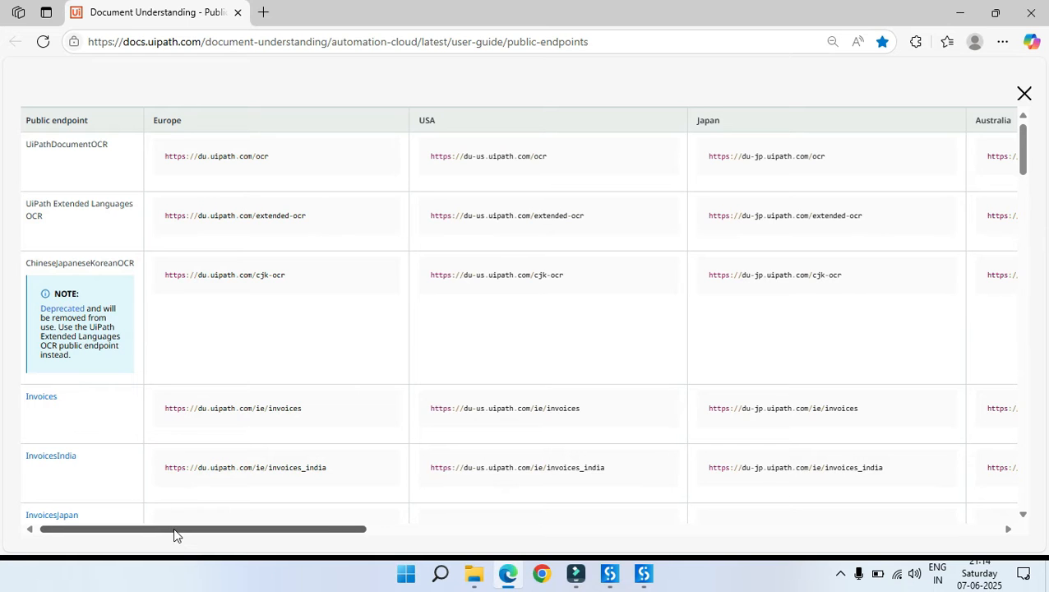
Compare the India region's endpoint URLs for the Invoices and InvoicesIndia document types
mouse_move(171, 528)
left_mouse_down()
mouse_move(345, 553)
mouse_move(501, 551)
left_mouse_up()
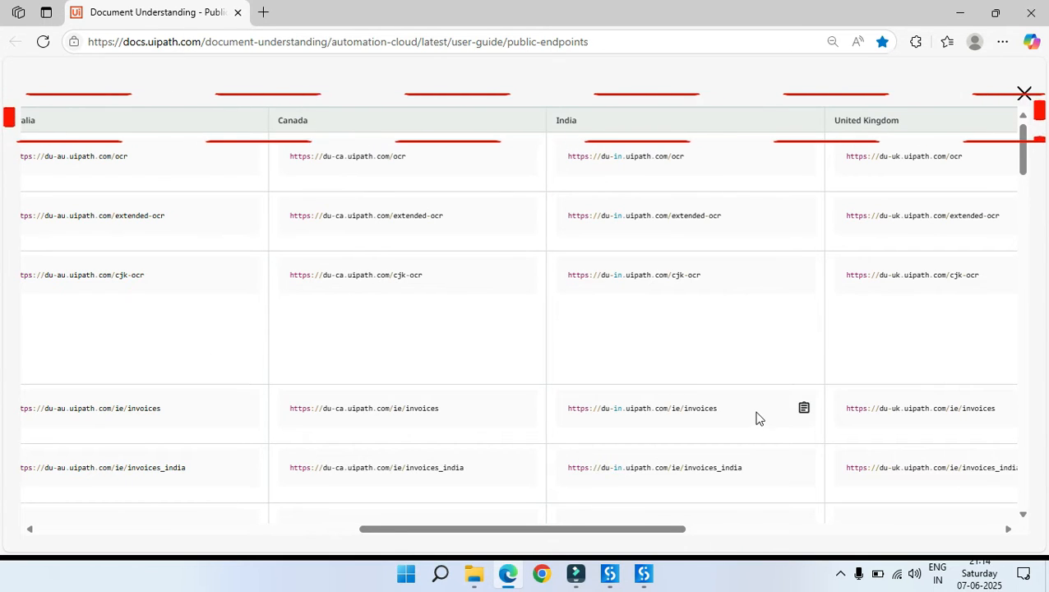
left_click_drag(752, 409, 564, 411)
left_click(587, 419)
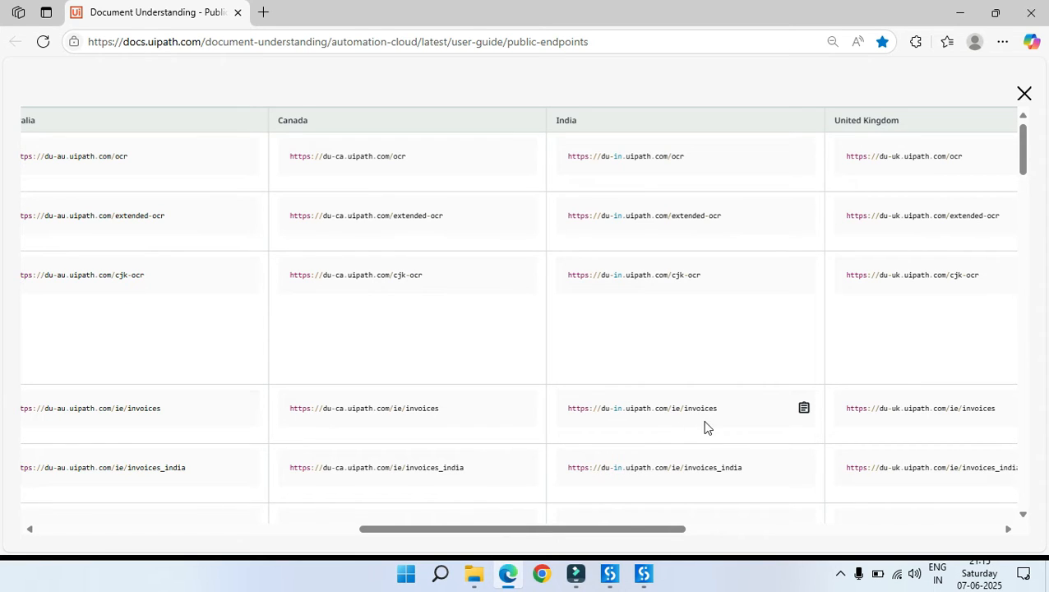
left_click_drag(724, 418, 564, 418)
left_click(661, 454)
scroll(663, 461, "down", 1)
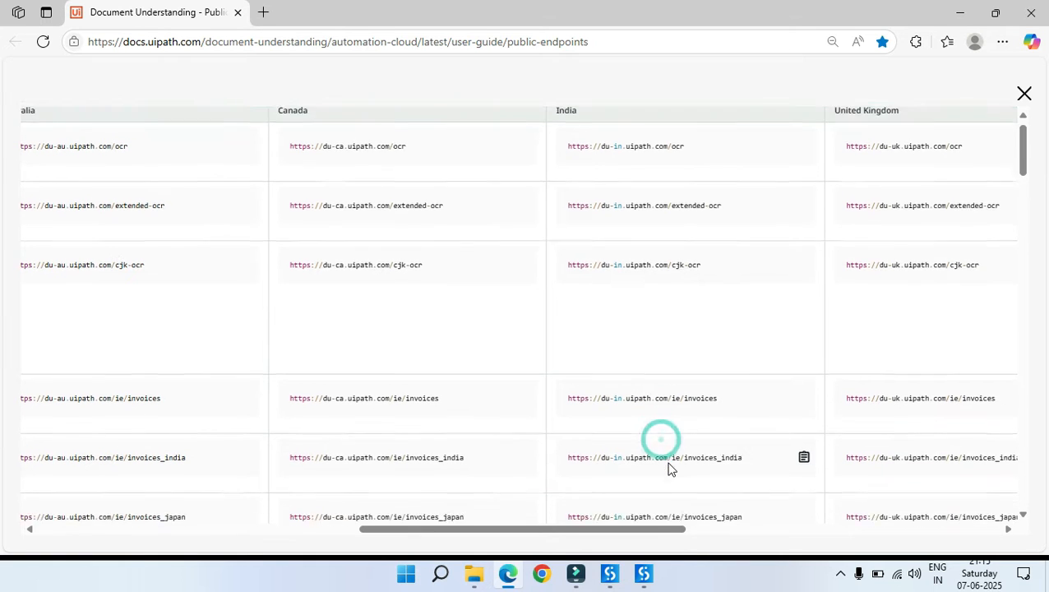
triple_click(749, 396)
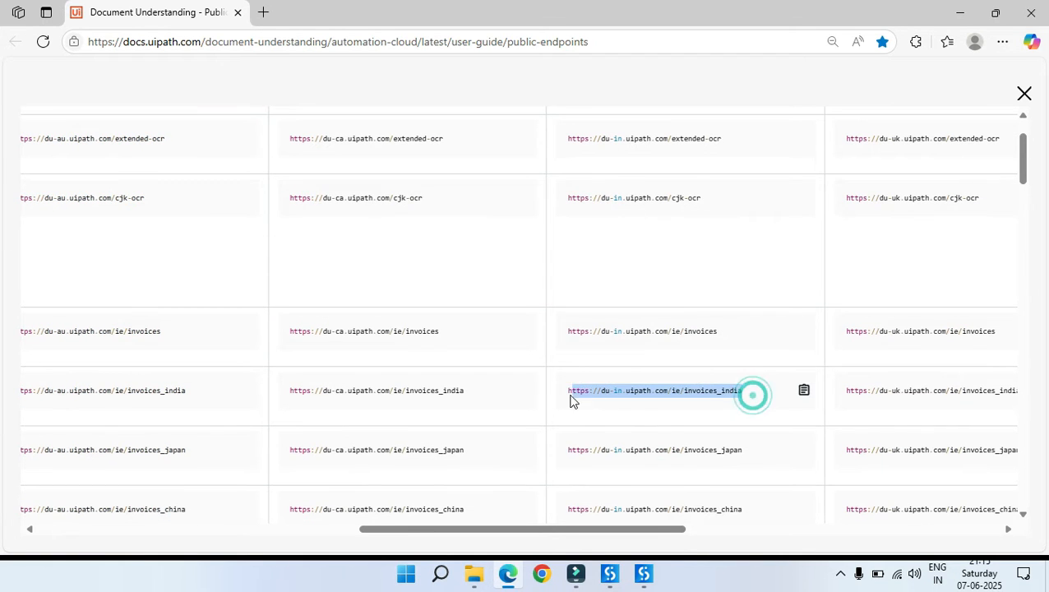
left_click(698, 408)
left_click_drag(750, 393, 560, 398)
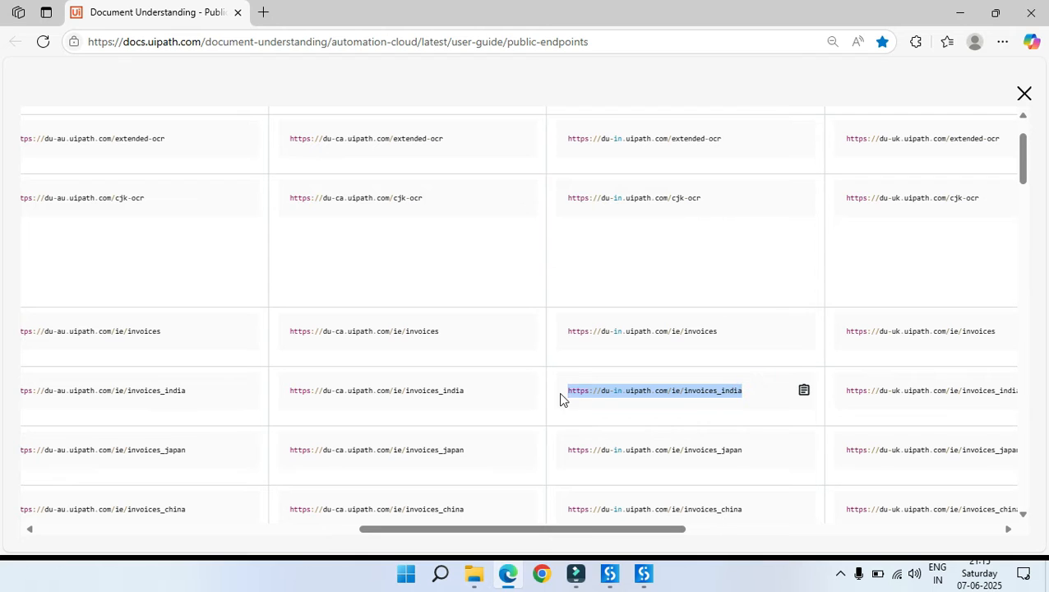
left_click(588, 415)
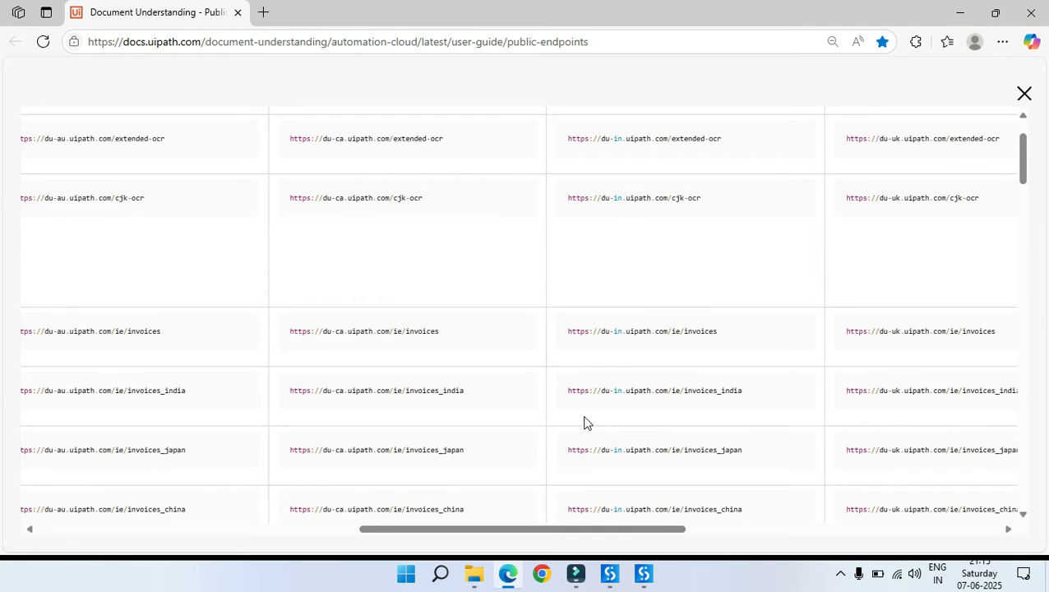
left_click(584, 420)
left_click_drag(753, 391, 565, 393)
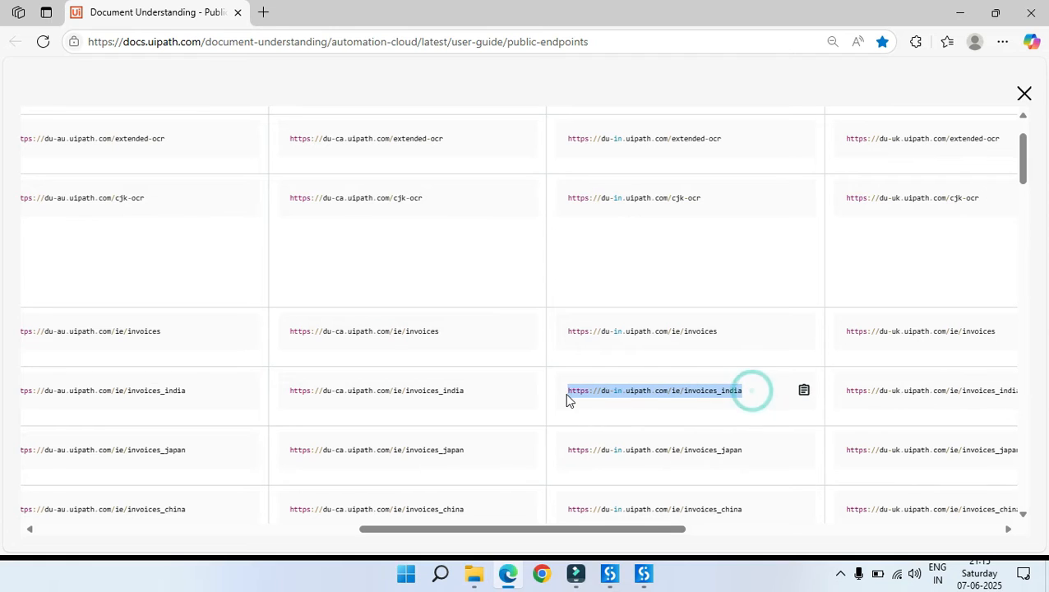
left_click(569, 418)
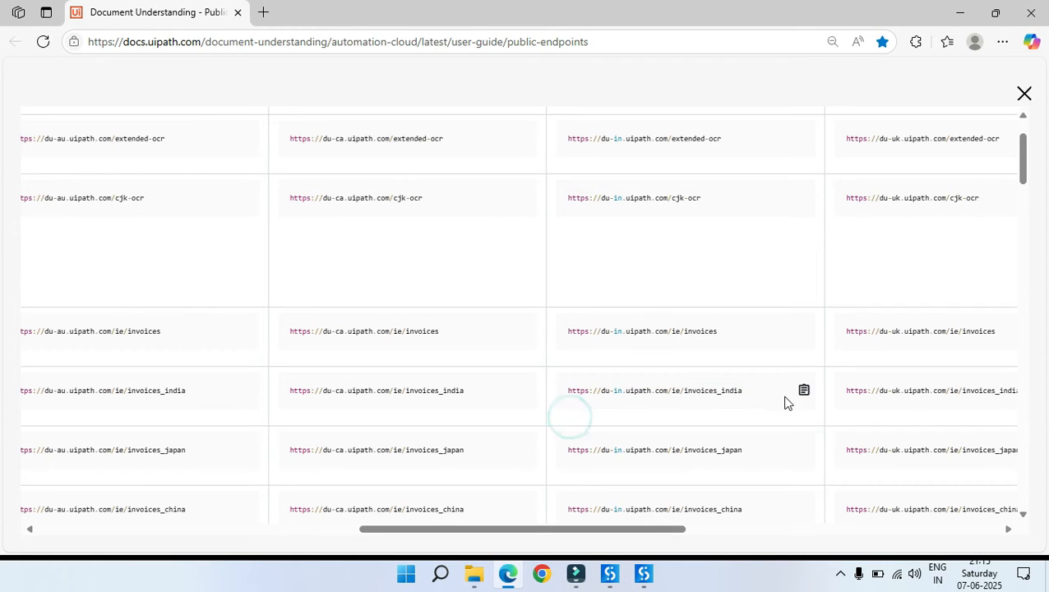
left_click(757, 395)
left_click(804, 336)
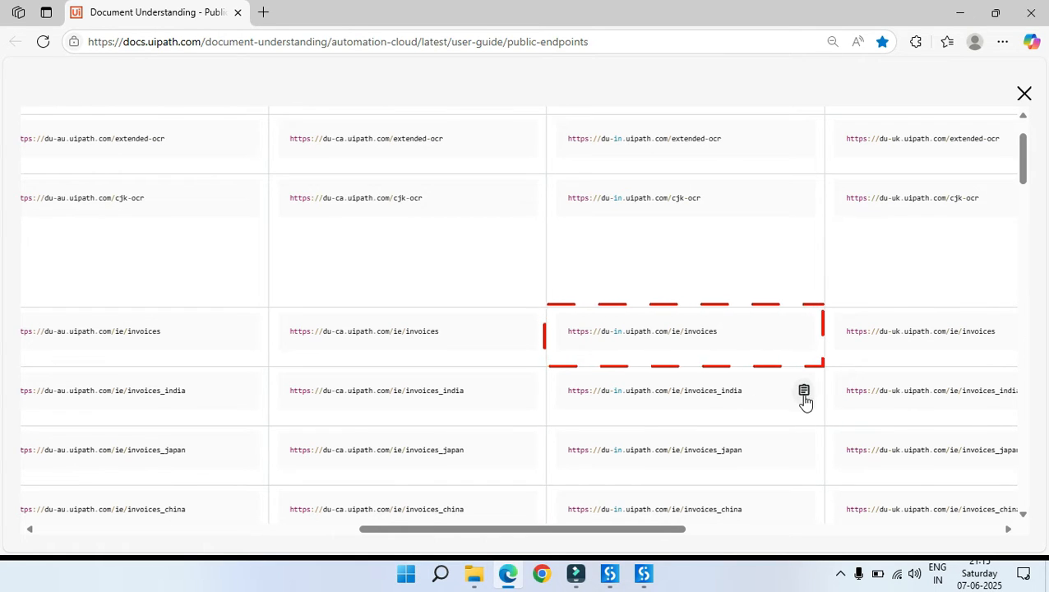
mouse_move(808, 406)
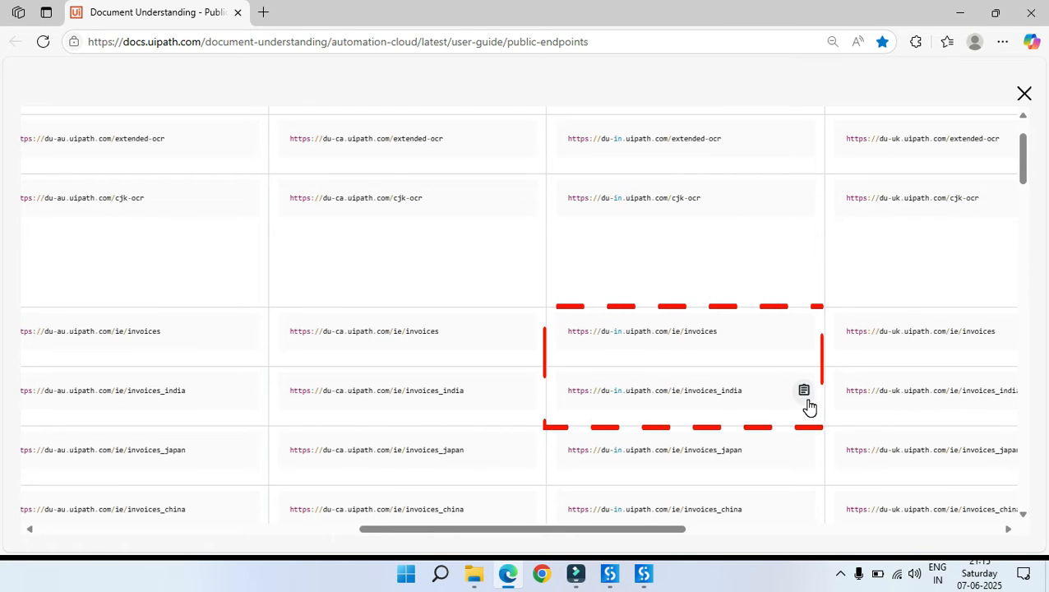
mouse_move(807, 352)
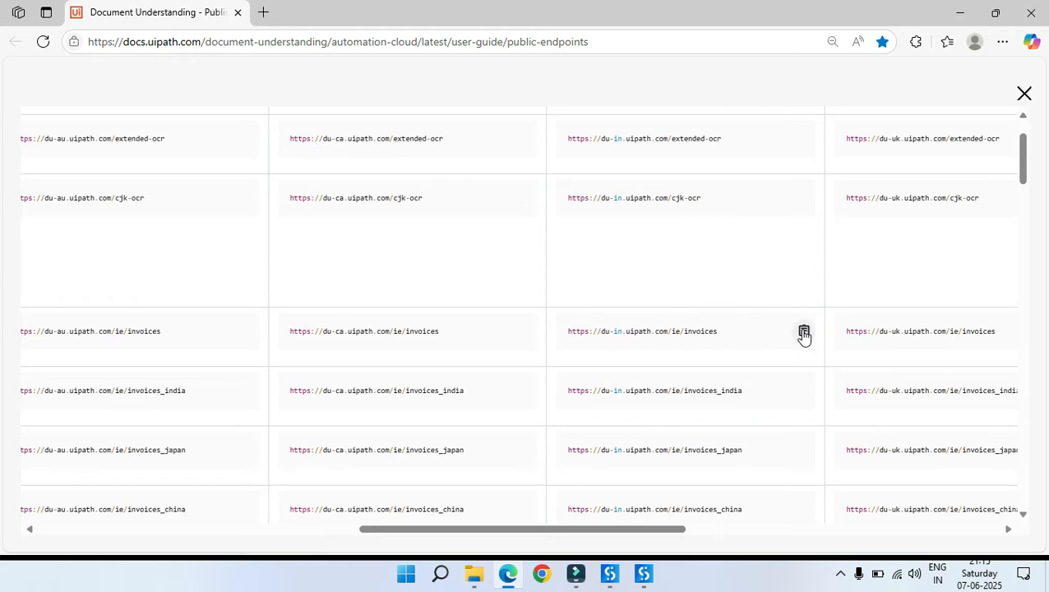
left_click(804, 332)
left_click(643, 573)
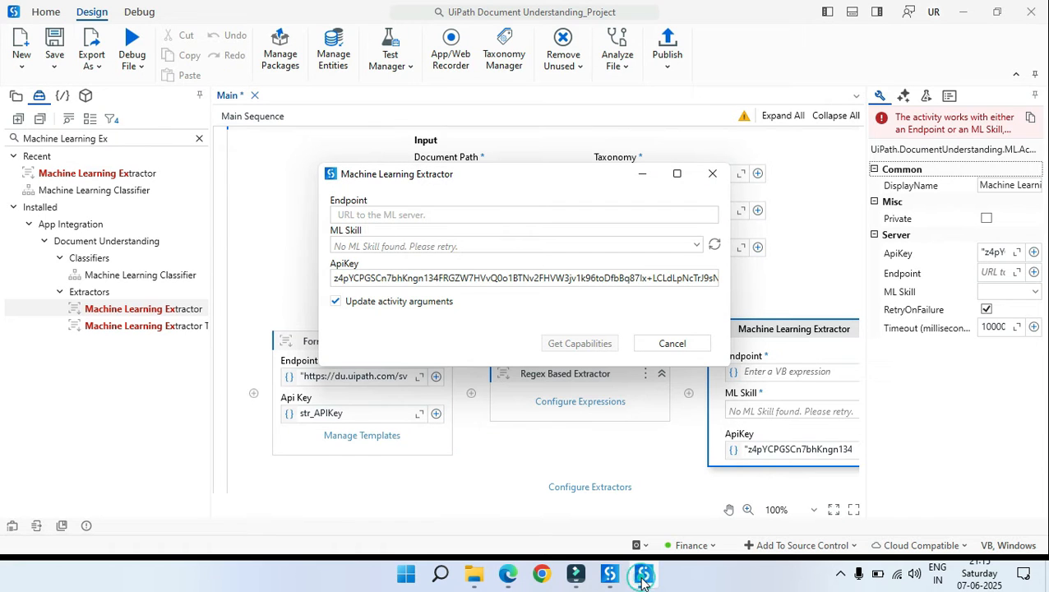
left_click(414, 216)
key("ctrl+v")
left_click(432, 197)
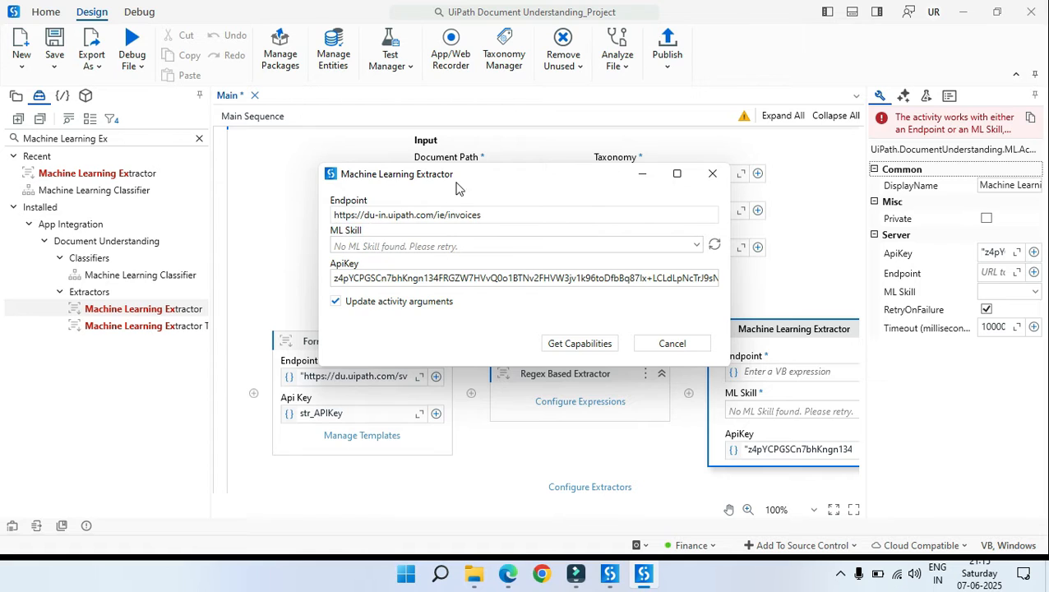
Get the Machine Learning Extractor's capabilities from the entered endpoint, keeping the update of activity arguments enabled
left_click_drag(469, 179, 433, 155)
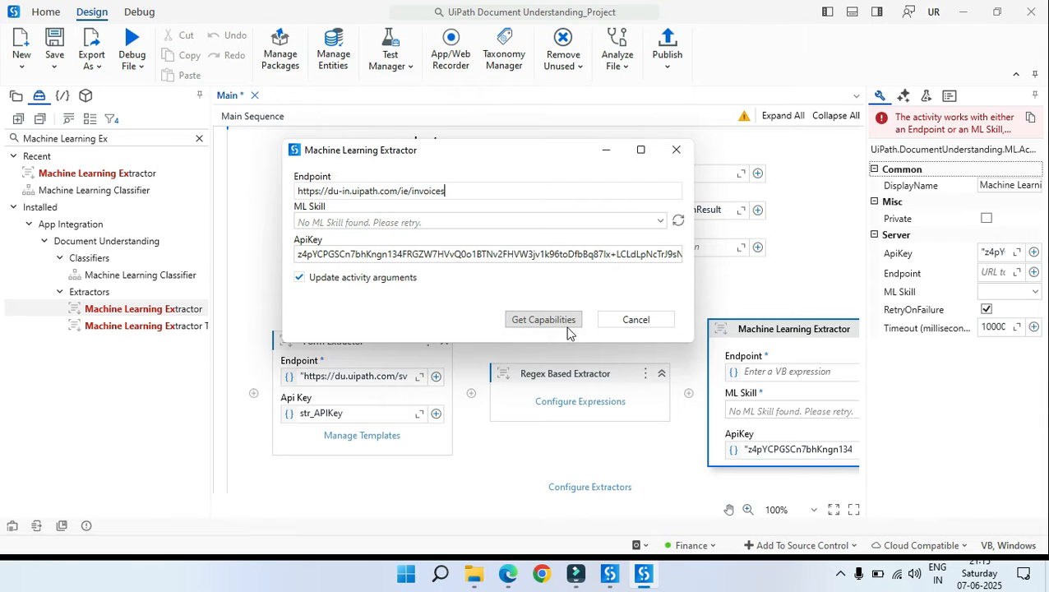
left_click(405, 310)
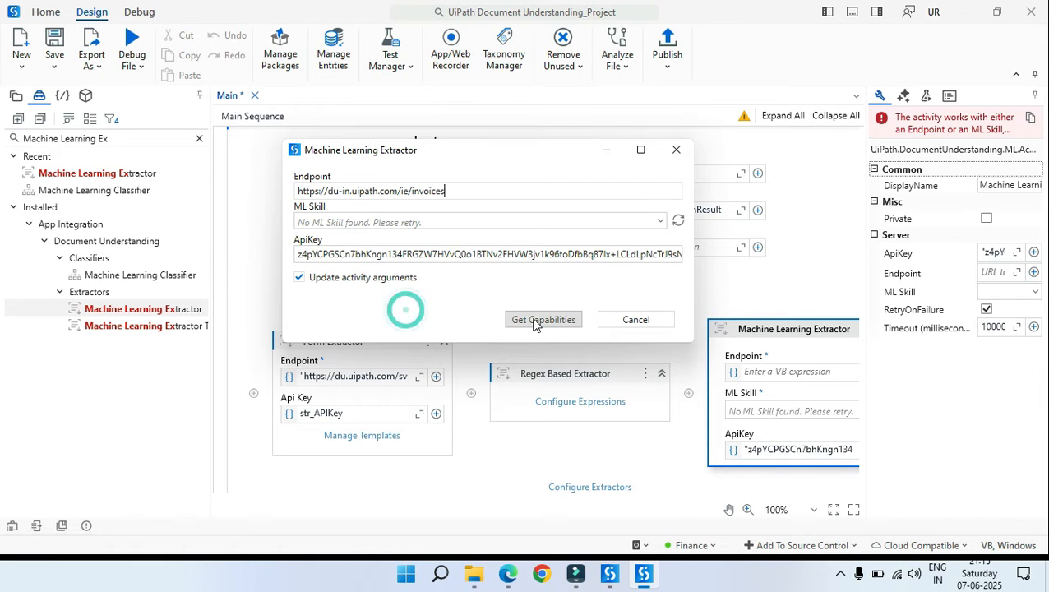
left_click(541, 320)
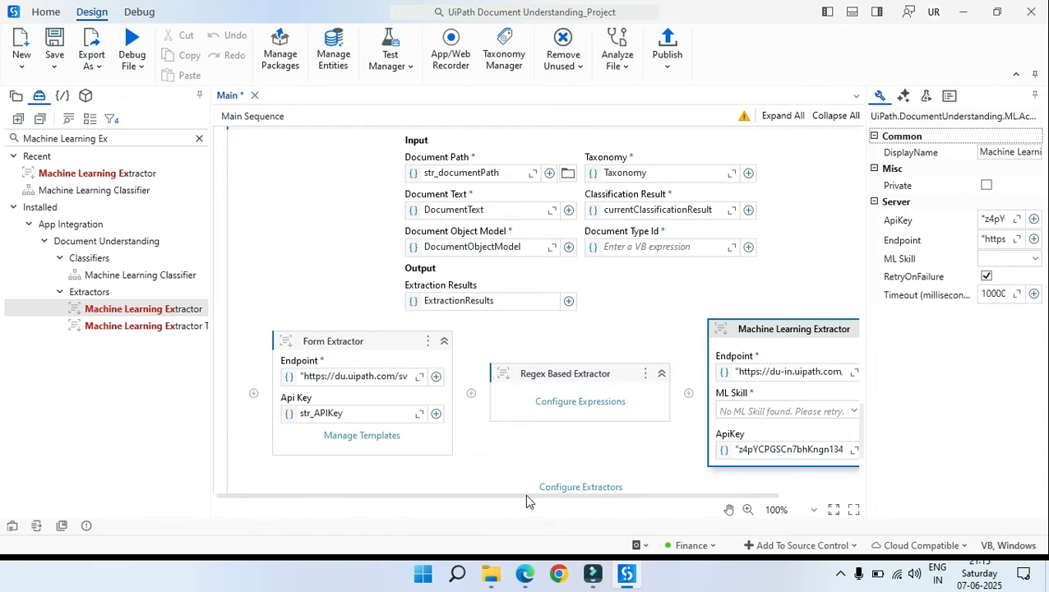
Check the Machine Learning Extractor's endpoint and API key arguments, and find the APIKey assignment near the start of the sequence
left_click_drag(527, 495, 688, 507)
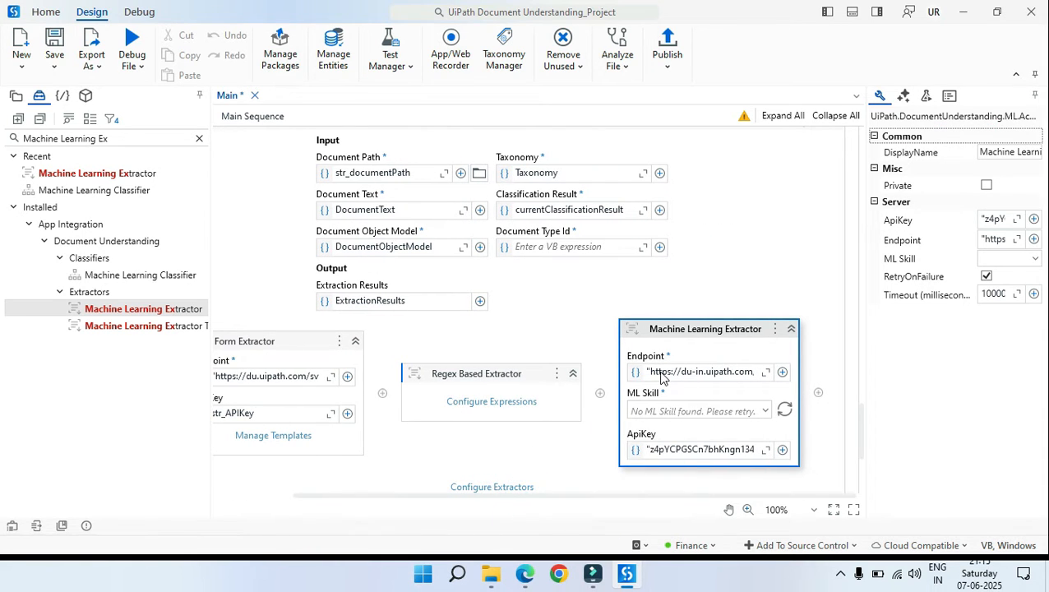
left_click(692, 451)
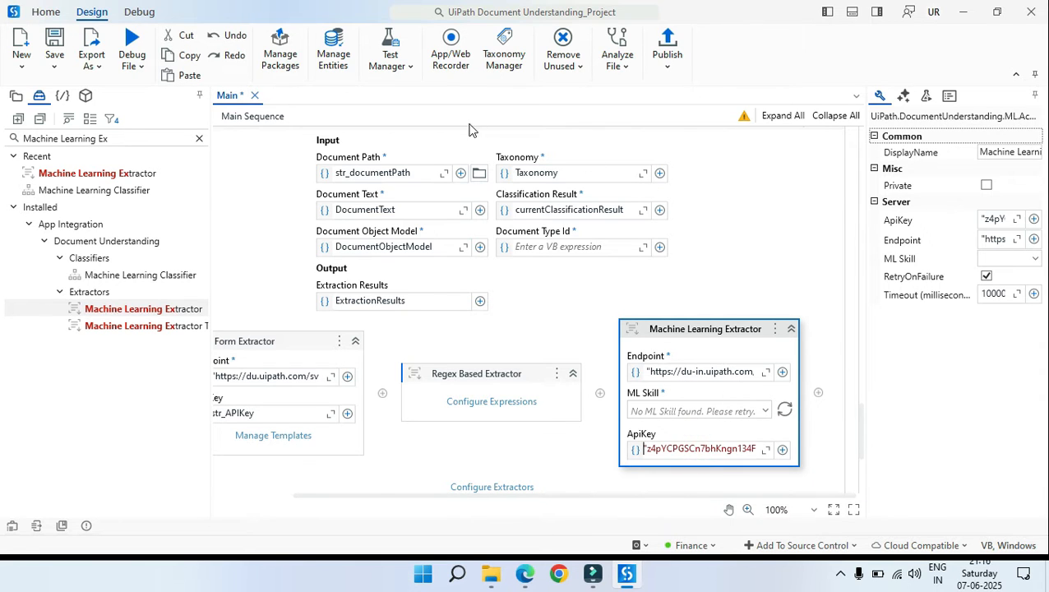
scroll(848, 355, "up", 10)
left_click_drag(865, 355, 861, 145)
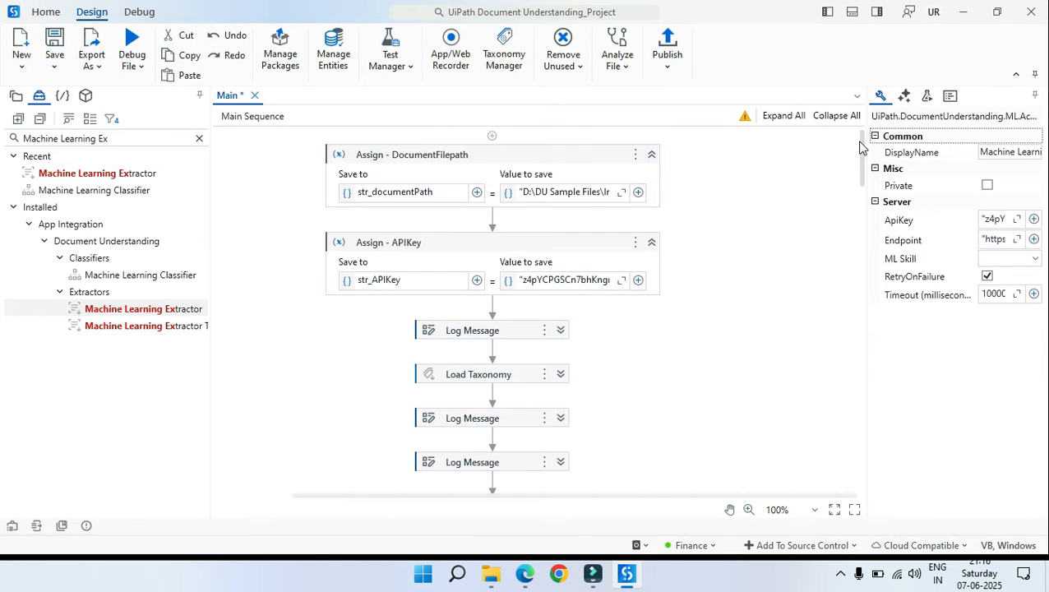
Replace the Machine Learning Extractor's hard-coded API key with the str_APIKey variable and save the workflow
scroll(699, 407, "down", 15)
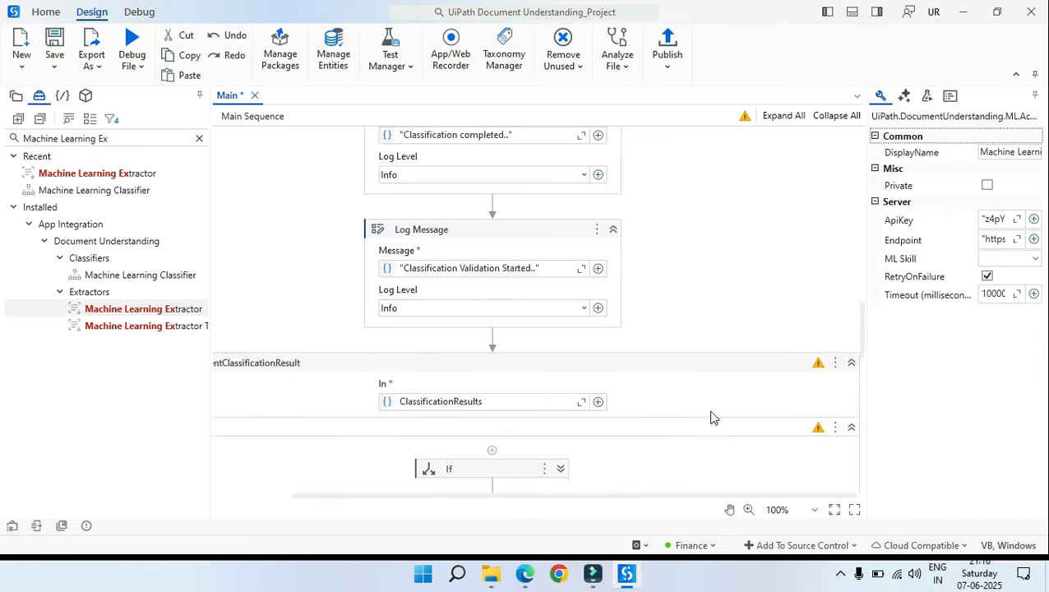
scroll(715, 426, "up", 2)
scroll(714, 427, "down", 10)
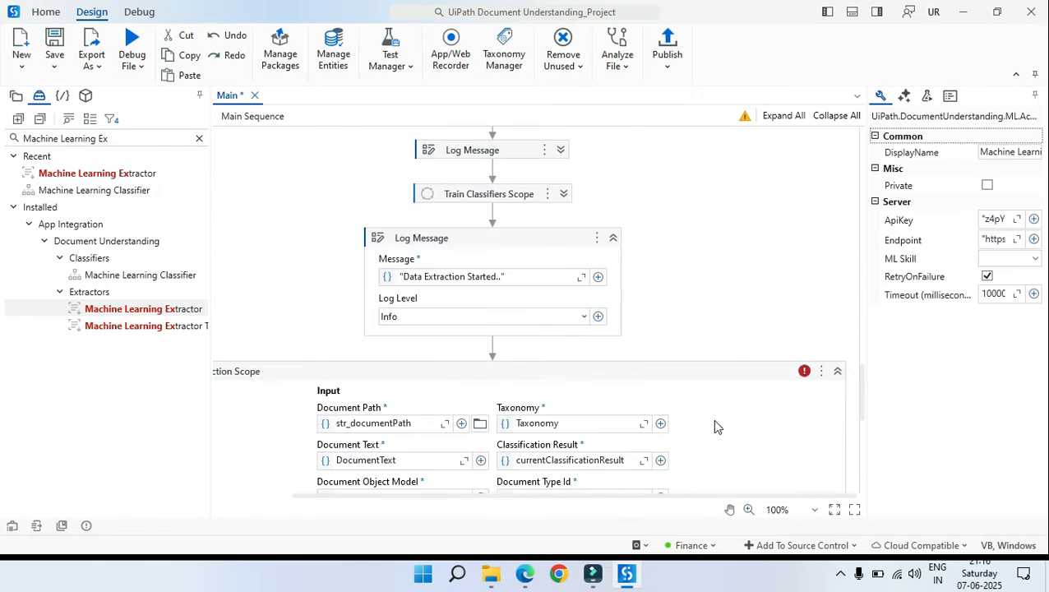
scroll(713, 407, "up", 2)
left_click(710, 404)
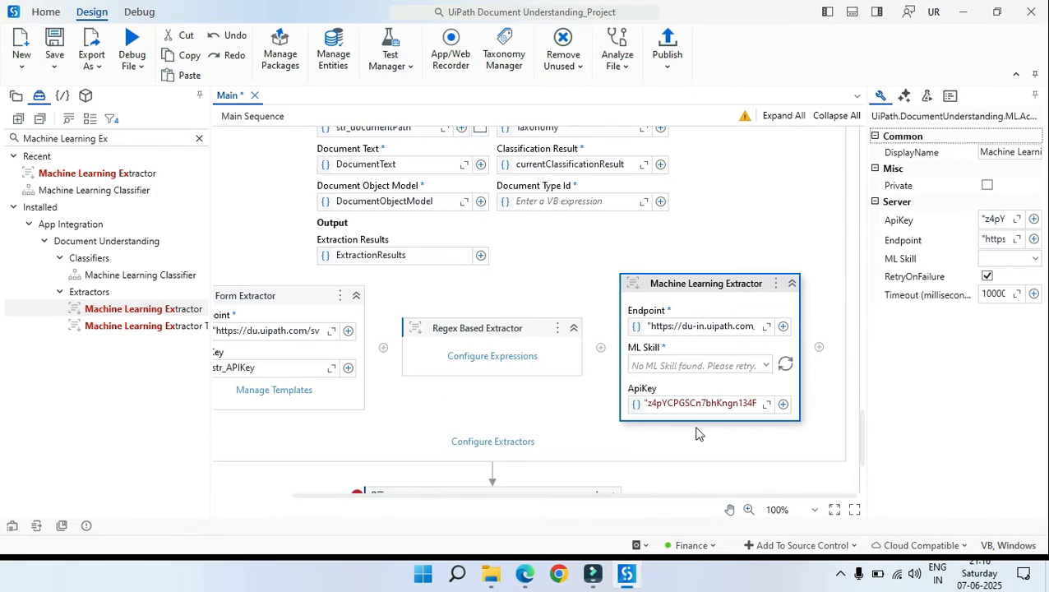
key("ctrl+a")
type("str")
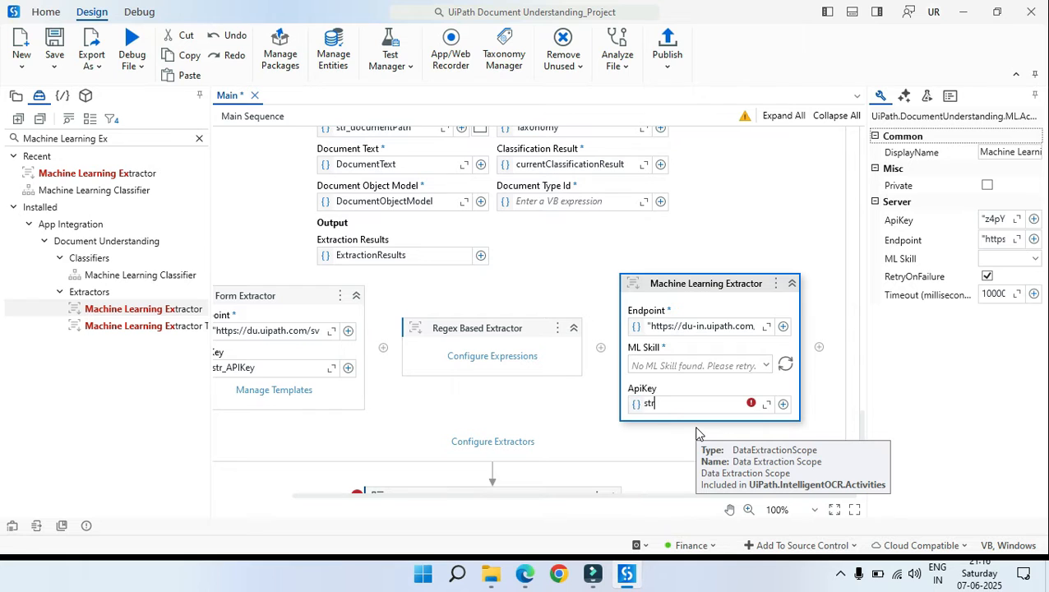
key("Return")
left_click(734, 307)
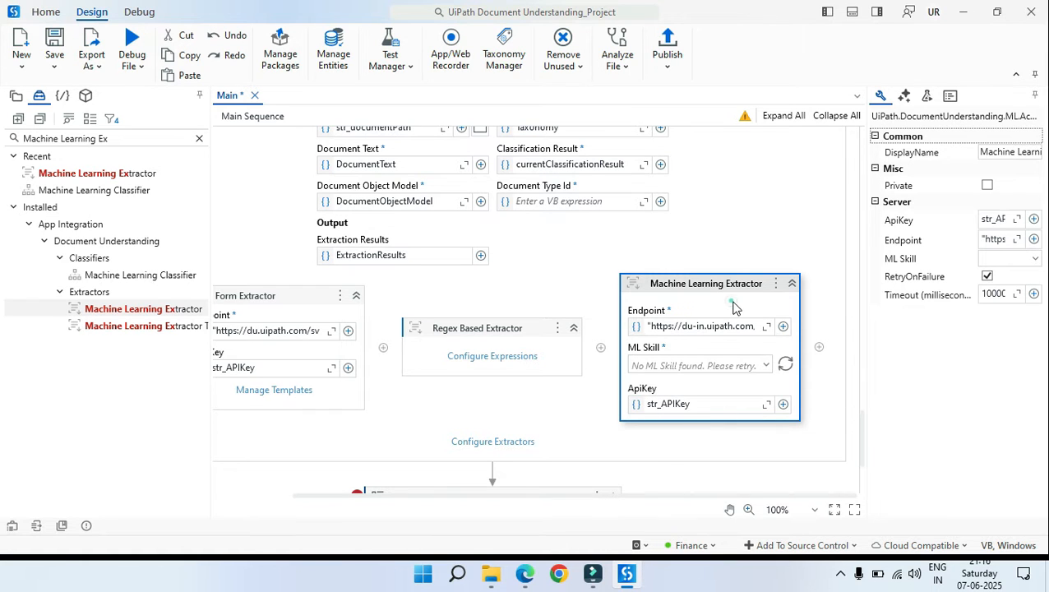
key("ctrl+s")
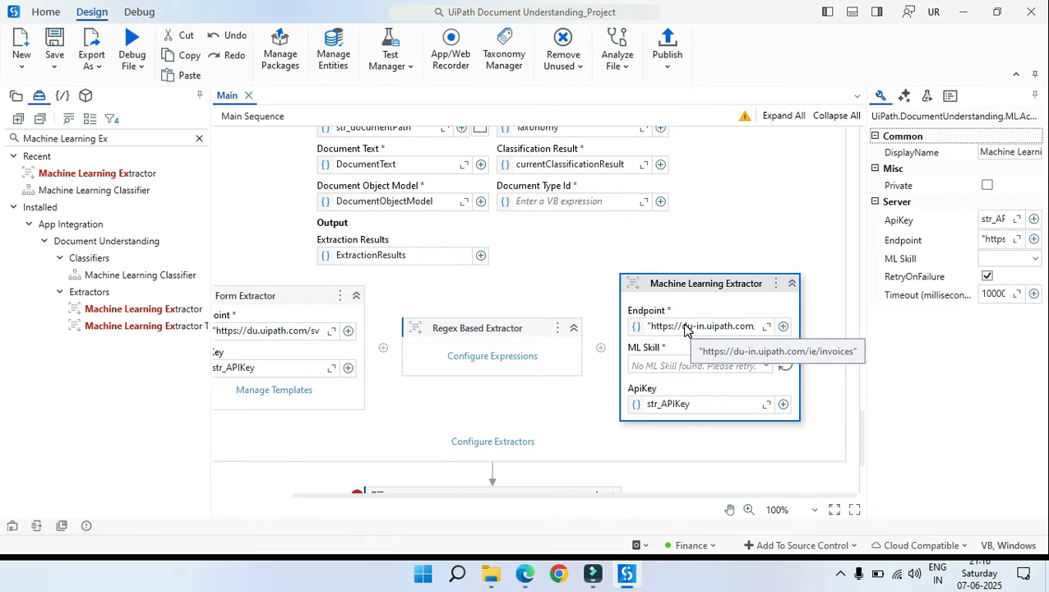
Open the Data Extraction Scope's extractor configuration, examine the fields under Invoice and Receipts, and save the configuration
scroll(754, 302, "down", 2)
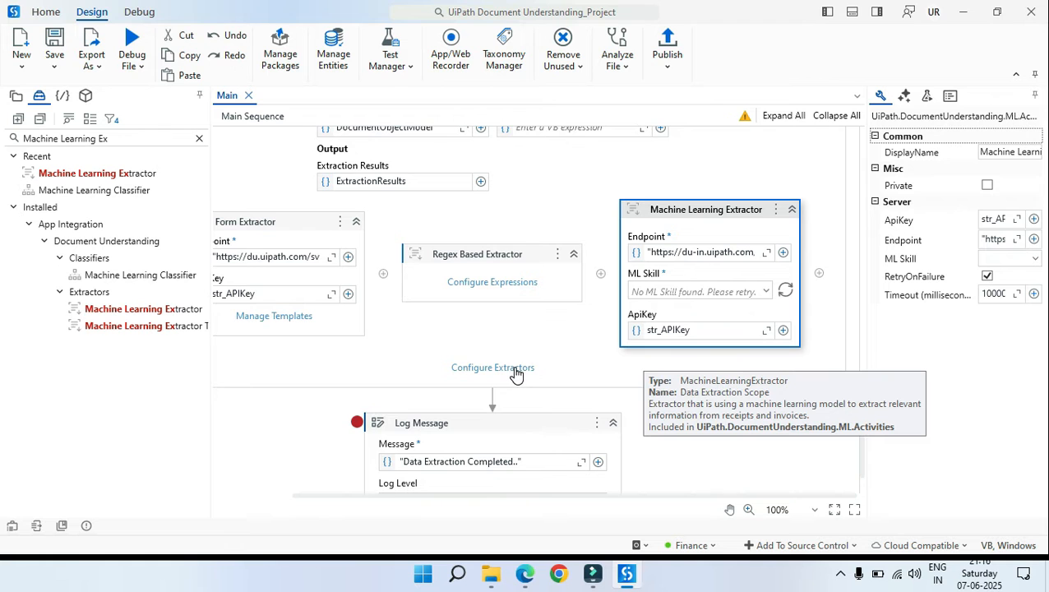
left_click(514, 369)
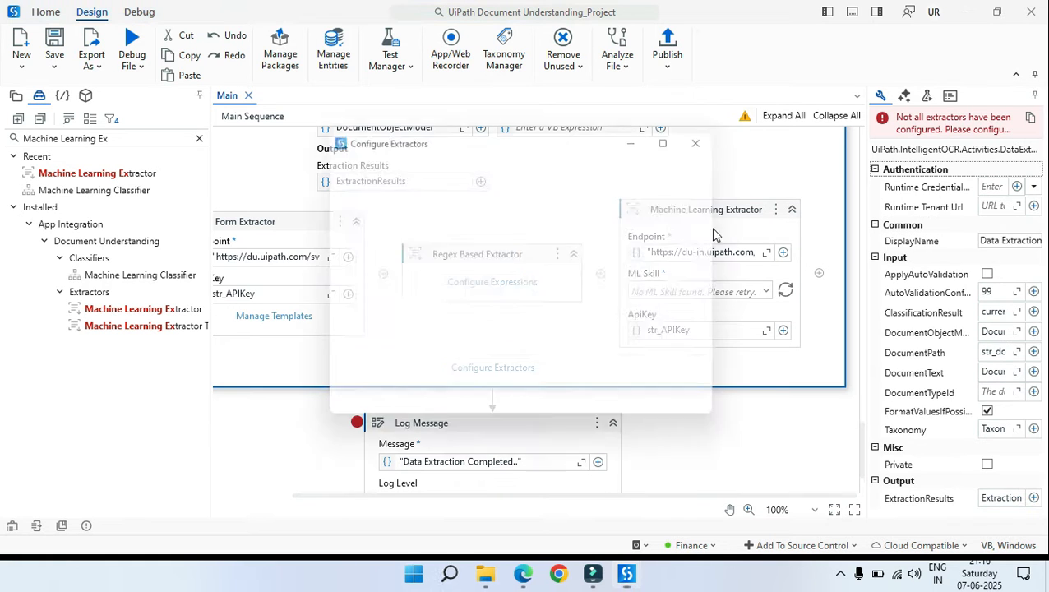
left_click(677, 136)
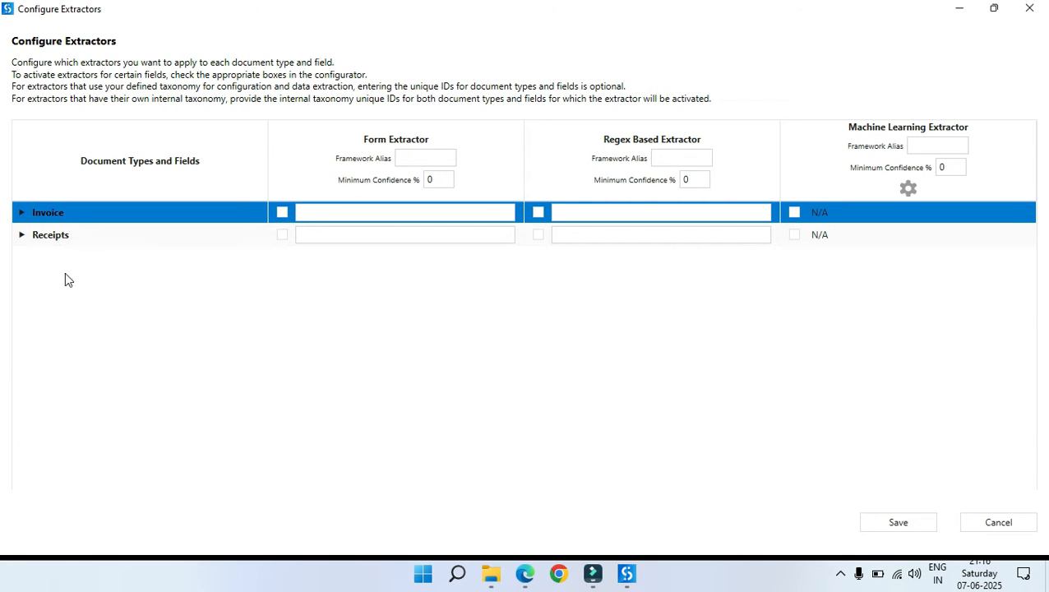
left_click(123, 407)
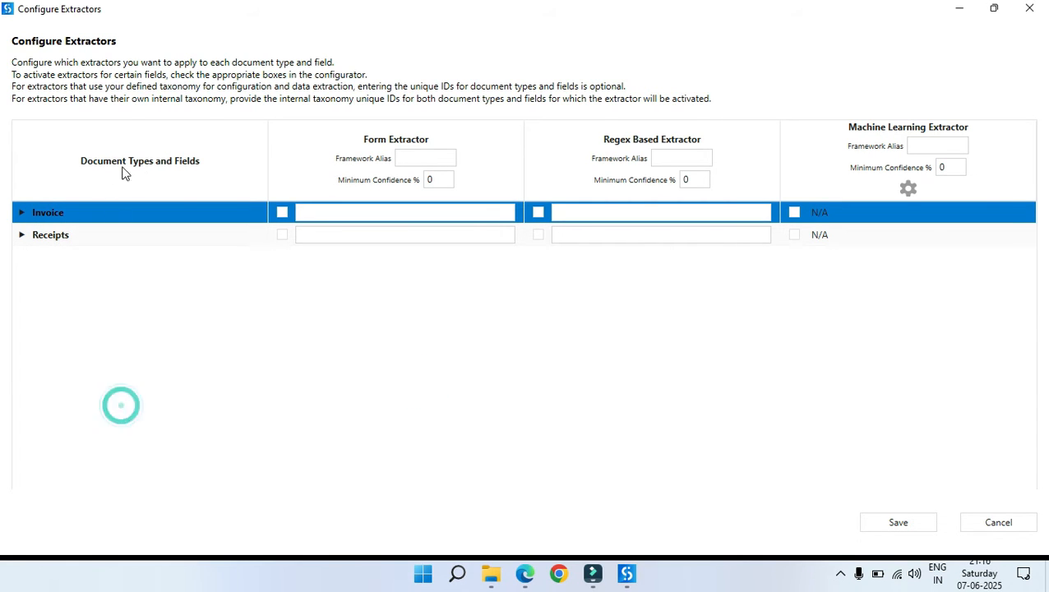
left_click(22, 214)
left_click(24, 347)
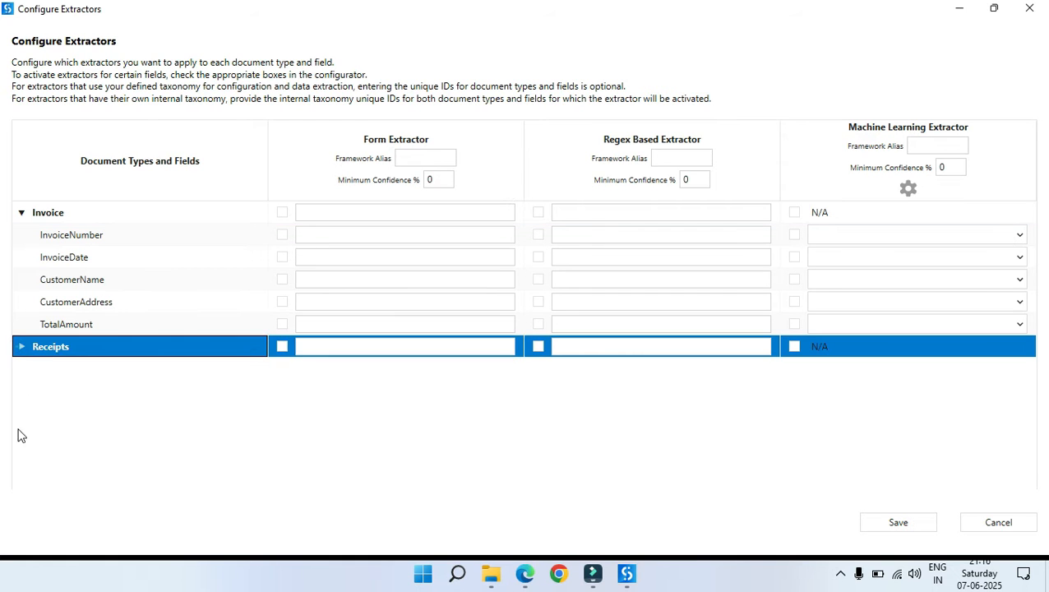
left_click(21, 346)
left_click(913, 471)
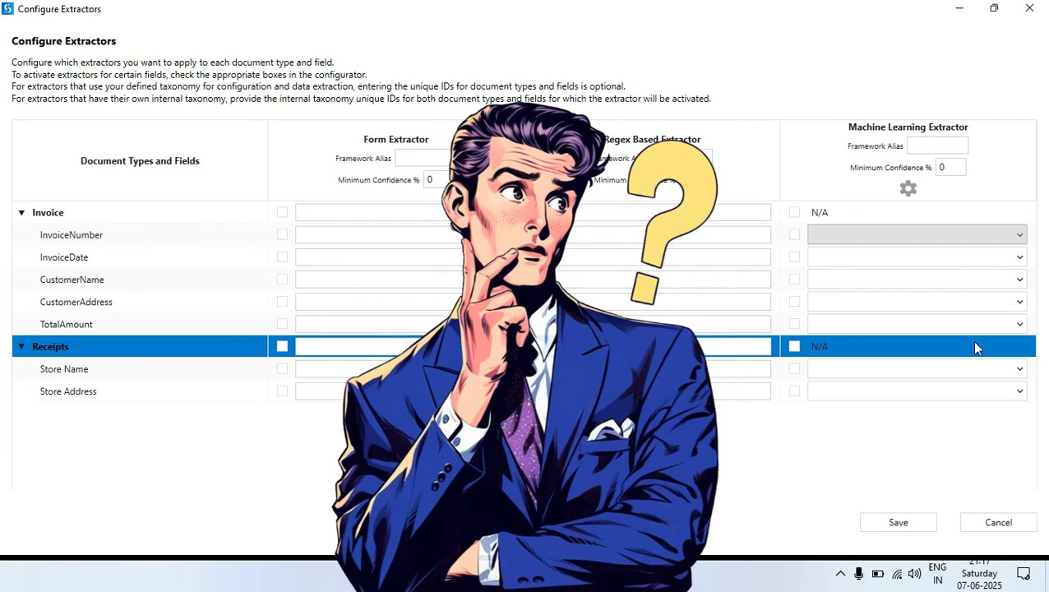
left_click(908, 525)
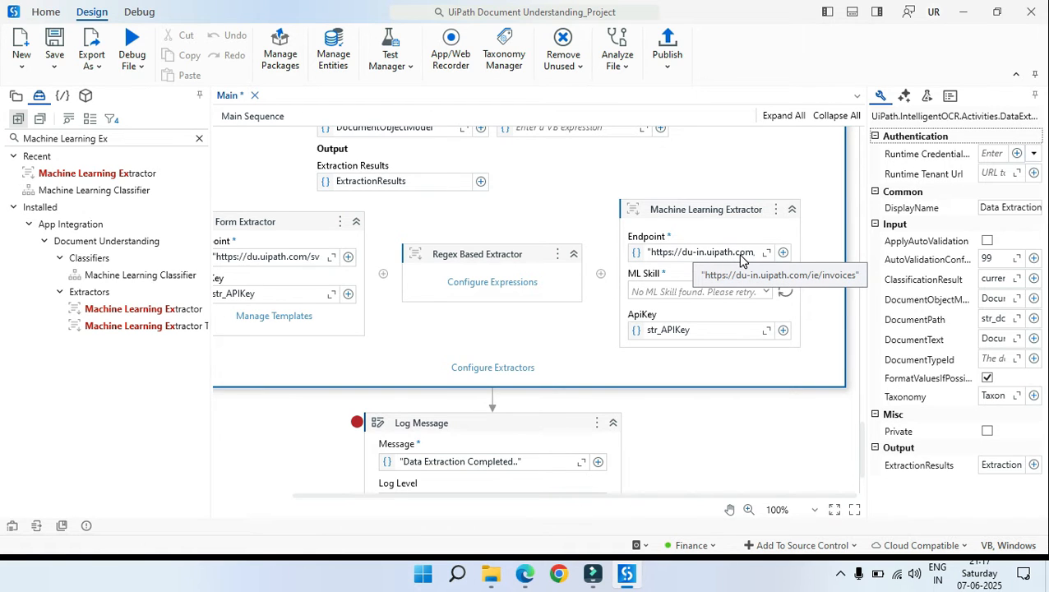
Reopen the extractor configuration and compare the fields of the Invoice and Receipts document types
left_click(485, 367)
left_click(673, 137)
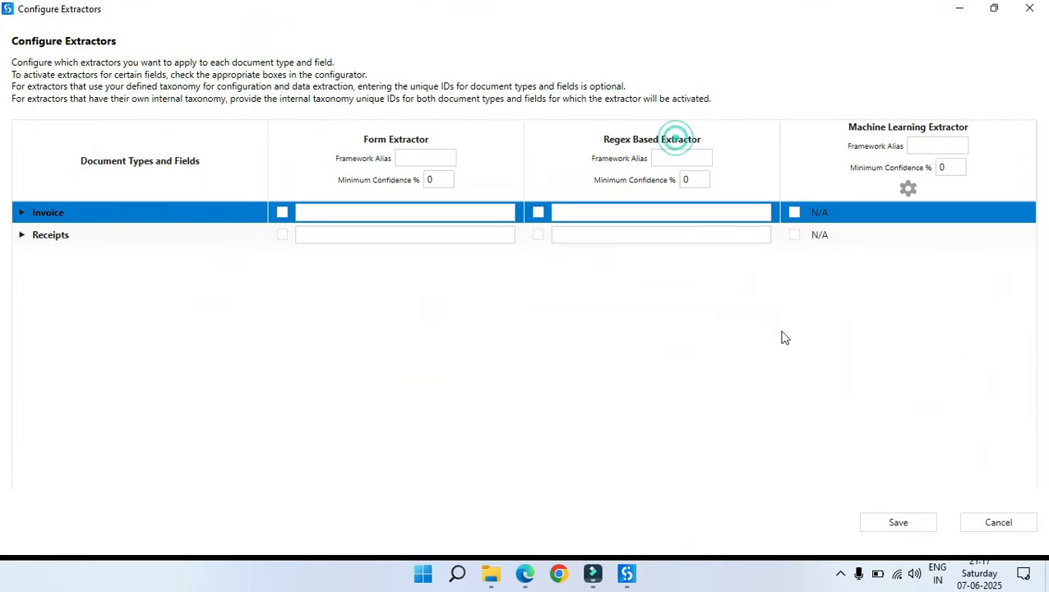
left_click(22, 237)
left_click(22, 237)
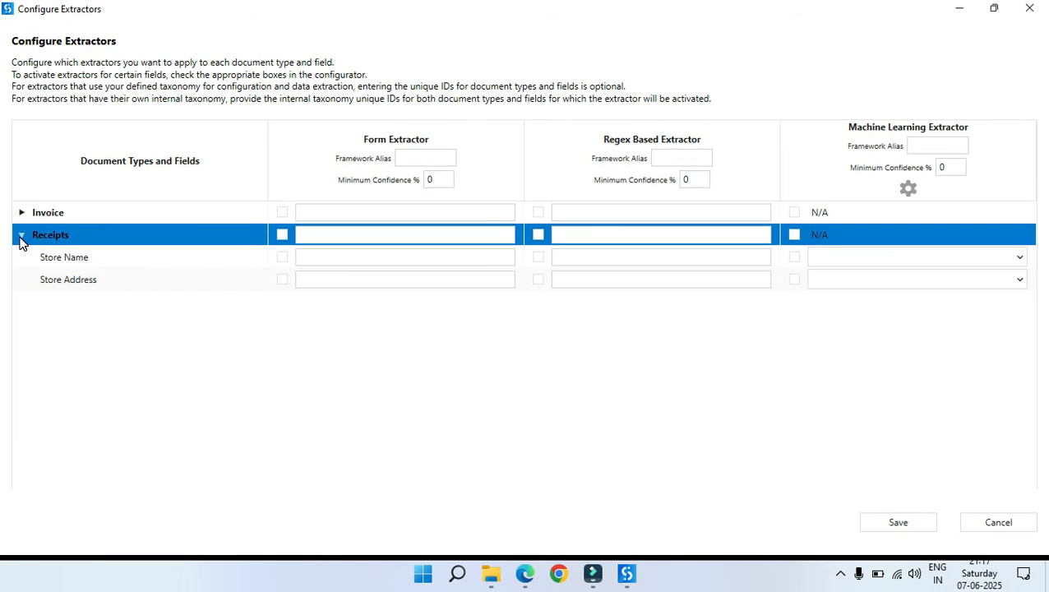
left_click(21, 236)
left_click(21, 212)
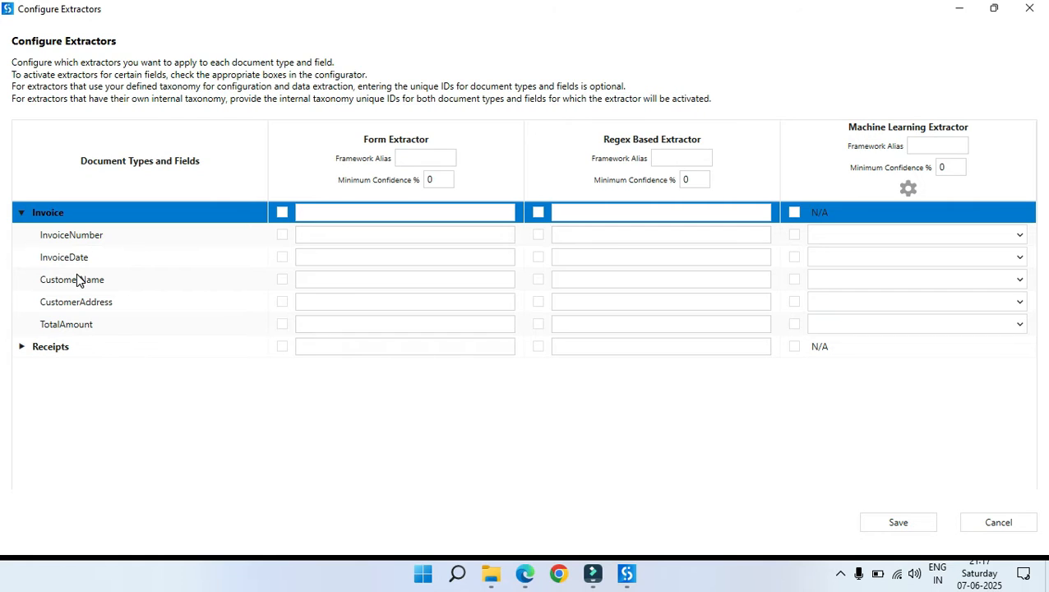
left_click(23, 349)
left_click(22, 346)
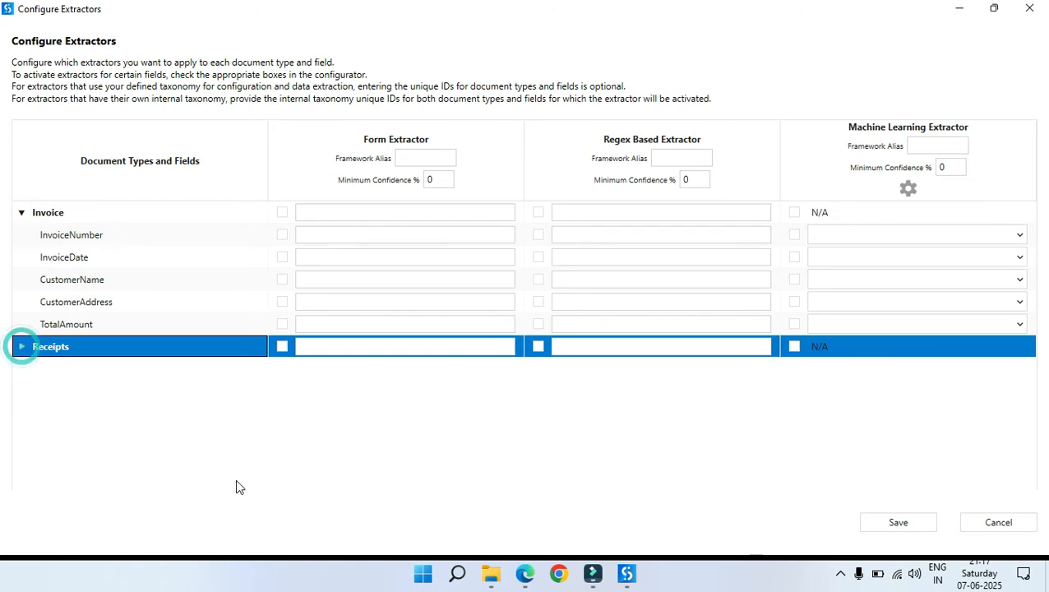
left_click(336, 476)
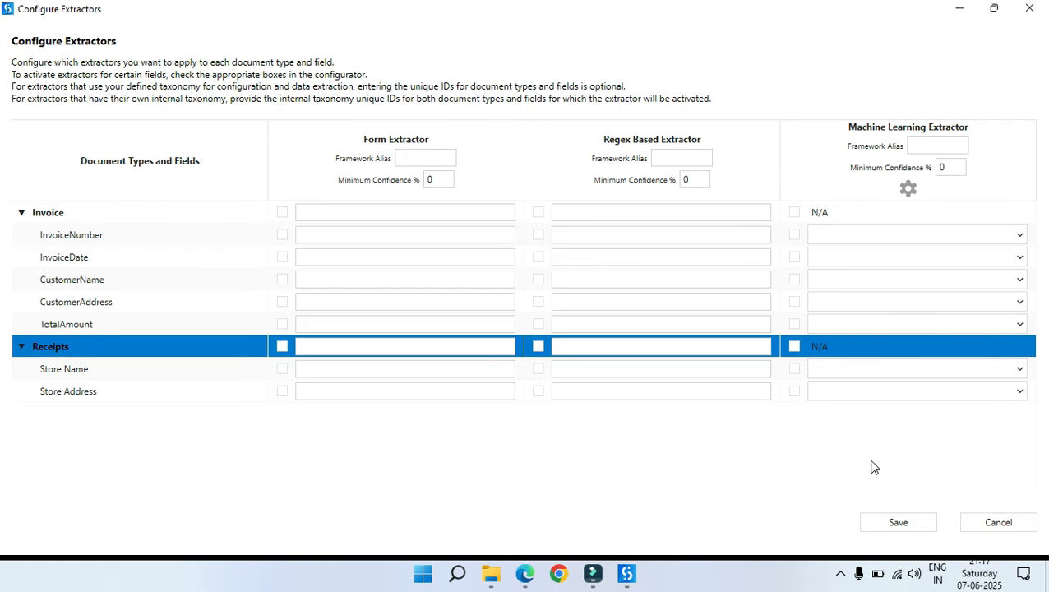
Try enabling the Machine Learning Extractor for the Invoice document type, and clear that option before saving the configuration
left_click(22, 215)
left_click(21, 213)
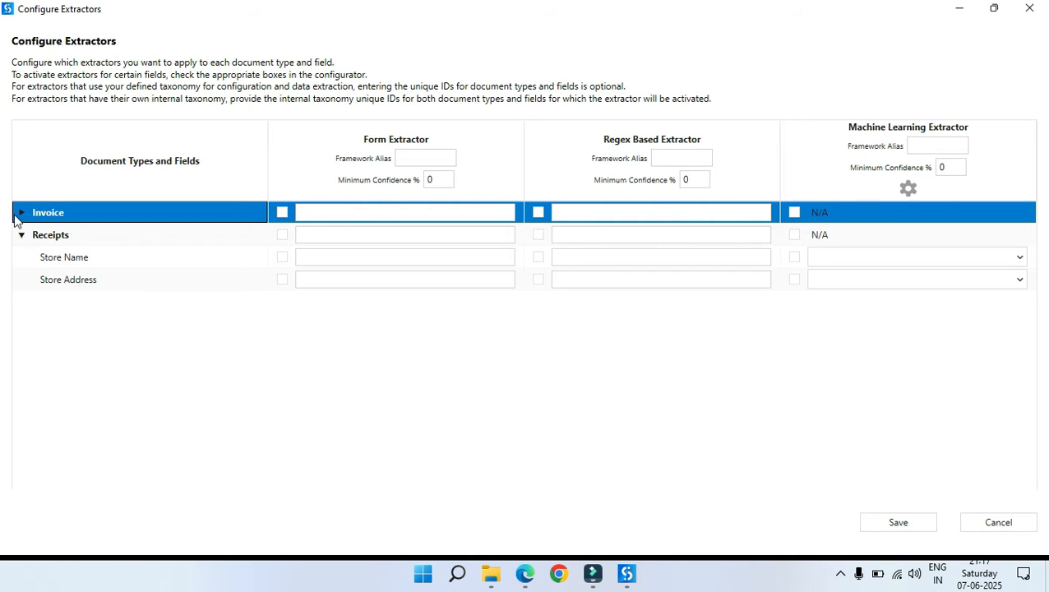
left_click(794, 213)
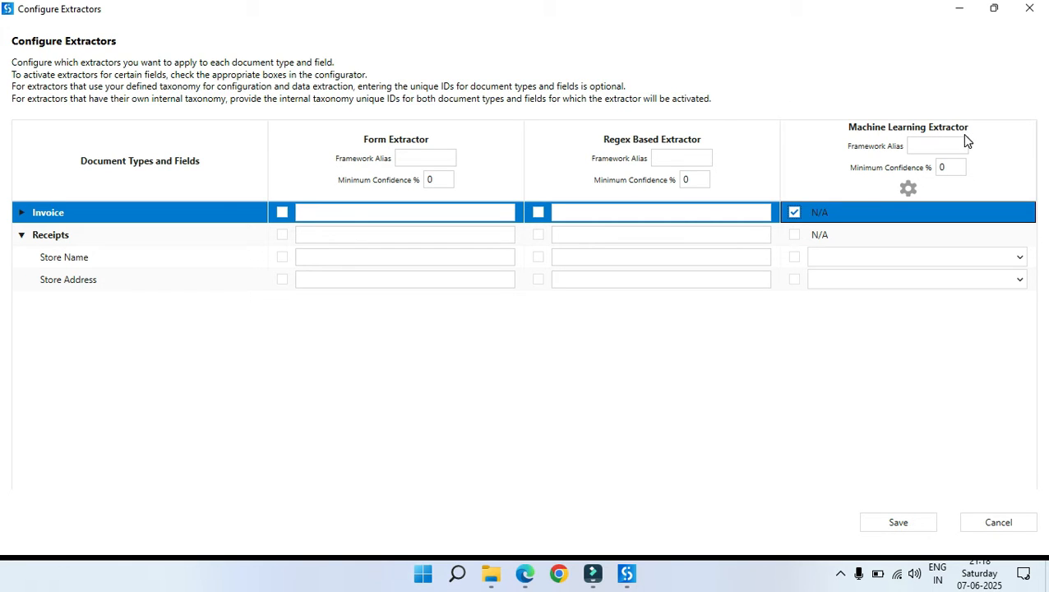
left_click(908, 524)
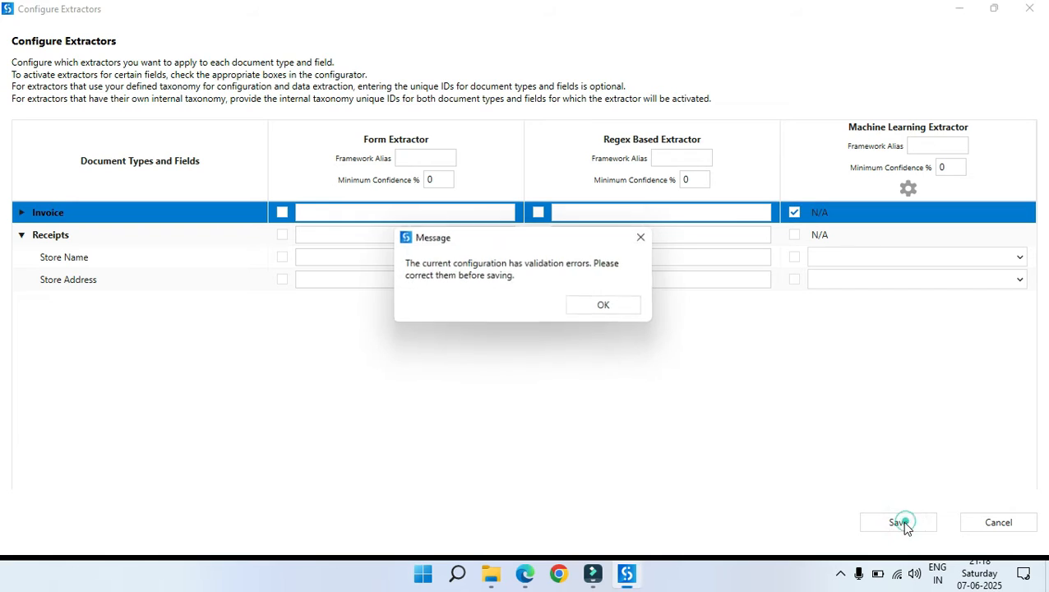
left_click(616, 310)
left_click(752, 446)
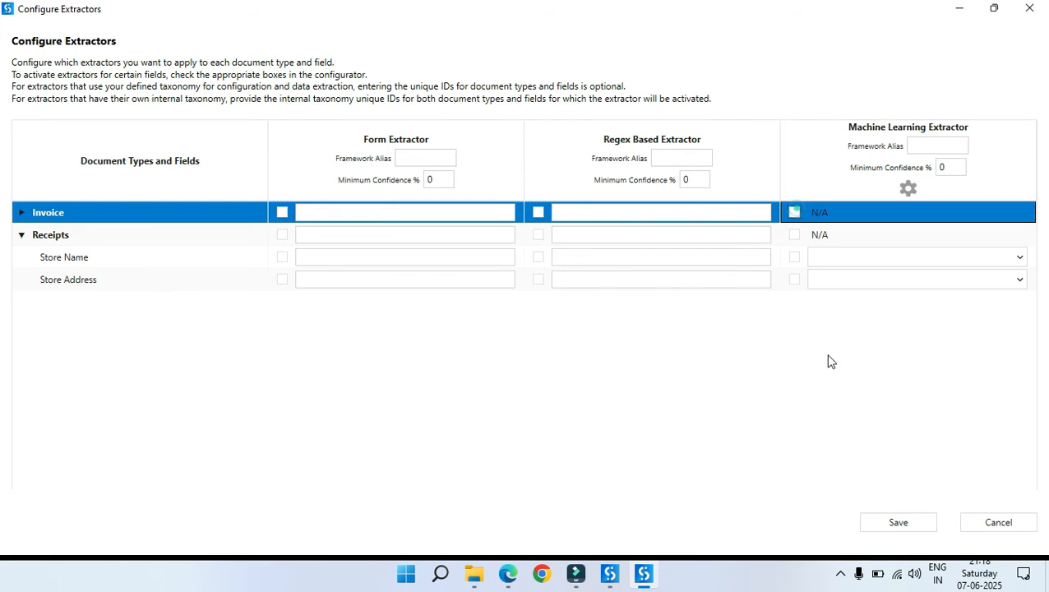
left_click(892, 526)
left_click(745, 459)
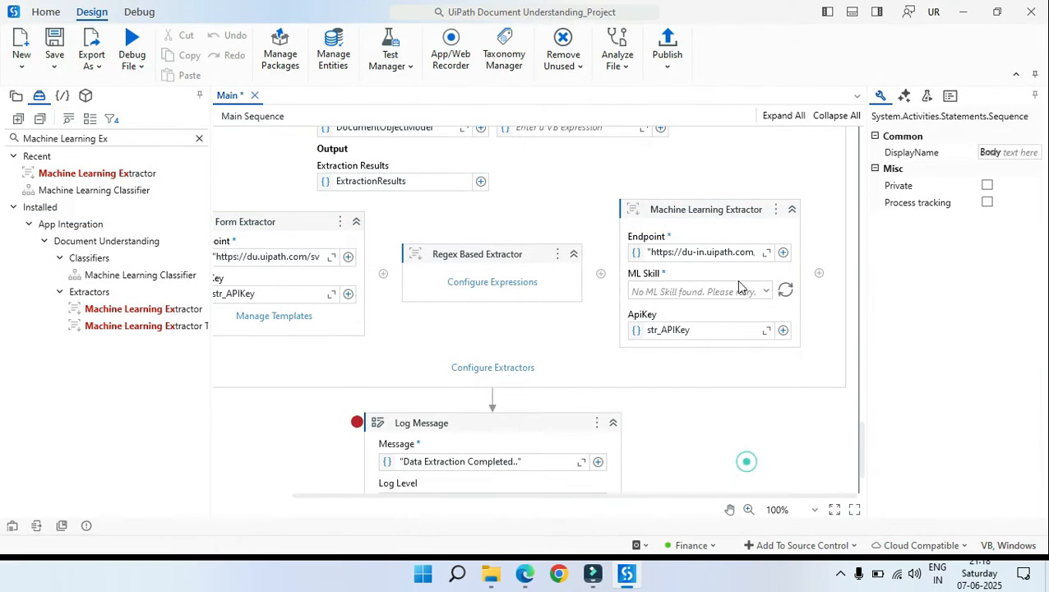
Add a second Machine Learning Extractor to the Data Extraction Scope, after the existing invoices extractor
left_click(737, 239)
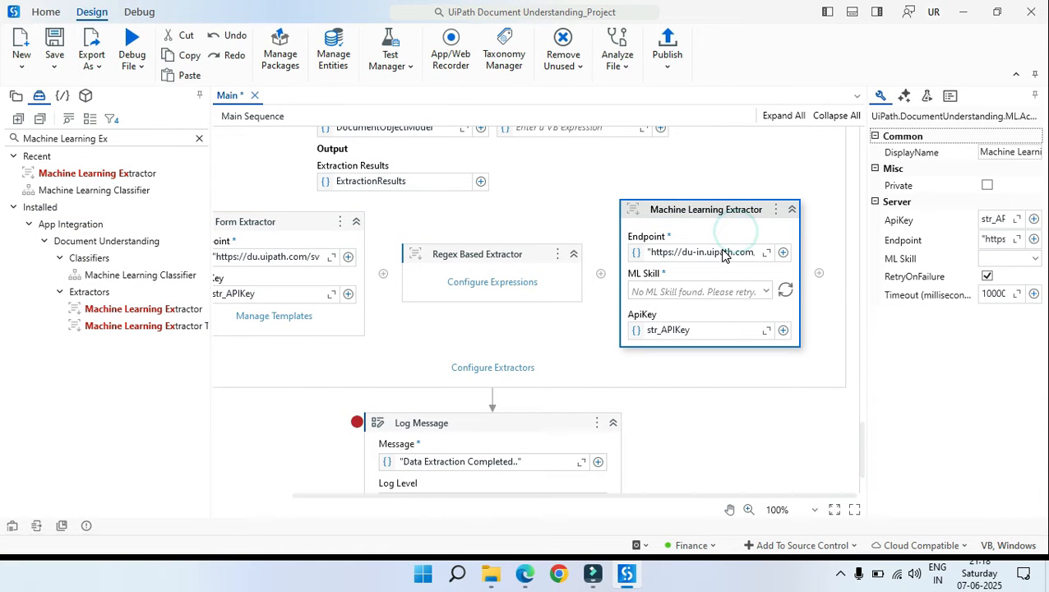
scroll(722, 271, "up", 5)
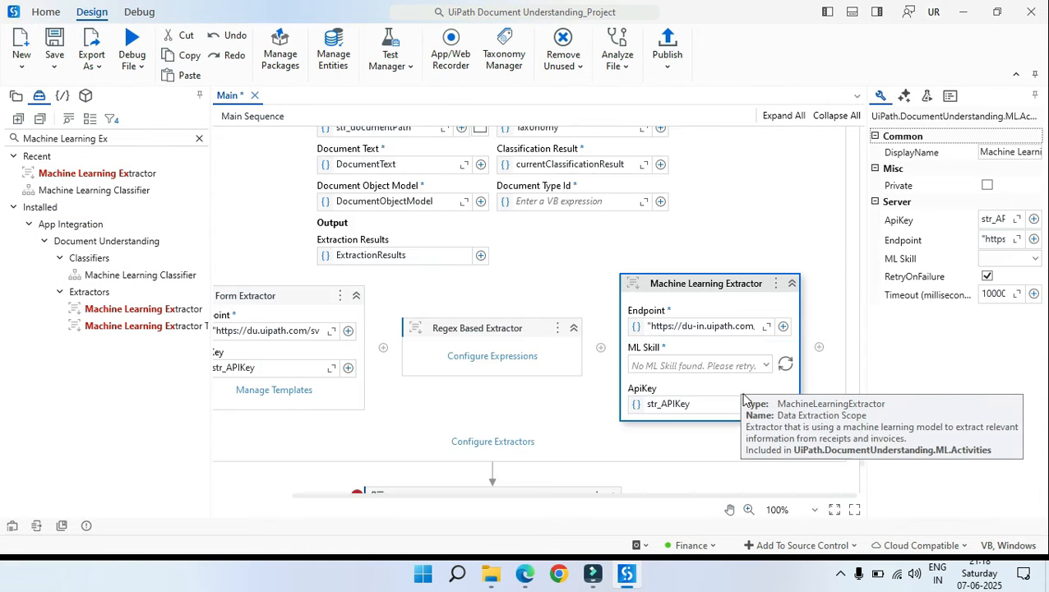
left_click(231, 262)
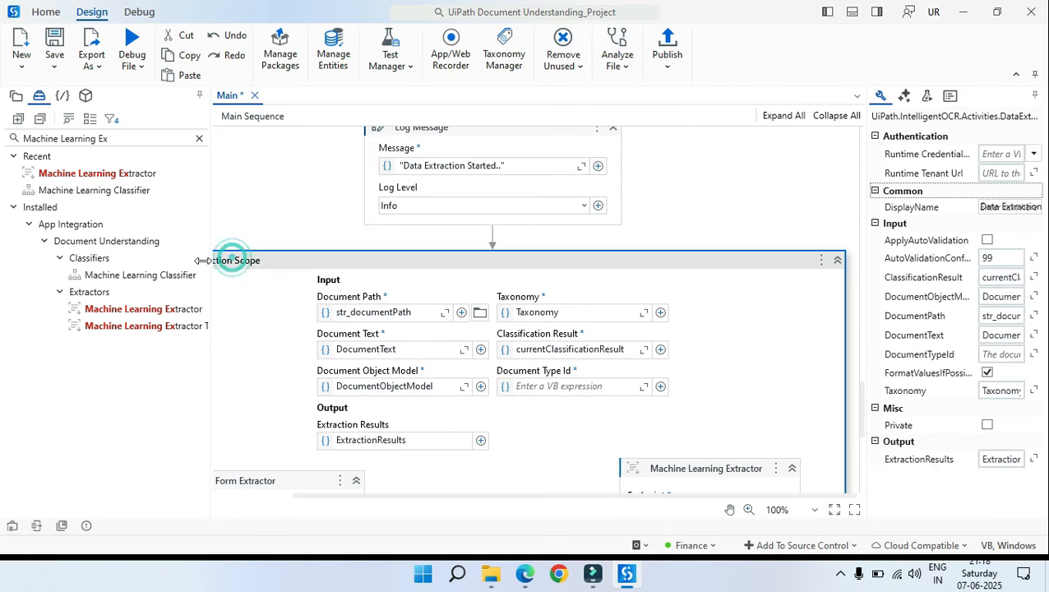
scroll(745, 441, "down", 4)
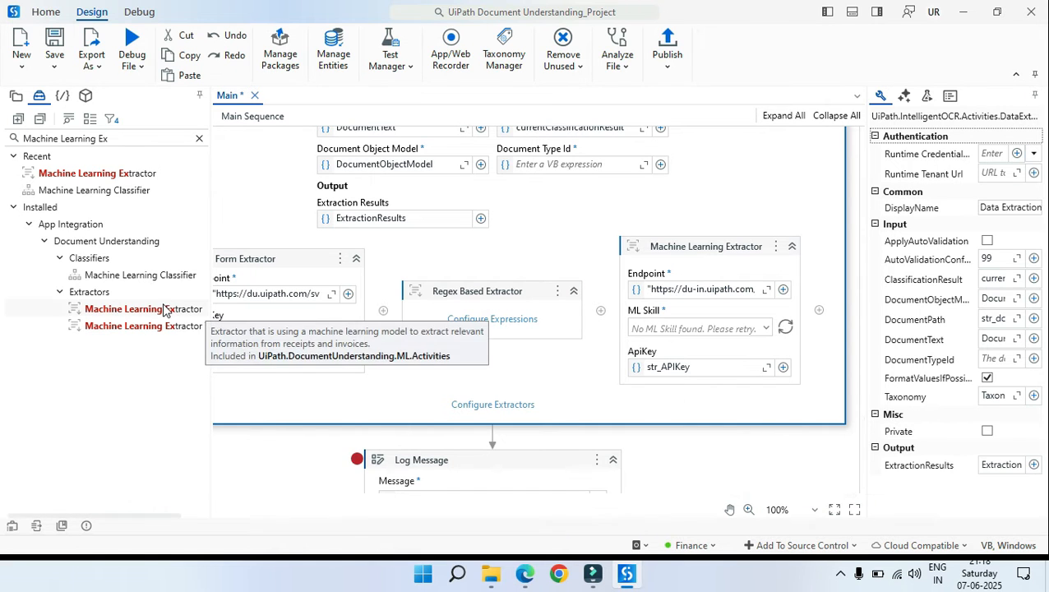
left_click_drag(161, 309, 825, 321)
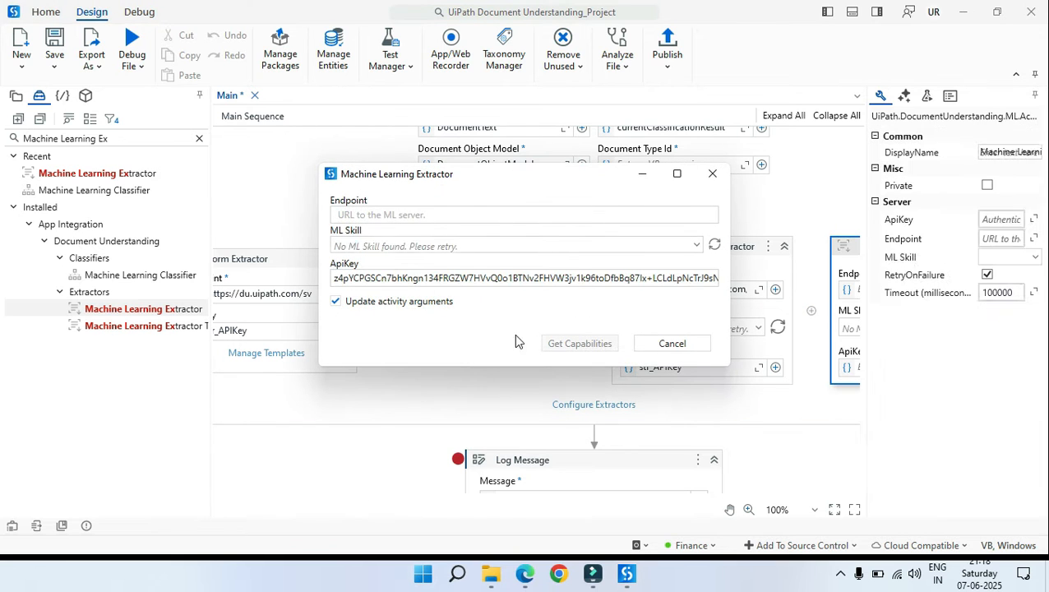
Switch to Microsoft Edge and copy the India region's Receipts endpoint URL from the public endpoints table
left_click(525, 573)
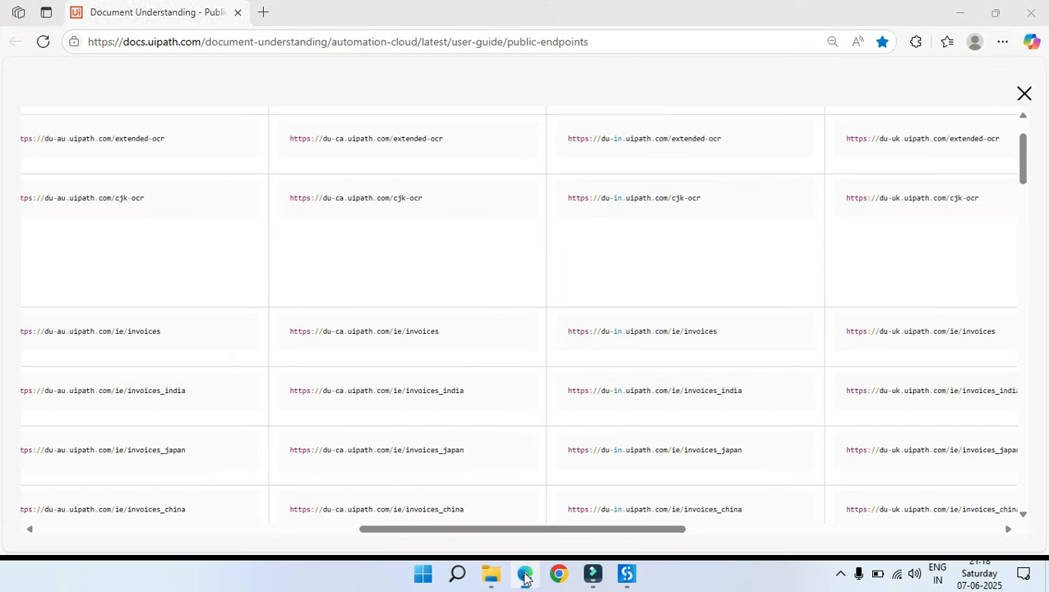
left_click_drag(374, 531, 42, 536)
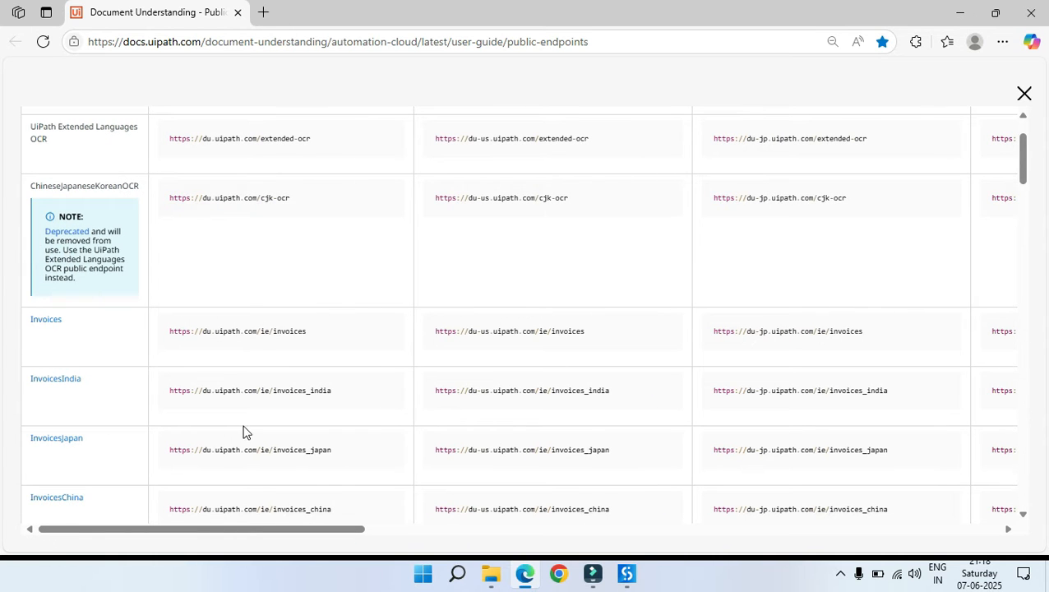
scroll(247, 433, "down", 5)
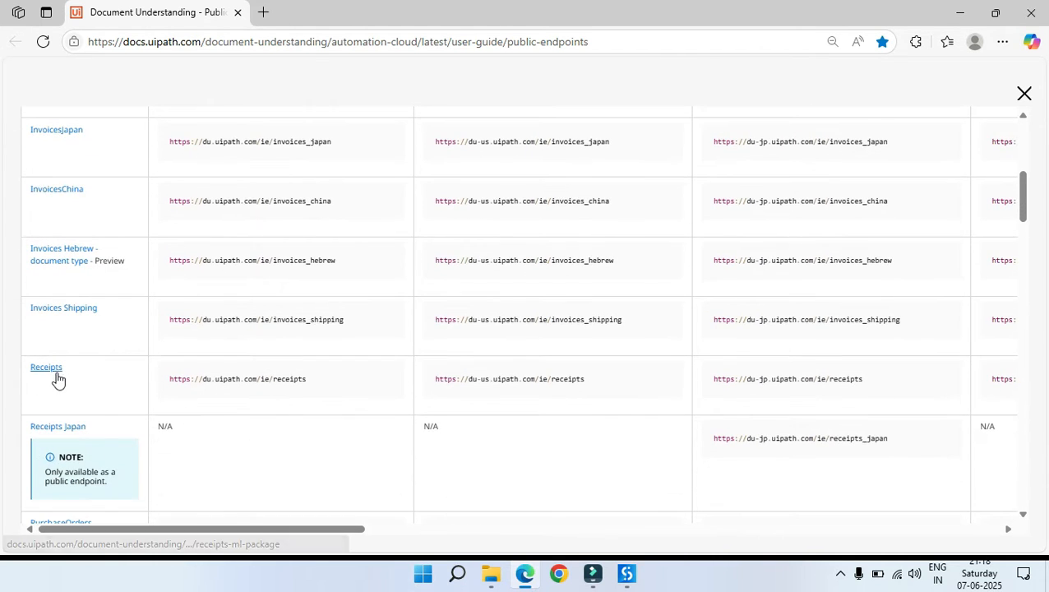
mouse_move(267, 533)
left_mouse_down()
mouse_move(398, 551)
mouse_move(621, 553)
left_mouse_up()
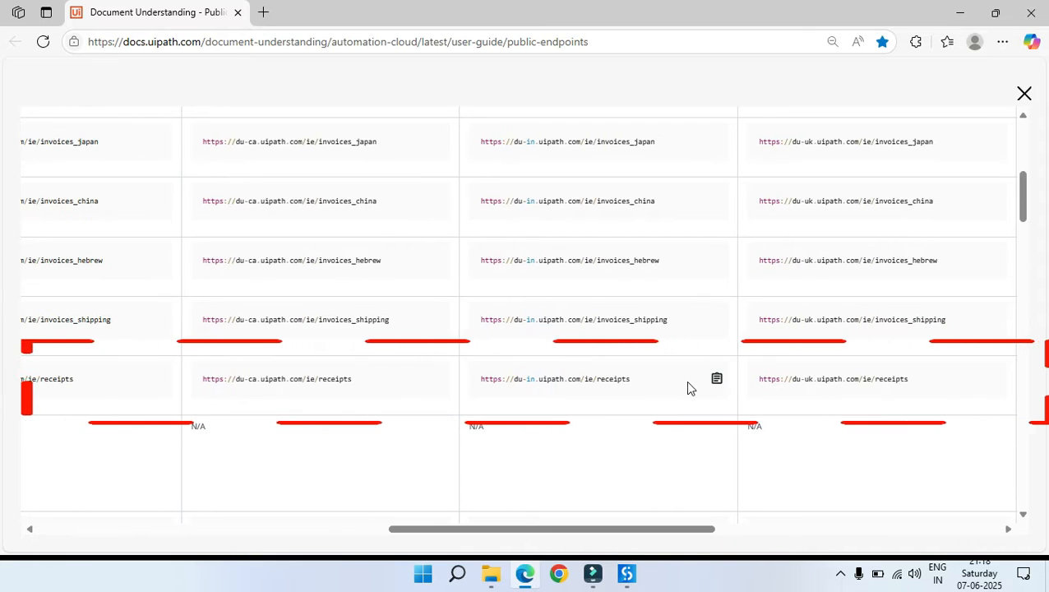
left_click(716, 379)
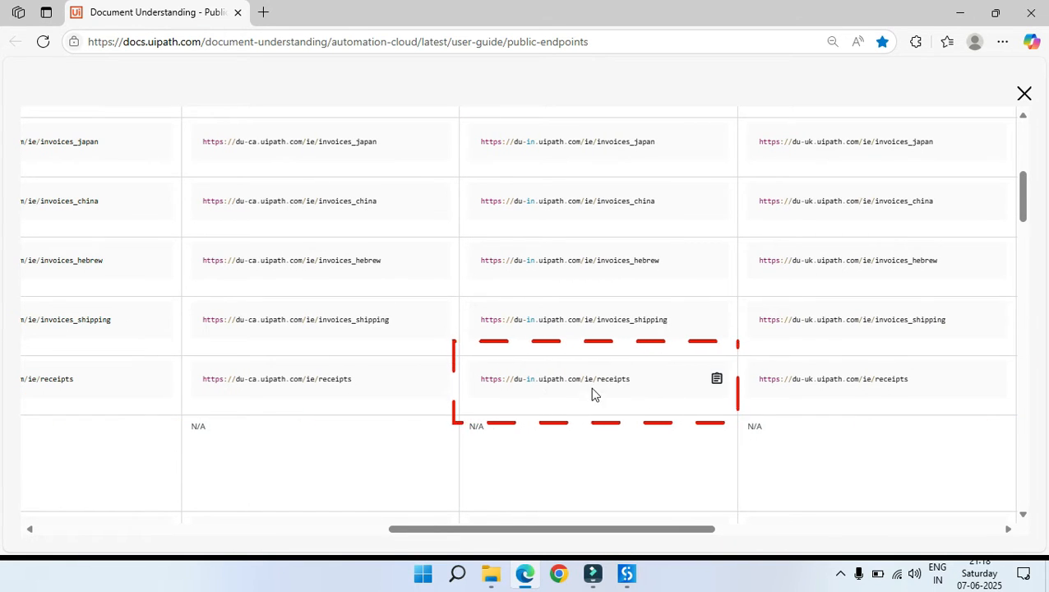
left_click(628, 573)
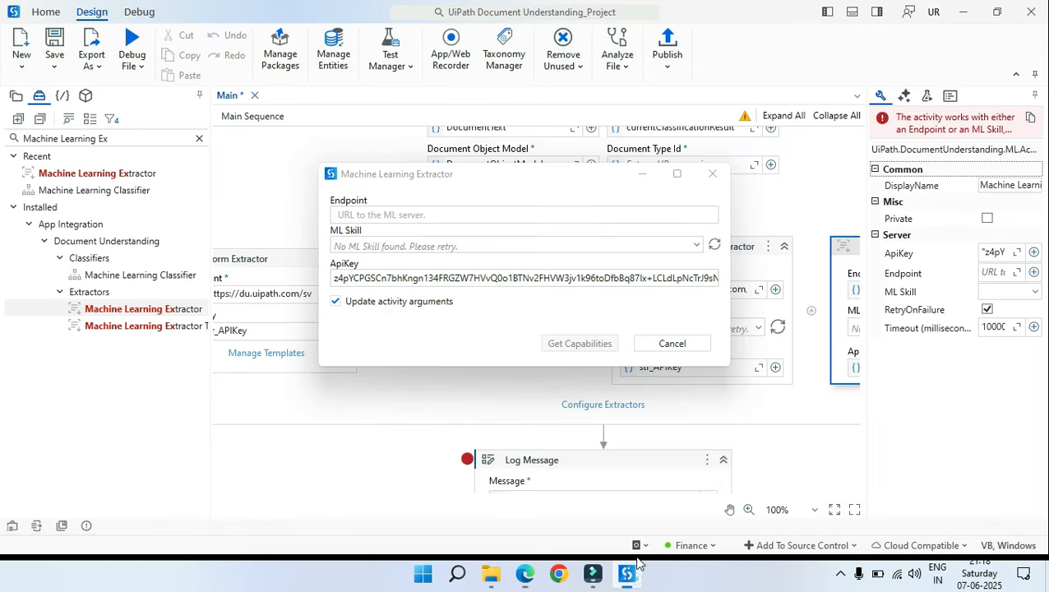
left_click(366, 214)
key("ctrl+v")
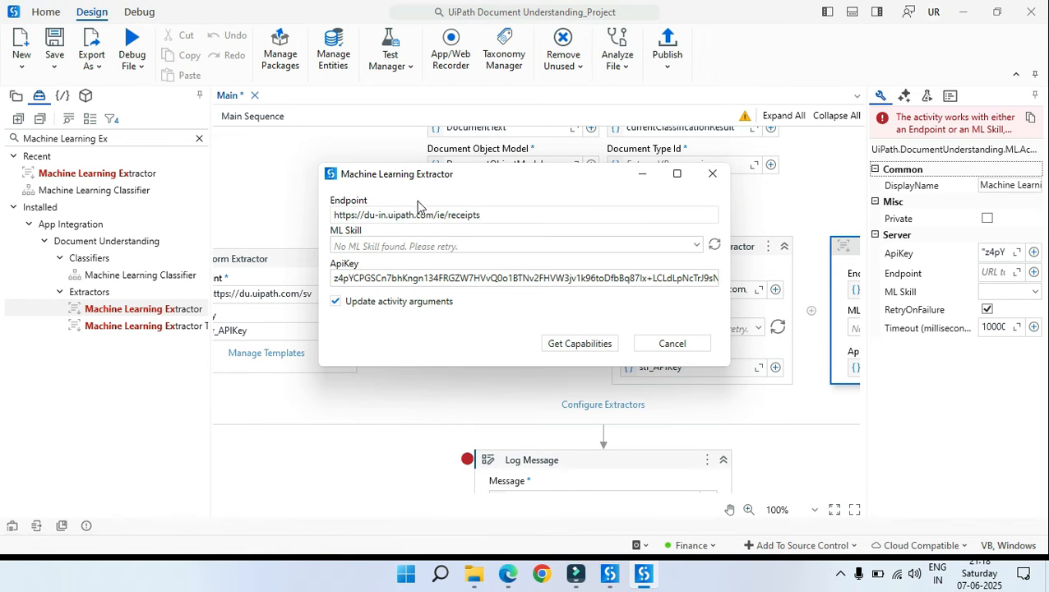
Keep the existing API key for the receipts endpoint and get the new Machine Learning Extractor's capabilities with activity arguments updated
left_click(416, 200)
left_click(494, 217)
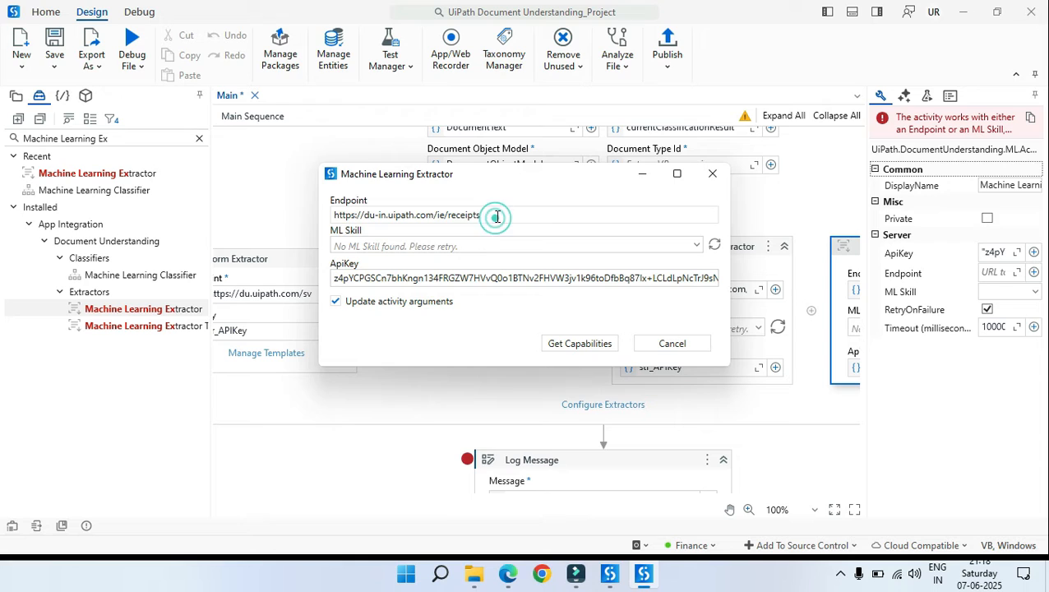
triple_click(383, 278)
type("str")
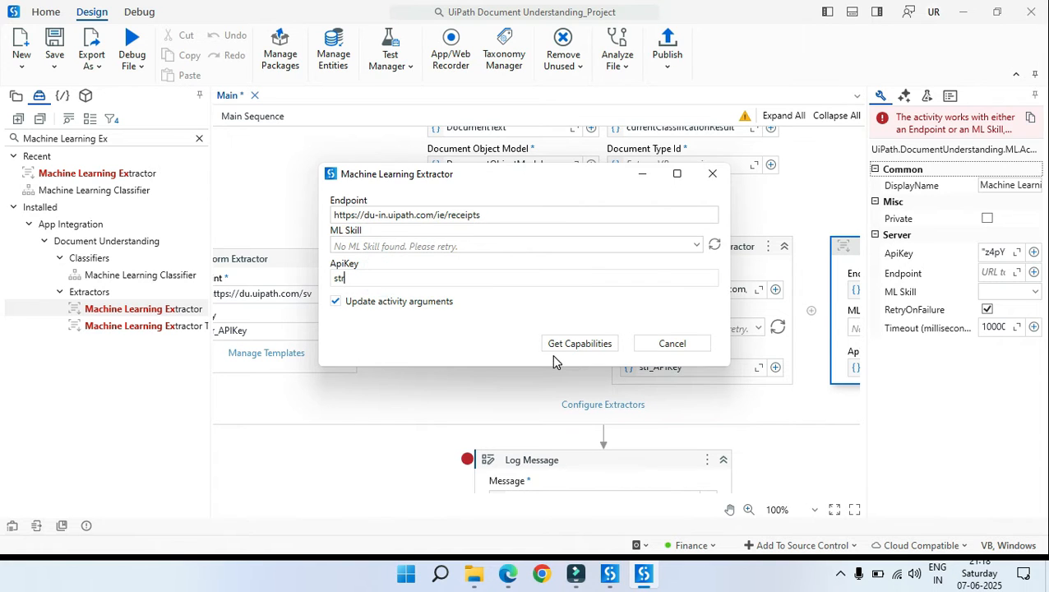
key("ctrl+z")
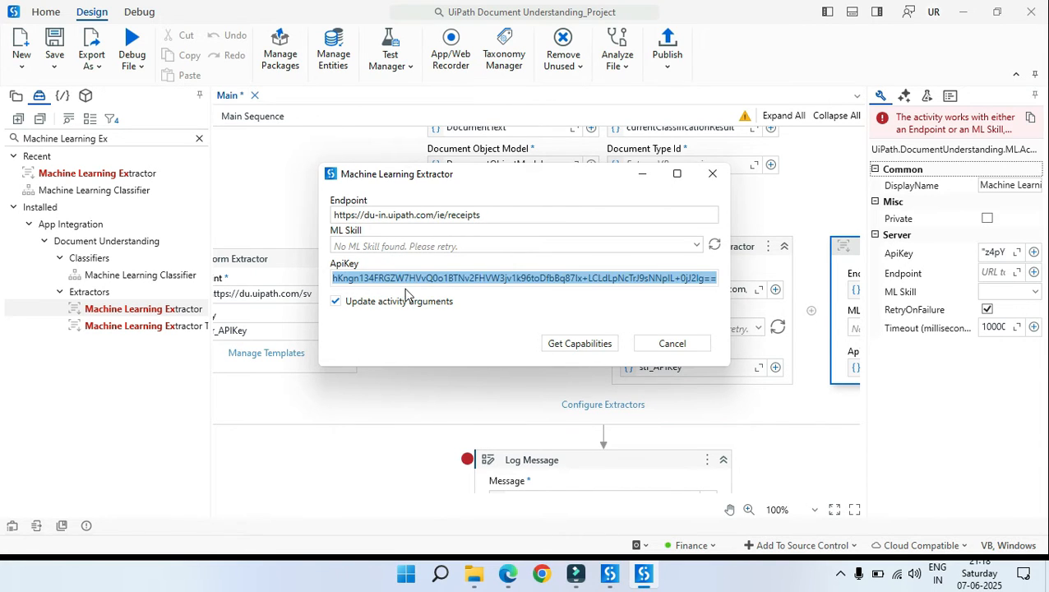
left_click(580, 344)
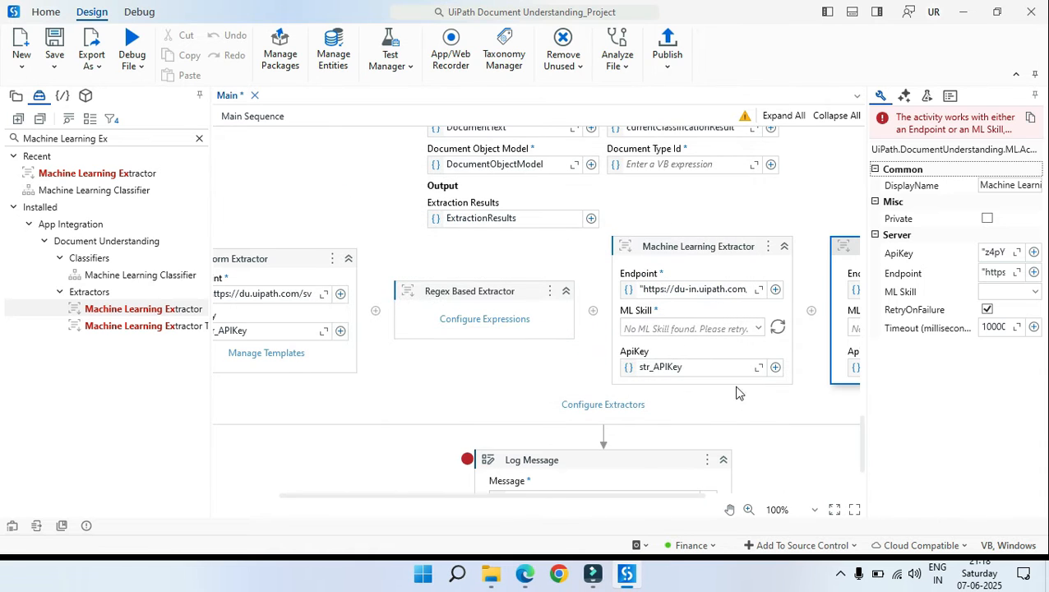
Set the receipts Machine Learning Extractor's ApiKey to the variable str_APIKey and save the workflow
left_click(651, 494)
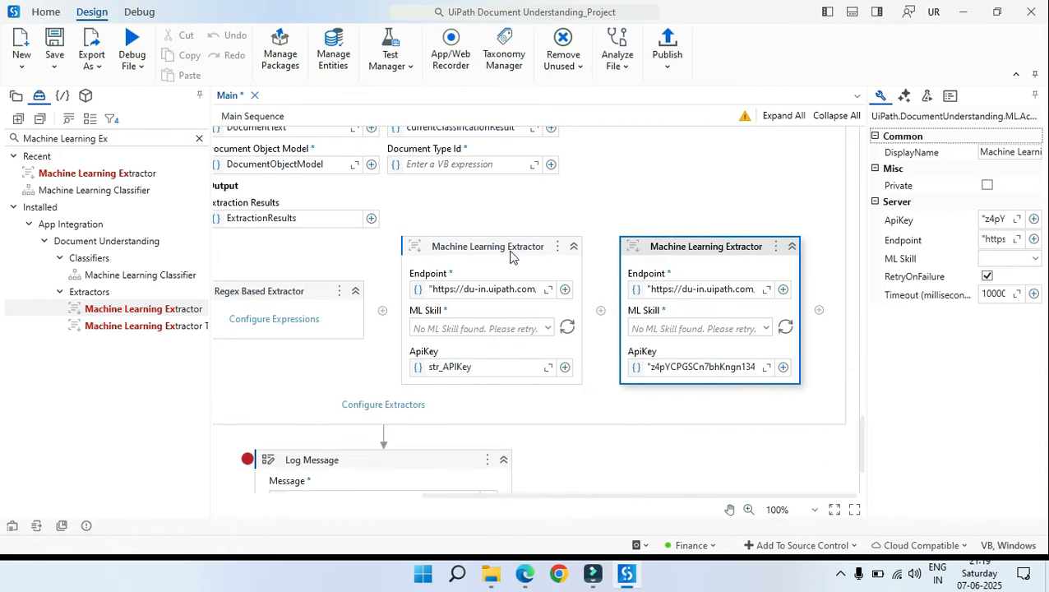
left_click(510, 255)
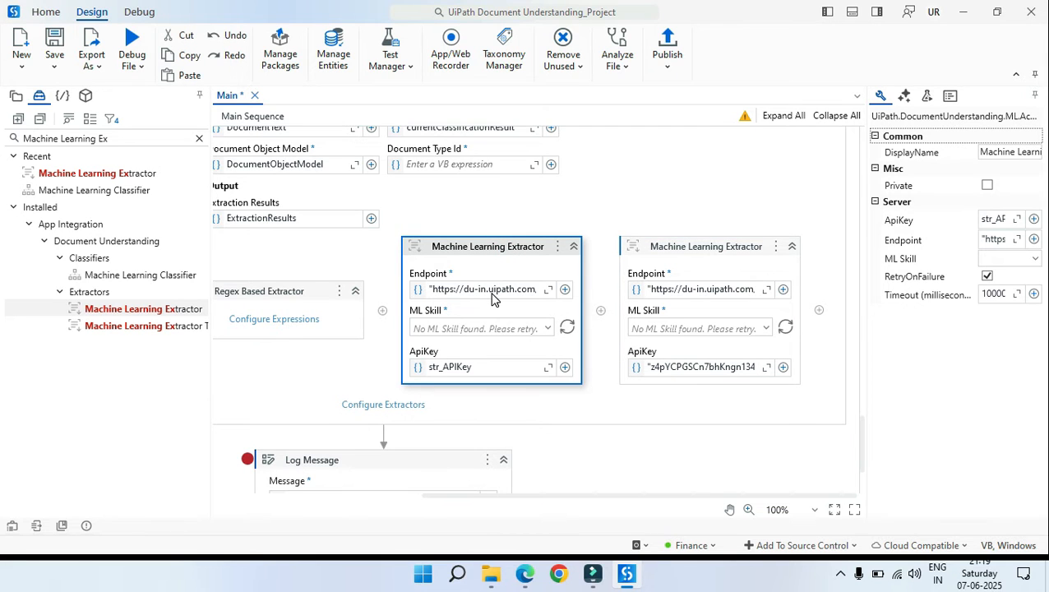
left_click(681, 274)
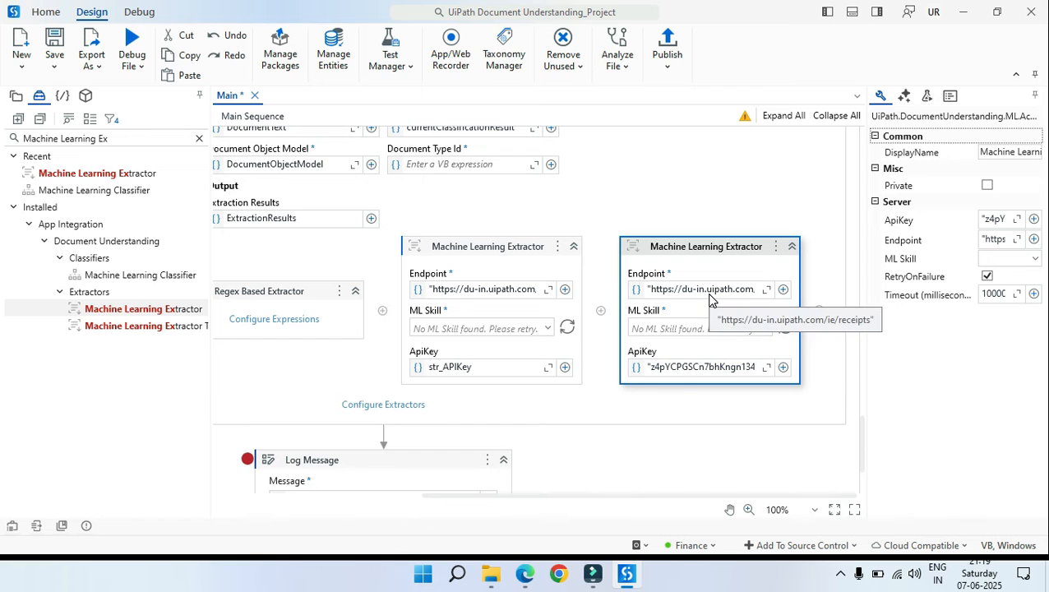
left_click(684, 369)
key("ctrl+a")
type("str_APIKey")
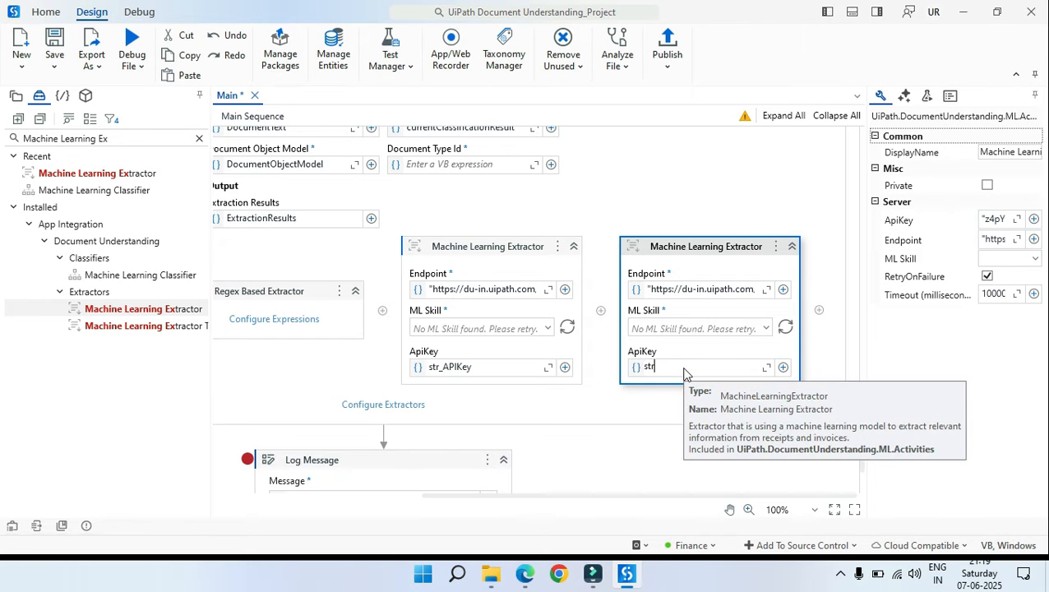
left_click(709, 263)
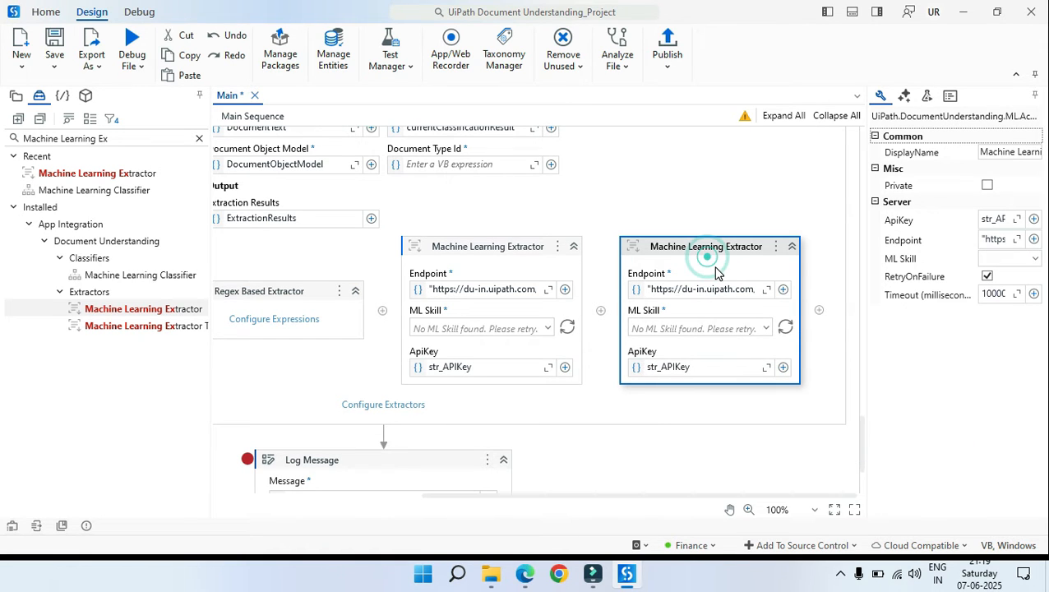
key("ctrl+s")
In the extractor configuration, enable the first Machine Learning Extractor for Invoice and the second one for Receipts
scroll(687, 278, "down", 1)
left_click(412, 328)
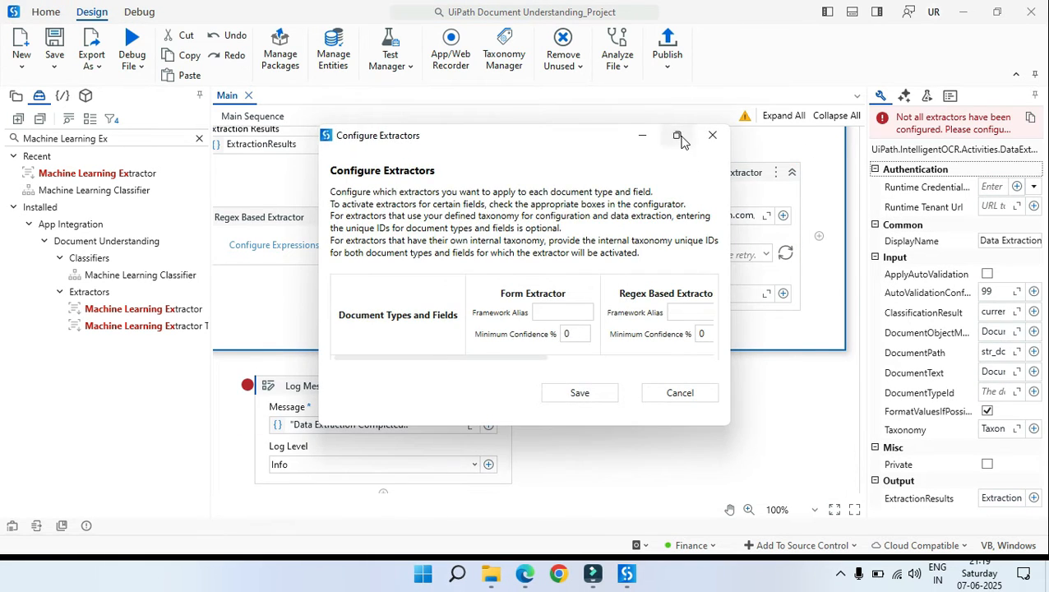
left_click(679, 135)
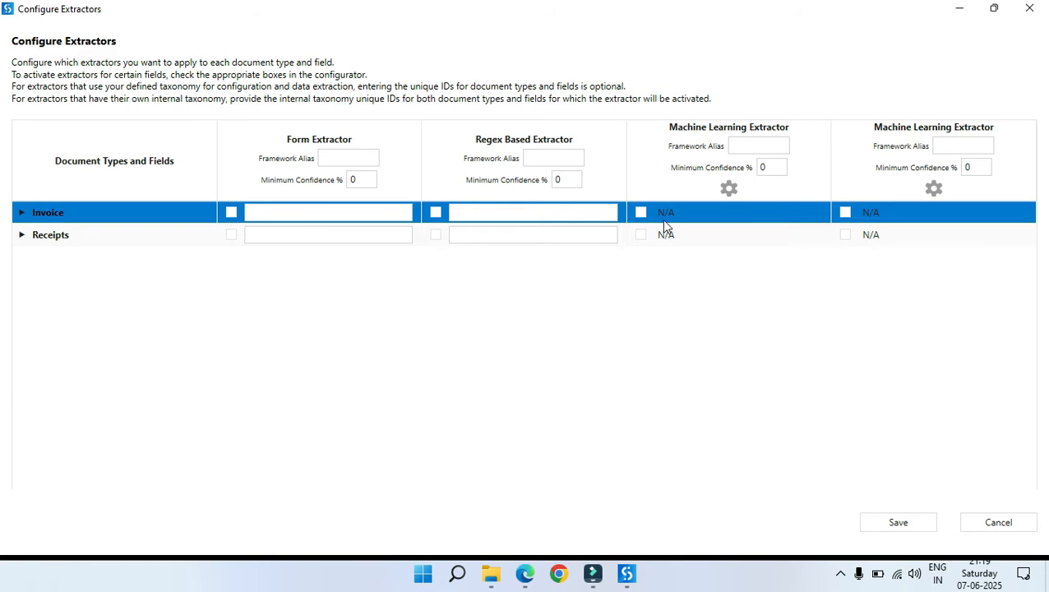
left_click(642, 213)
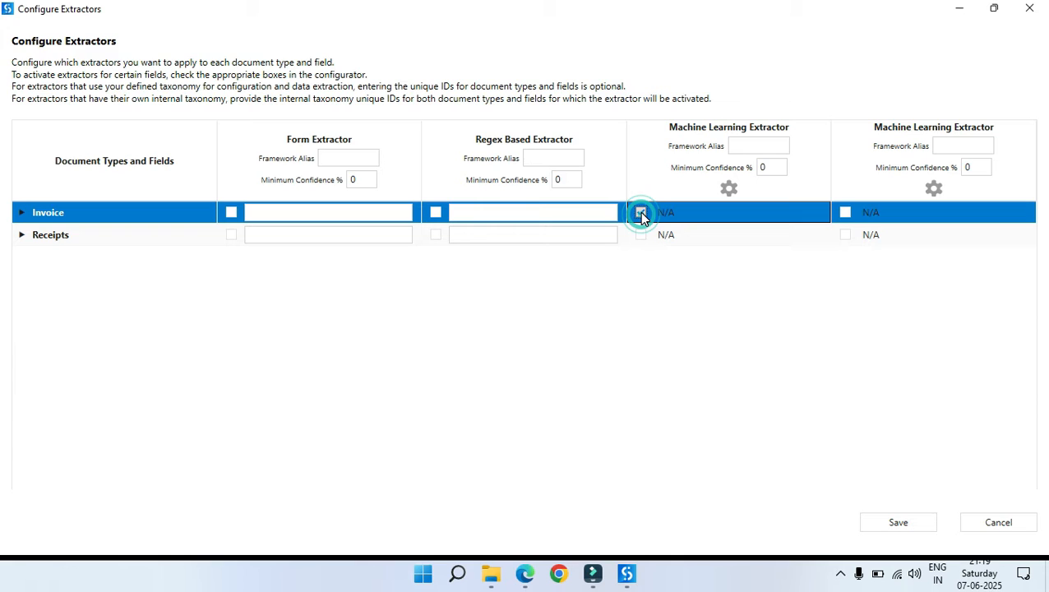
left_click(846, 235)
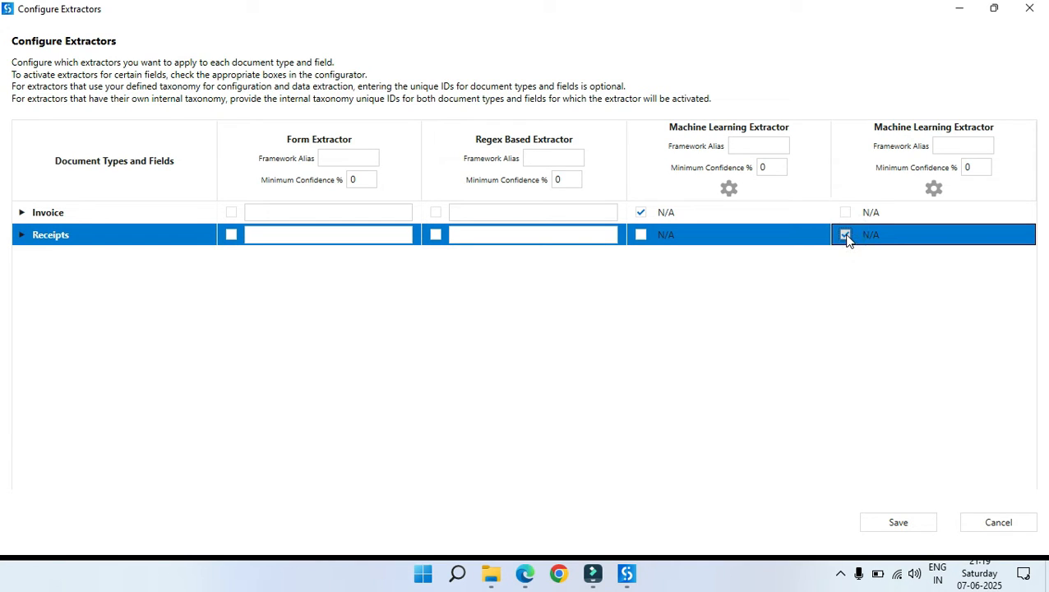
left_click(749, 376)
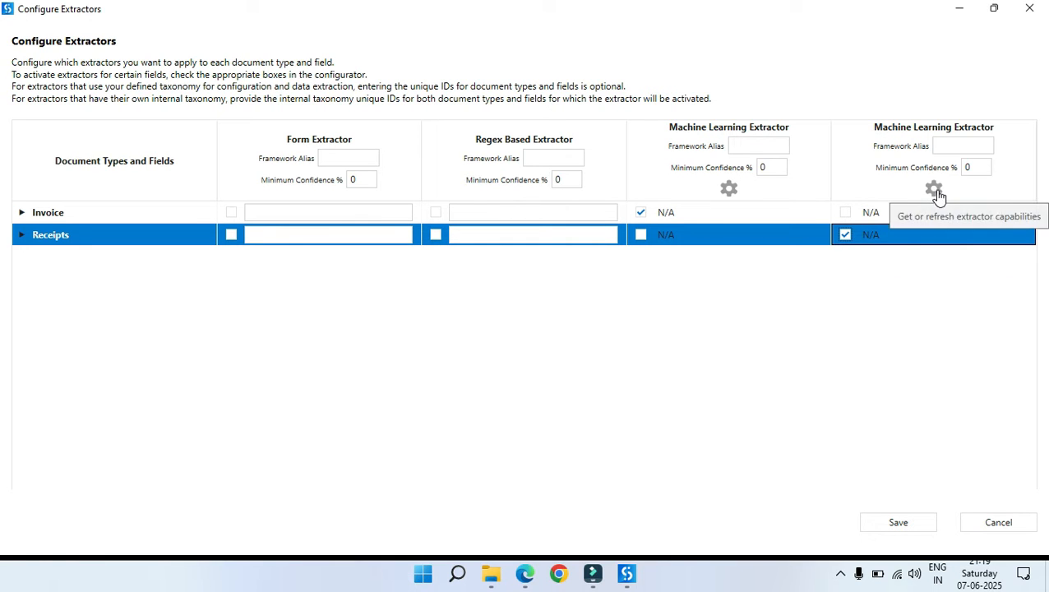
Set the framework alias of the first Machine Learning Extractor to Invoice and of the second to Receipts
left_click(742, 148)
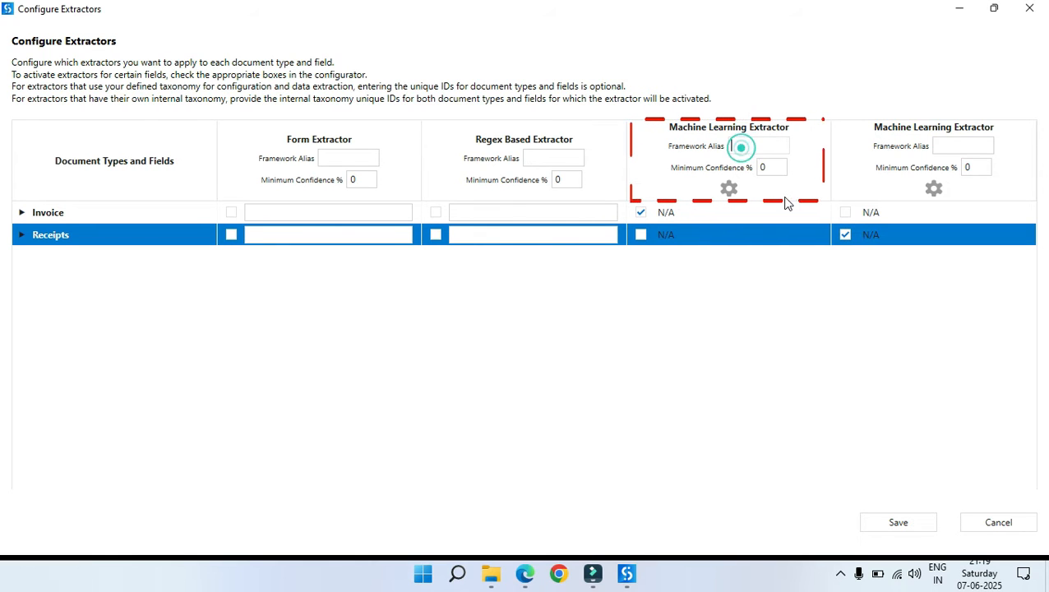
type("Invoice")
key("ctrl+a")
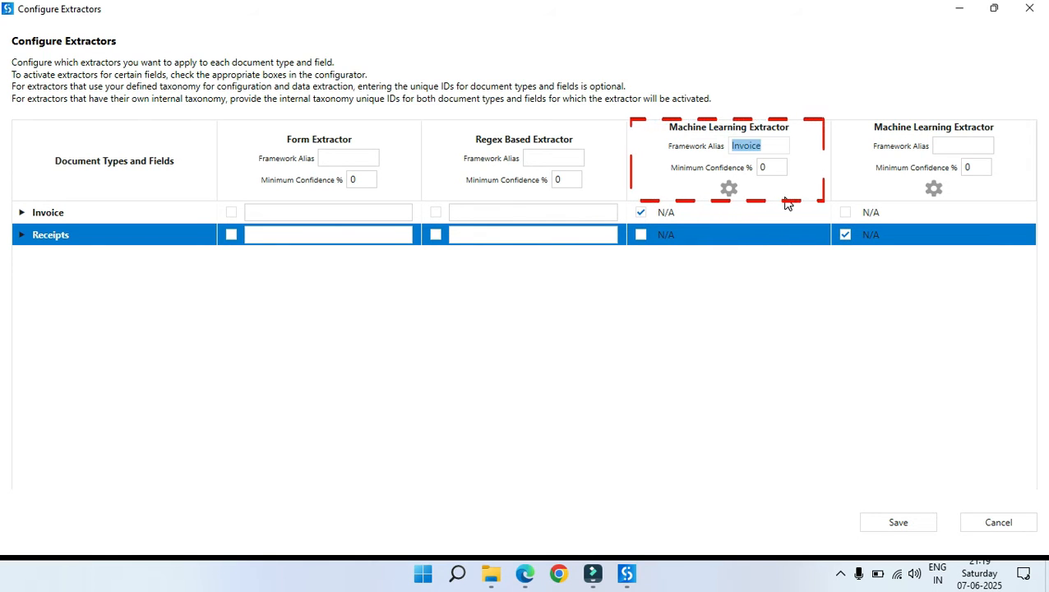
left_click(790, 128)
left_click(687, 150)
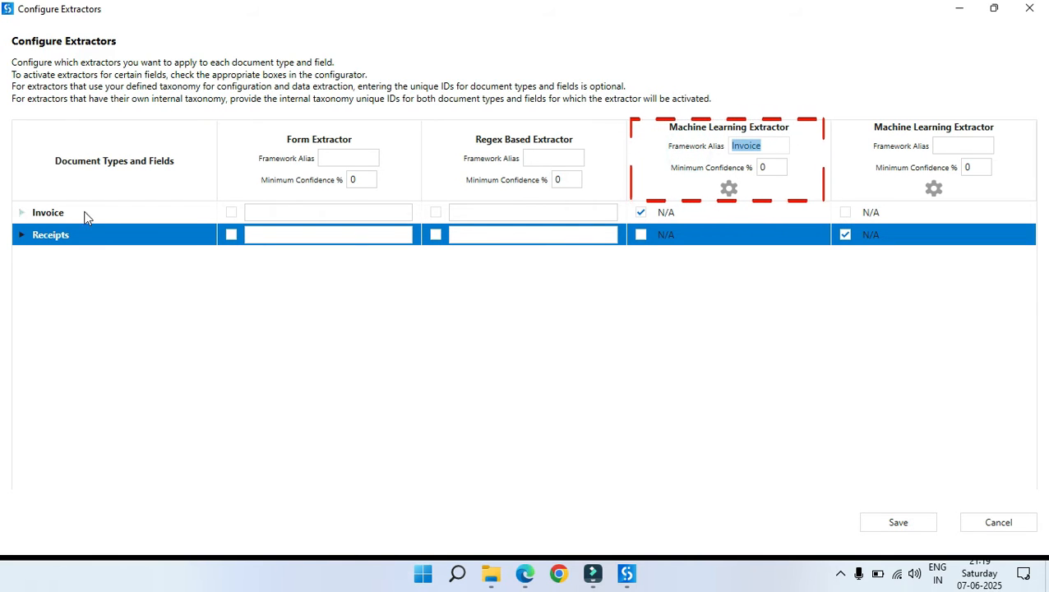
left_click(975, 145)
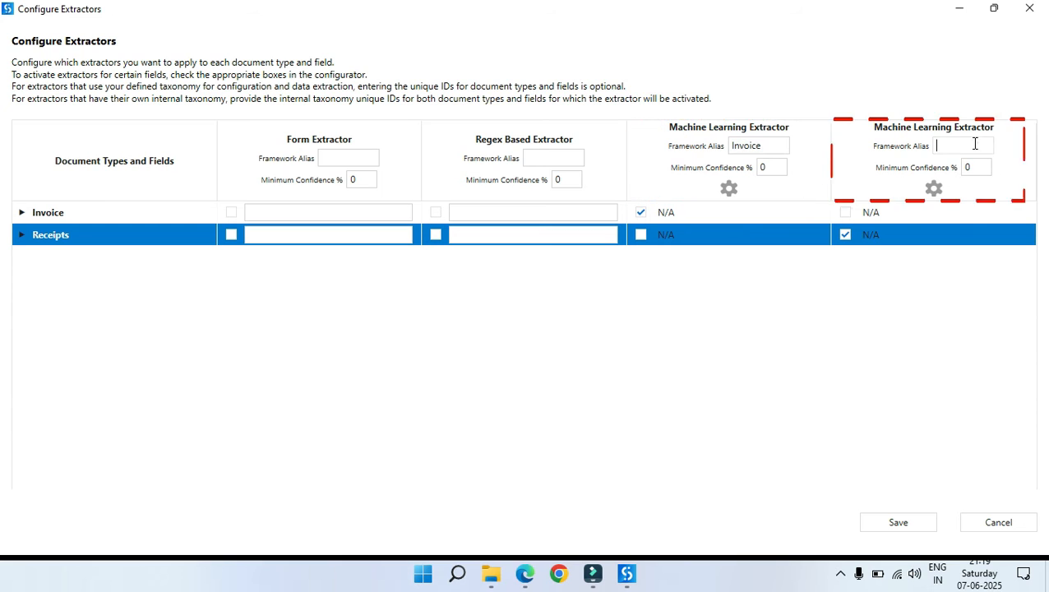
left_click(975, 143)
type("Receip")
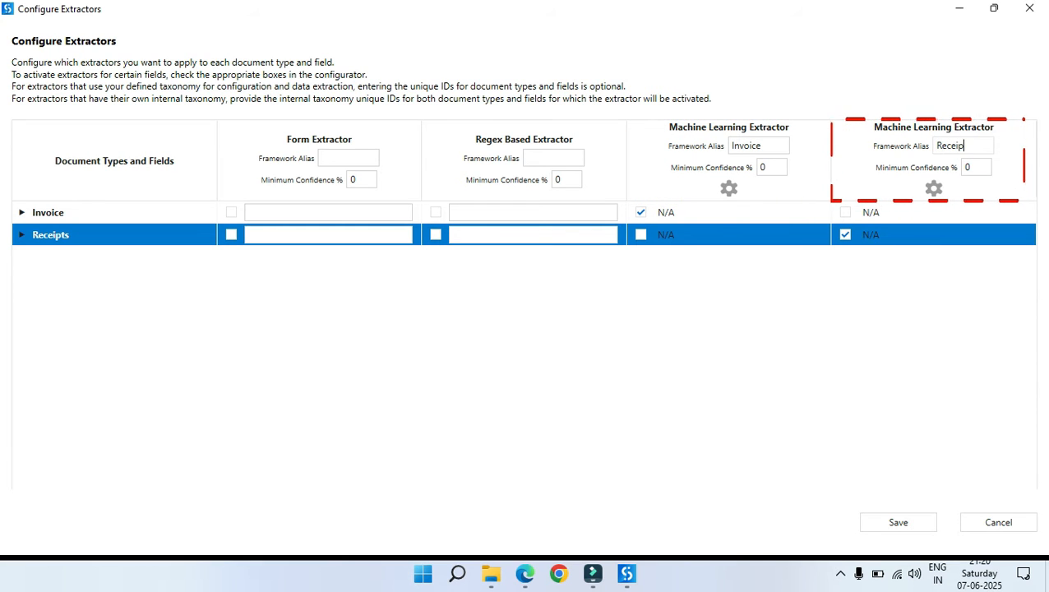
type("ts")
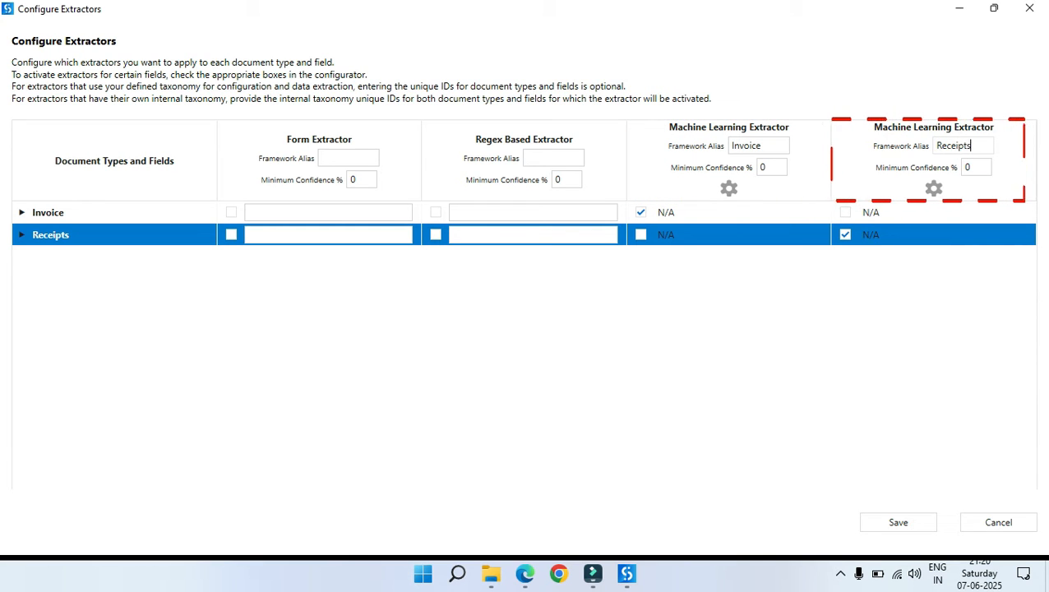
Get the capabilities of the Invoice Machine Learning Extractor and expand the Invoice document type's fields
left_click(731, 191)
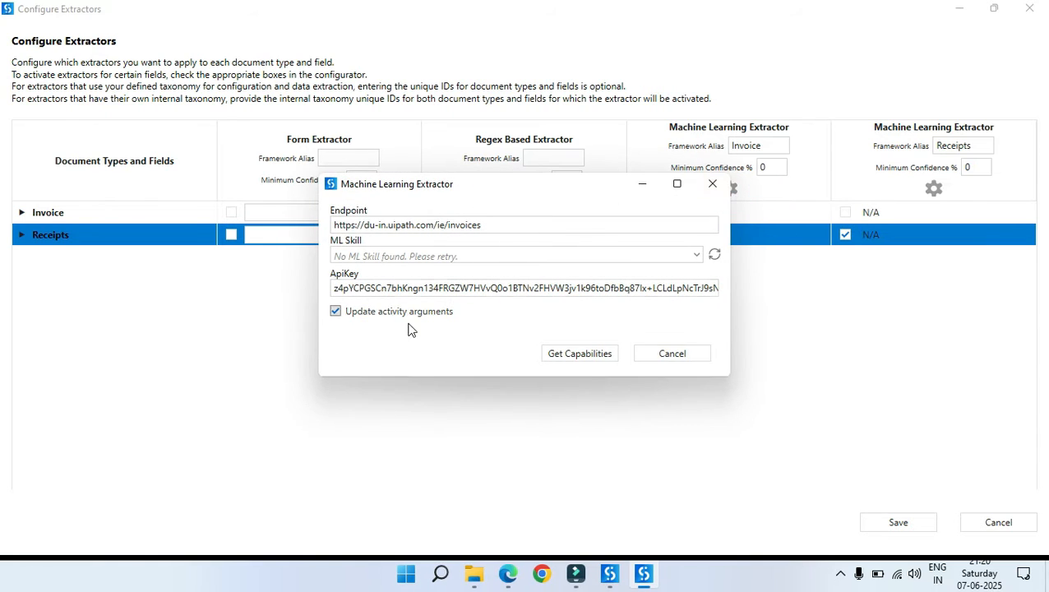
left_click(585, 355)
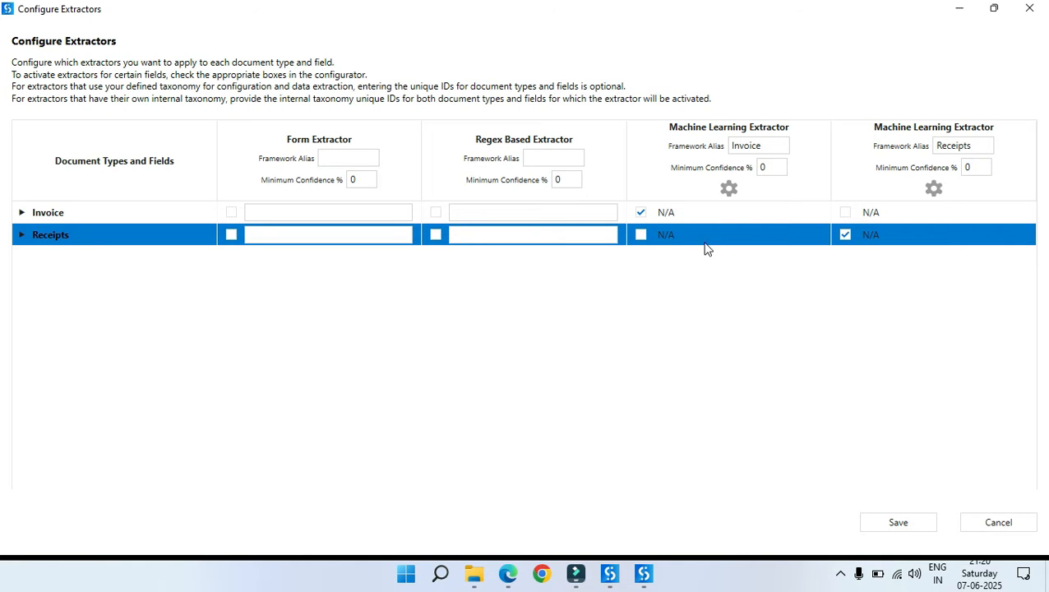
left_click(20, 216)
left_click(21, 213)
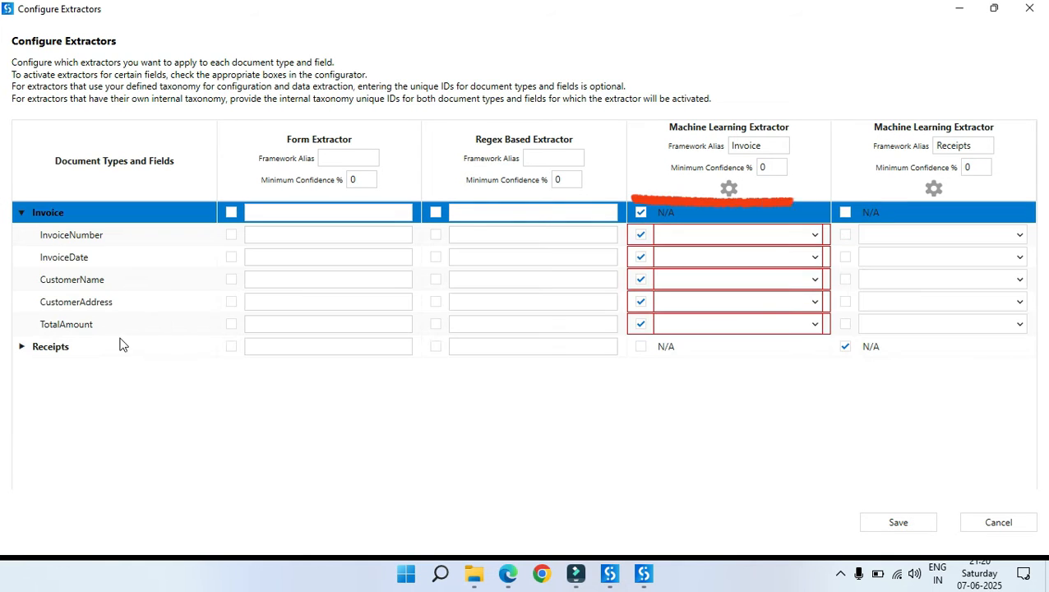
left_click(204, 516)
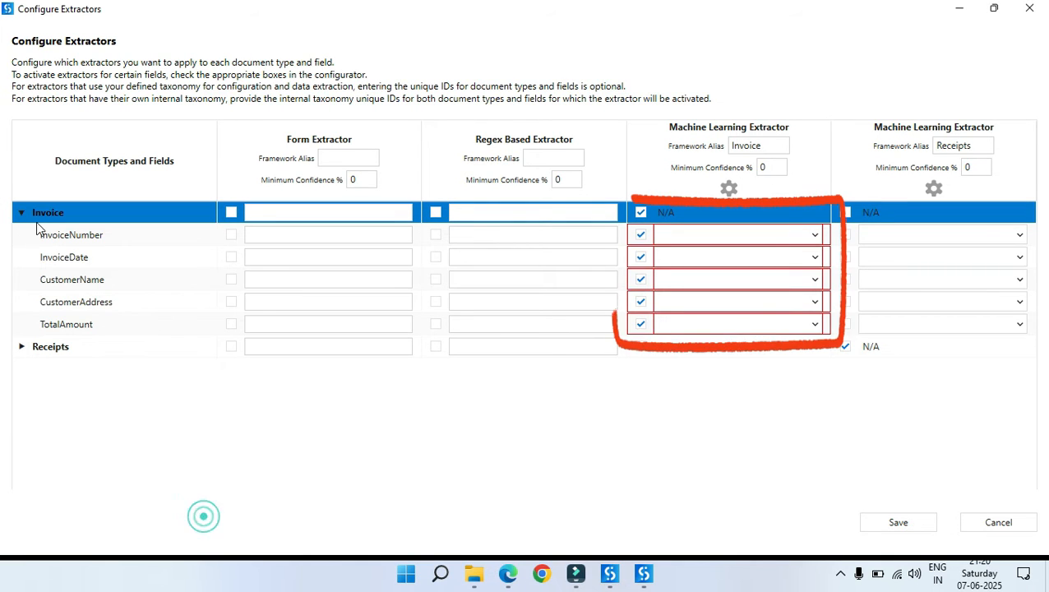
left_click(794, 475)
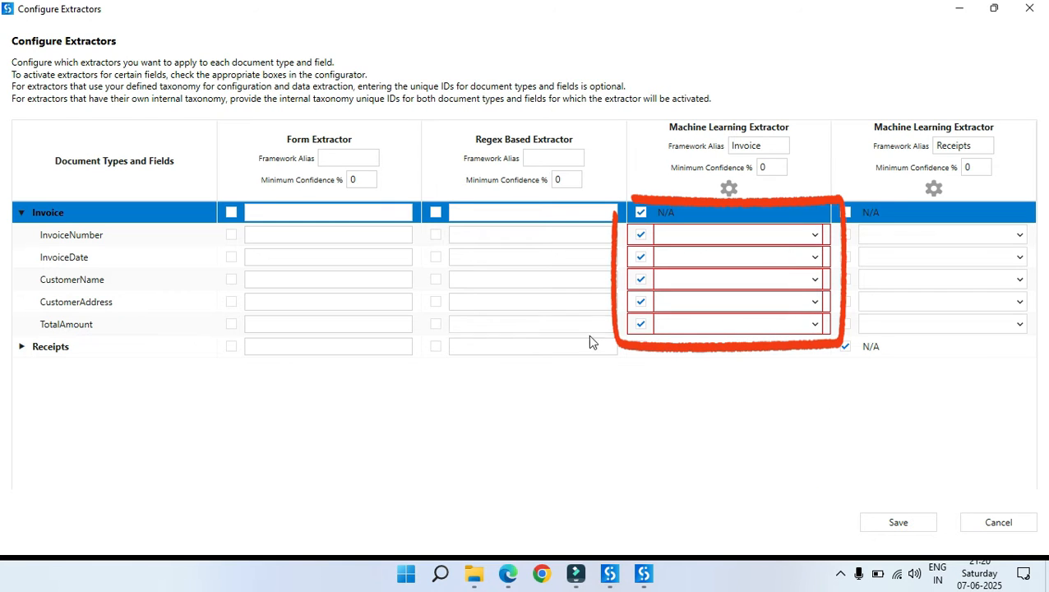
left_click(648, 464)
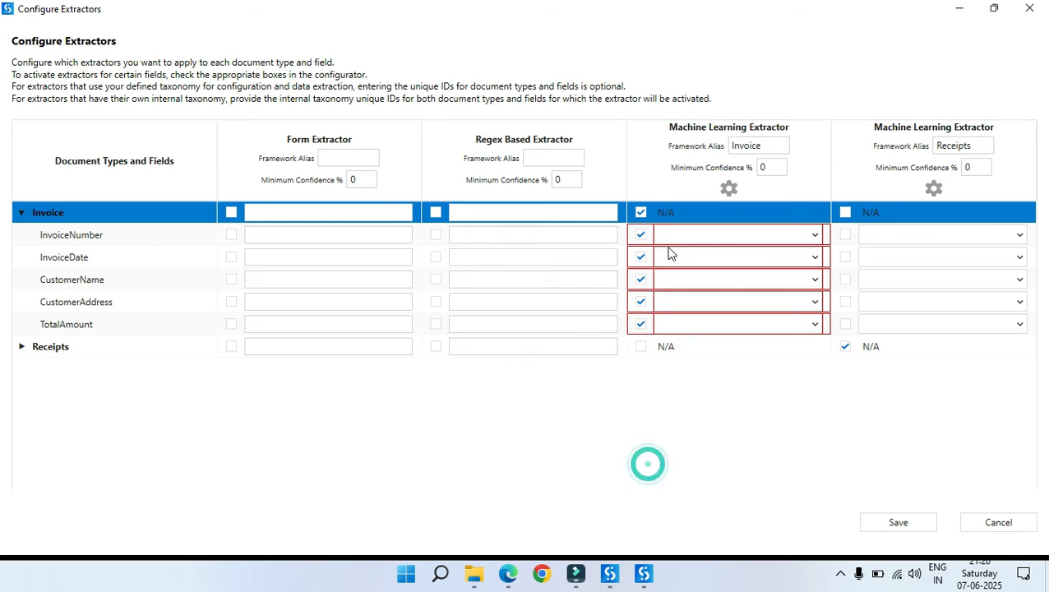
left_click(681, 454)
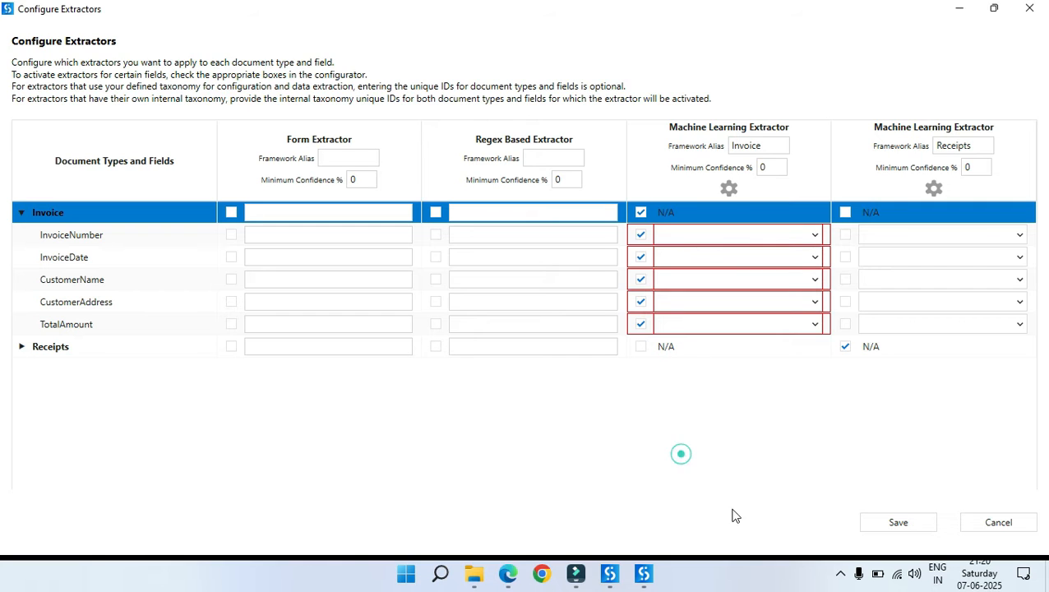
Try to save the extractor configuration with the Invoice fields still unmapped
left_click(901, 524)
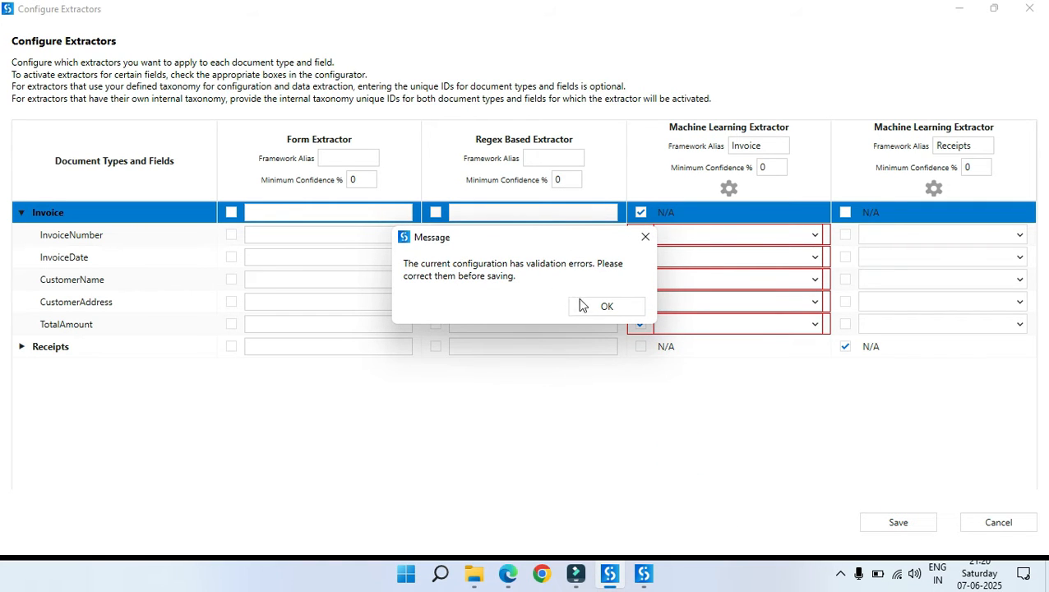
left_click(592, 307)
left_click(775, 471)
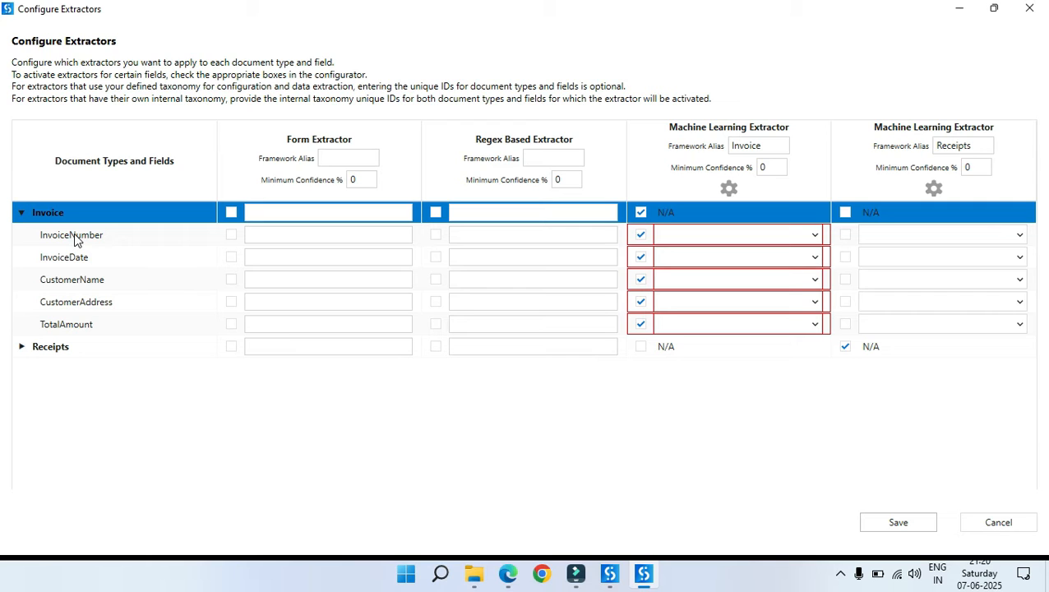
For the Invoice Machine Learning Extractor, map the InvoiceNumber field to invoice-no and the InvoiceDate field to date
left_click(813, 238)
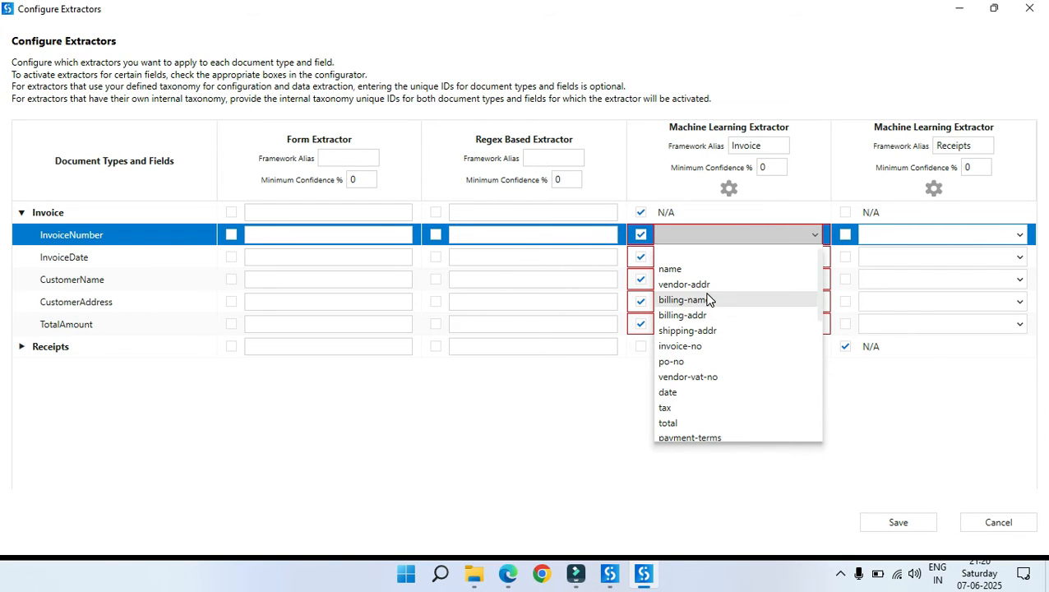
scroll(716, 345, "down", 2)
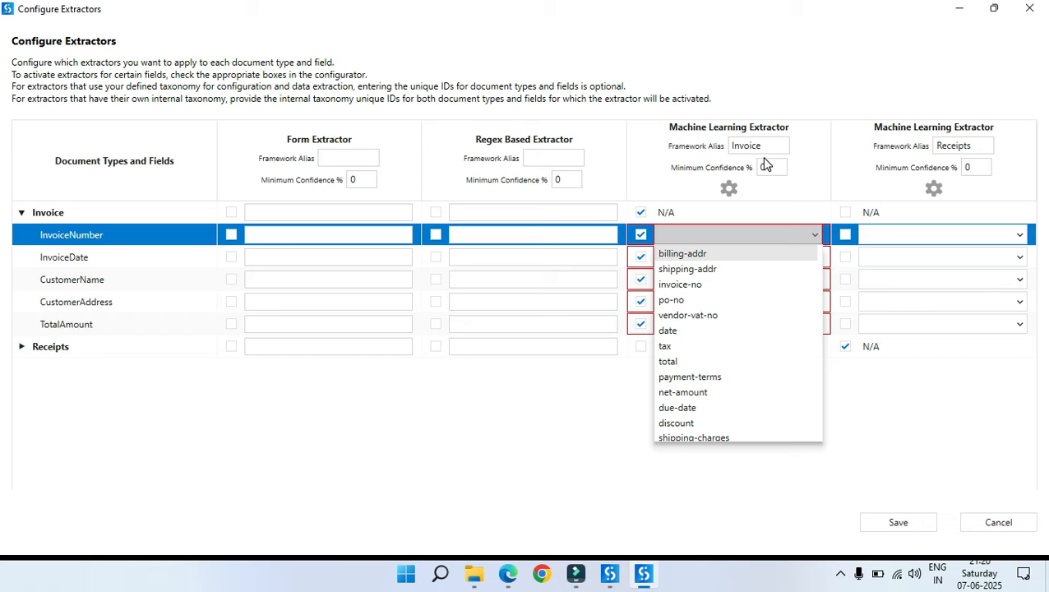
scroll(696, 342, "up", 2)
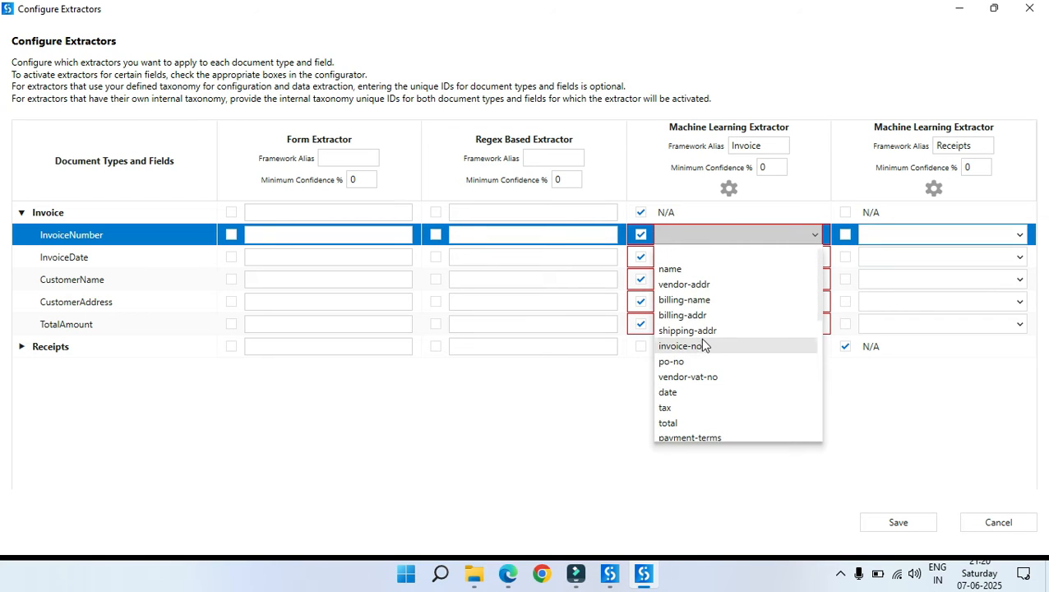
left_click(691, 346)
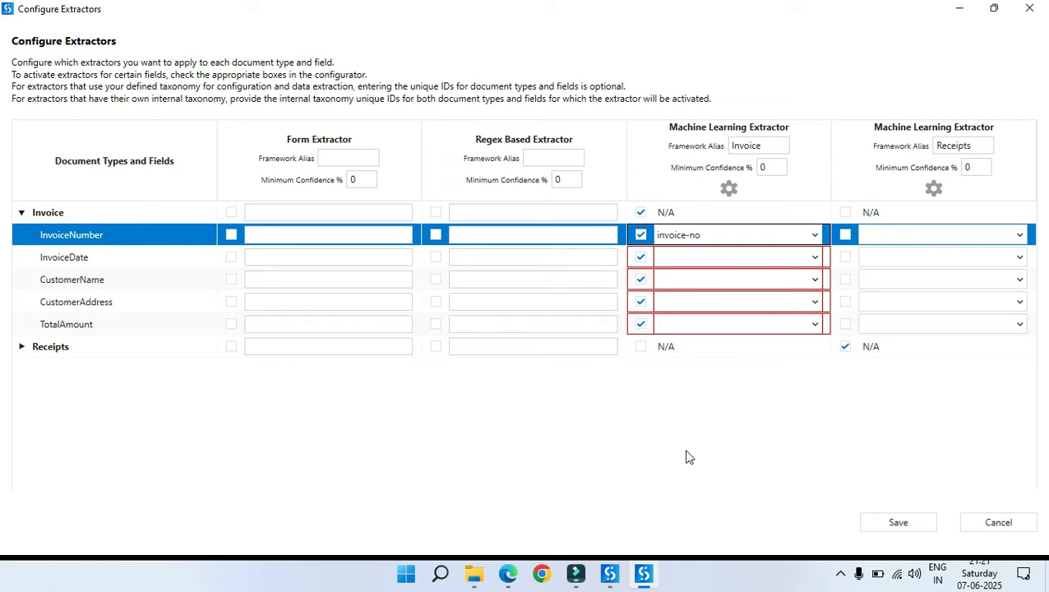
left_click(723, 258)
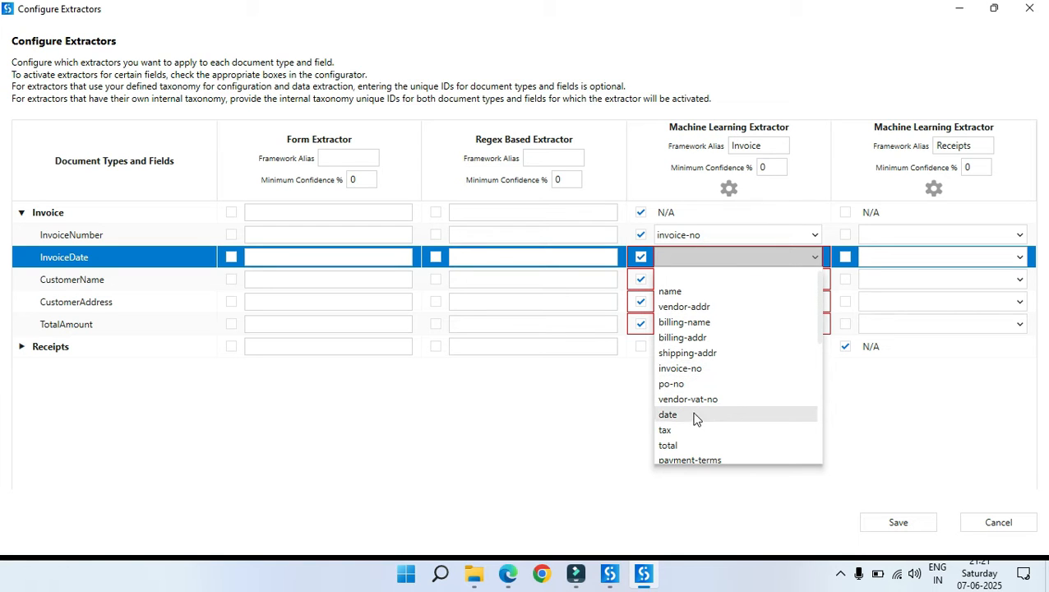
left_click(667, 416)
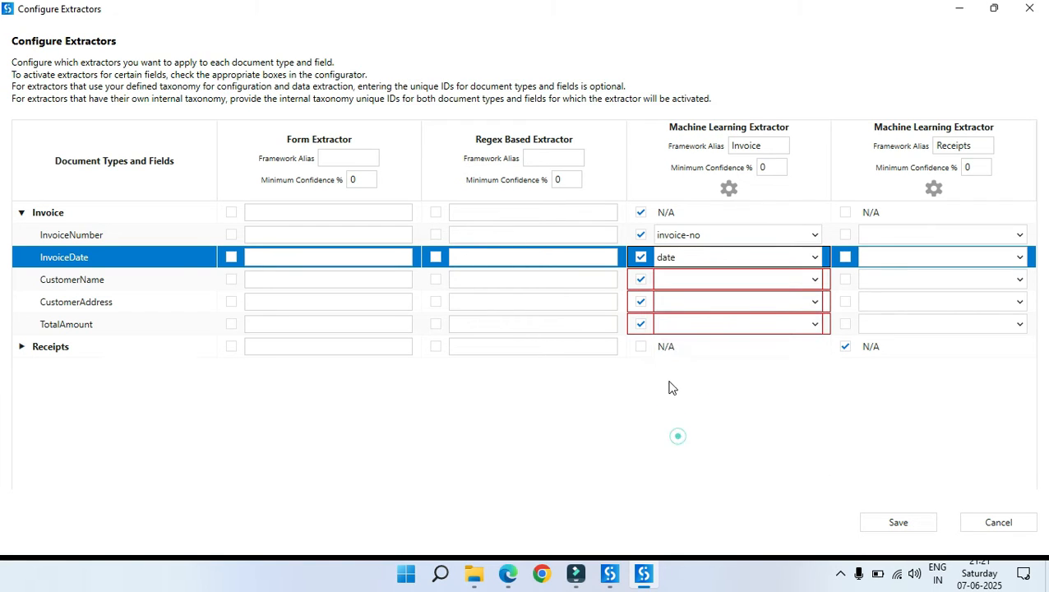
For the Invoice Machine Learning Extractor, map the CustomerName field to billing-name and the CustomerAddress field to billing-addr
left_click(702, 281)
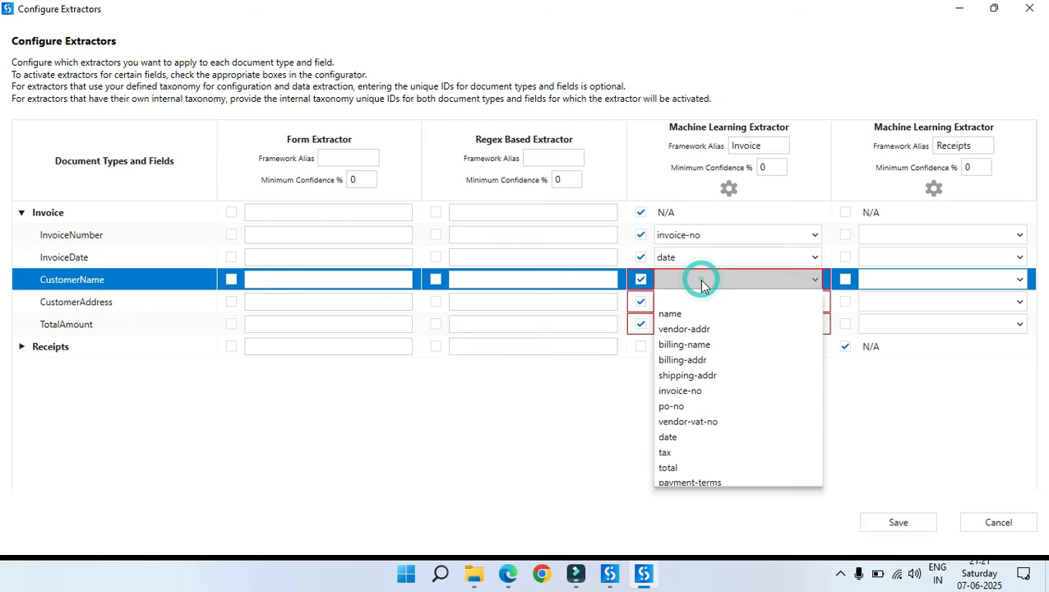
left_click(711, 346)
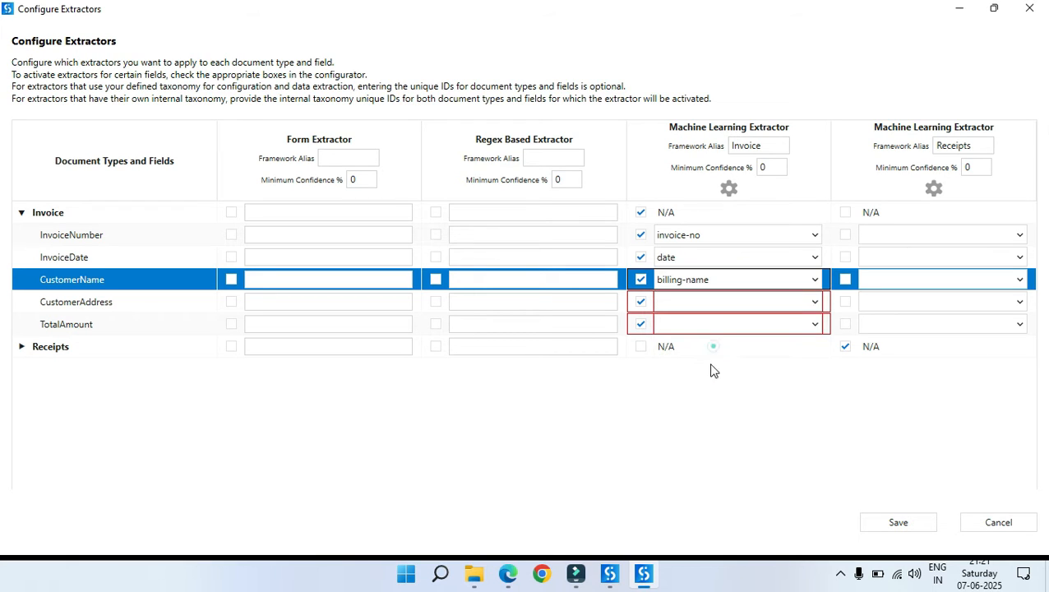
left_click(724, 303)
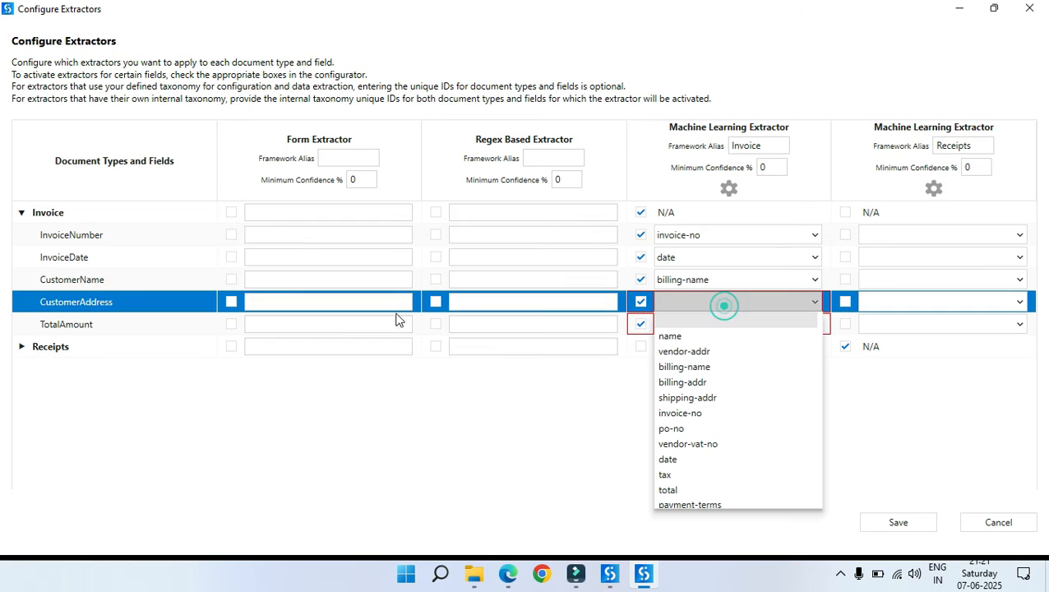
left_click(718, 384)
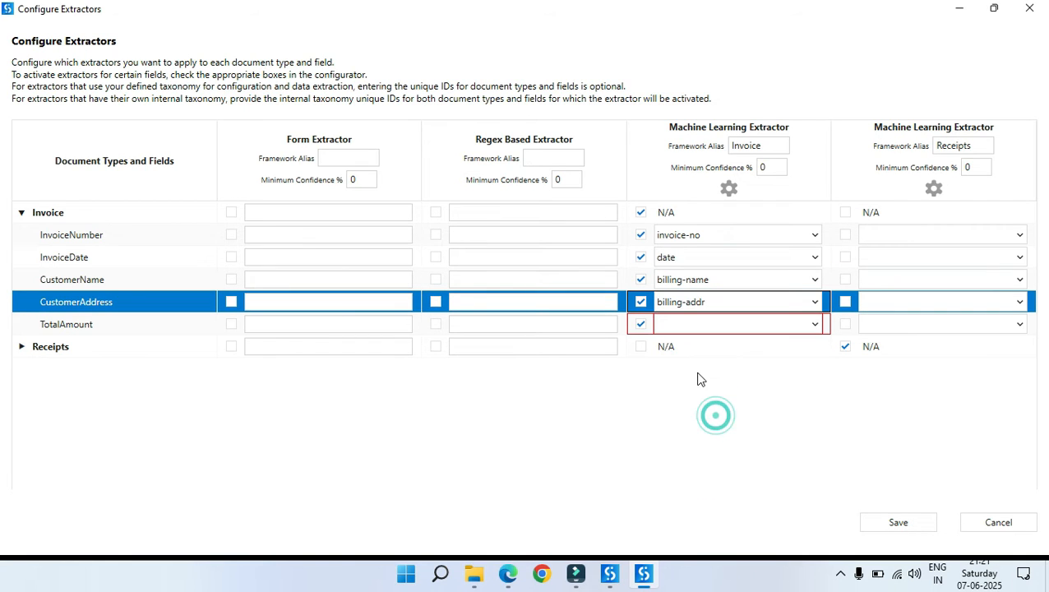
Map the invoice's TotalAmount field to total for the Invoice Machine Learning Extractor
left_click(741, 324)
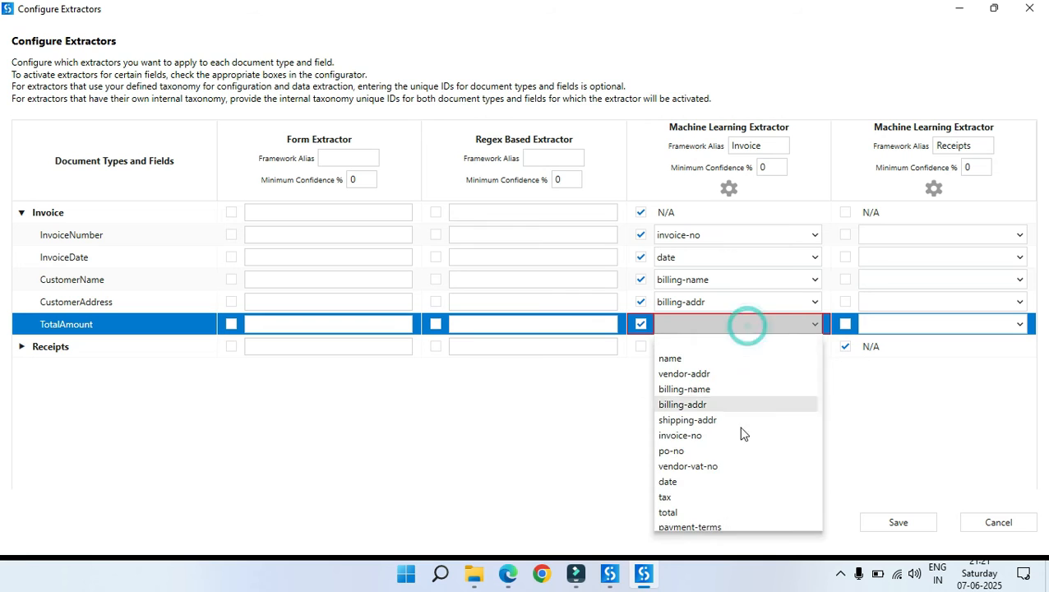
scroll(740, 431, "down", 3)
scroll(690, 454, "up", 3)
left_click(684, 512)
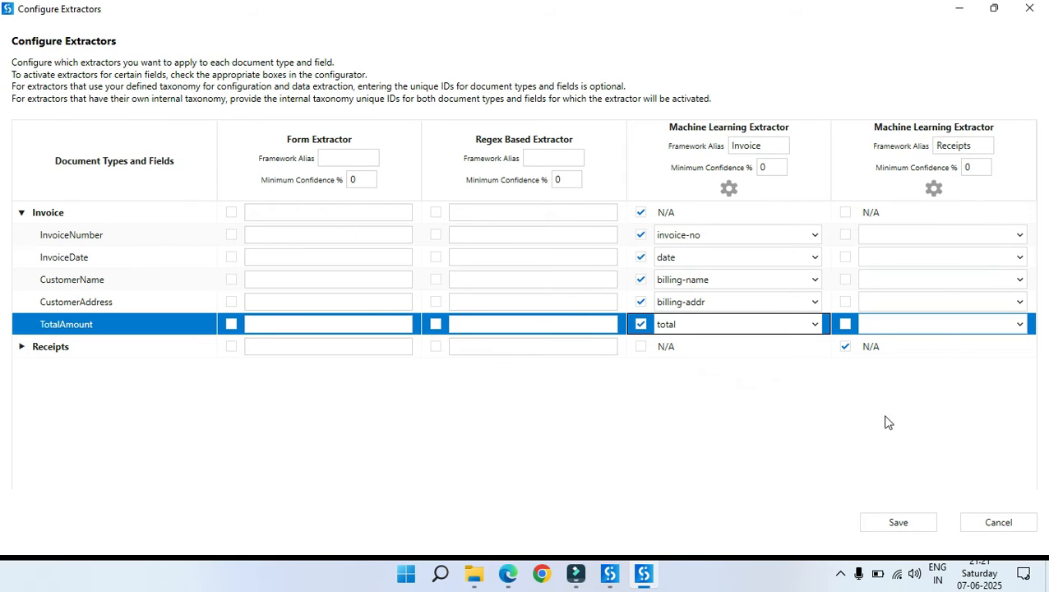
Expand the Receipts document type's fields and check the capabilities settings of the Receipts Machine Learning Extractor
left_click(23, 348)
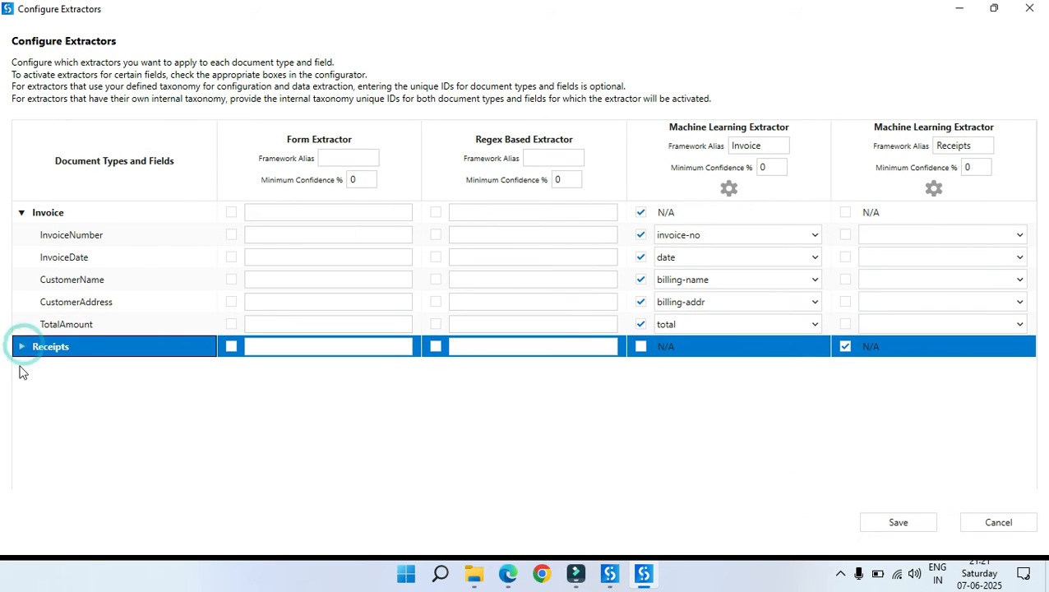
left_click(21, 348)
left_click(20, 348)
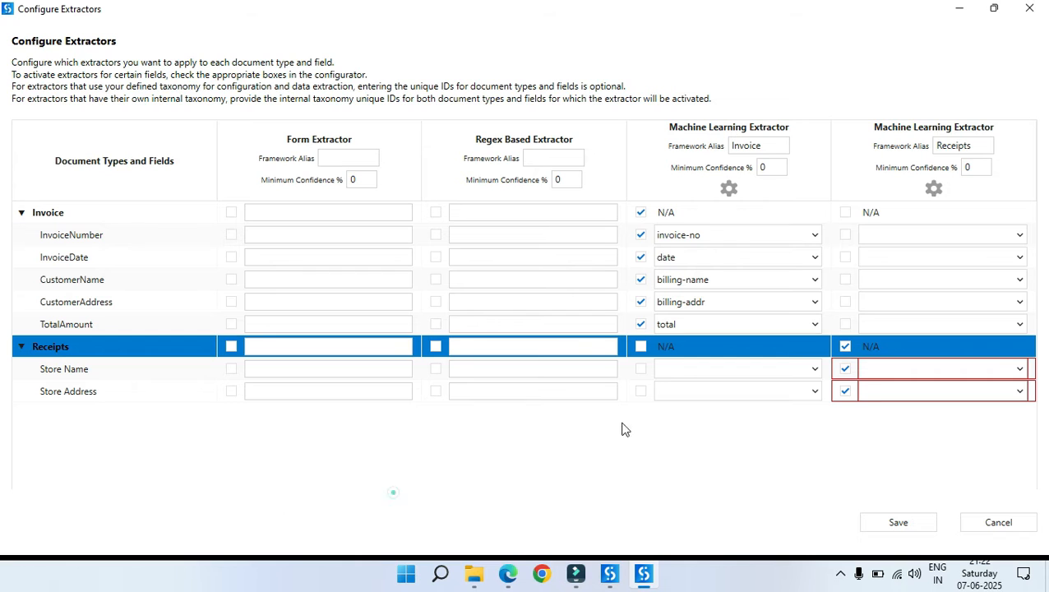
left_click(1022, 370)
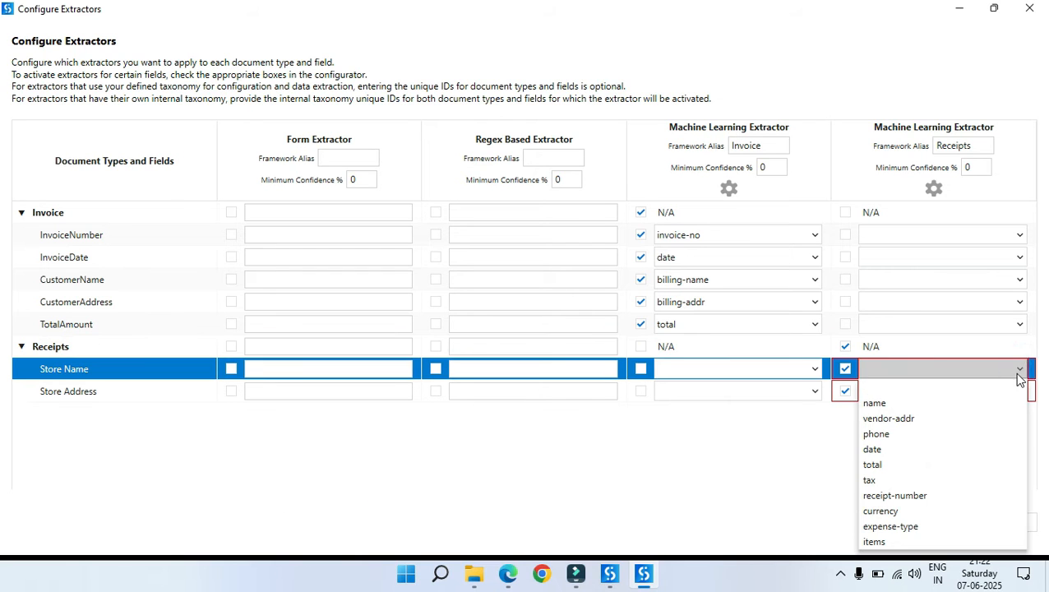
left_click(788, 492)
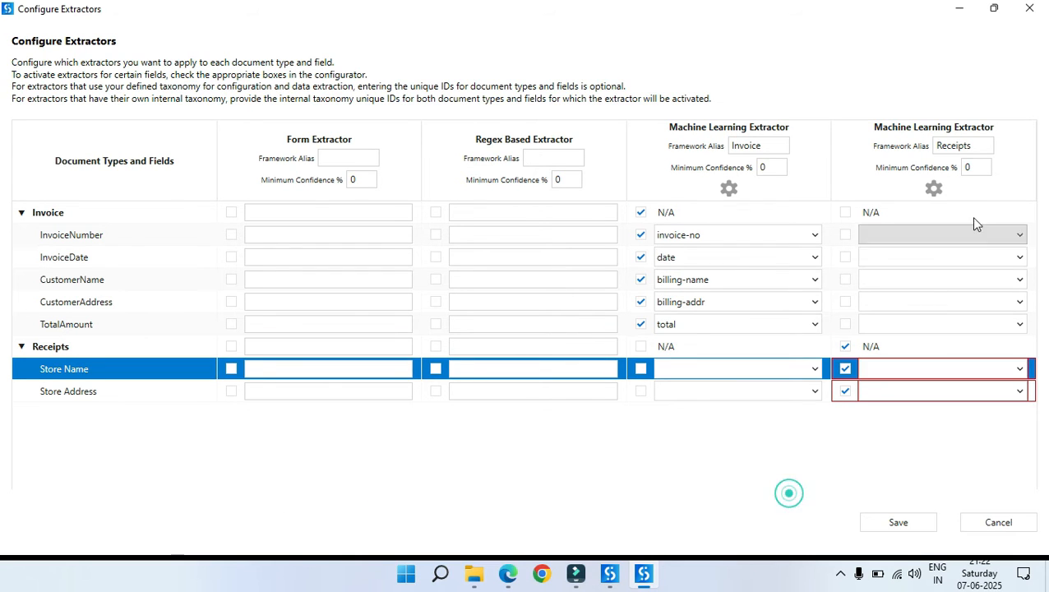
left_click(935, 189)
left_click(605, 354)
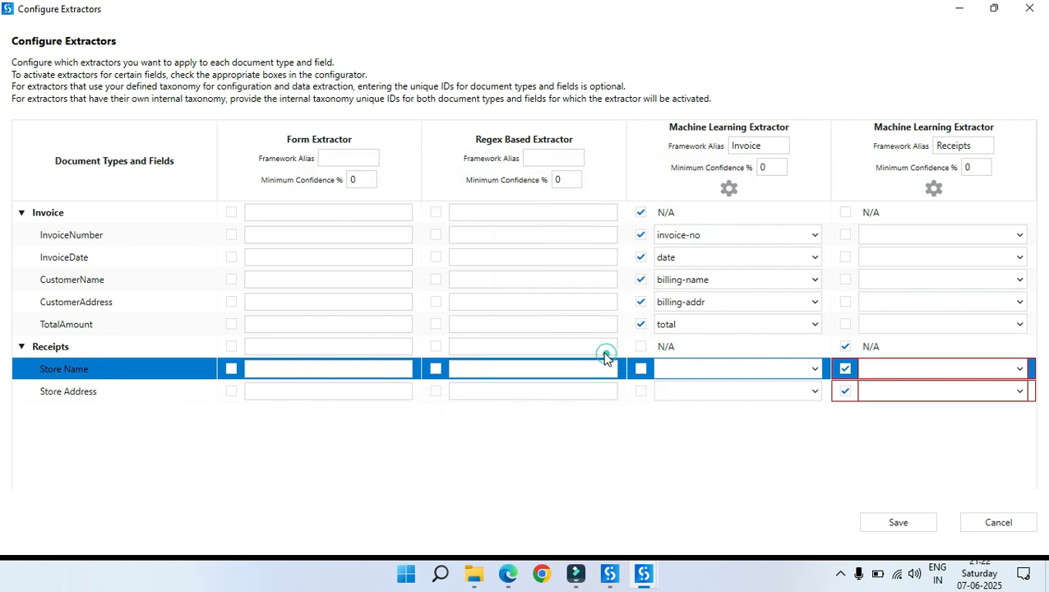
Map the Store Name field to name for the Receipts Machine Learning Extractor
left_click(1020, 368)
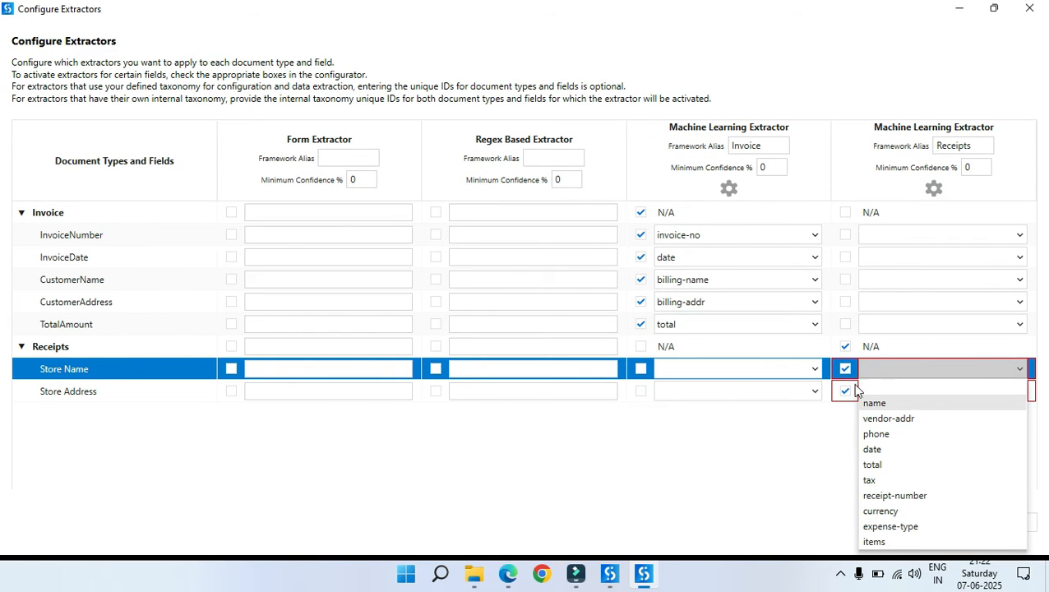
left_click(903, 406)
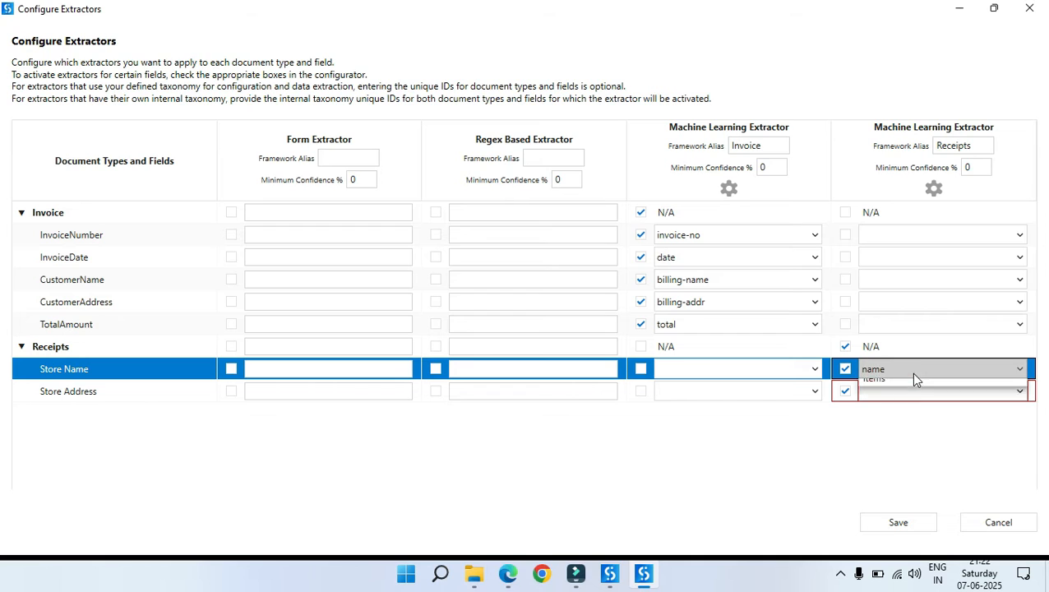
left_click(912, 373)
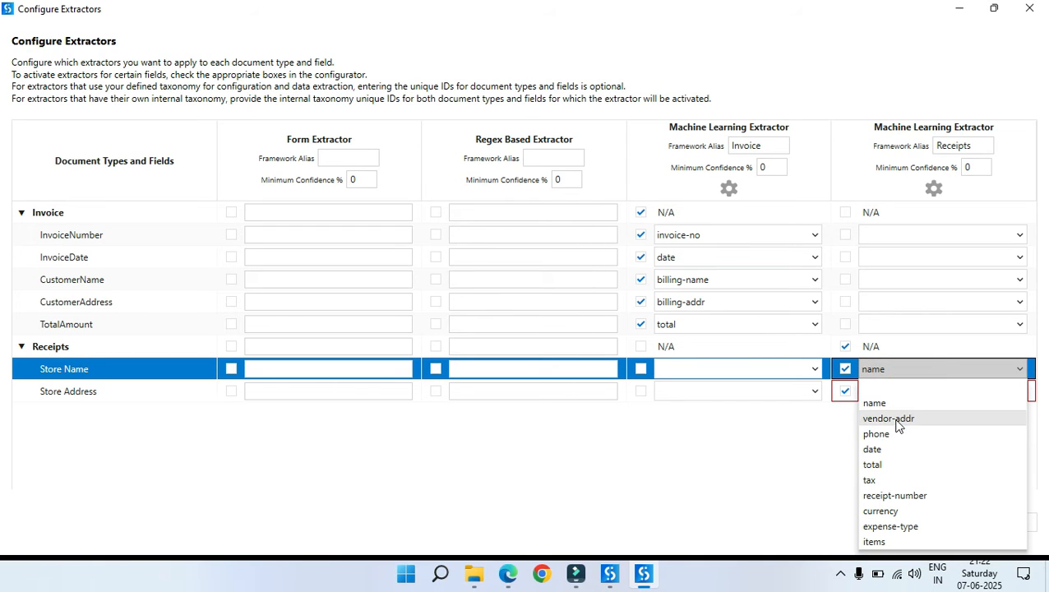
left_click(702, 435)
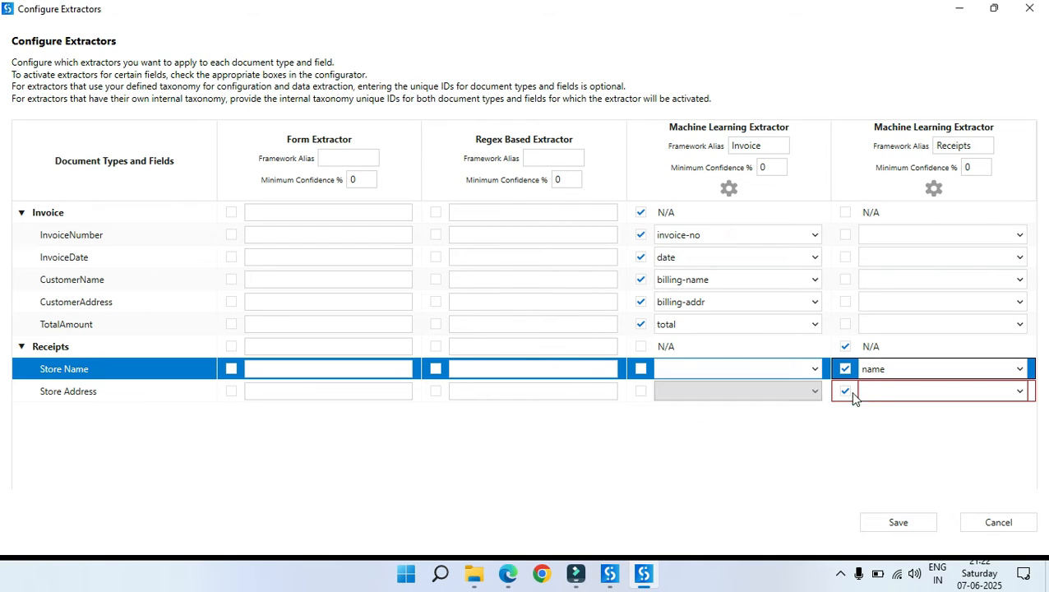
Map the Store Address field to vendor-addr for the Receipts Machine Learning Extractor and save the extractor configuration
left_click(906, 393)
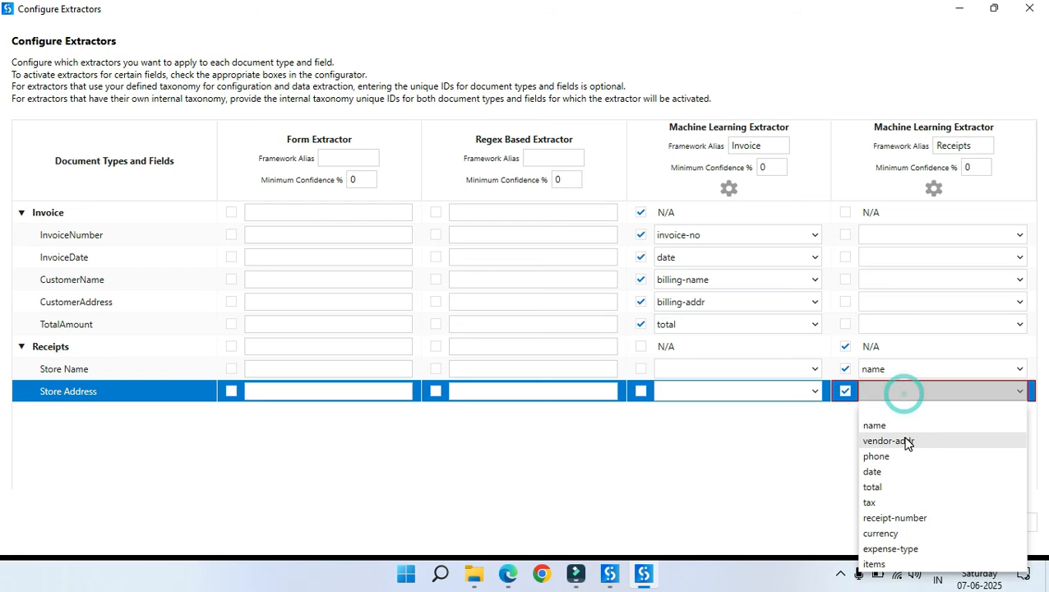
left_click(908, 442)
left_click(738, 452)
left_click(788, 482)
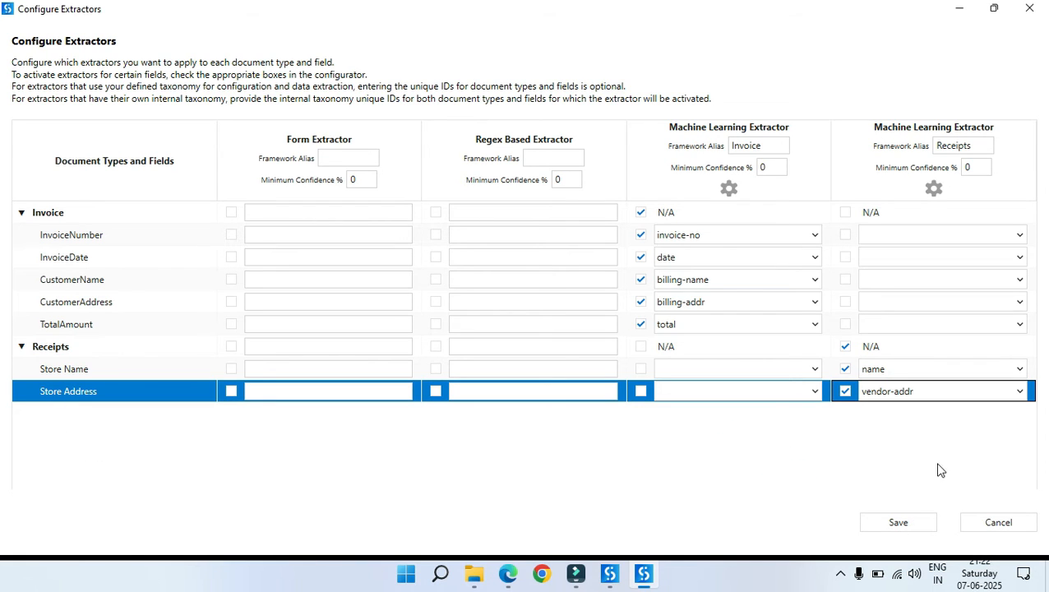
left_click(665, 487)
left_click(911, 523)
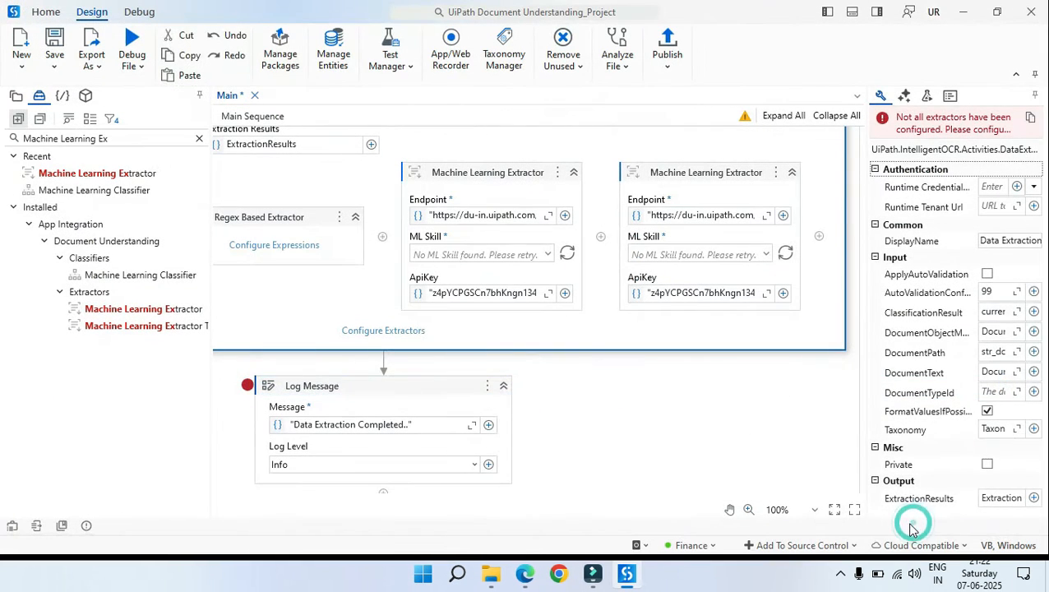
scroll(689, 438, "up", 1)
left_click(699, 284)
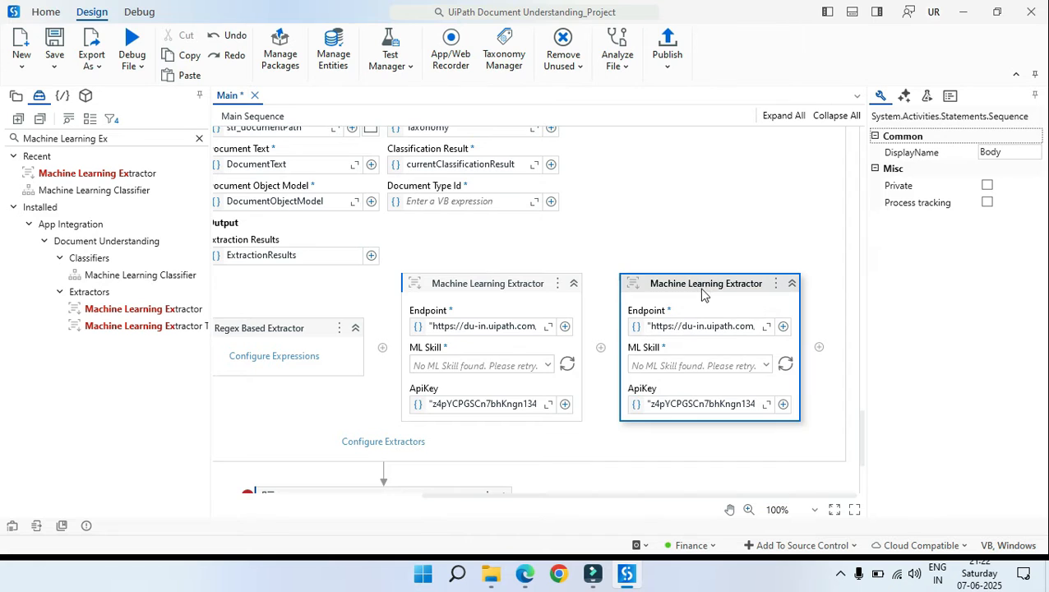
scroll(568, 416, "down", 1)
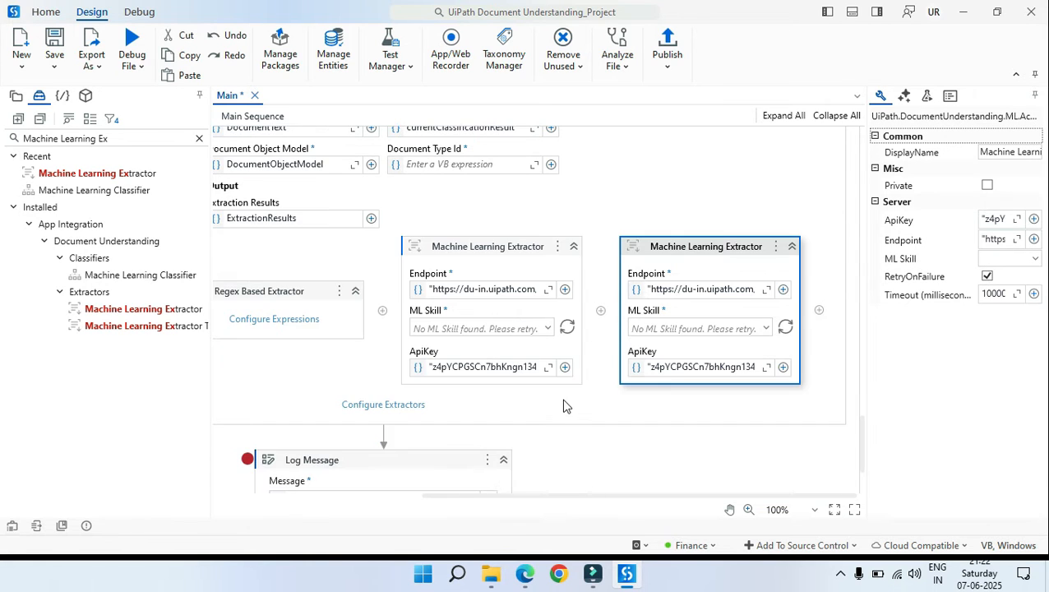
scroll(576, 411, "up", 1)
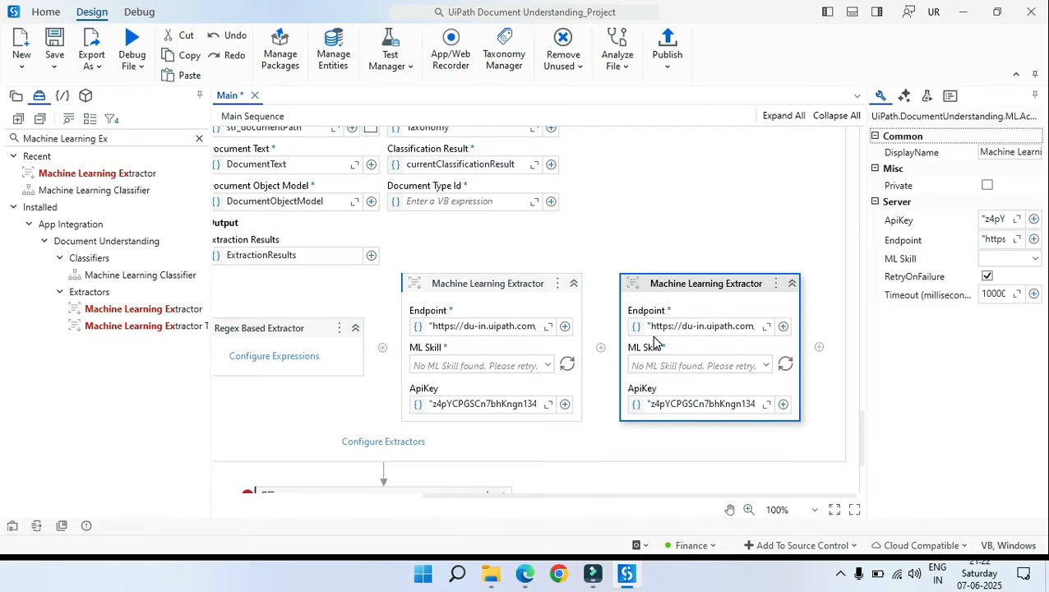
left_click(493, 297)
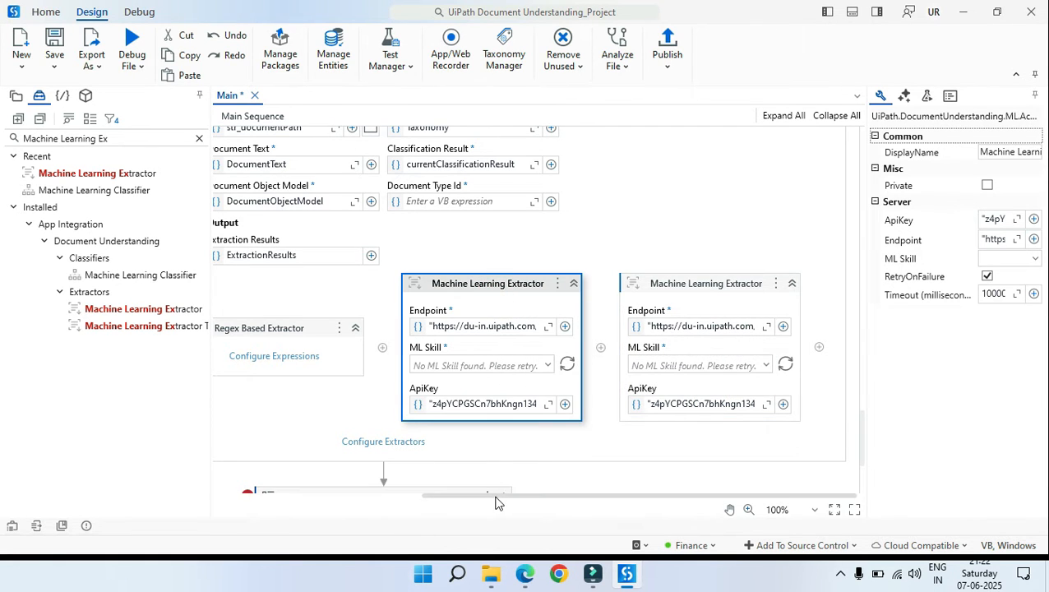
Review the Form Extractor's templates for the Invoice and Receipts document types and close the template manager
left_click_drag(497, 497, 246, 482)
left_click(351, 301)
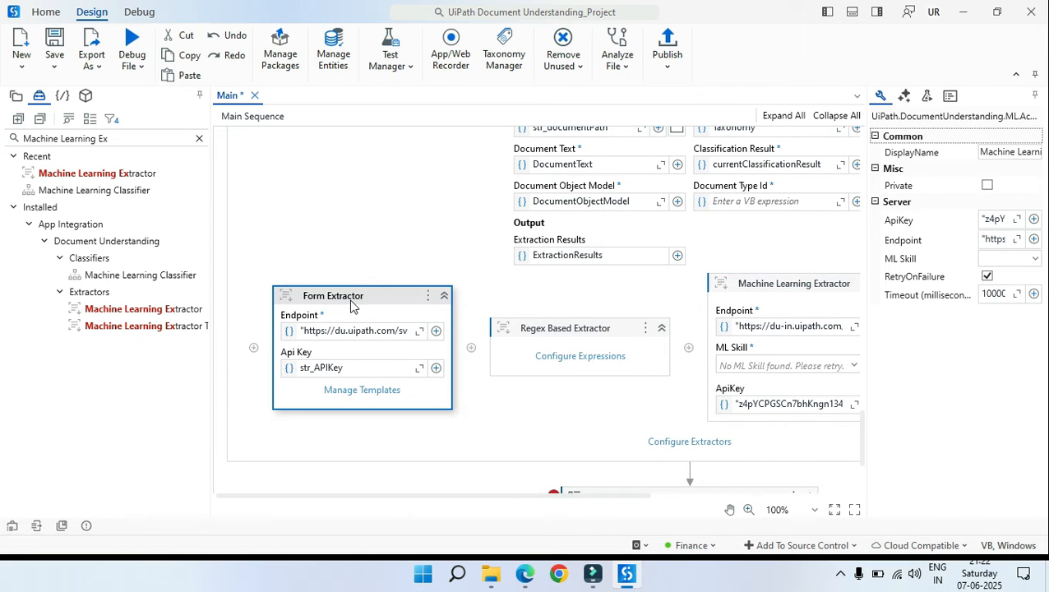
left_click(360, 390)
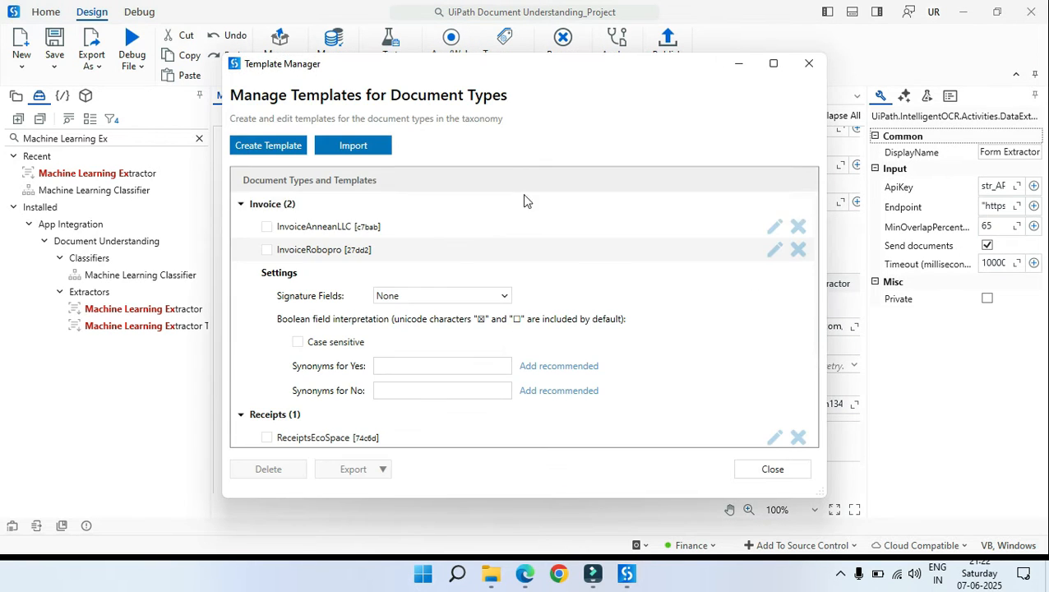
left_click(773, 63)
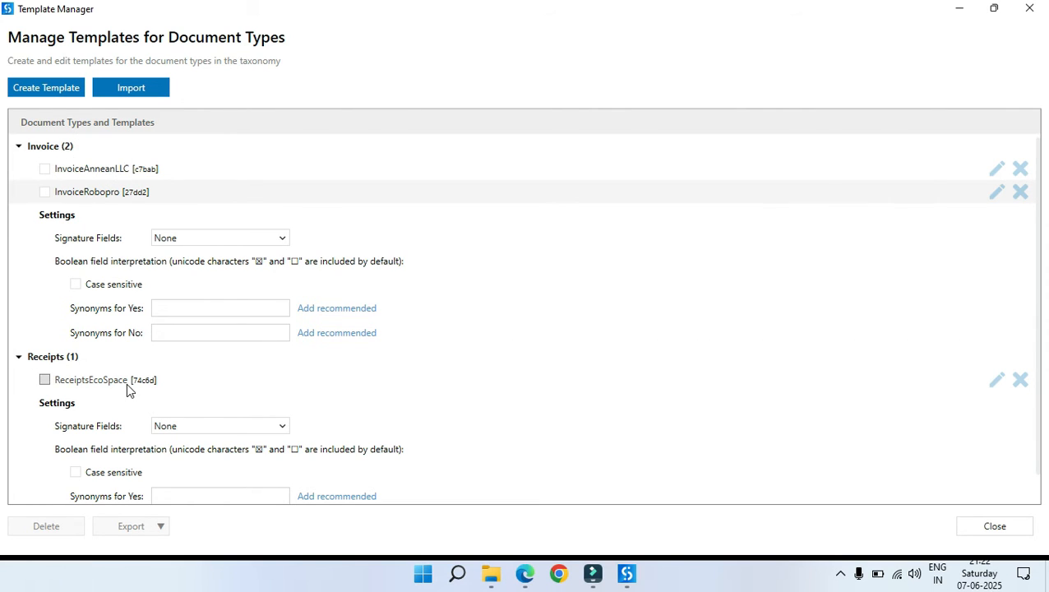
scroll(115, 362, "down", 1)
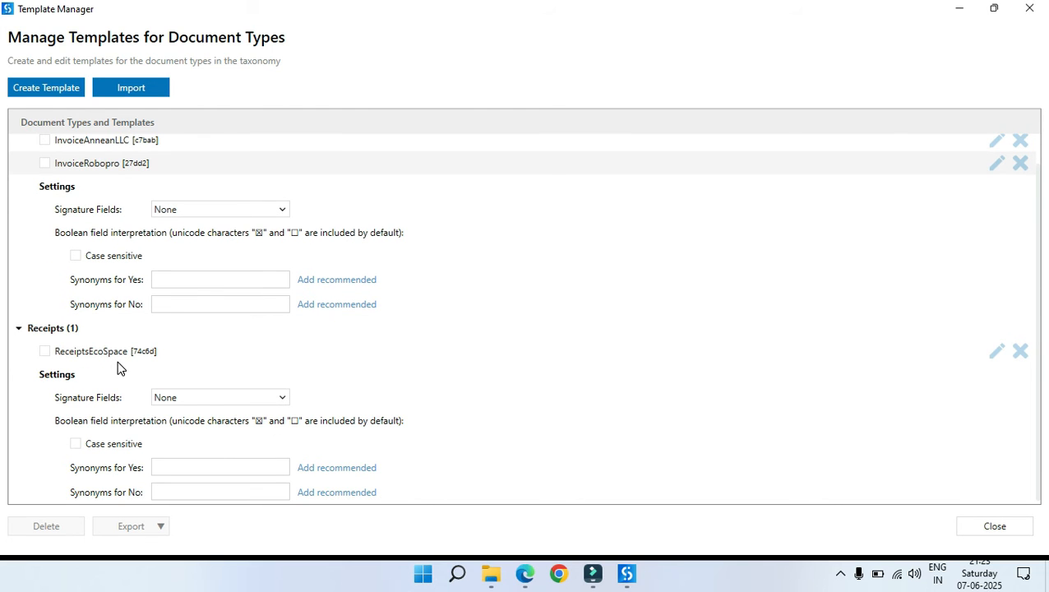
scroll(119, 369, "up", 1)
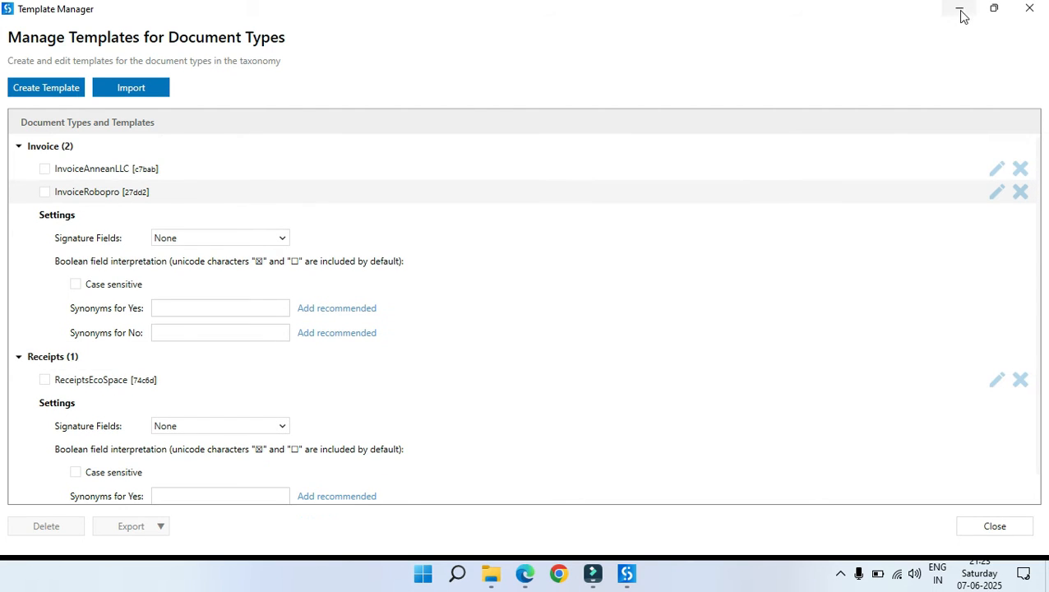
left_click(1030, 8)
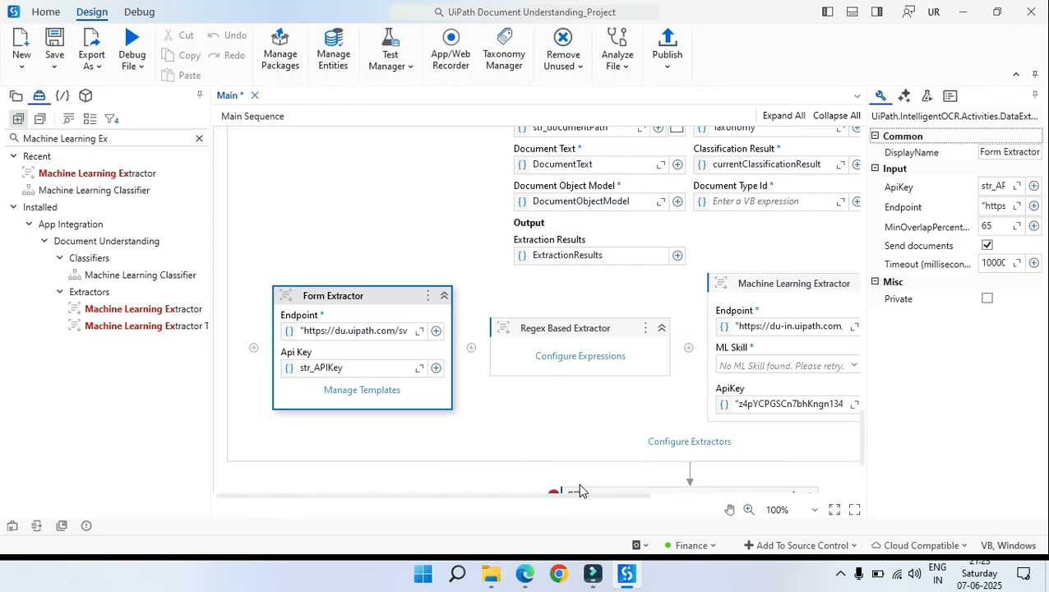
Review the description and the endpoint and API key settings of the two Machine Learning Extractors in the extraction scope
scroll(547, 498, "right", 4)
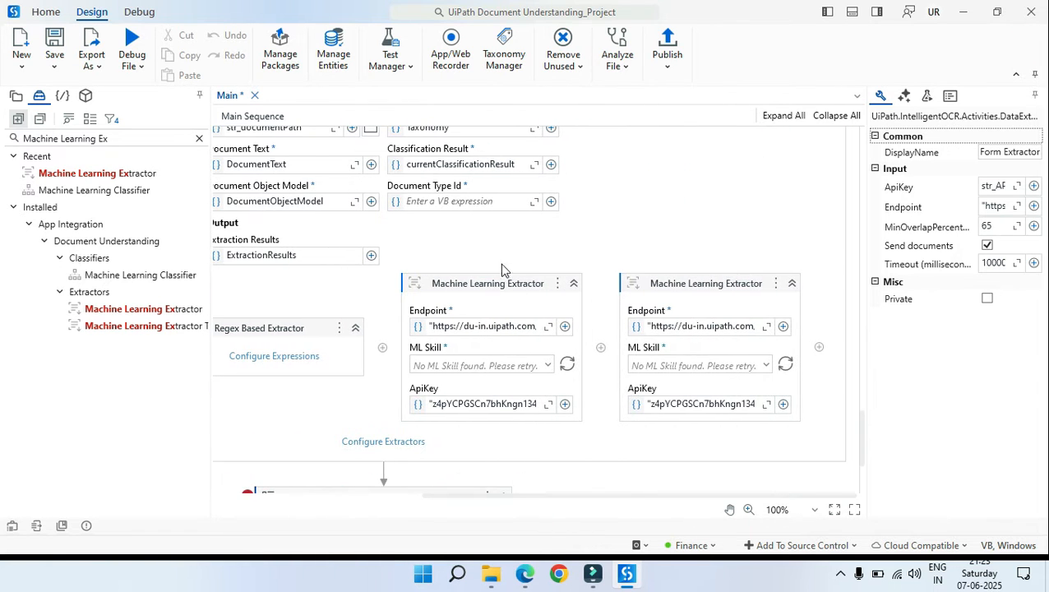
left_click(485, 310)
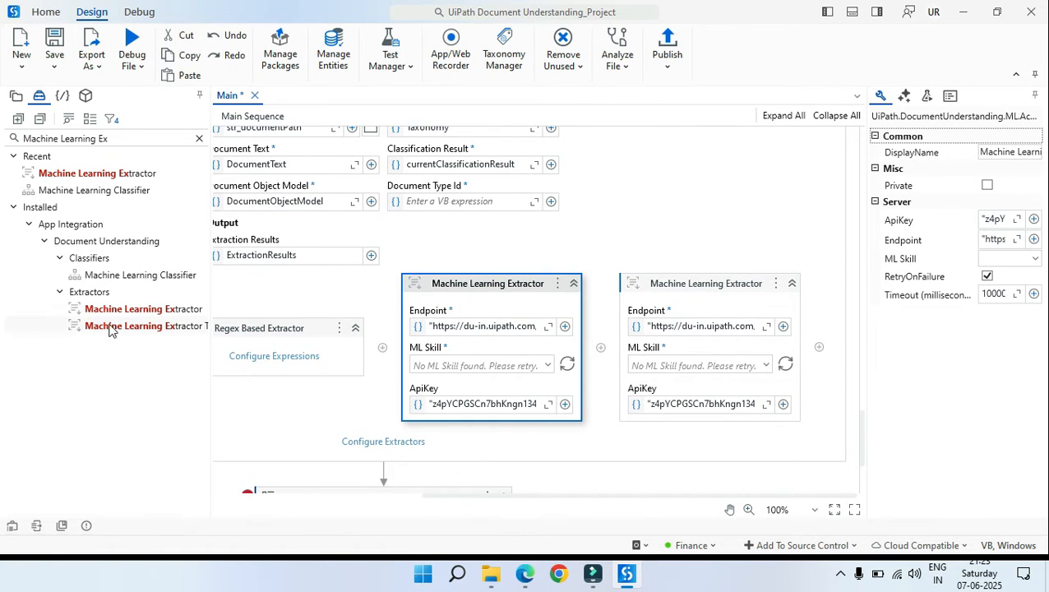
left_click(508, 303)
left_click(487, 285)
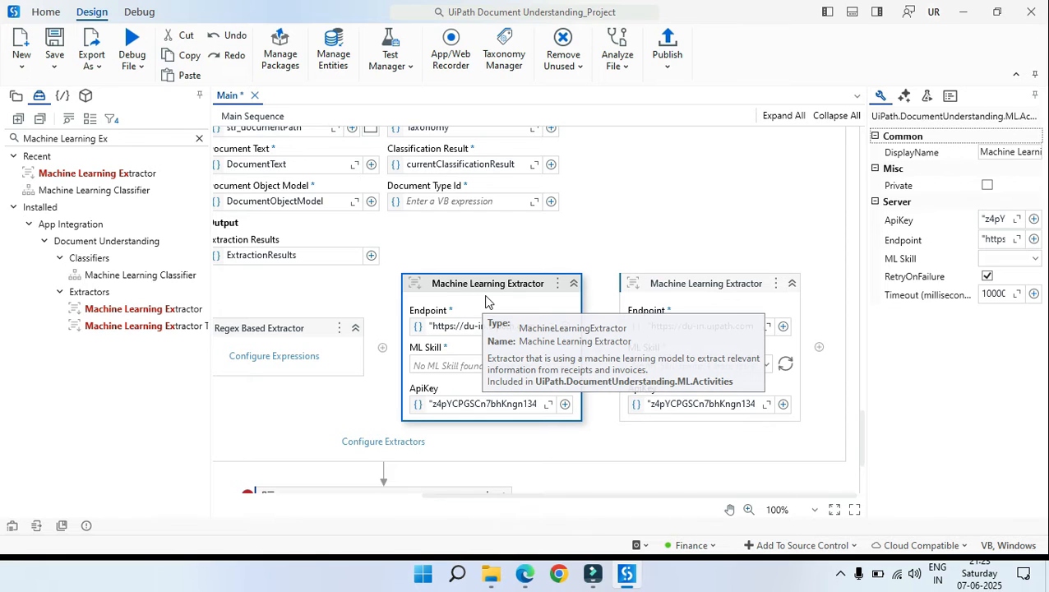
left_click(486, 301)
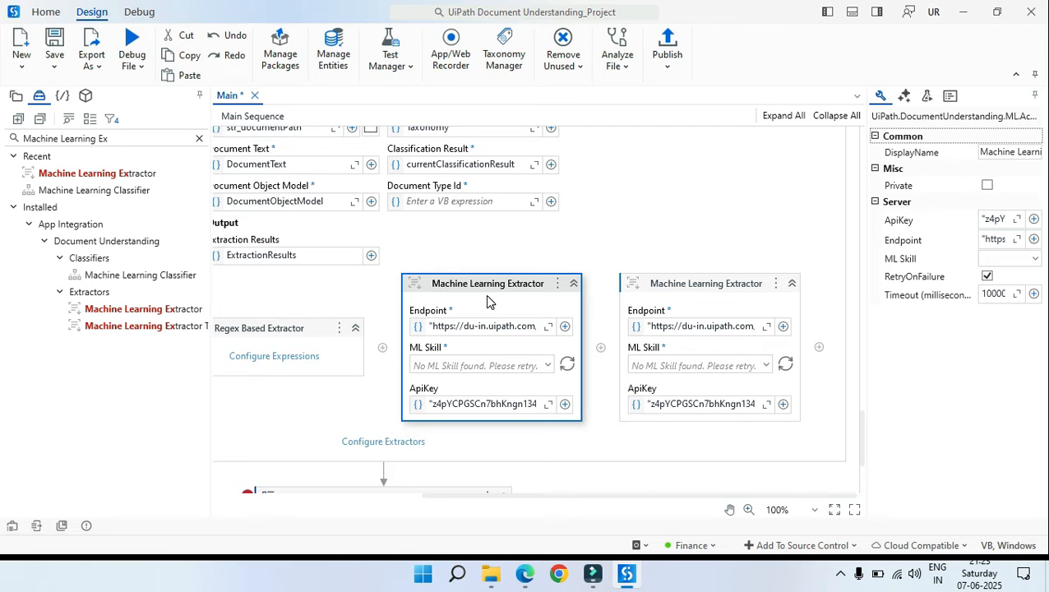
left_click(486, 298)
left_click(716, 294)
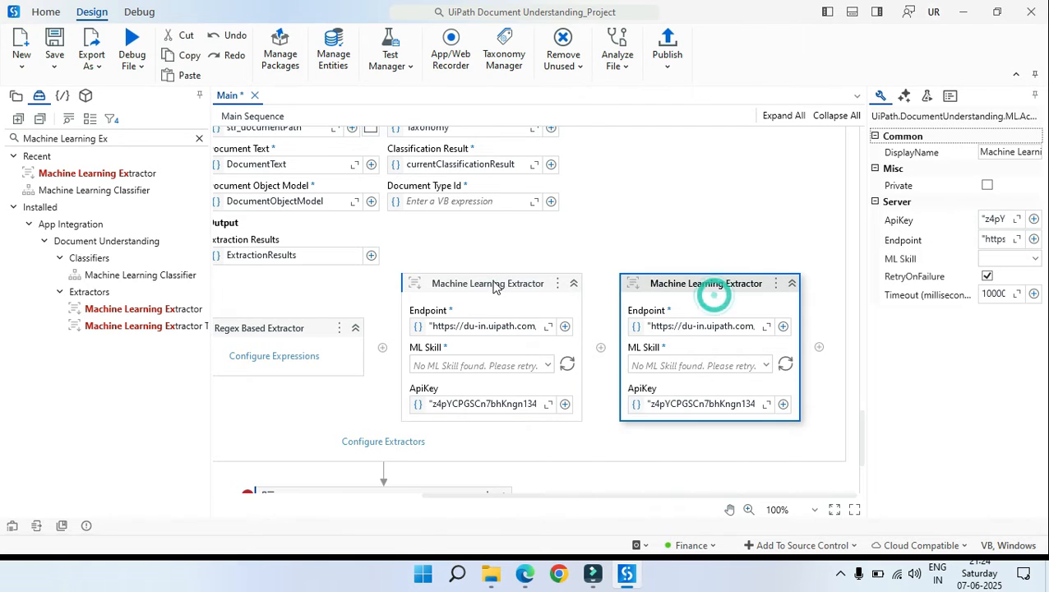
left_click(489, 295)
scroll(783, 348, "down", 1)
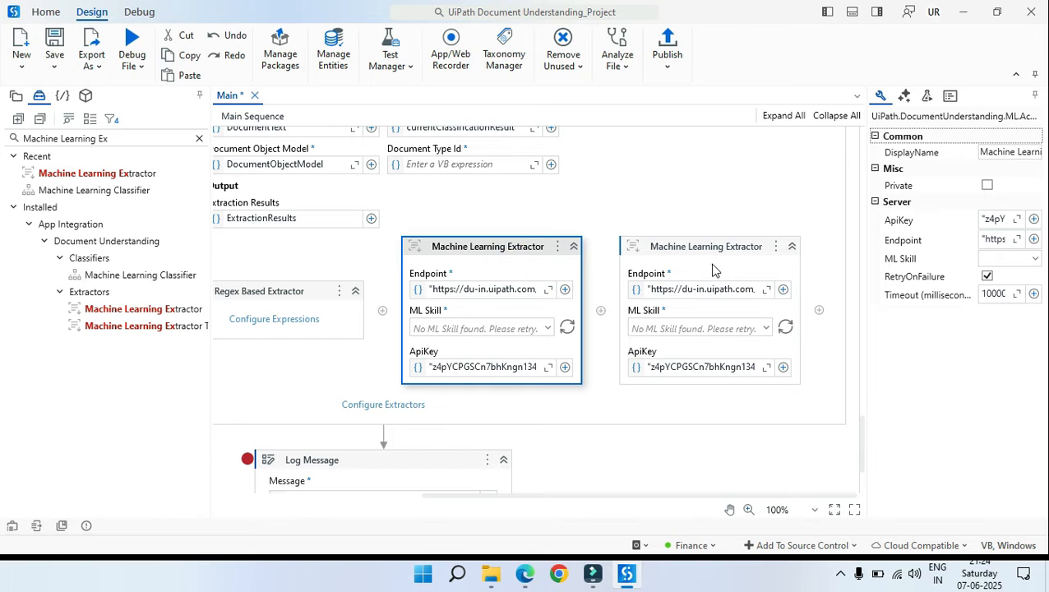
left_click(714, 270)
left_click(698, 367)
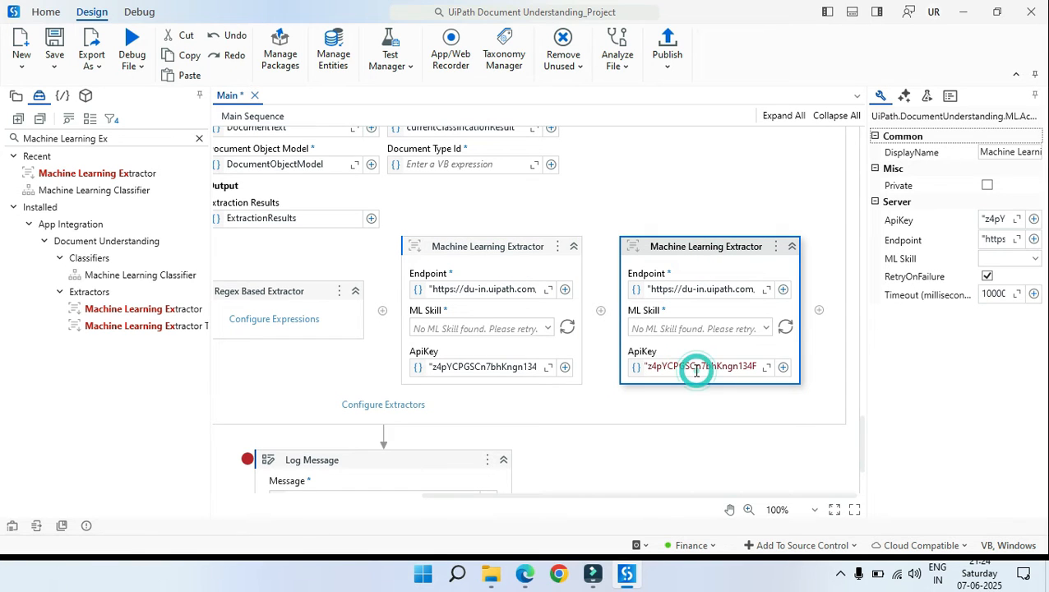
Set the API key of both Machine Learning Extractors to the variable str_APIKey and save the workflow
key("ctrl+a")
type("st")
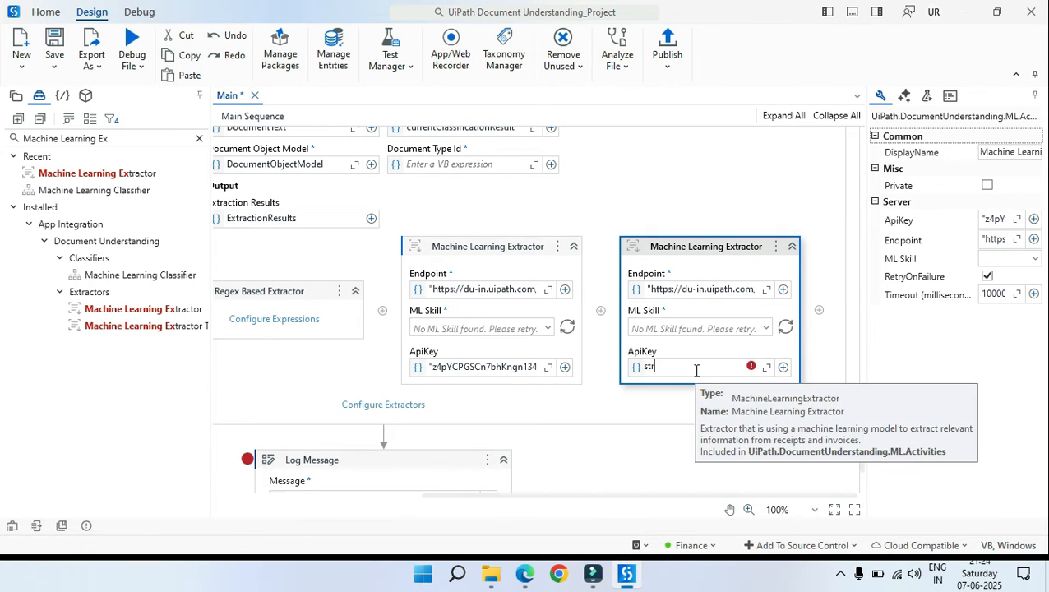
left_click(696, 380)
double_click(695, 376)
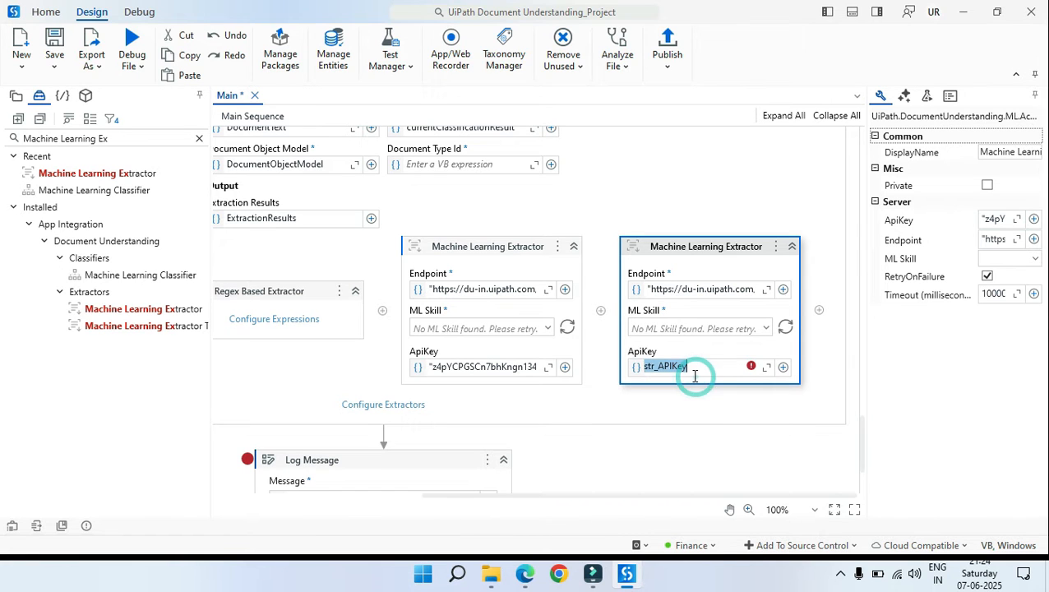
key("ctrl+c")
left_click(525, 367)
key("ctrl+a")
key("ctrl+v")
left_click(625, 399)
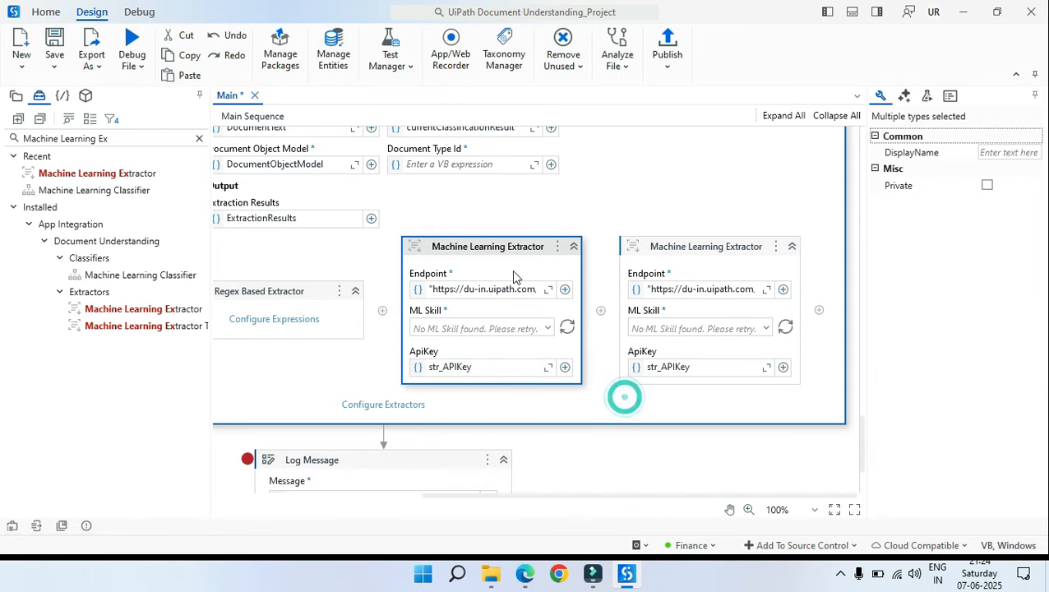
left_click(509, 262)
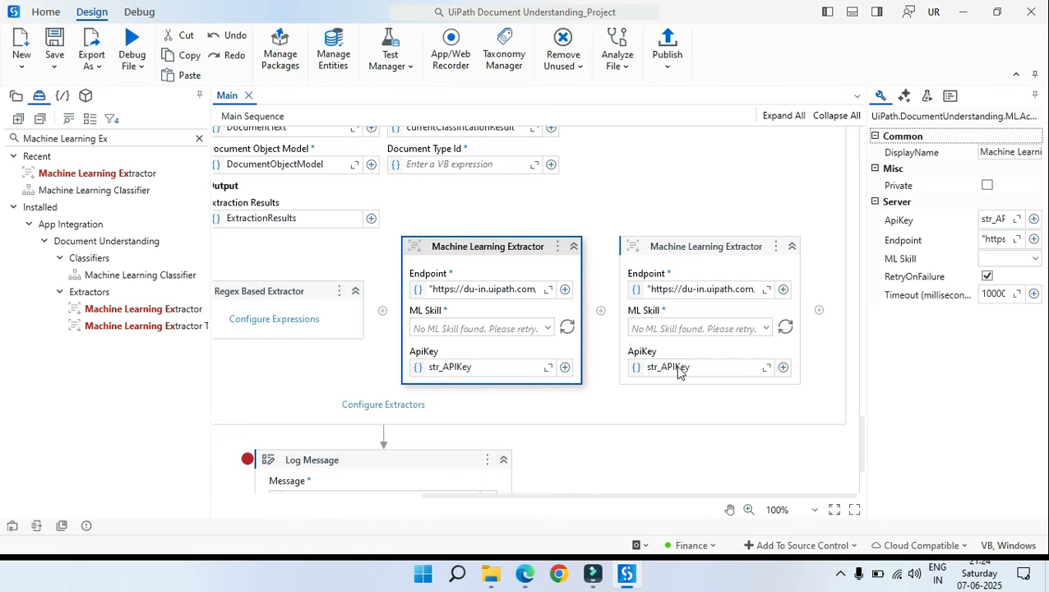
Switch to File Explorer, open Financial Documents_merged from the DU Sample Files folder, and review the invoice and receipt pages it contains
scroll(738, 457, "up", 15)
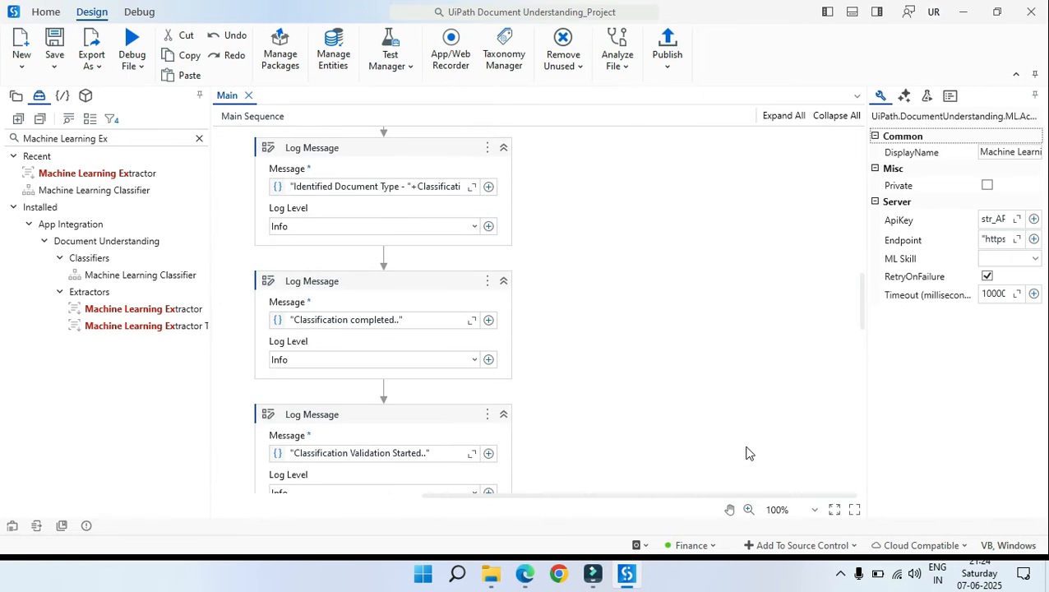
scroll(745, 448, "up", 10)
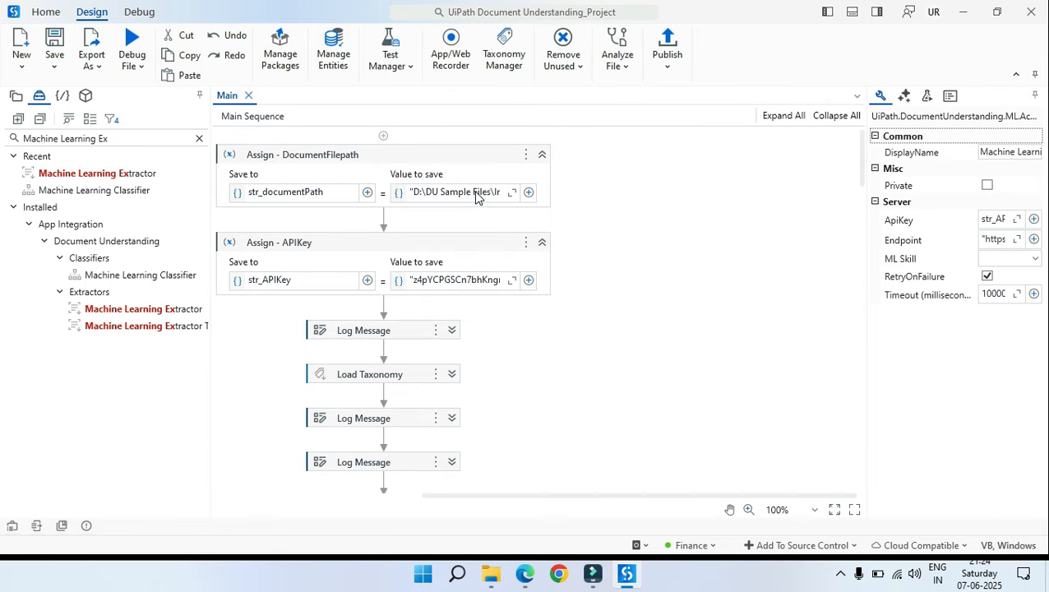
left_click(754, 359)
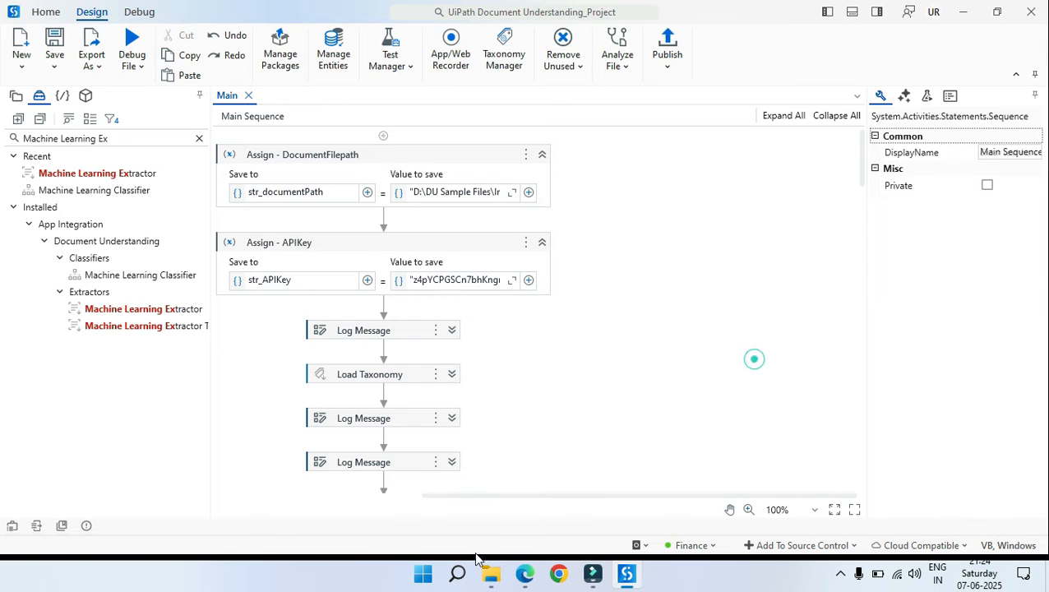
left_click(492, 576)
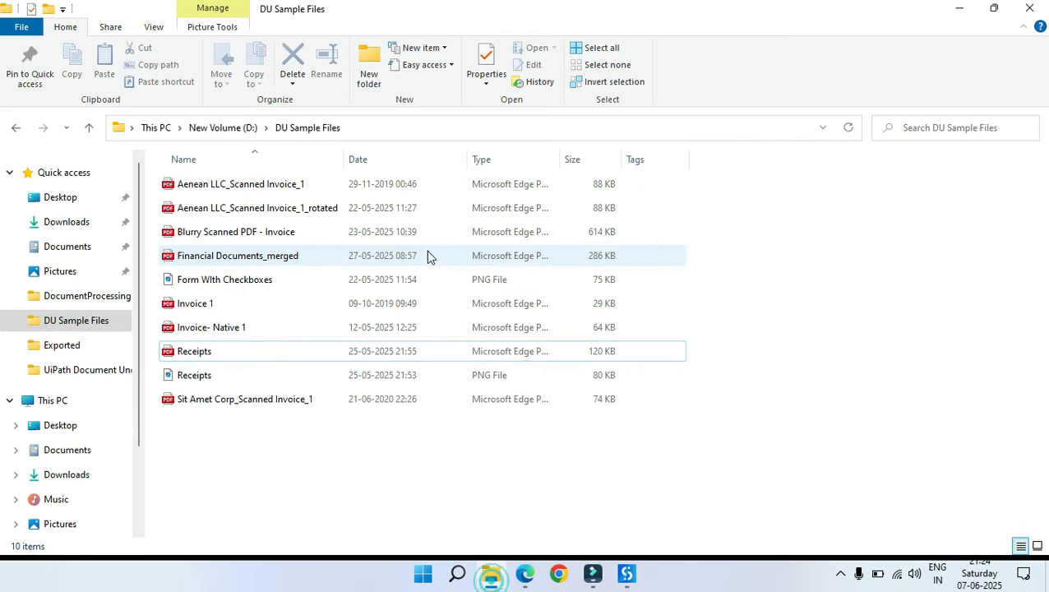
left_click(281, 260)
double_click(281, 260)
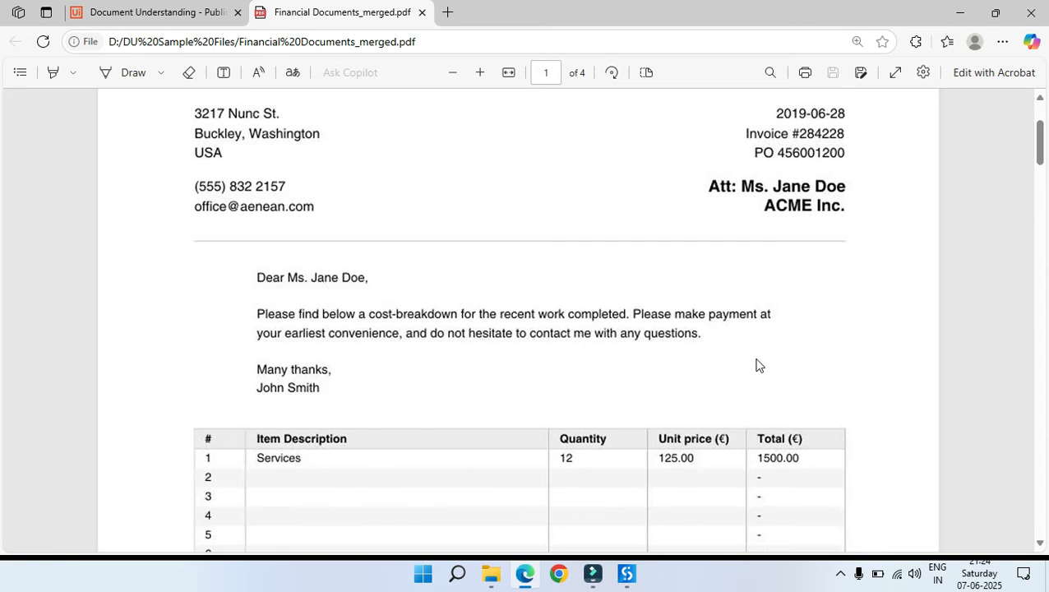
scroll(355, 261, "down", 1)
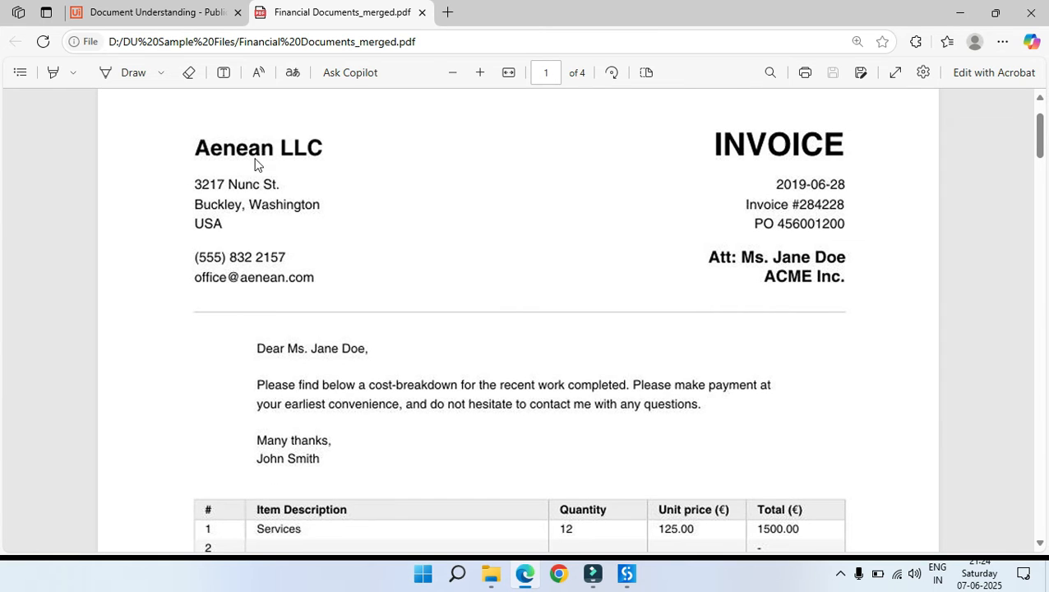
scroll(450, 284, "down", 15)
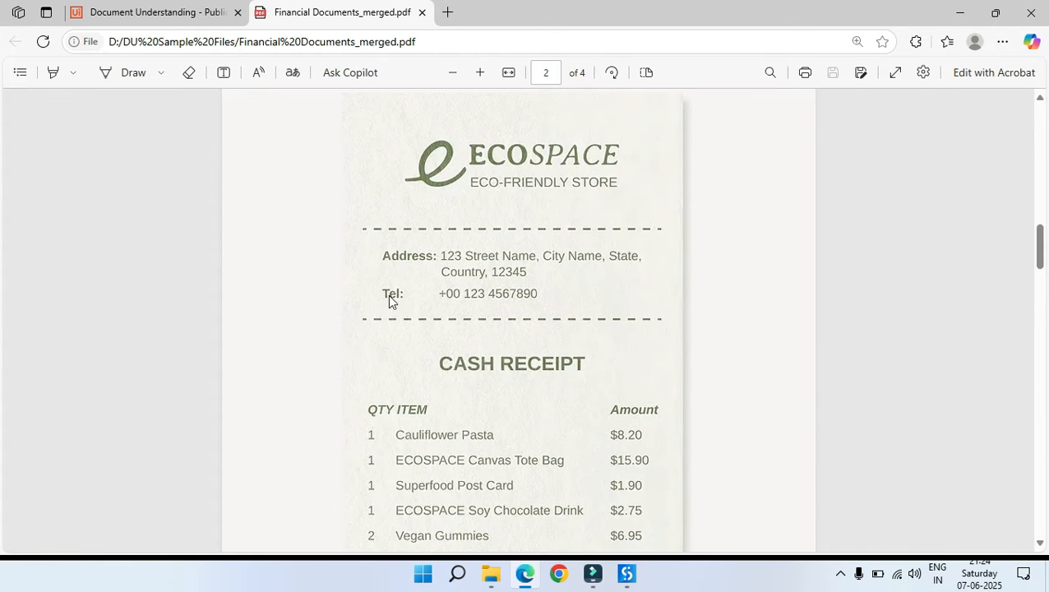
scroll(454, 313, "down", 20)
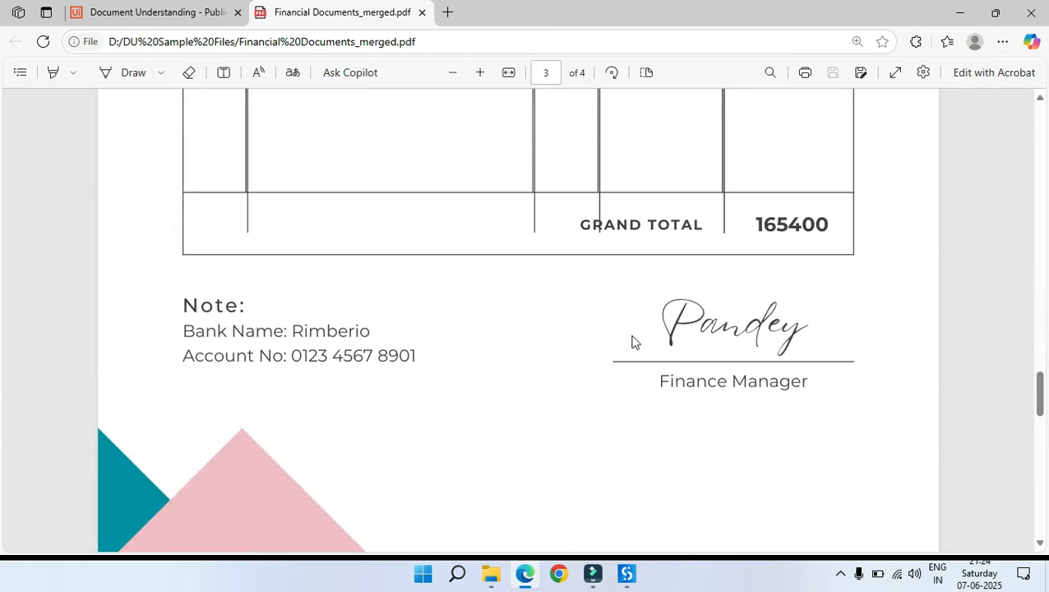
scroll(591, 373, "down", 12)
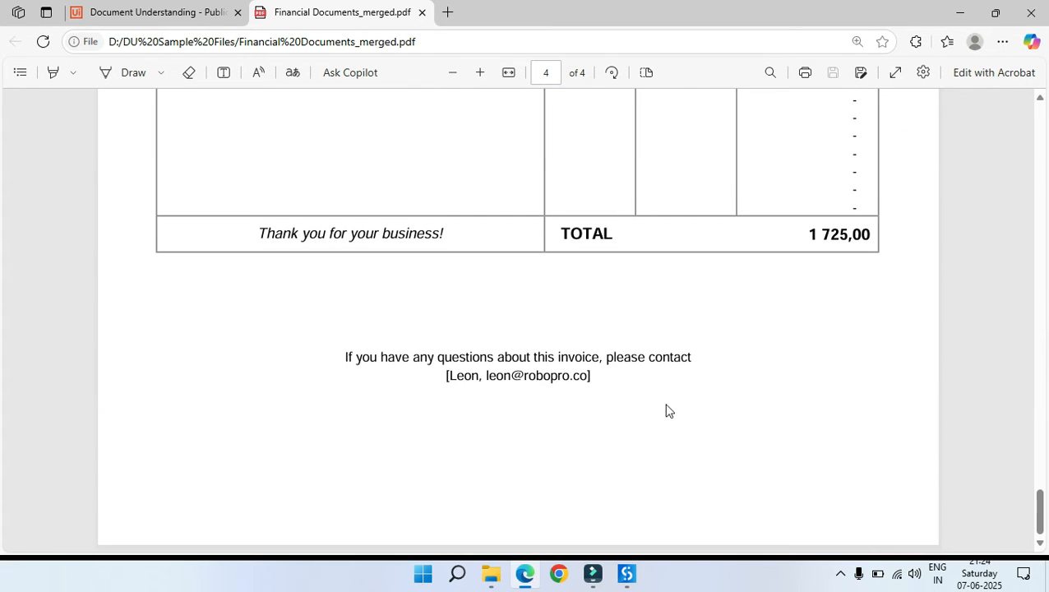
scroll(668, 411, "up", 20)
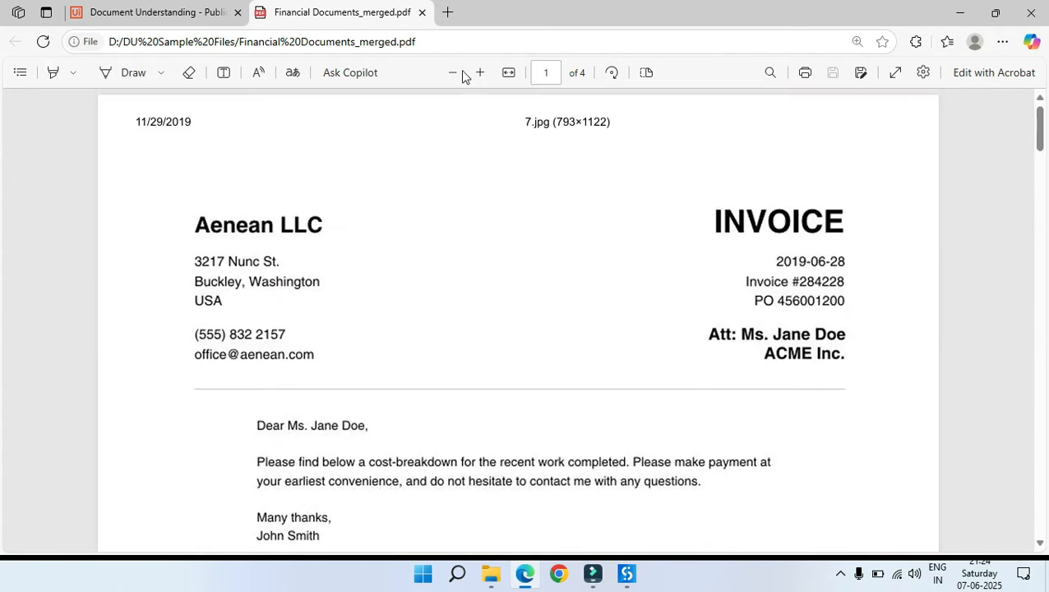
left_click(960, 13)
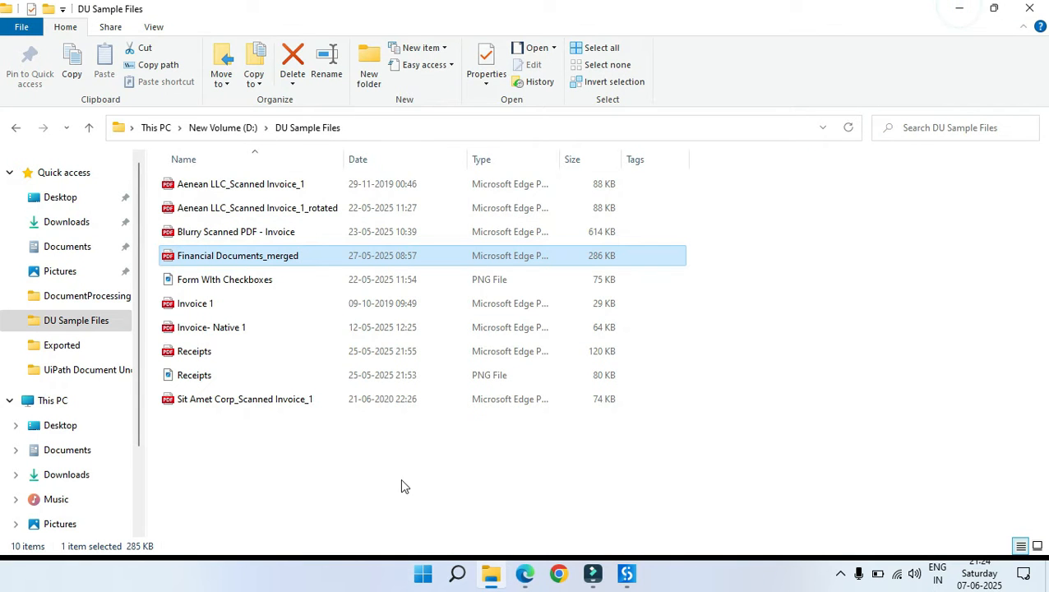
Copy the path of Financial Documents_merged and, back in UiPath Studio, assign "D:\DU Sample Files\Financial Documents_merged.pdf" to str_documentPath
right_click(229, 262)
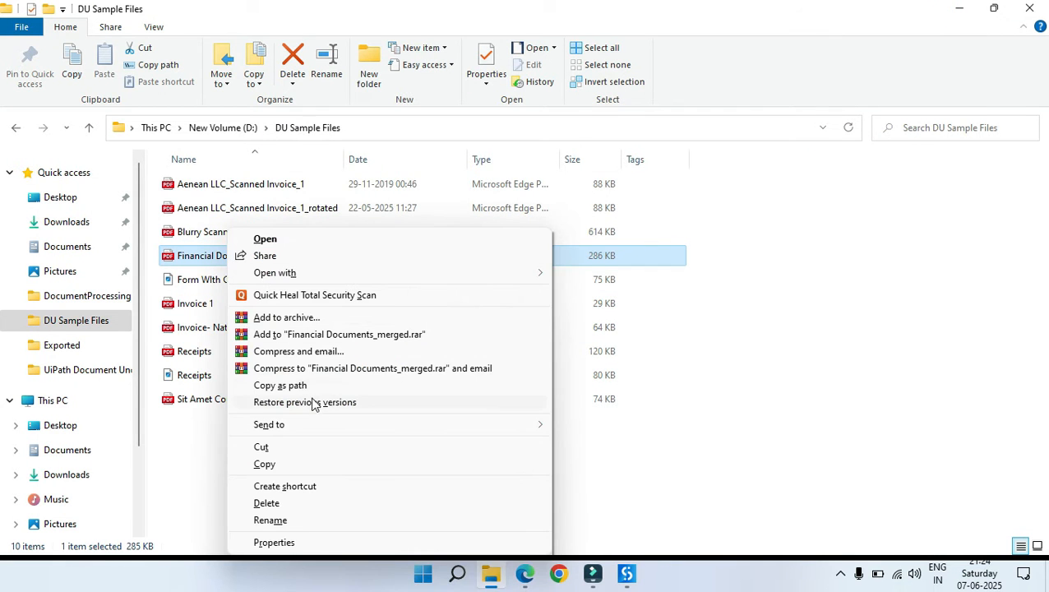
left_click(313, 386)
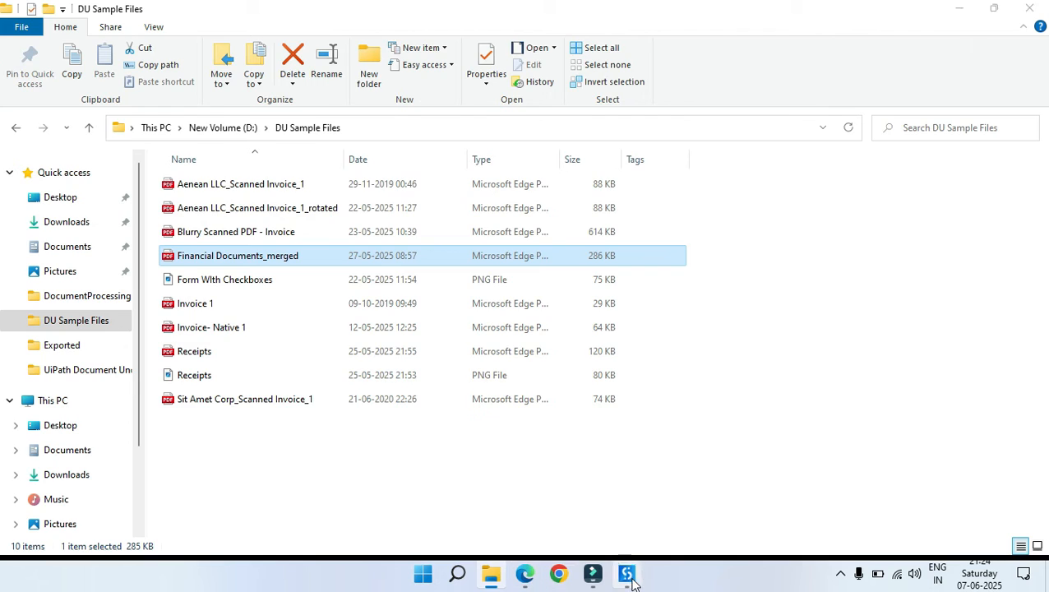
left_click(627, 574)
left_click(485, 192)
key("ctrl+v")
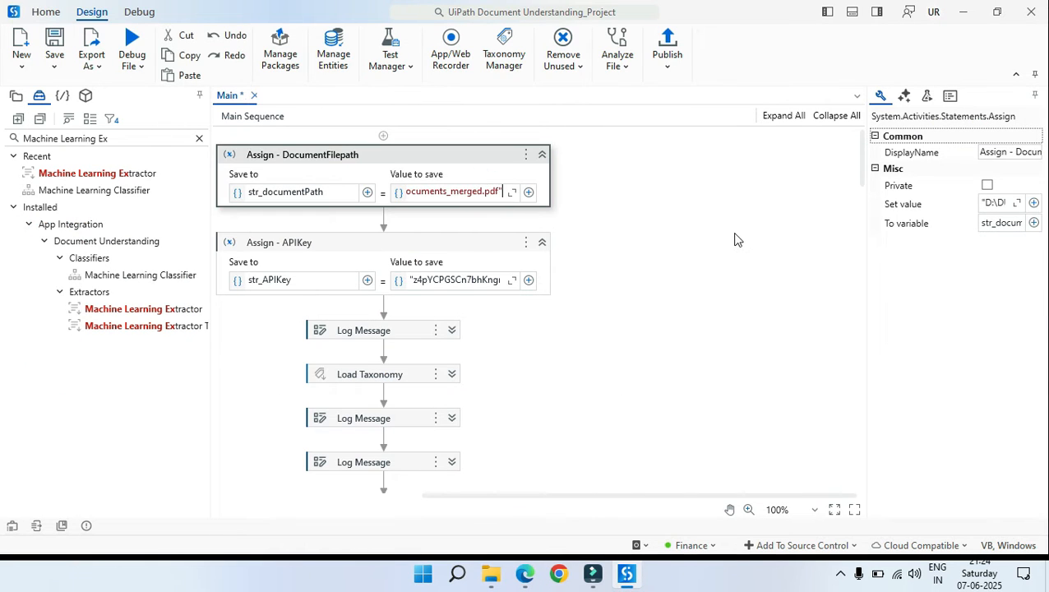
left_click(734, 237)
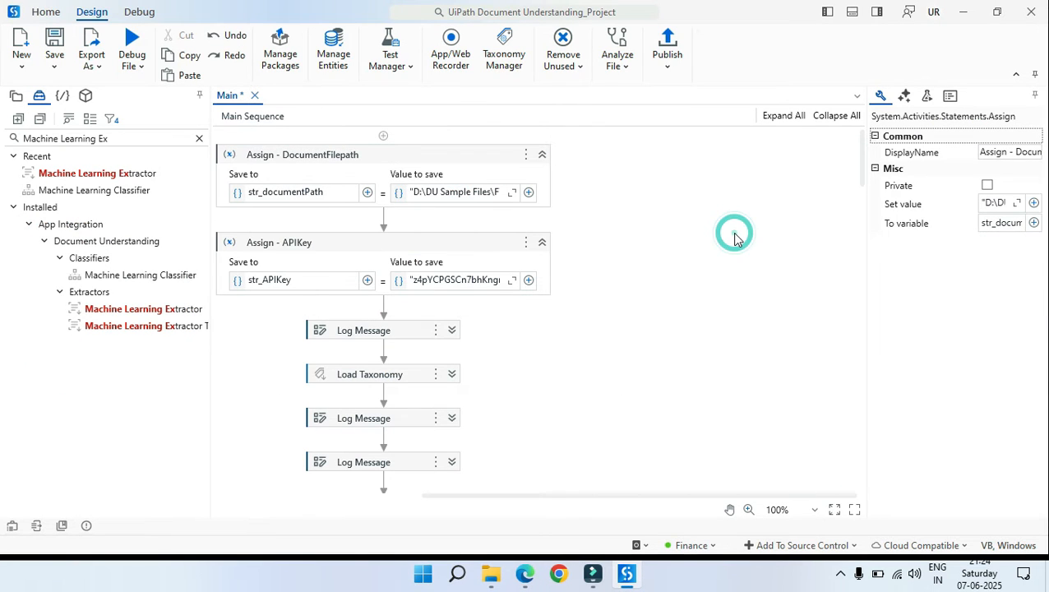
left_click(475, 163)
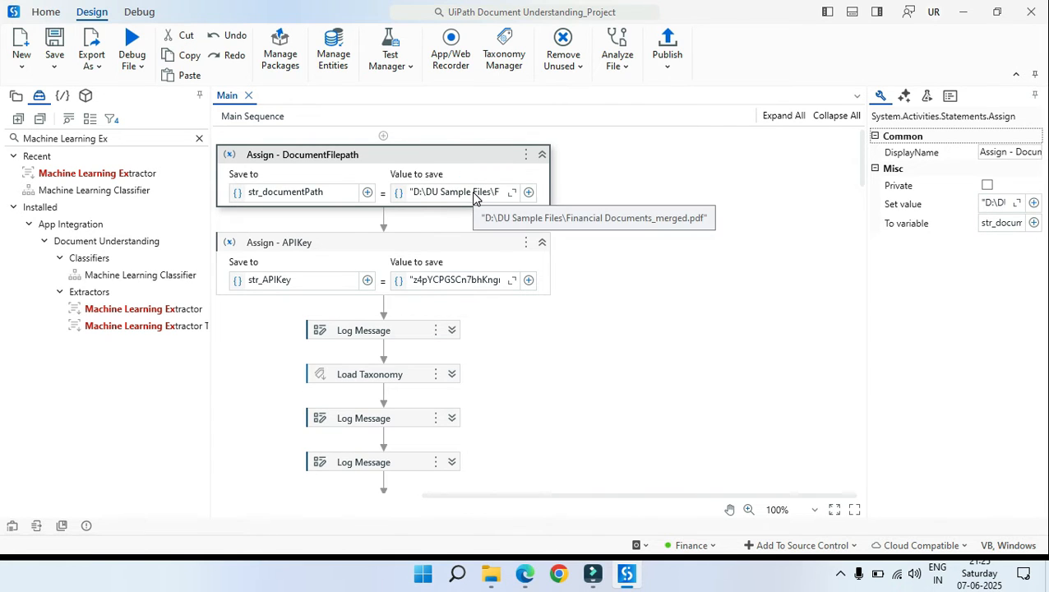
Locate the Intelligent Keyword Classifier in the Classify Document Scope and open the scope's classifier configuration
scroll(605, 359, "down", 8)
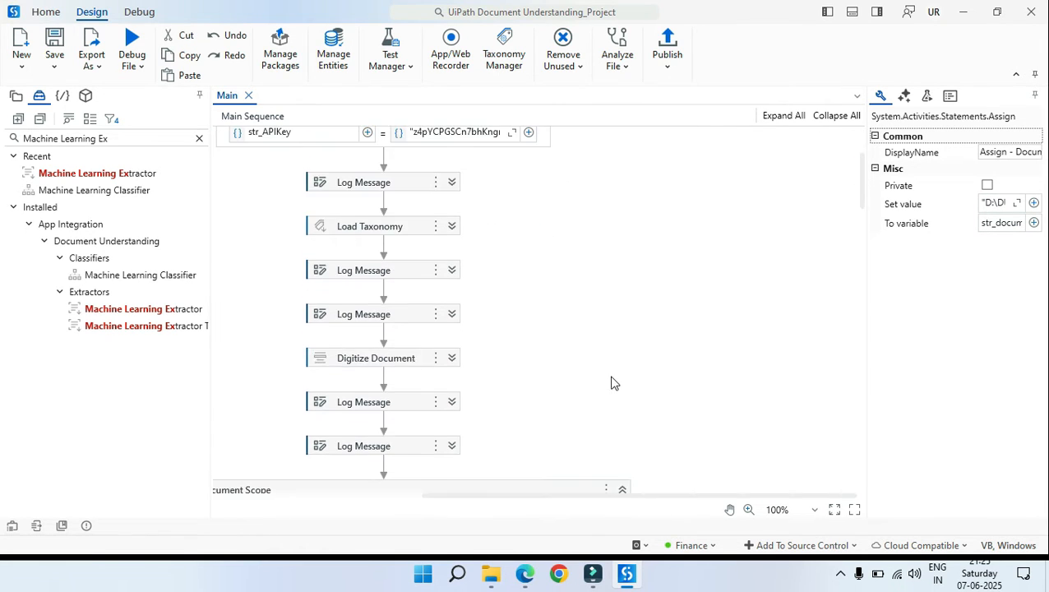
scroll(658, 354, "down", 2)
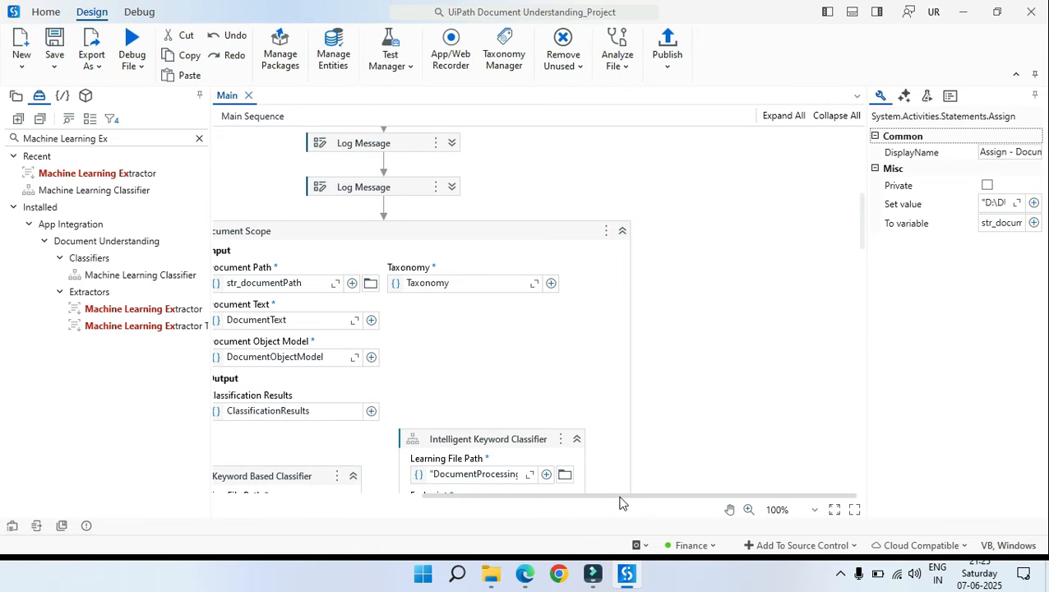
left_click_drag(621, 497, 510, 499)
left_click(472, 243)
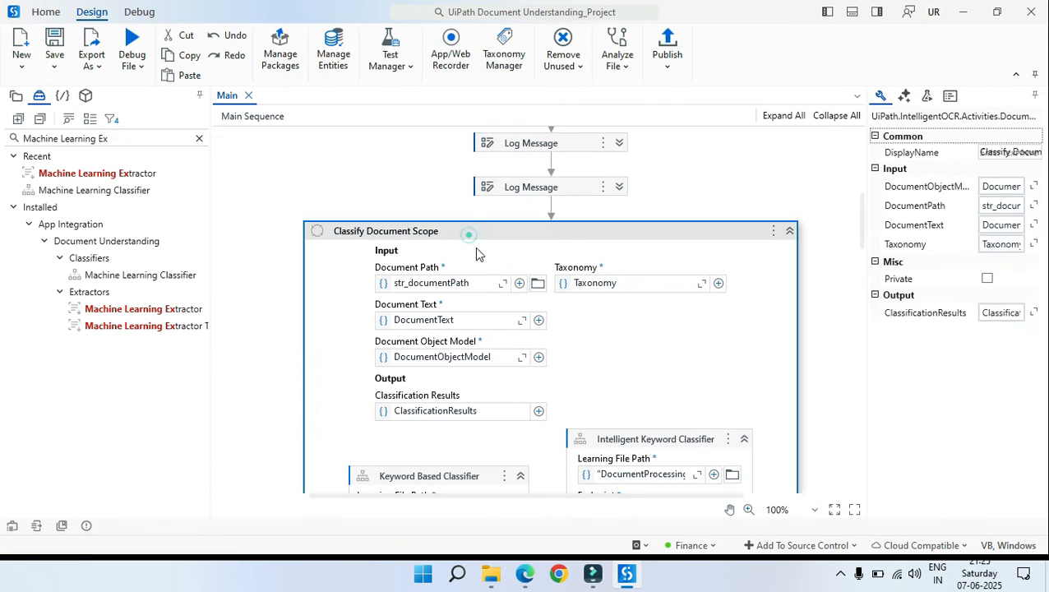
scroll(477, 249, "down", 3)
left_click(668, 298)
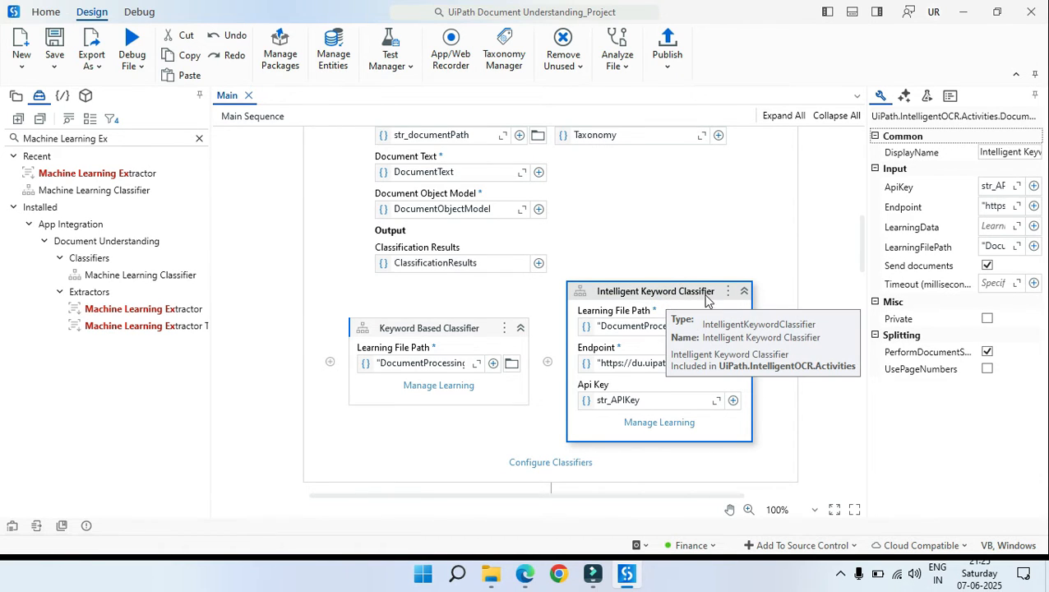
scroll(643, 296, "down", 1)
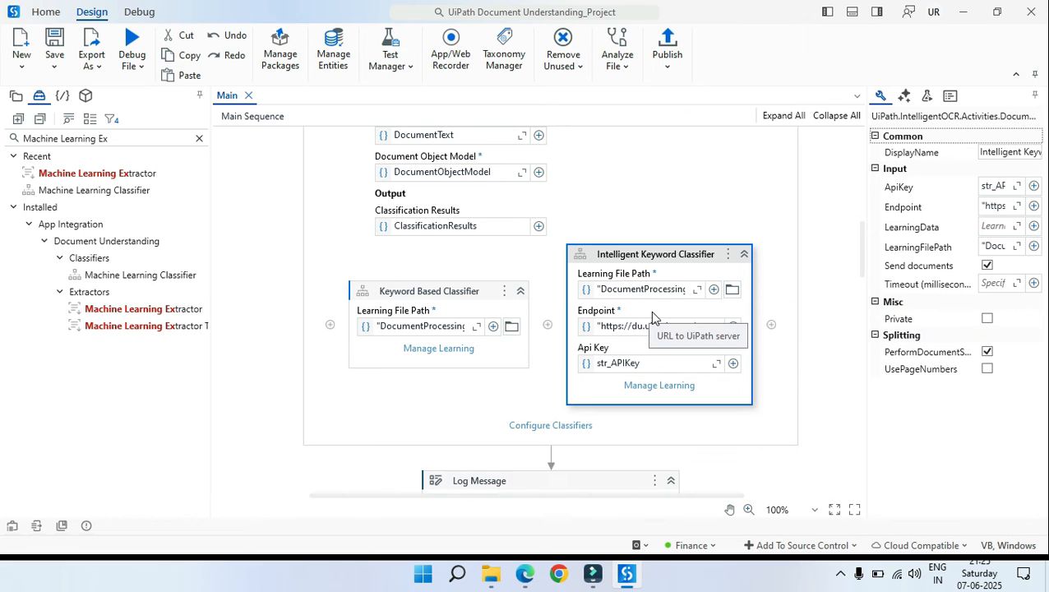
left_click(549, 428)
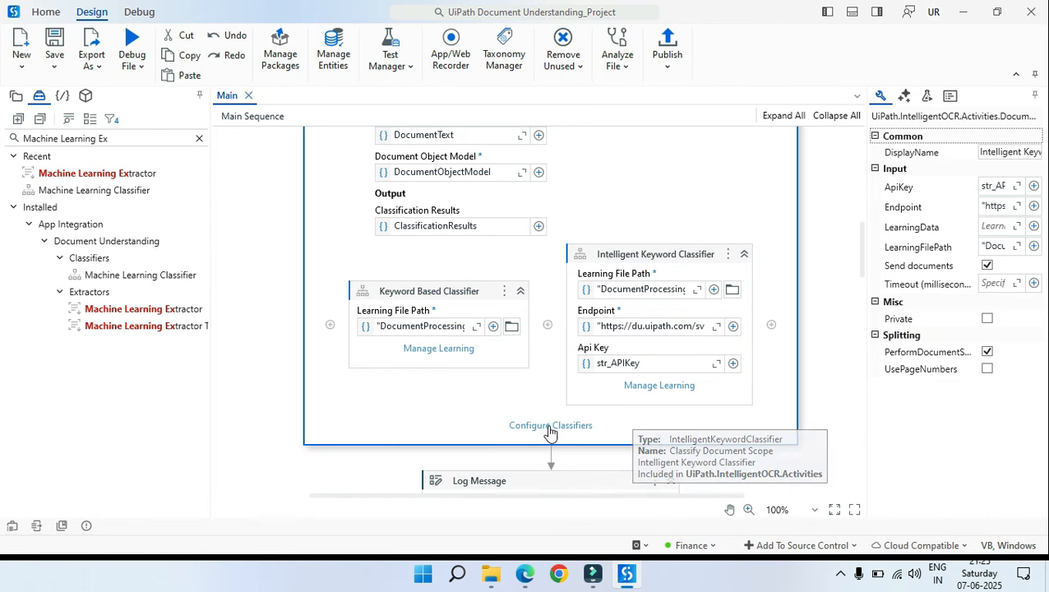
left_click(550, 426)
left_click(677, 136)
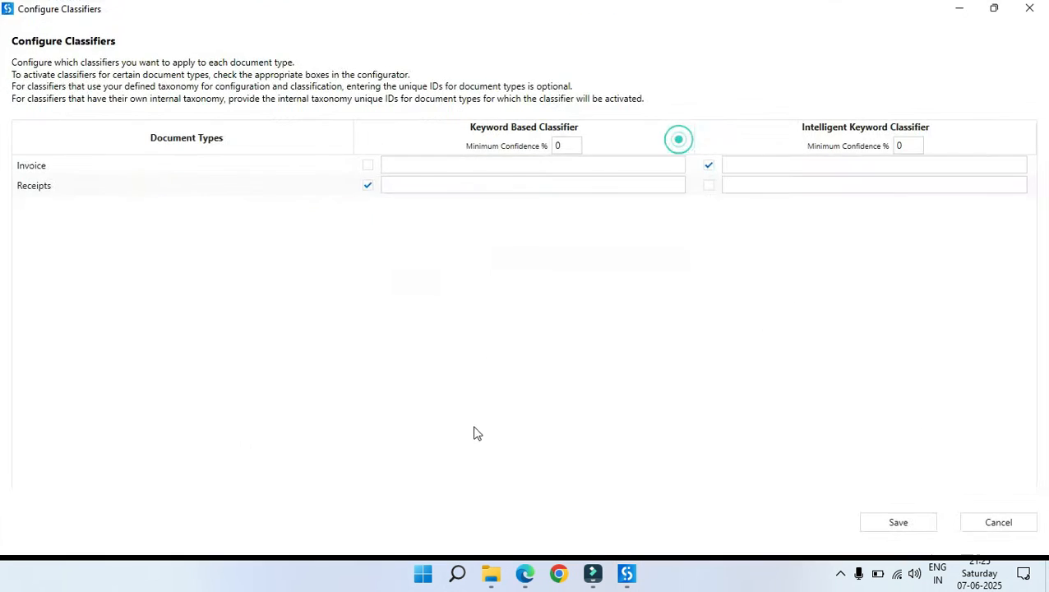
Deactivate the Keyword Based Classifier for Receipts, activate the Intelligent Keyword Classifier for it instead, and save the classifier configuration
left_click(368, 186)
left_click(419, 328)
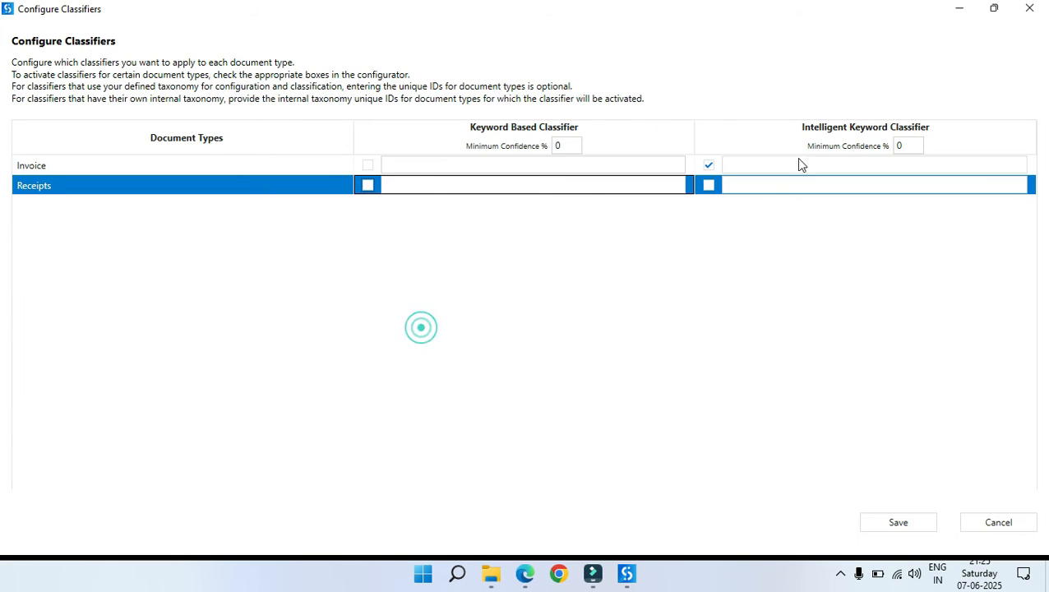
left_click(709, 186)
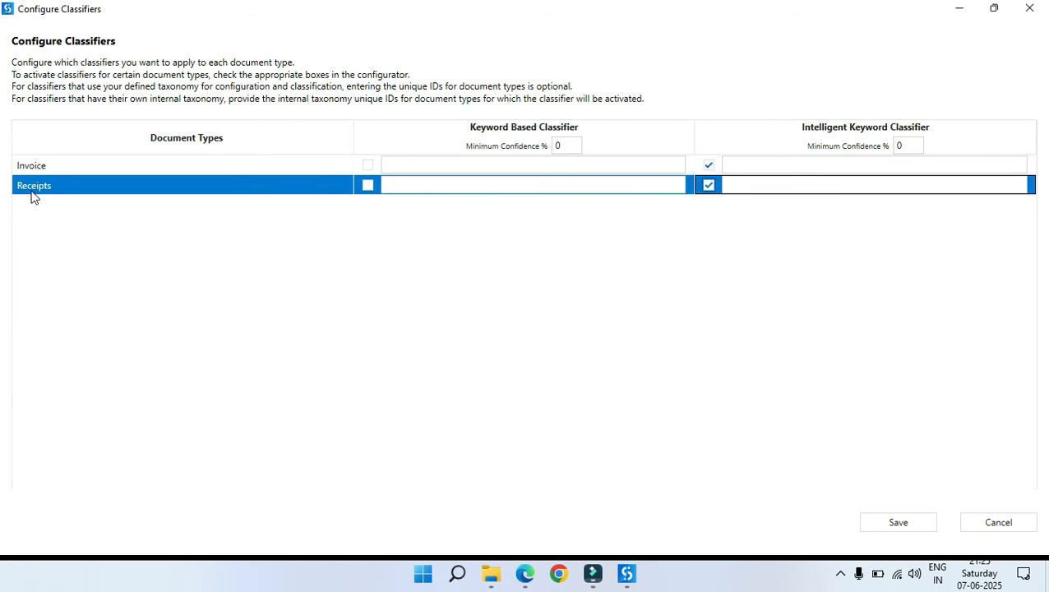
left_click(508, 422)
left_click(907, 526)
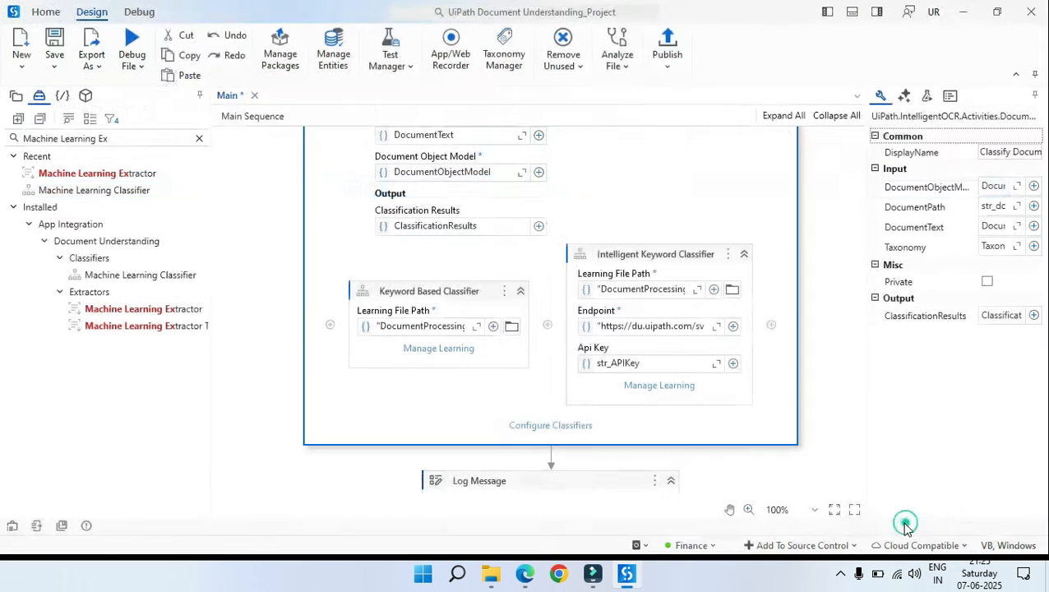
left_click(842, 331)
Review the Intelligent Keyword Classifier and its properties within the Classify Document Scope
left_click(650, 255)
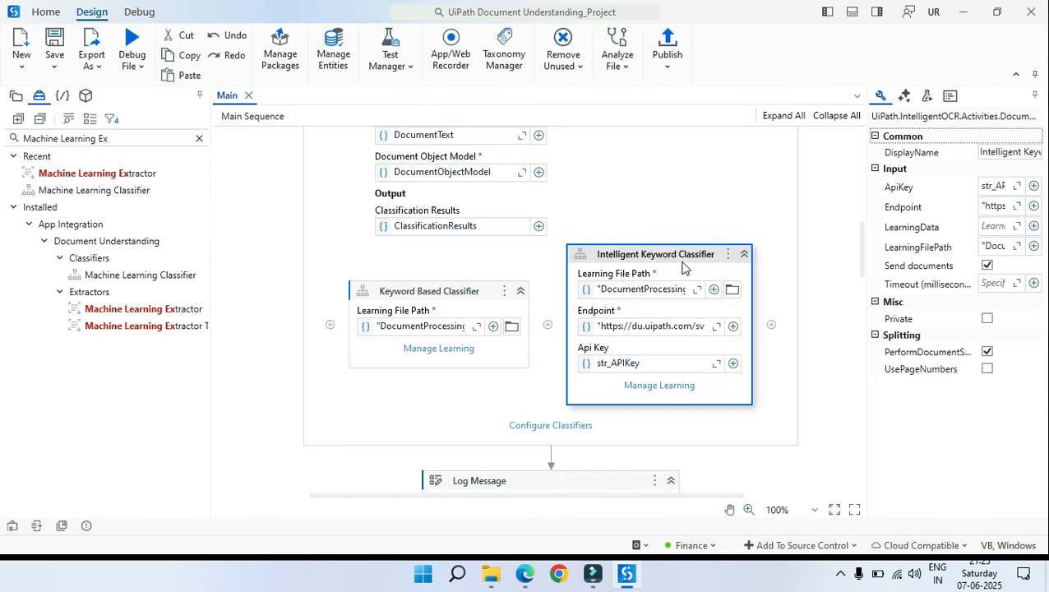
left_click(257, 425)
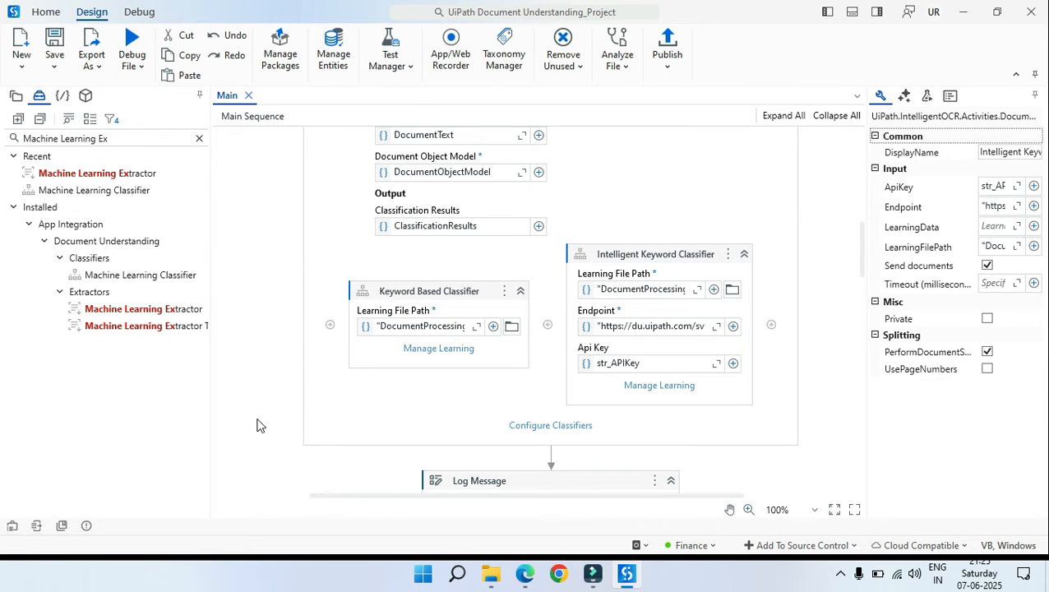
left_click(389, 417)
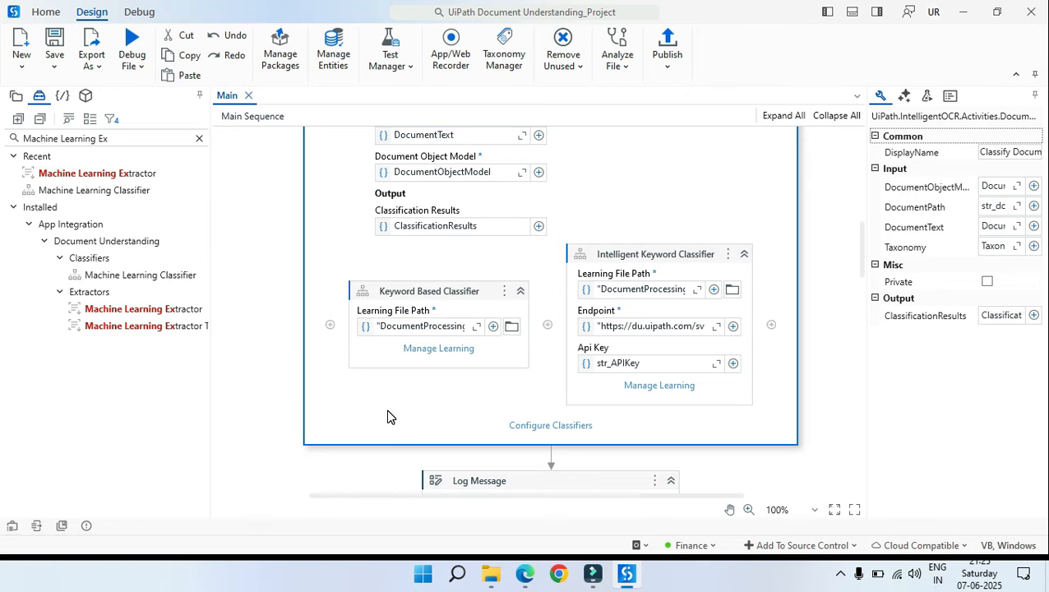
left_click(766, 359)
left_click(781, 368)
scroll(792, 380, "down", 1)
scroll(804, 389, "down", 1)
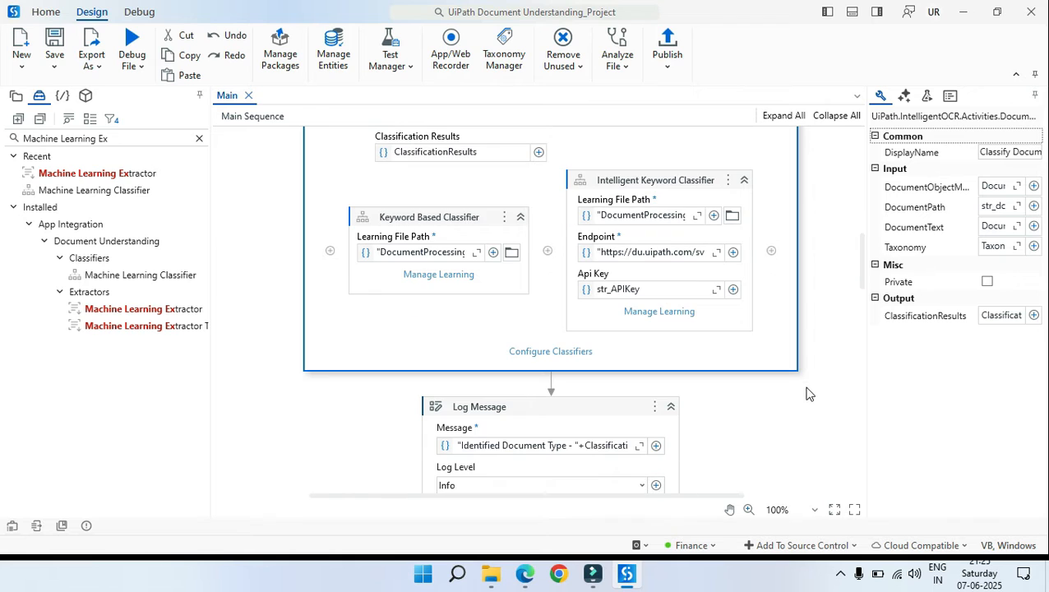
scroll(794, 363, "up", 2)
left_click(662, 262)
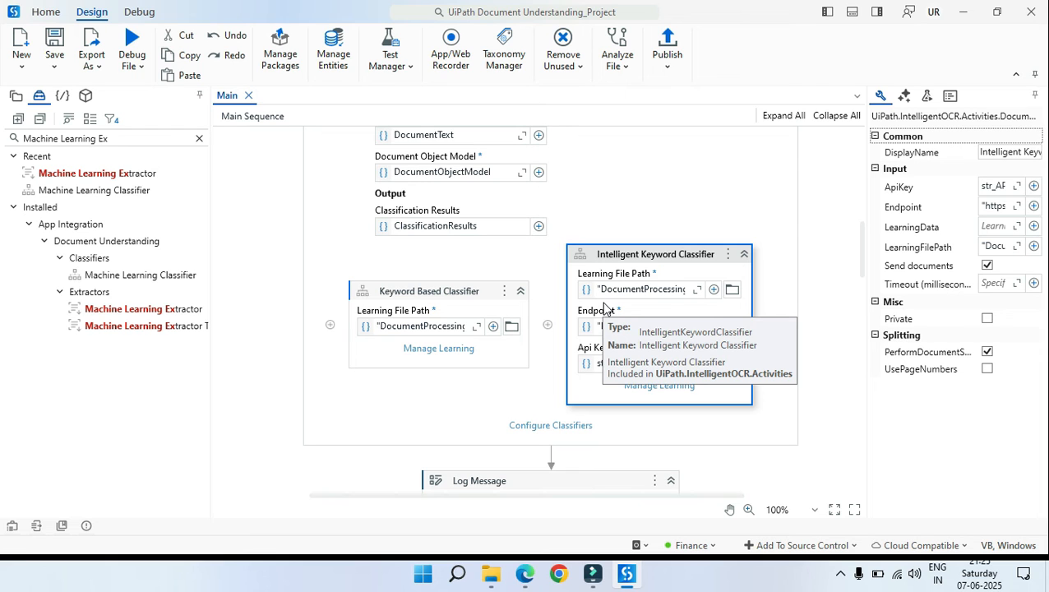
Review the Classify Document Scope, the For Each loop over ClassificationResults and its If condition on classification confidence
scroll(604, 307, "down", 1)
scroll(608, 321, "up", 6)
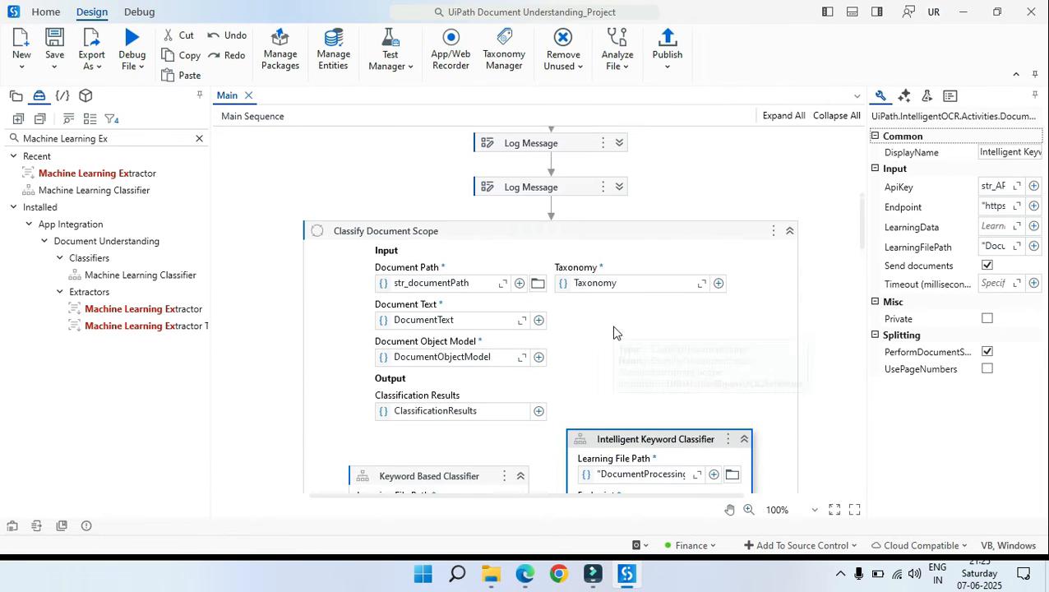
scroll(613, 331, "down", 6)
scroll(615, 357, "down", 15)
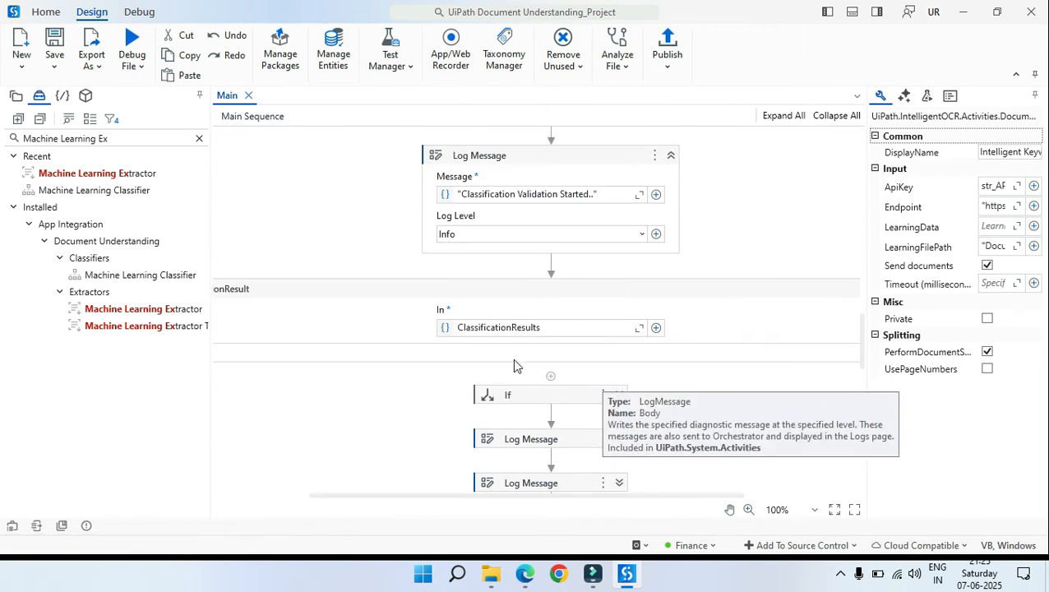
left_click(313, 309)
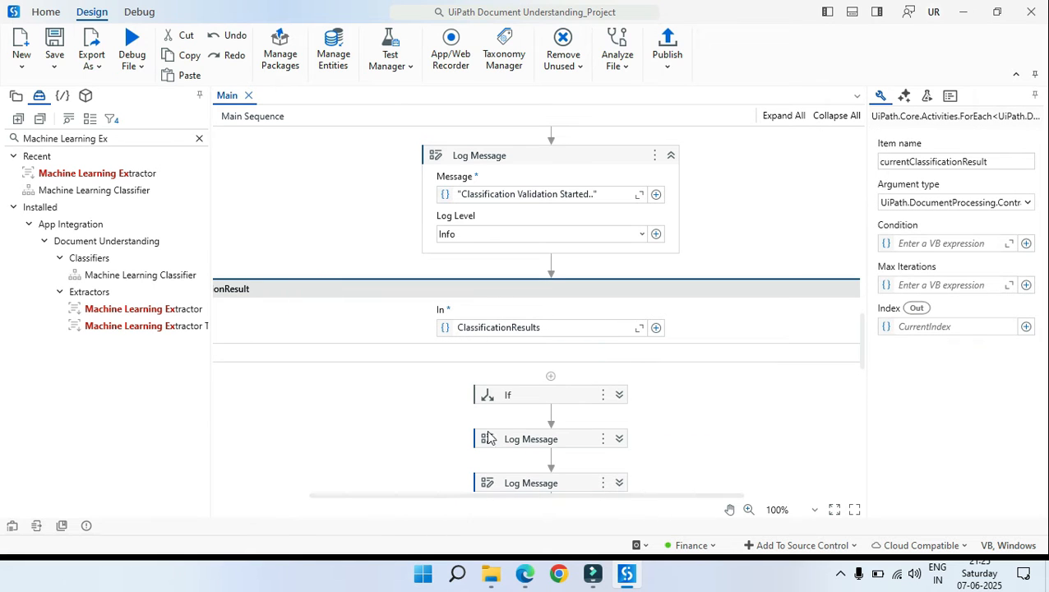
scroll(479, 366, "down", 2)
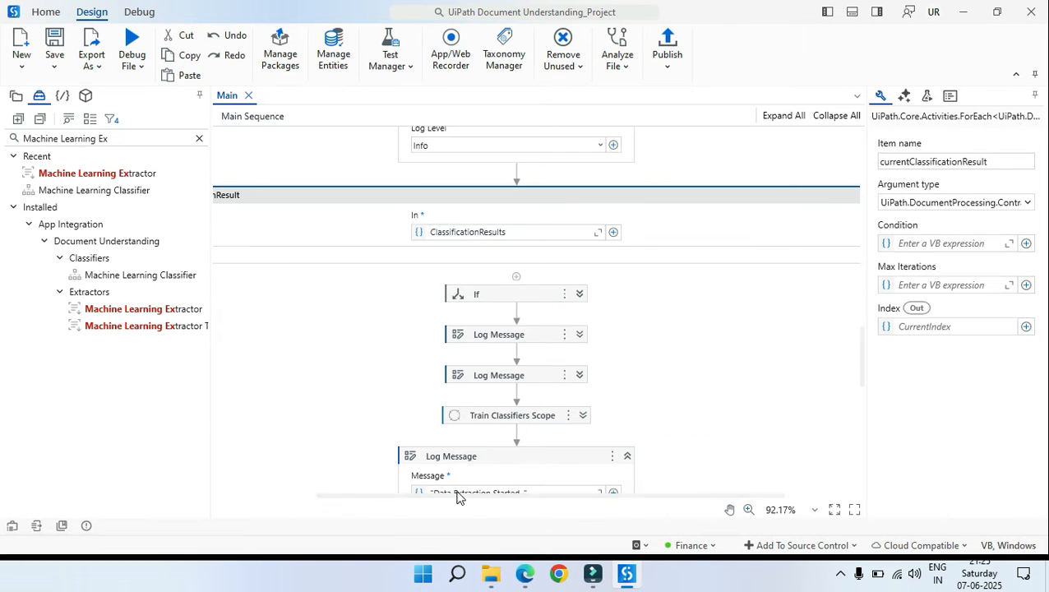
left_click_drag(454, 498, 324, 502)
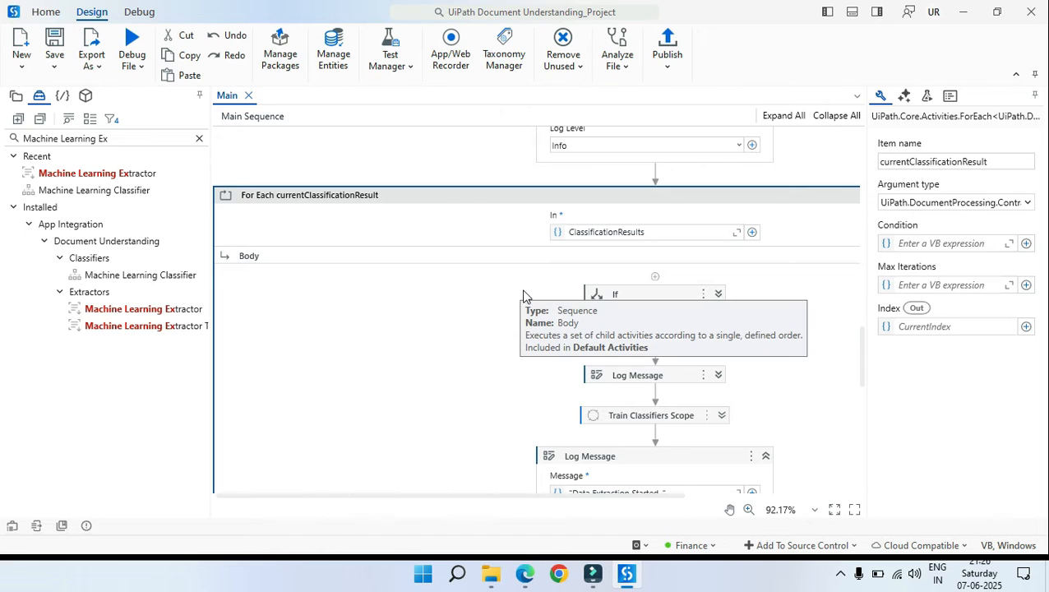
left_click(392, 209)
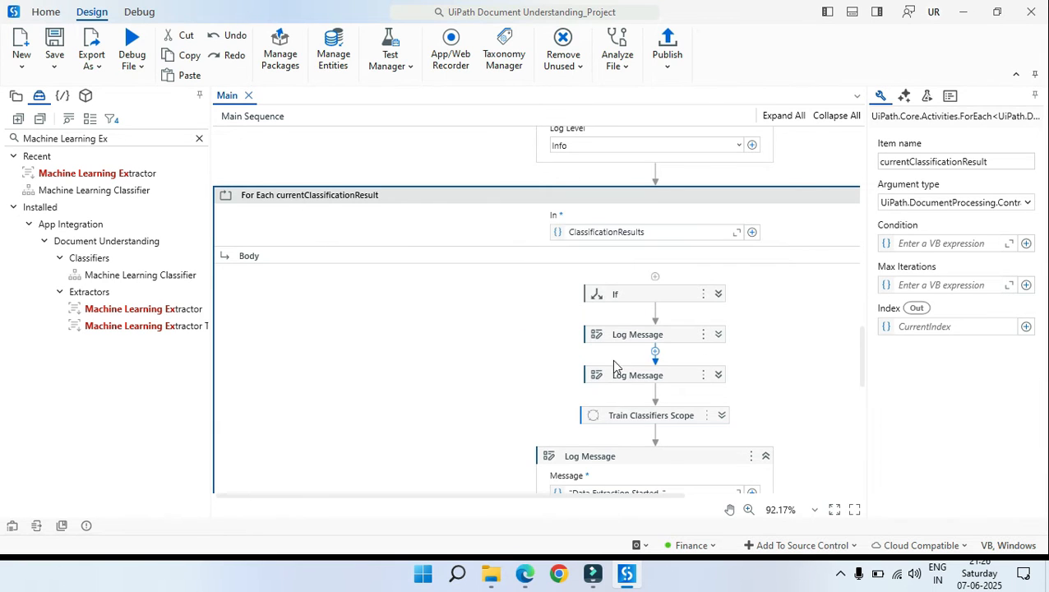
scroll(775, 377, "down", 1)
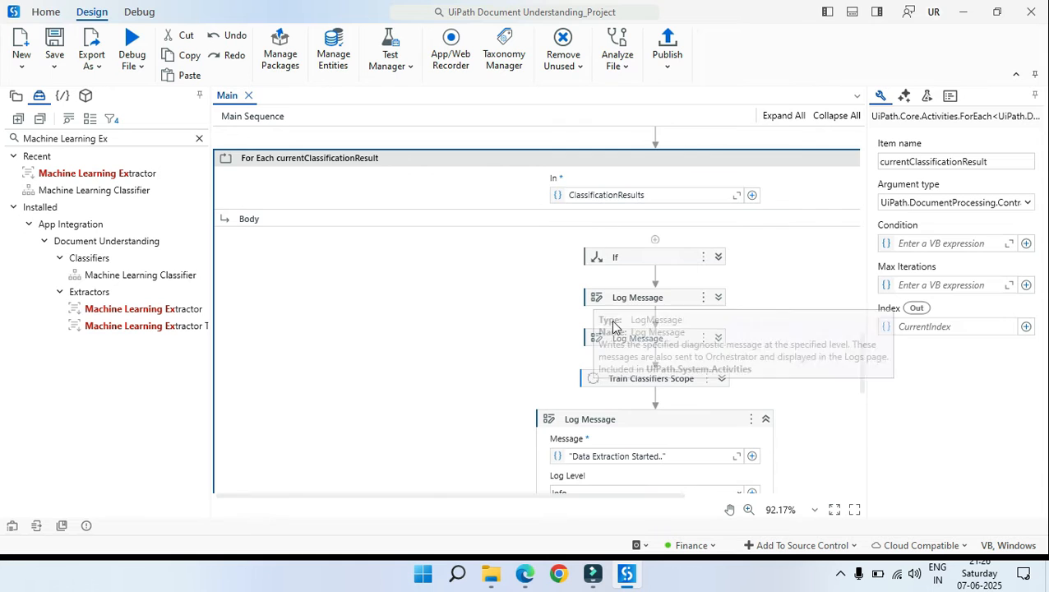
scroll(775, 333, "down", 2)
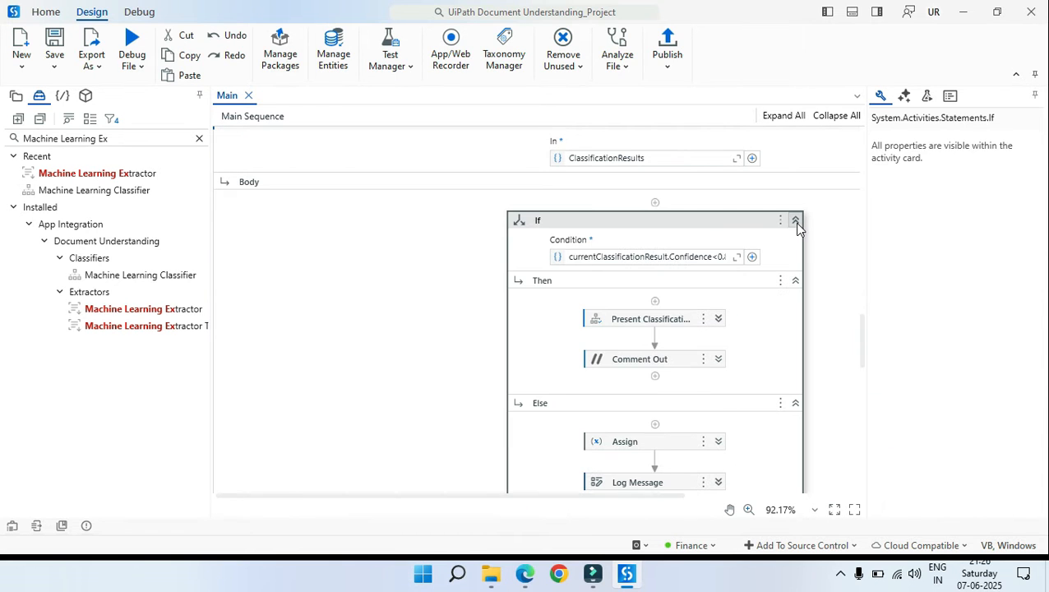
left_click(797, 223)
scroll(693, 349, "down", 6)
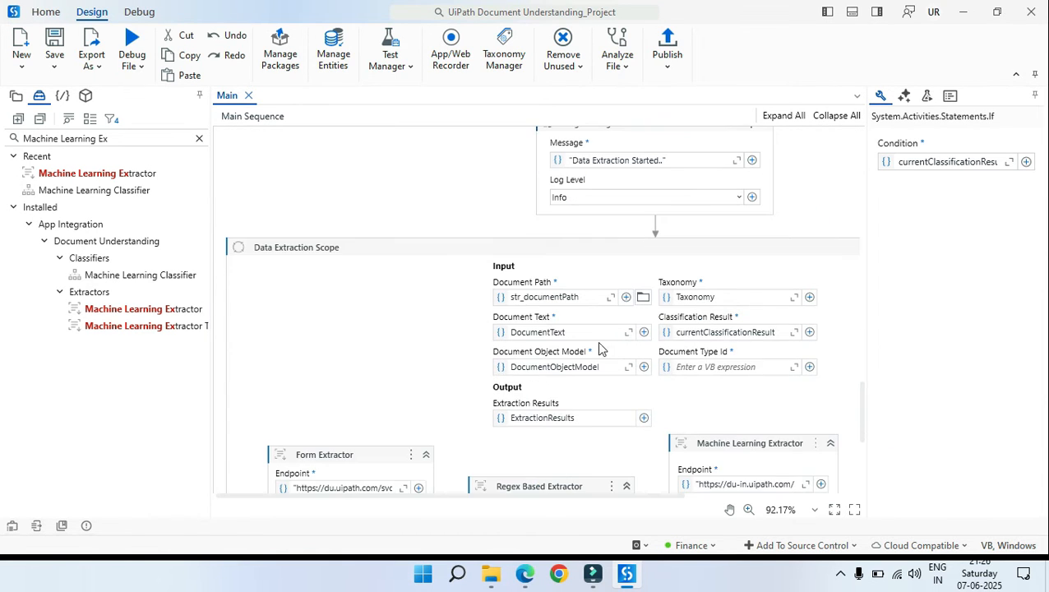
Select the "Data Extraction Completed.." Log Message after the Data Extraction Scope and start debugging the Main workflow
left_click(401, 281)
scroll(401, 282, "down", 8)
left_click(608, 371)
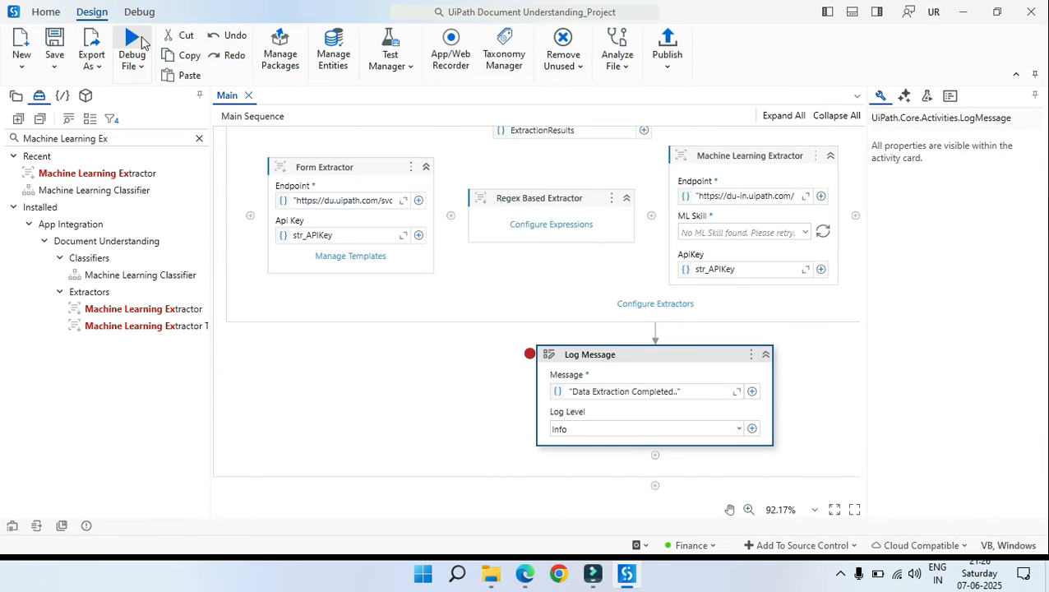
left_click(142, 41)
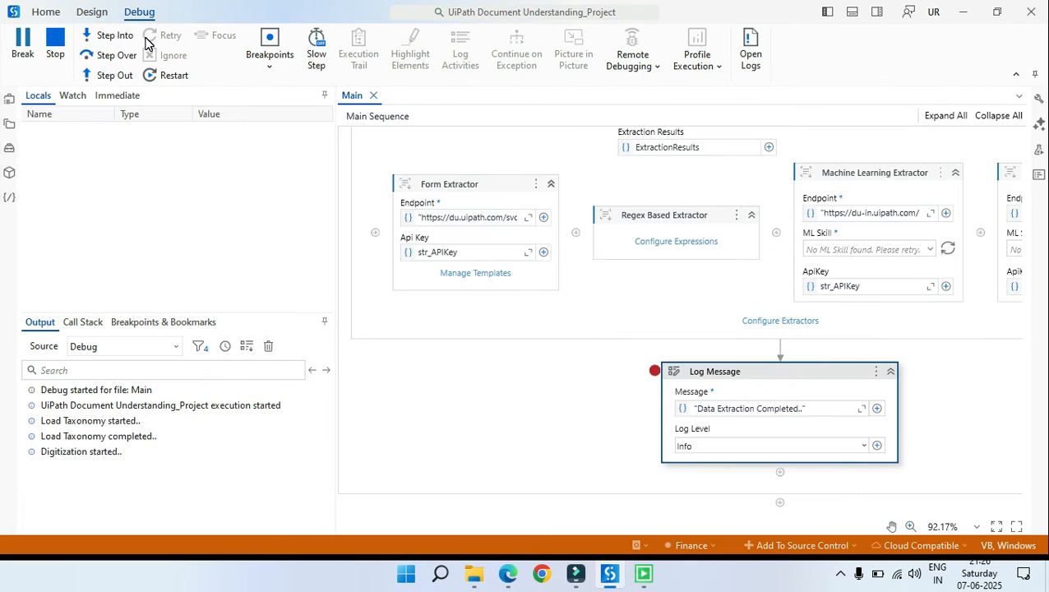
left_click(464, 402)
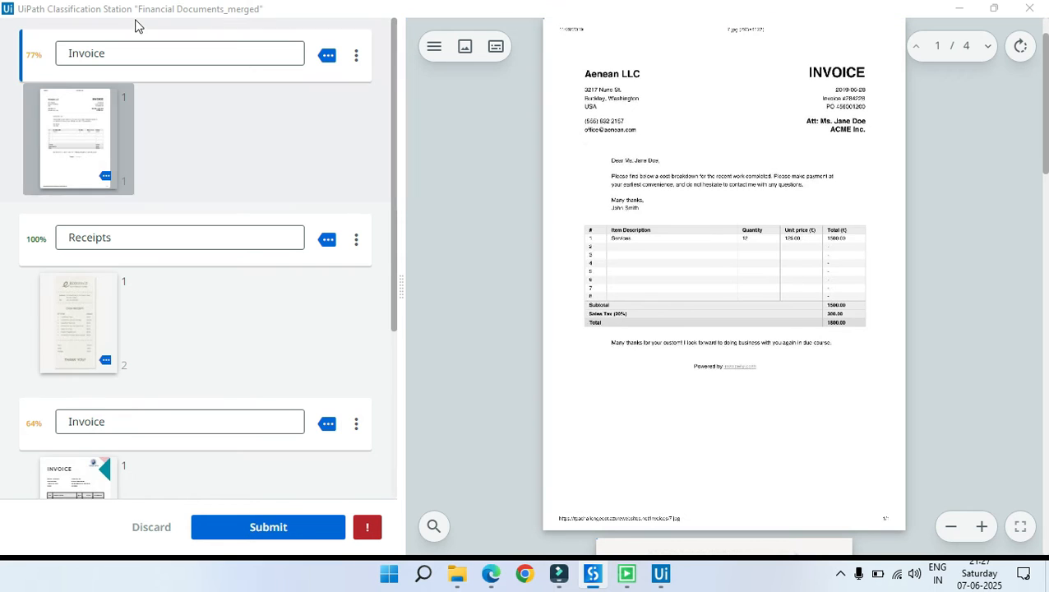
Look through the split documents in the Classification Station and confirm the first document's type as Invoice
left_click(204, 11)
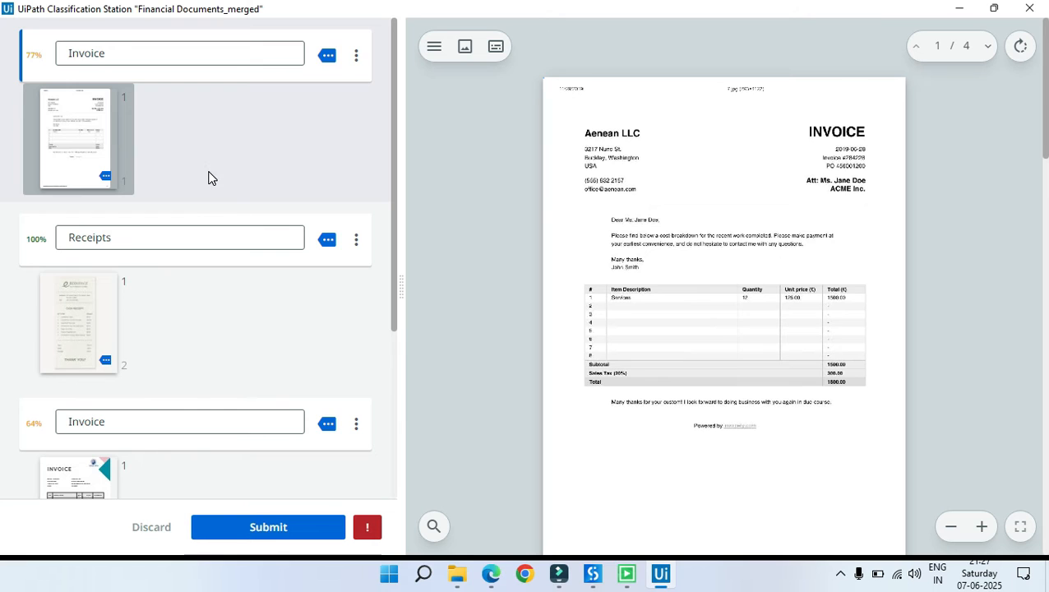
scroll(213, 236, "down", 4)
scroll(278, 480, "up", 5)
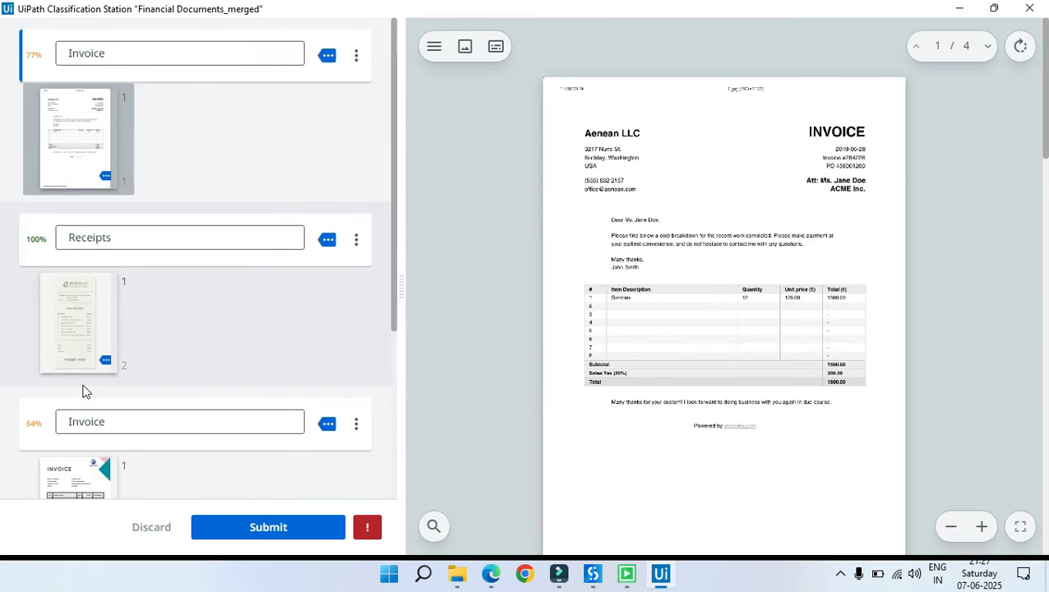
scroll(107, 444, "down", 4)
scroll(160, 305, "up", 5)
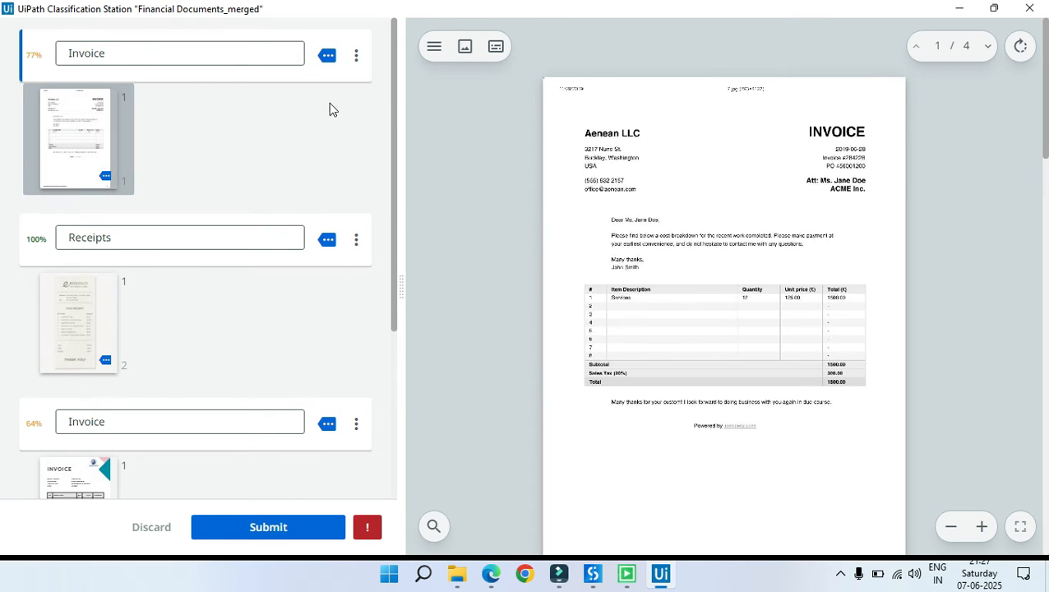
left_click(117, 52)
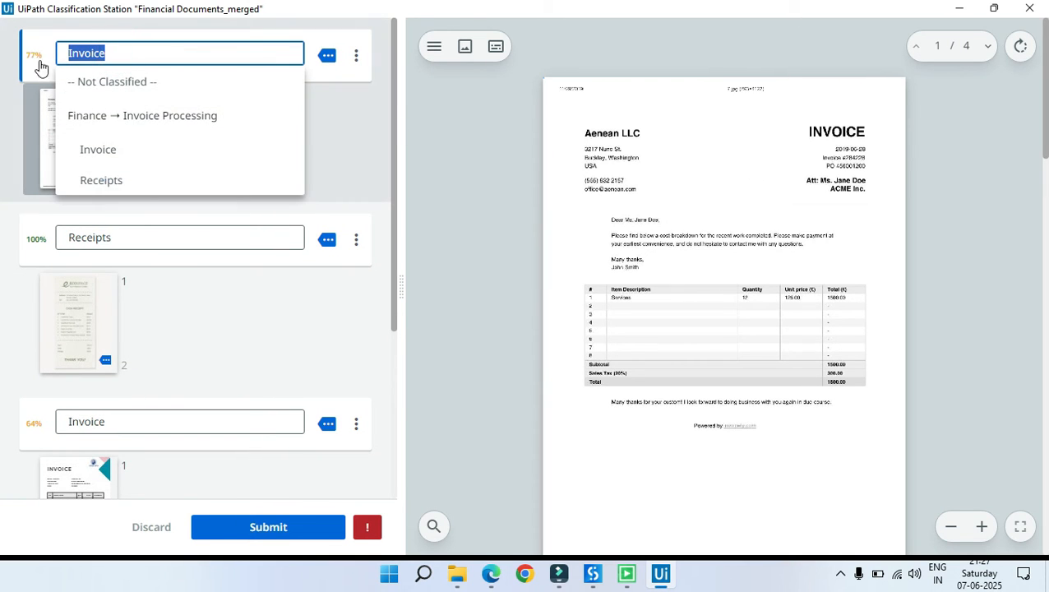
left_click(106, 148)
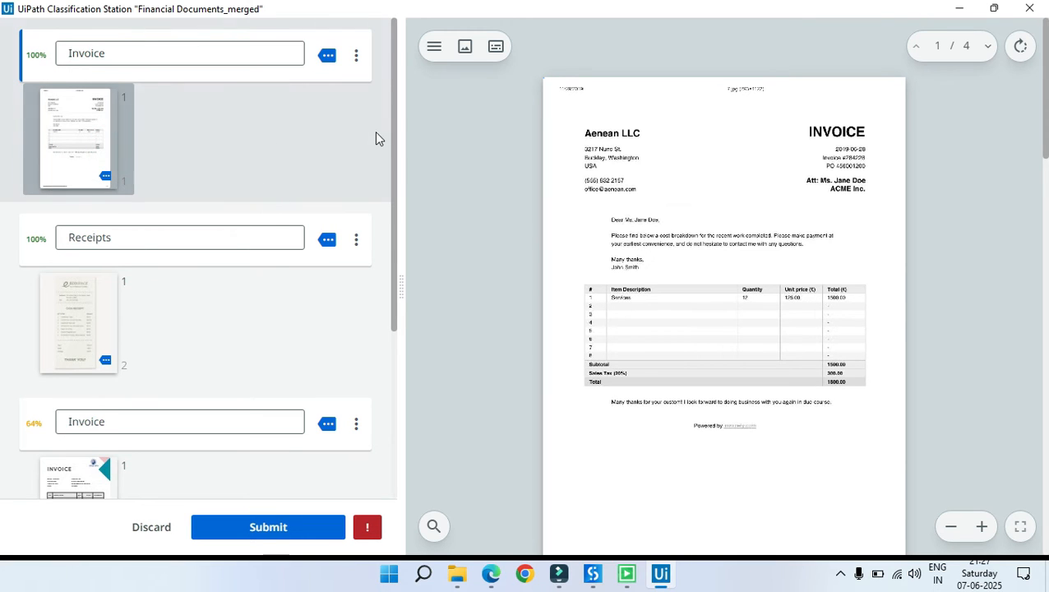
Confirm the third and fourth documents as Invoice and submit the classification
scroll(97, 240, "down", 1)
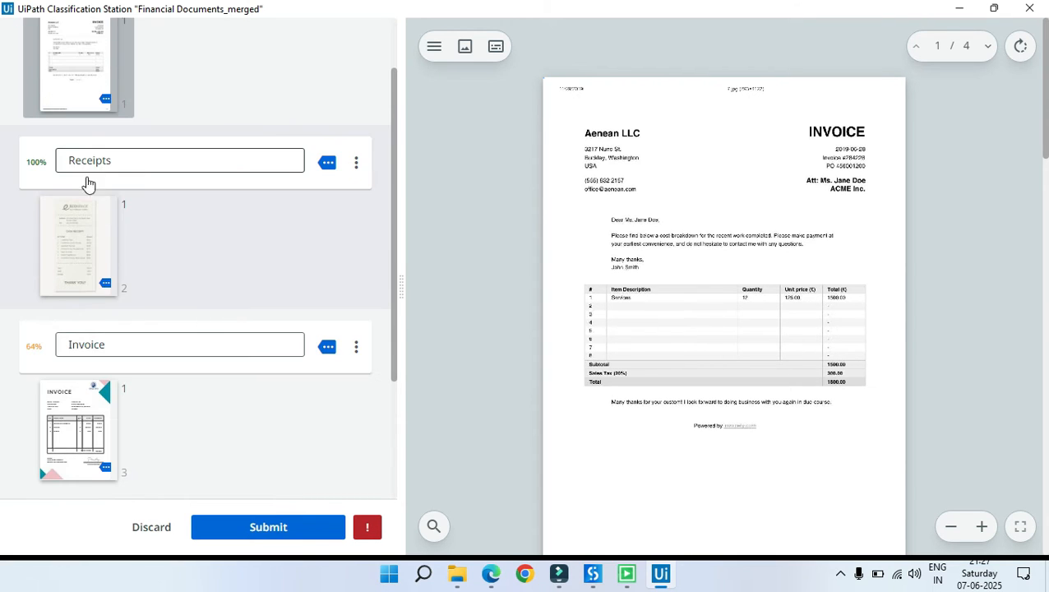
scroll(167, 350, "down", 1)
left_click(121, 262)
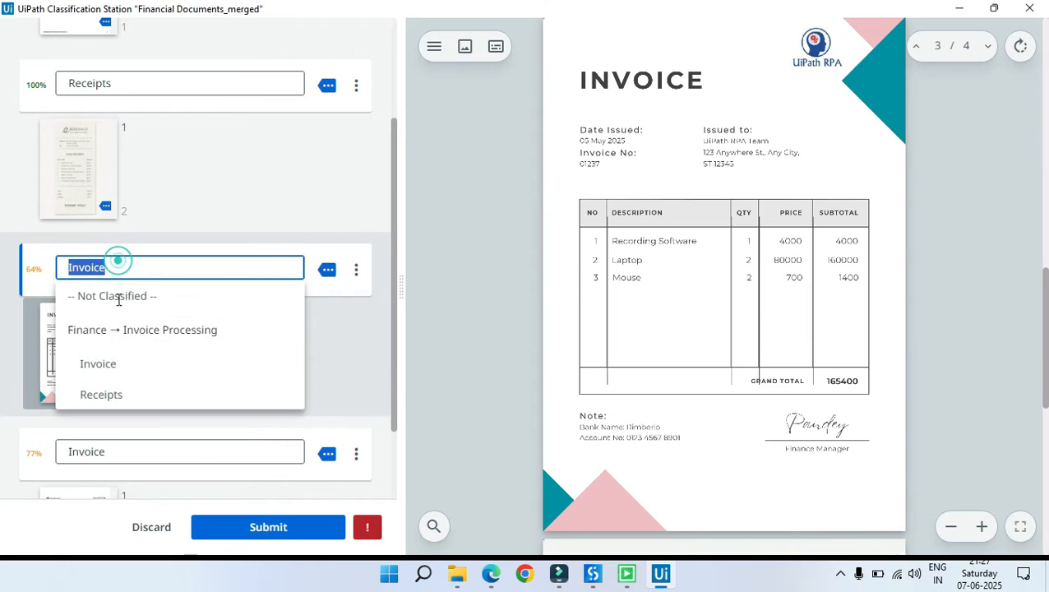
left_click(124, 368)
scroll(149, 430, "down", 1)
left_click(148, 429)
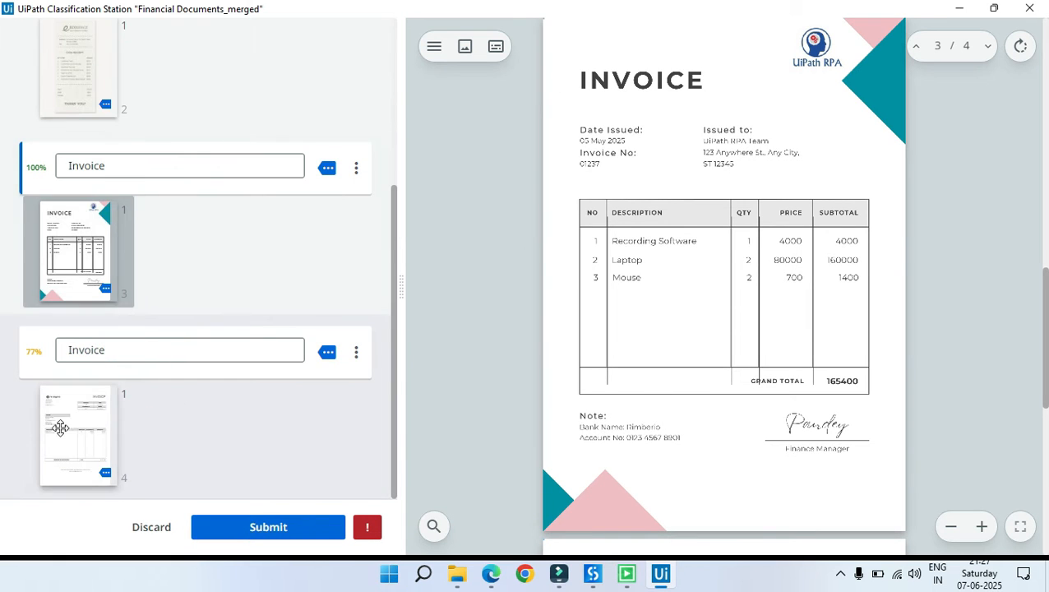
left_click(164, 346)
left_click(142, 444)
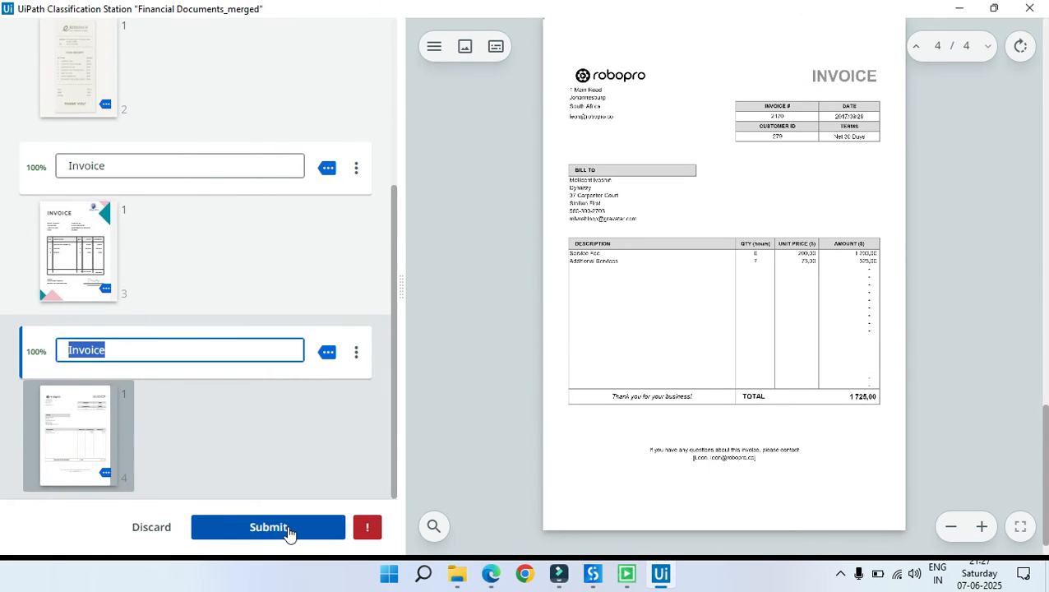
left_click(283, 531)
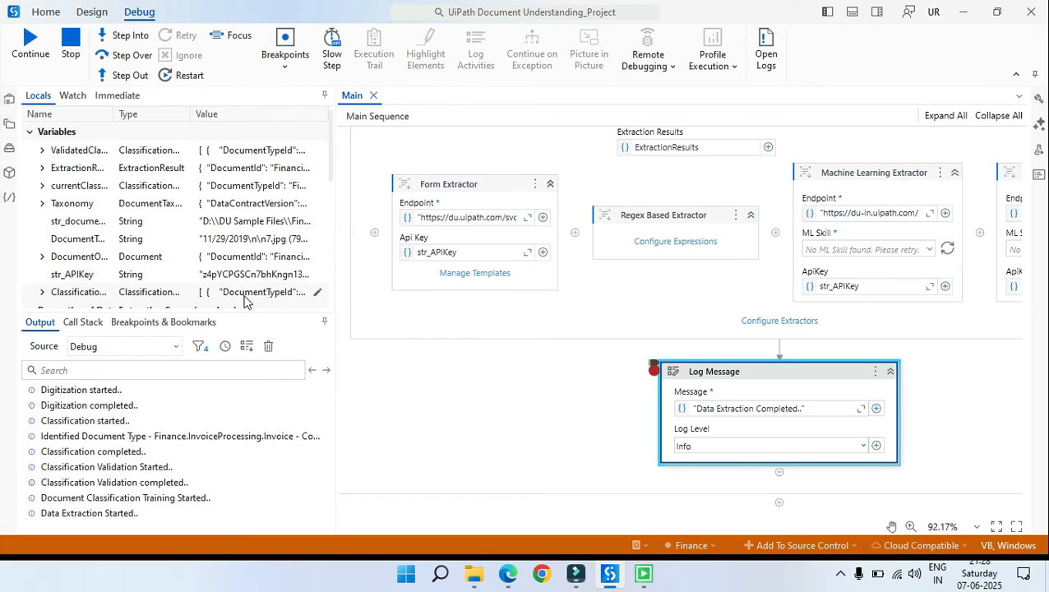
Open the ClassificationResults variable's value in a maximized window and examine the DocumentTypeId of its first two entries
left_click(317, 292)
left_click(639, 154)
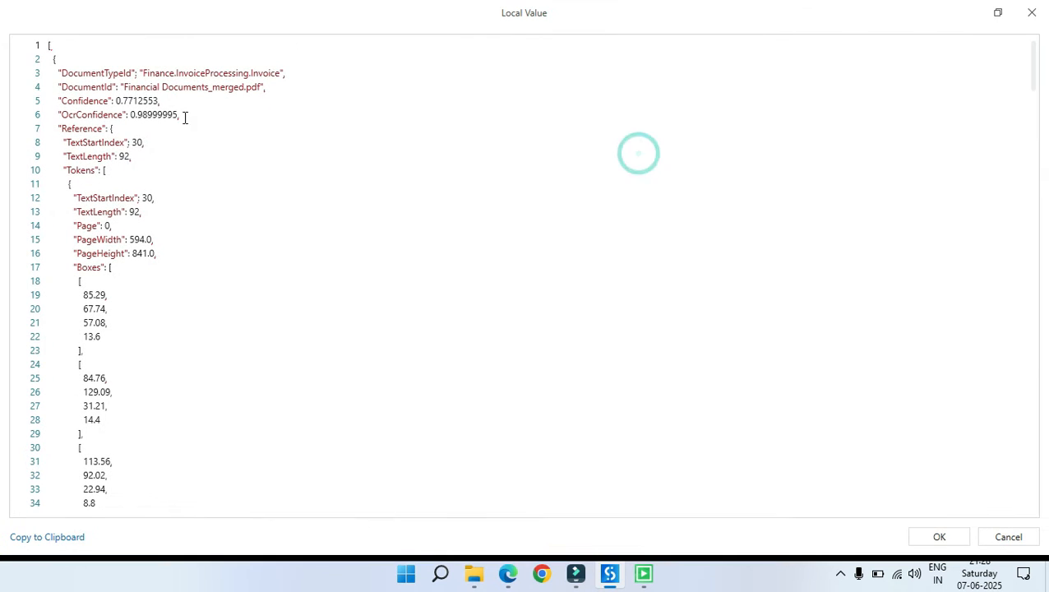
left_click_drag(297, 73, 73, 74)
scroll(374, 420, "down", 17)
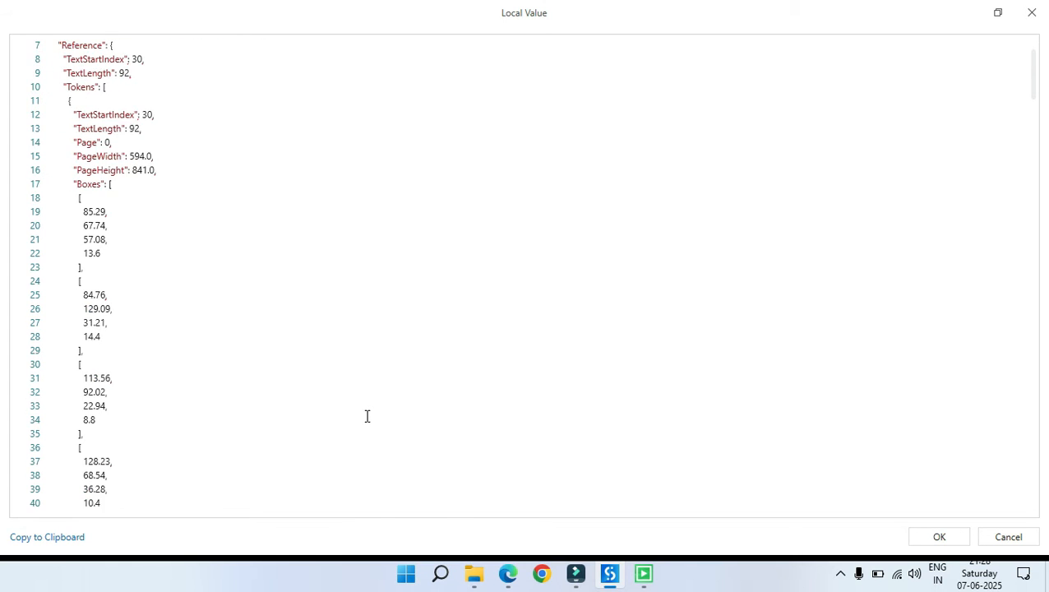
scroll(303, 397, "down", 1)
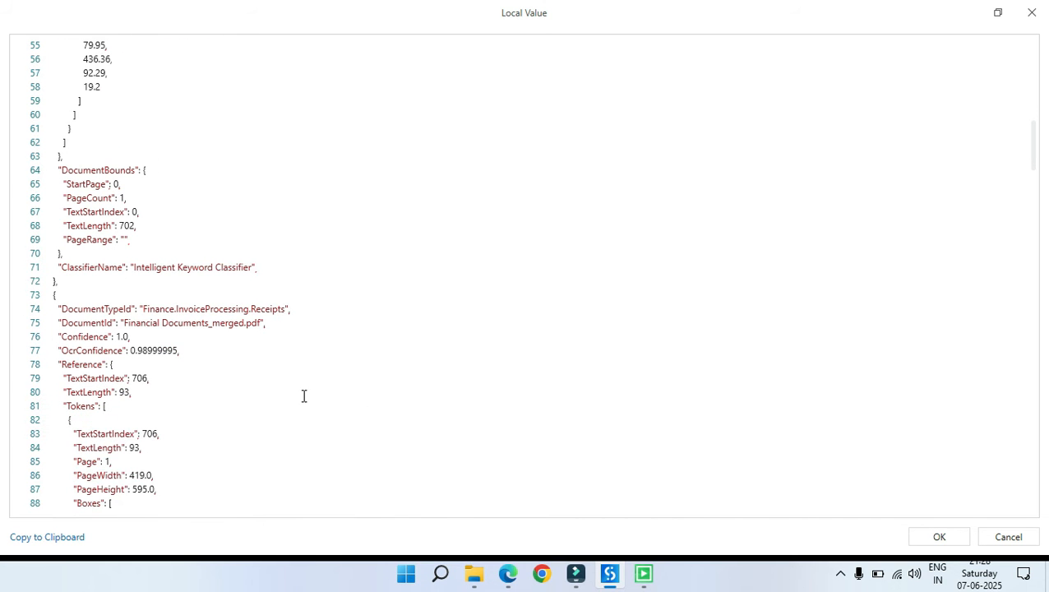
left_click_drag(308, 311, 12, 310)
Examine the DocumentTypeId of the remaining two ClassificationResults entries and close the value window
scroll(389, 330, "down", 20)
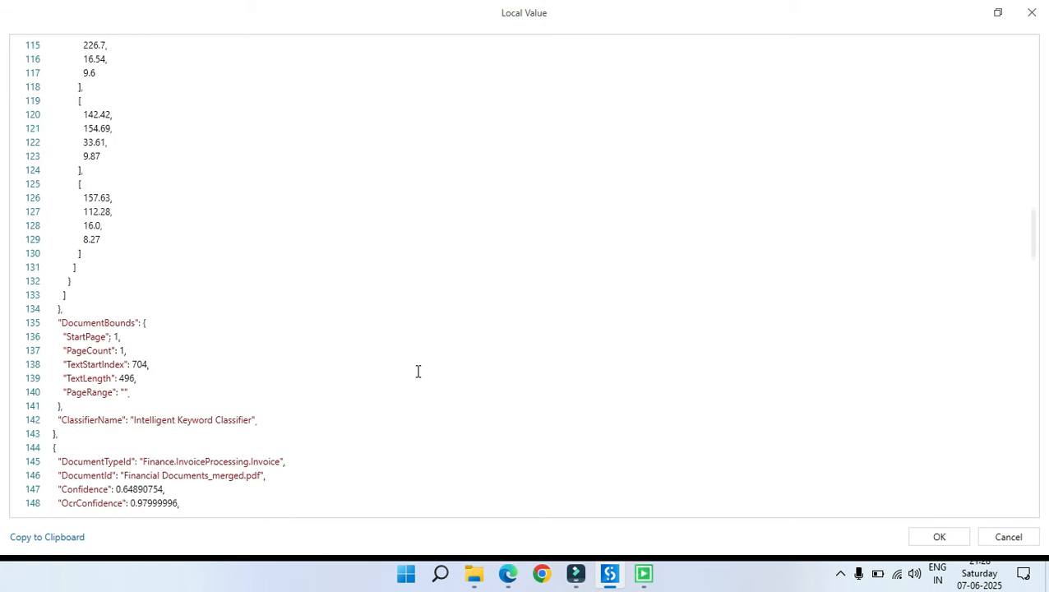
scroll(329, 302, "up", 4)
triple_click(304, 297)
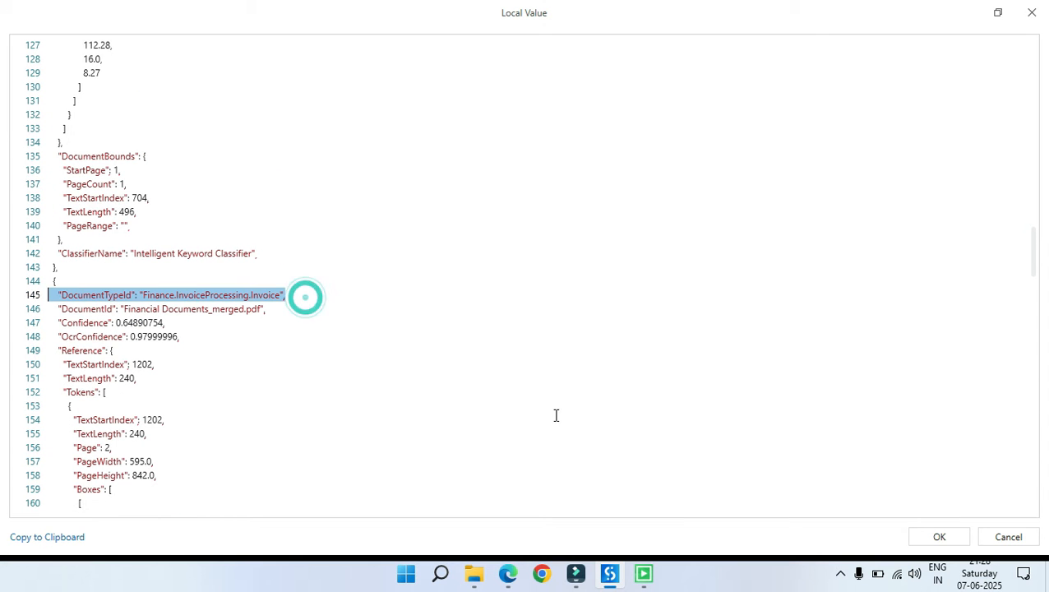
scroll(555, 417, "down", 20)
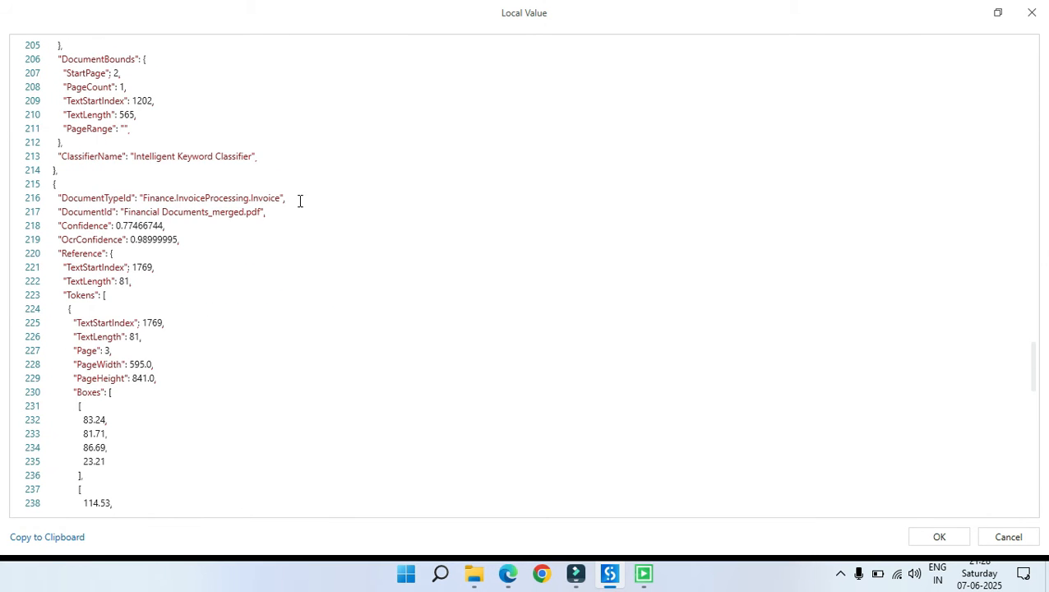
left_click_drag(300, 201, 12, 204)
scroll(467, 391, "down", 20)
scroll(471, 398, "up", 3)
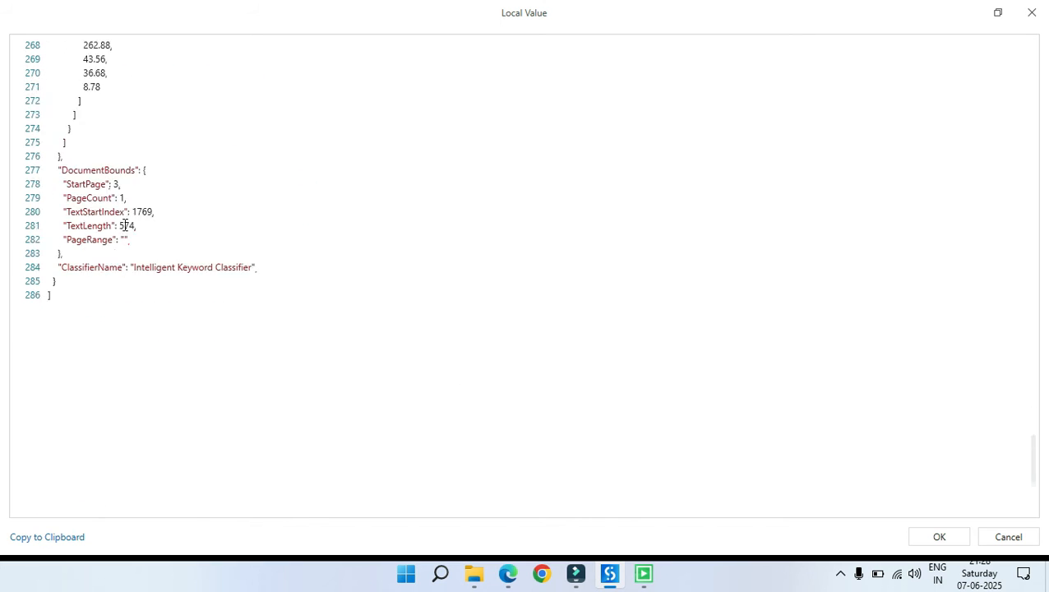
scroll(124, 225, "up", 1)
left_click(1032, 13)
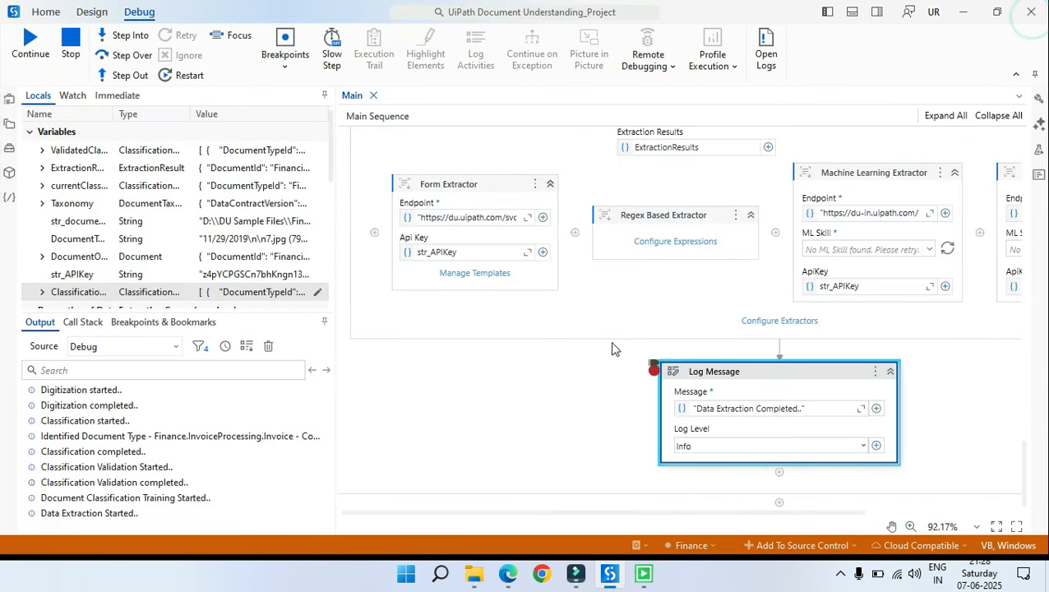
Open the ExtractionResults variable's value in a maximized window, glance at the merged PDF in Edge, and examine the result's DocumentTypeId
scroll(612, 349, "up", 5)
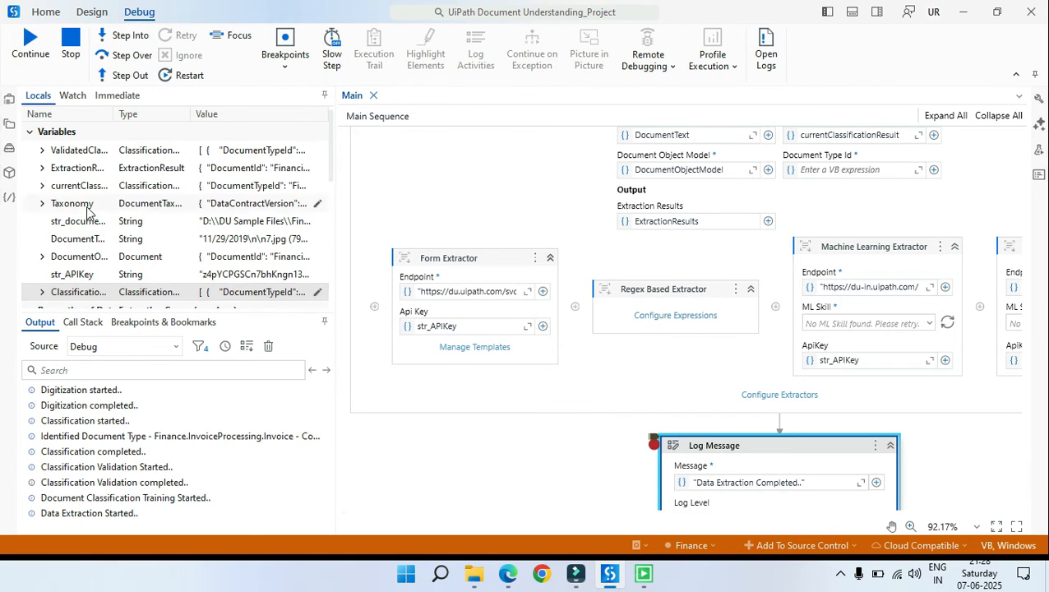
left_click(319, 169)
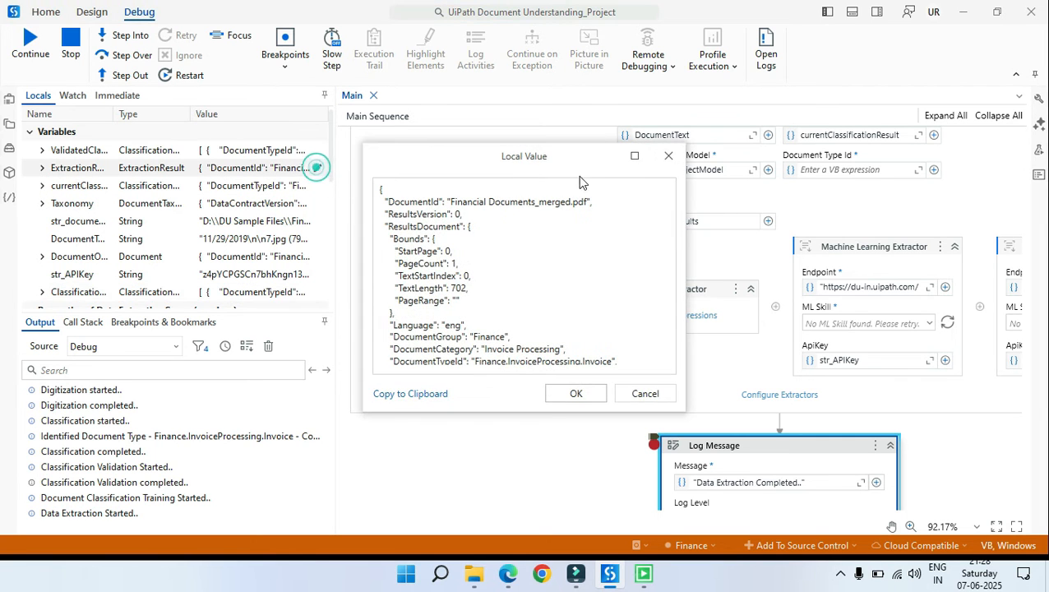
left_click(629, 159)
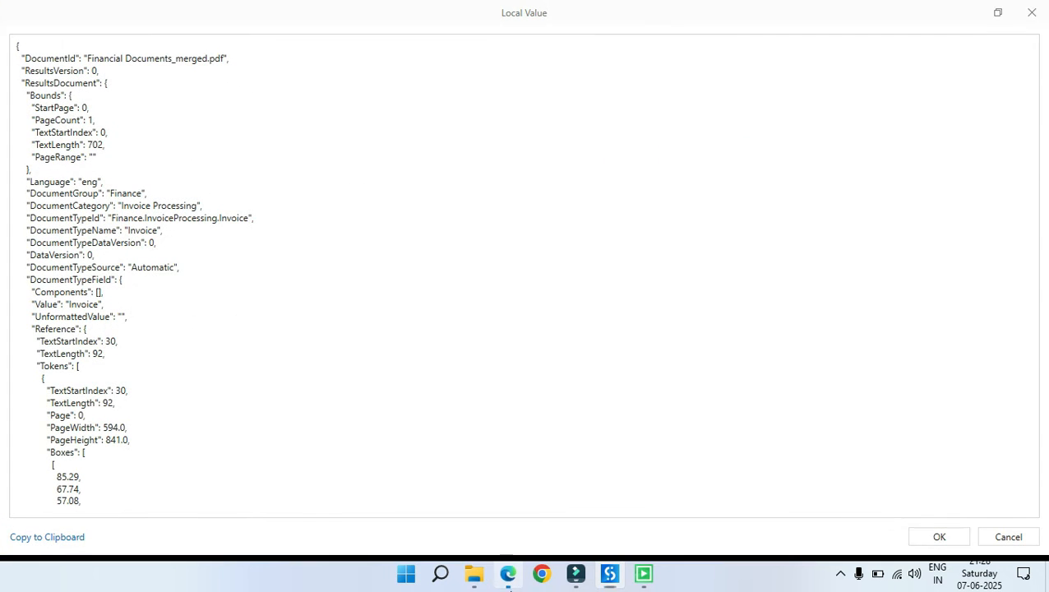
left_click(507, 574)
scroll(362, 269, "down", 1)
key("alt+Tab")
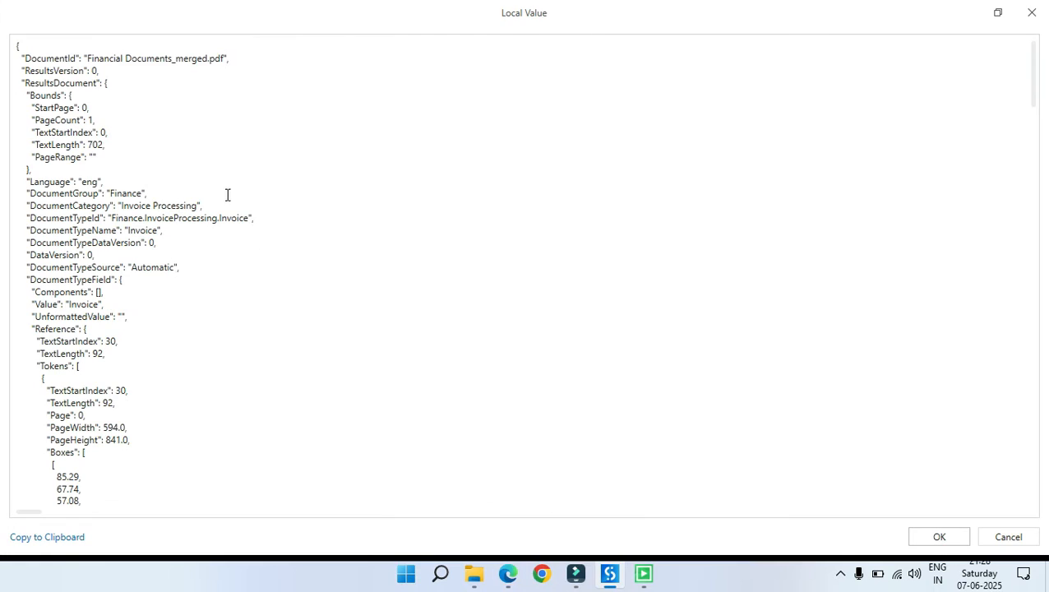
left_click_drag(273, 218, 4, 220)
left_click(340, 294)
Find the InvoiceNumber field in the extraction results and examine its extracted value
scroll(187, 313, "down", 15)
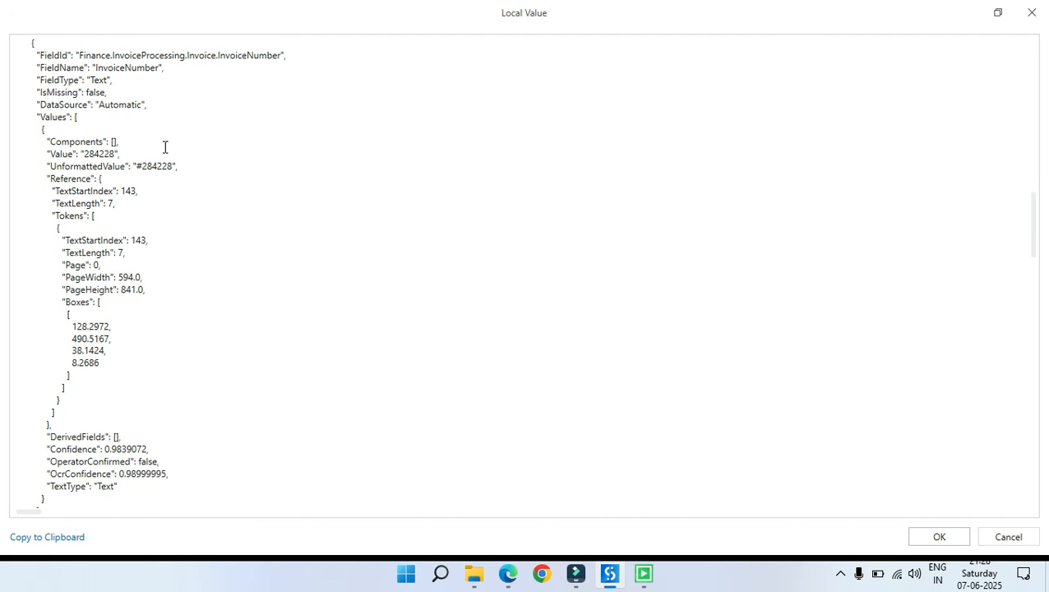
left_click_drag(170, 70, 96, 68)
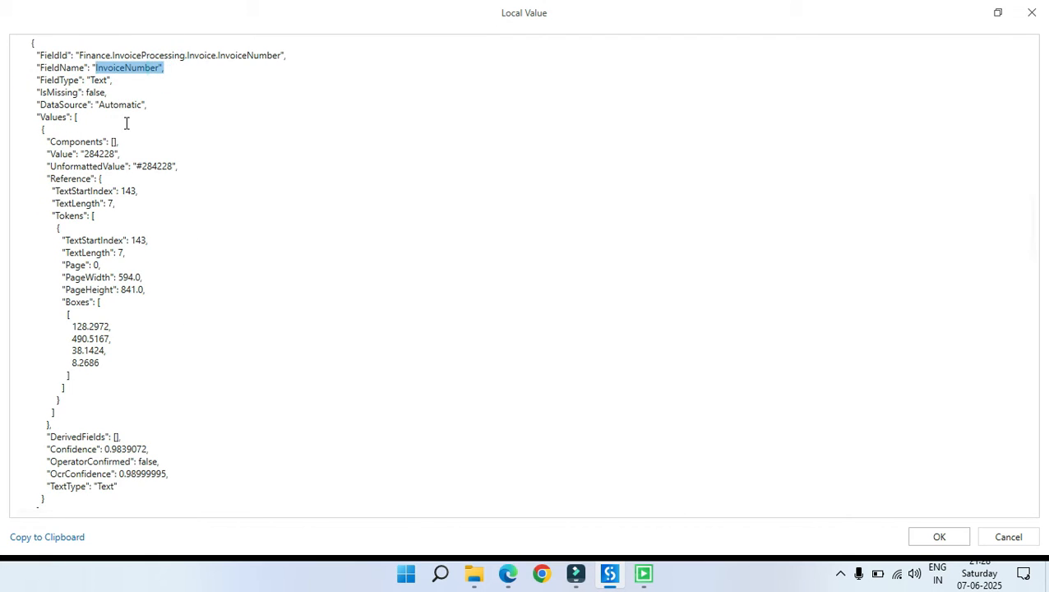
left_click_drag(173, 166, 141, 168)
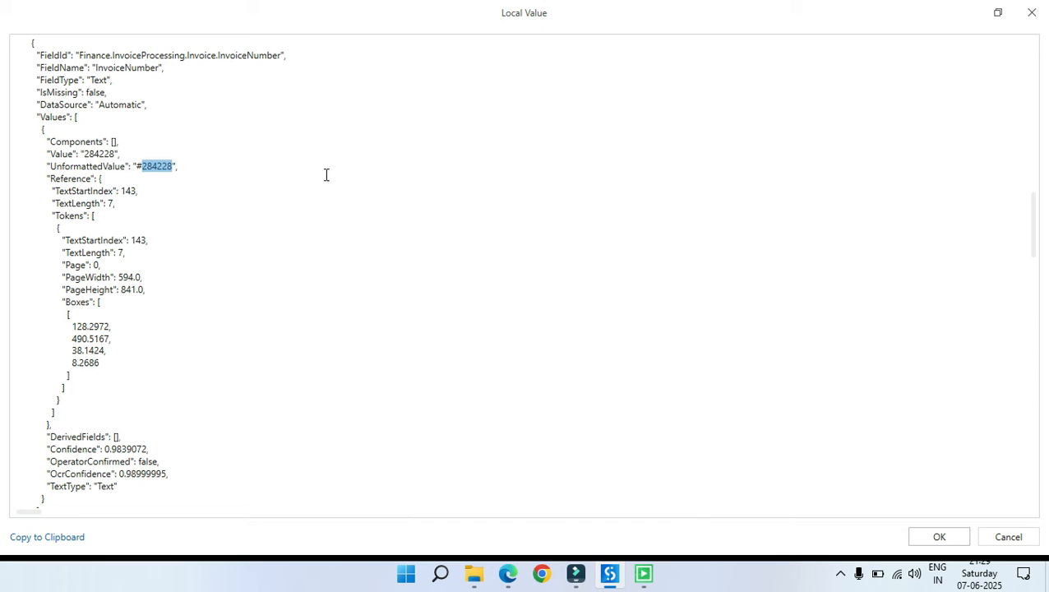
left_click(348, 233)
Switch to Edge to check the invoice number in Financial Documents_merged.pdf, and return to compare it with the extracted InvoiceNumber's UnformattedValue
left_click(509, 574)
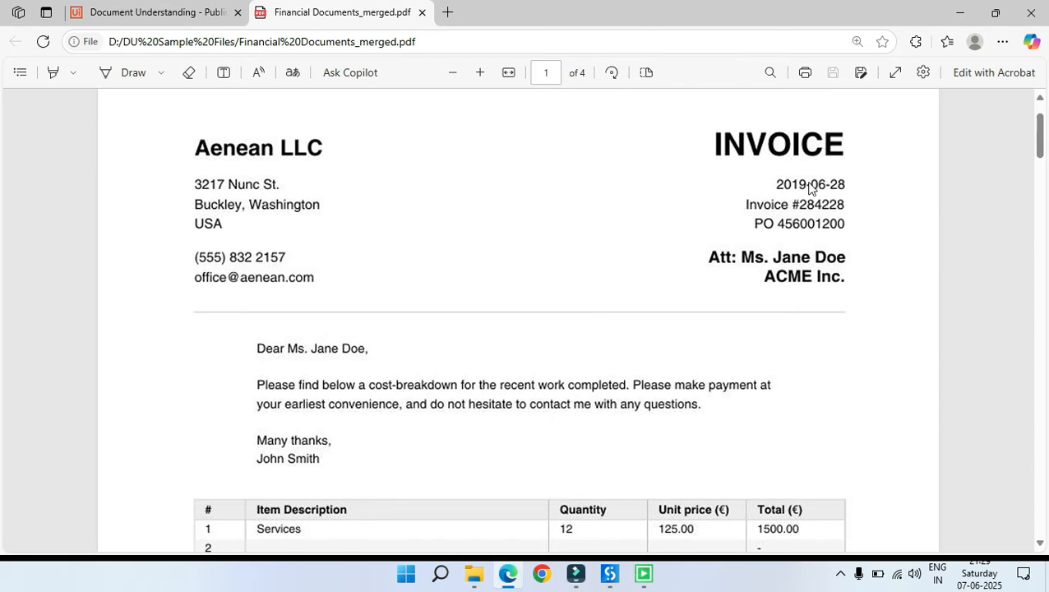
key("alt+Tab")
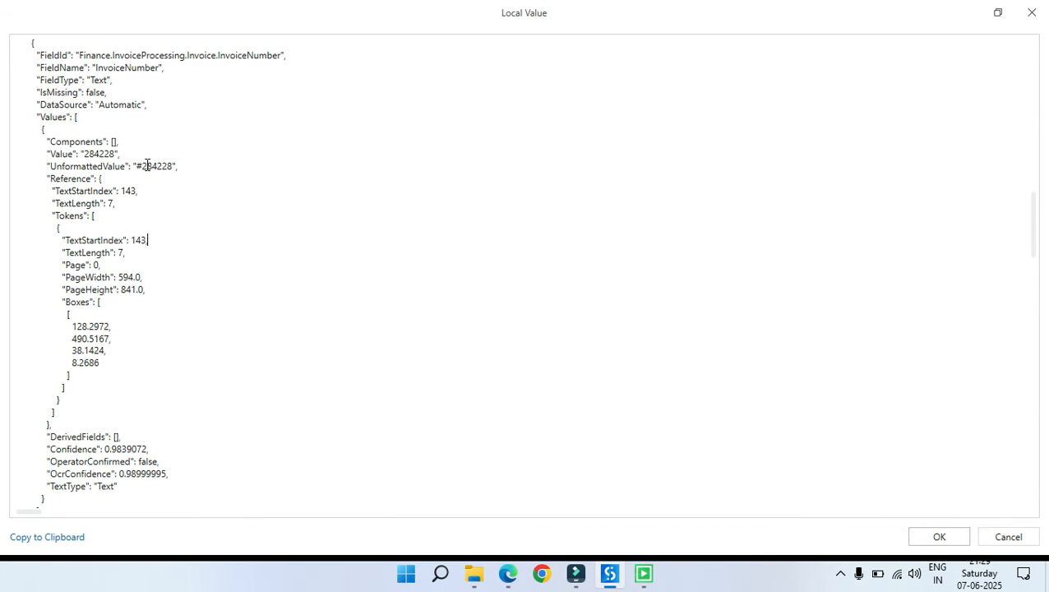
mouse_move(143, 166)
left_mouse_down()
mouse_move(171, 166)
mouse_move(137, 166)
left_mouse_up()
left_click(190, 192)
left_click(144, 180)
left_click(234, 300)
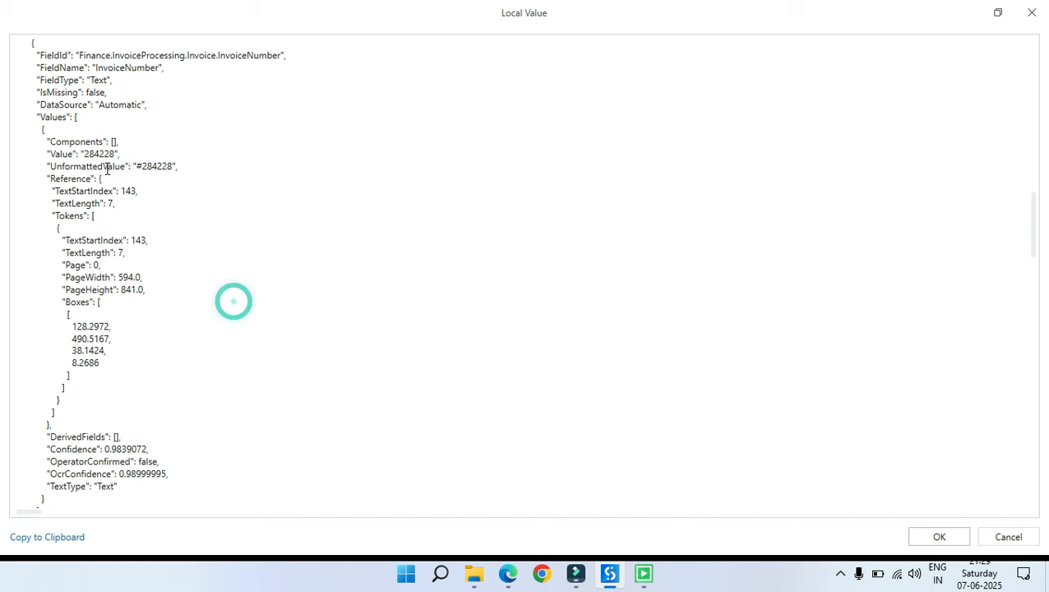
Find the InvoiceDate field in the extraction results and examine its UnformattedValue
scroll(164, 188, "down", 8)
left_click_drag(152, 154, 103, 154)
left_click(230, 213)
scroll(231, 213, "down", 5)
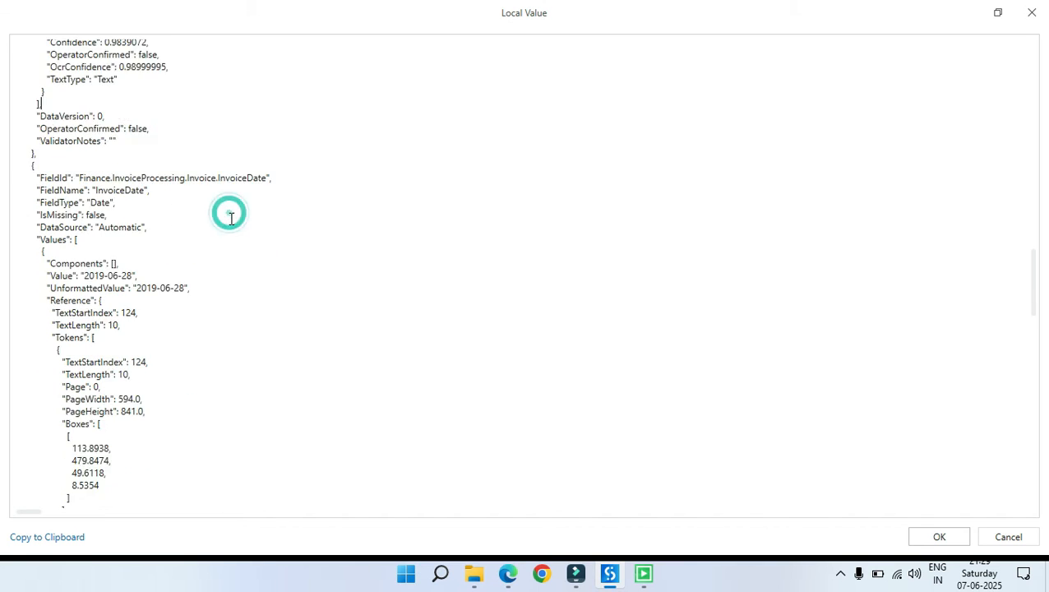
double_click(260, 104)
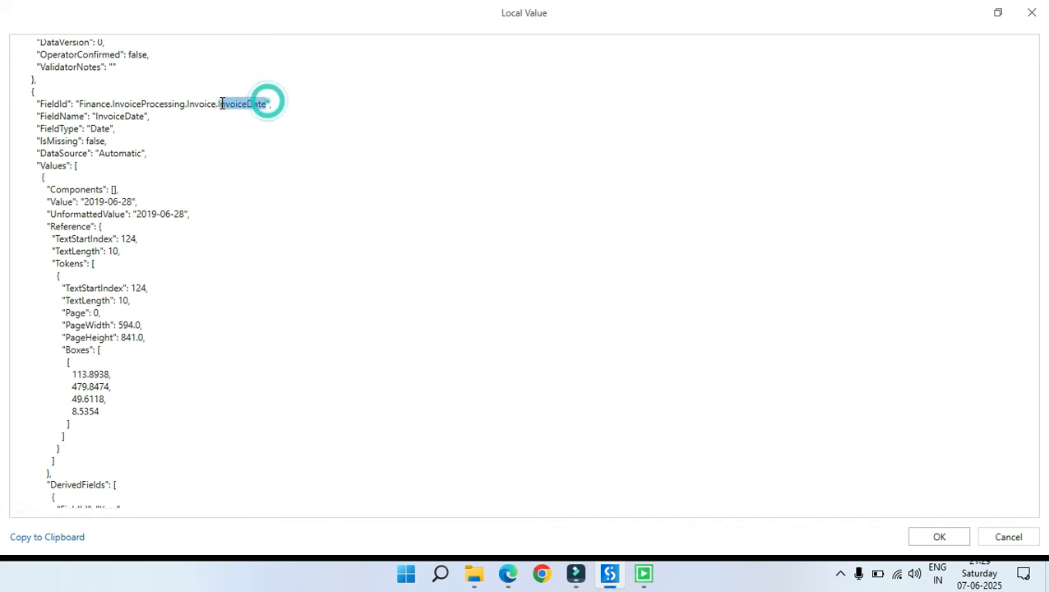
left_click_drag(197, 216, 136, 214)
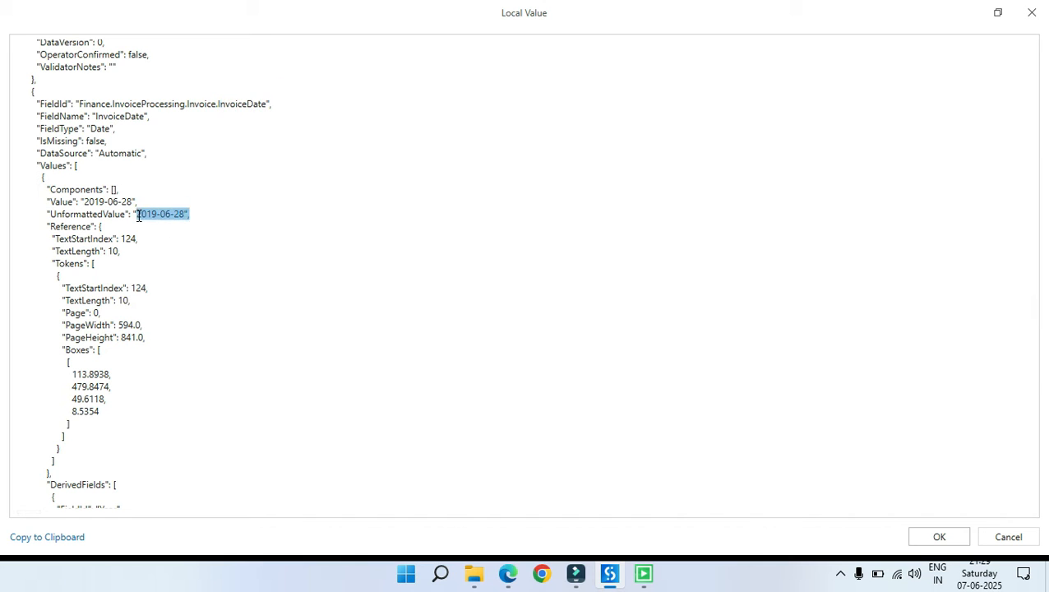
Compare the extracted InvoiceDate with the date on the invoice PDF in Edge, and check the field's confidence in the results
left_click(509, 573)
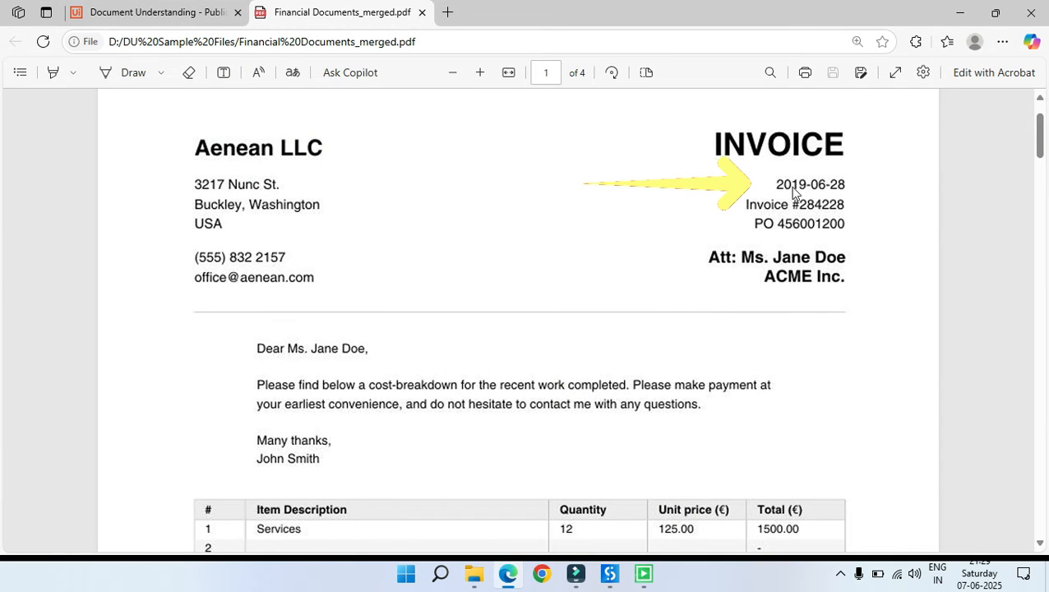
left_click(960, 14)
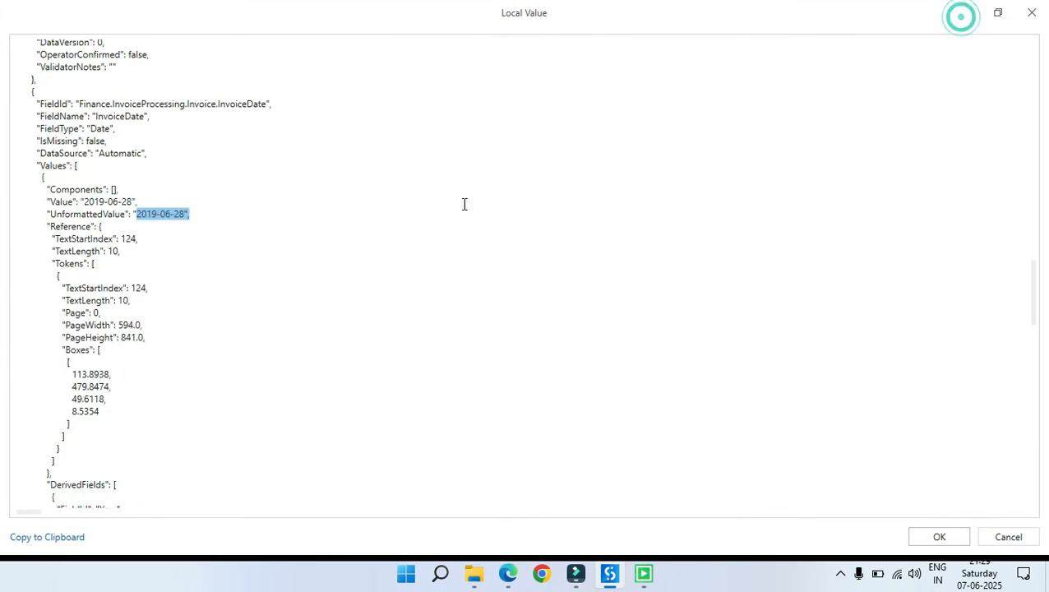
scroll(464, 204, "down", 10)
left_click_drag(148, 176, 103, 176)
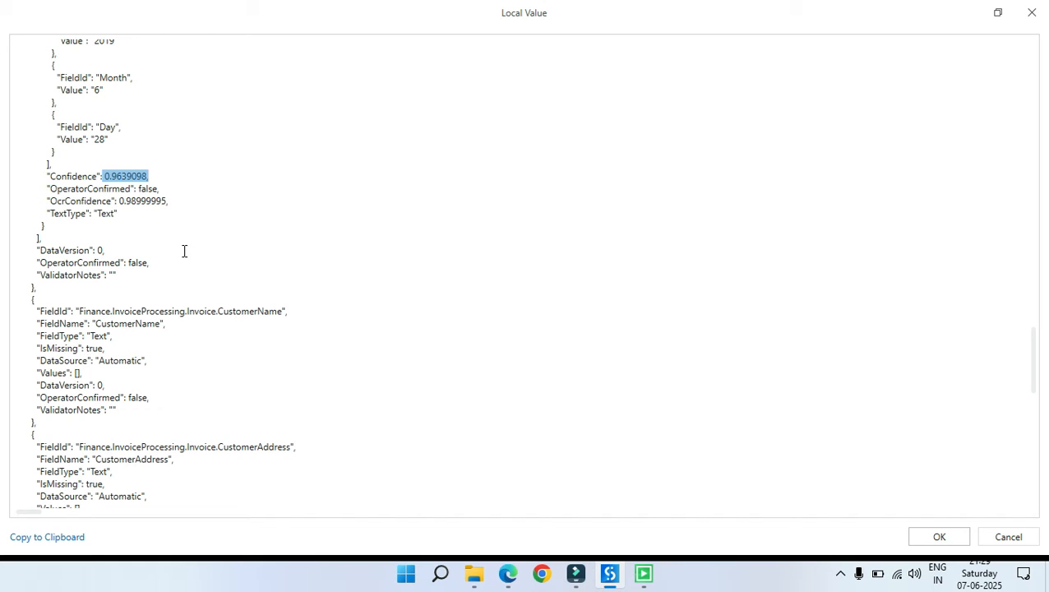
Examine the extracted CustomerName and CustomerAddress values and compare them with the first-page invoice in Financial Documents_merged.pdf
scroll(184, 251, "down", 5)
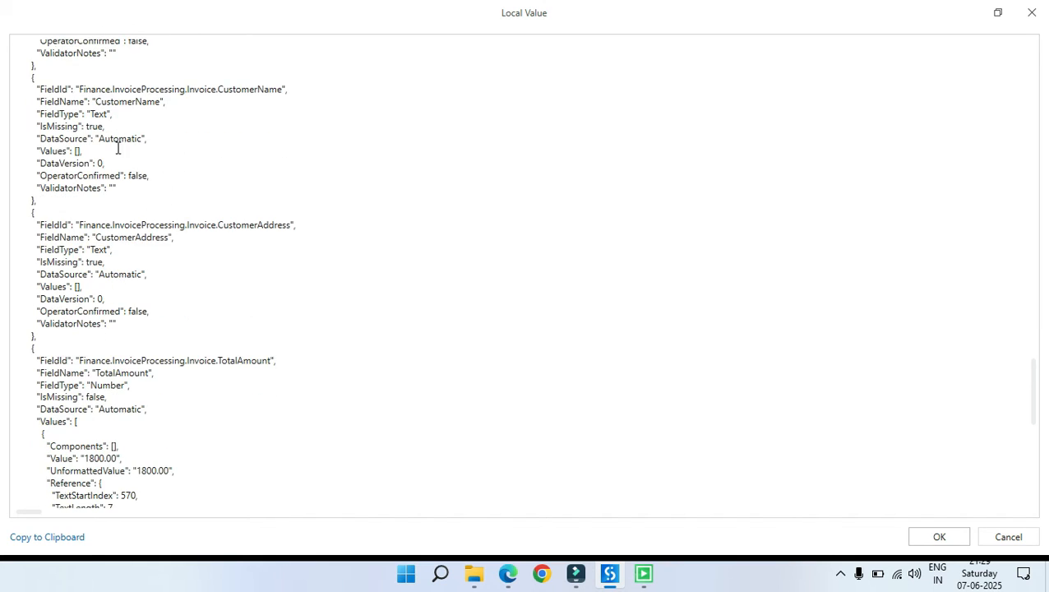
double_click(77, 150)
scroll(218, 265, "down", 1)
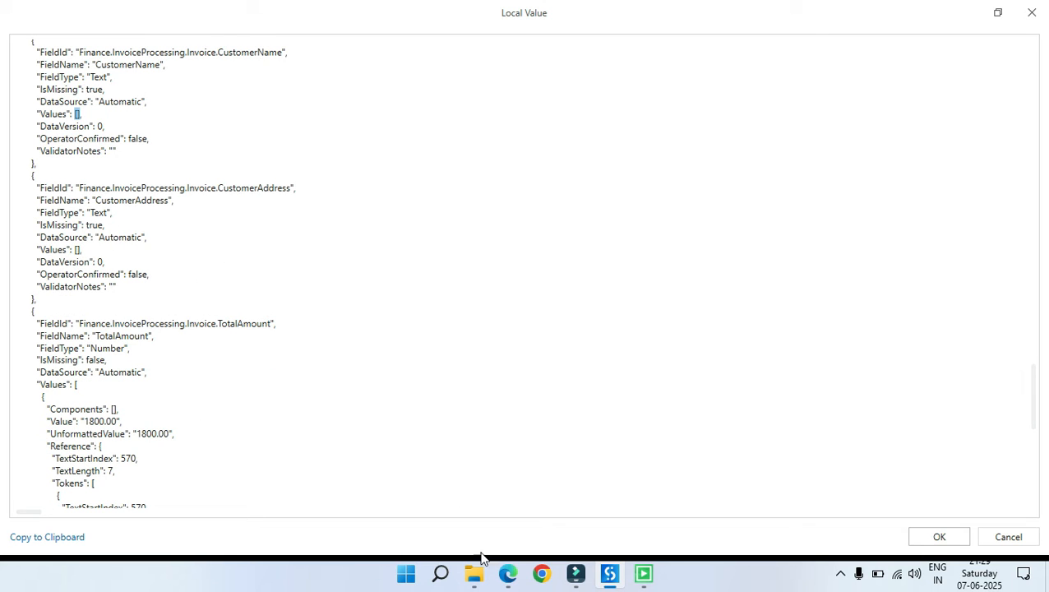
left_click(507, 573)
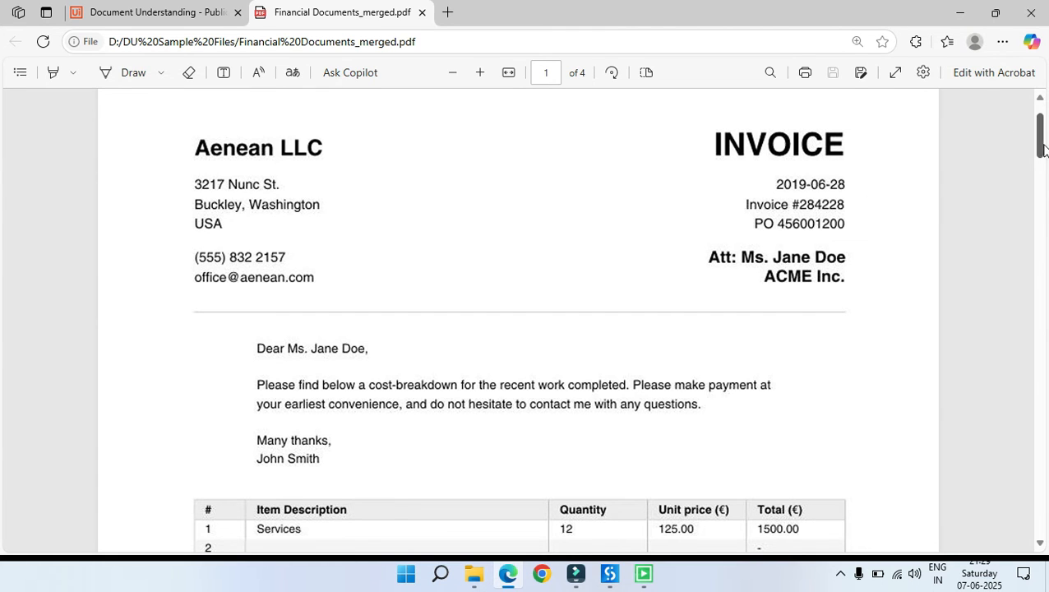
scroll(895, 239, "down", 1)
scroll(743, 242, "up", 1)
left_click(954, 9)
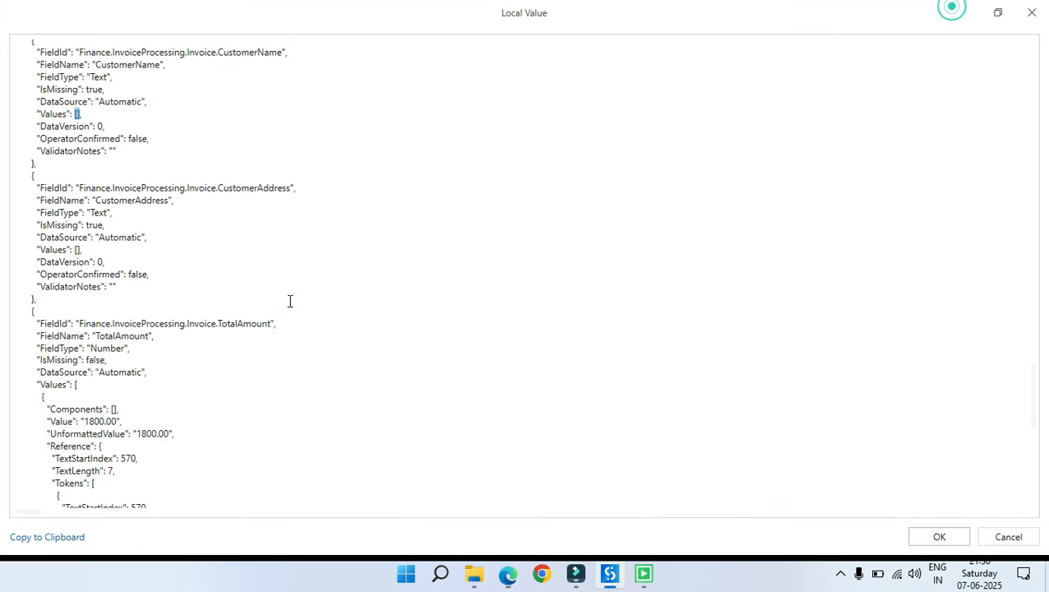
Review the customer fields in the extraction results again and check the invoice PDF for matching customer details
left_click(283, 362)
scroll(199, 152, "up", 4)
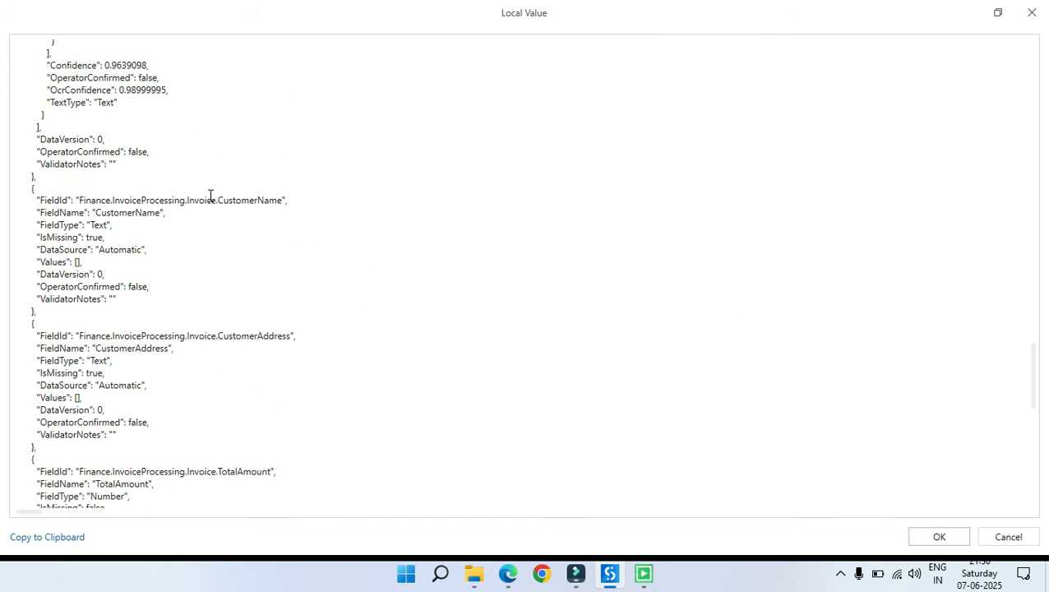
scroll(255, 423, "down", 1)
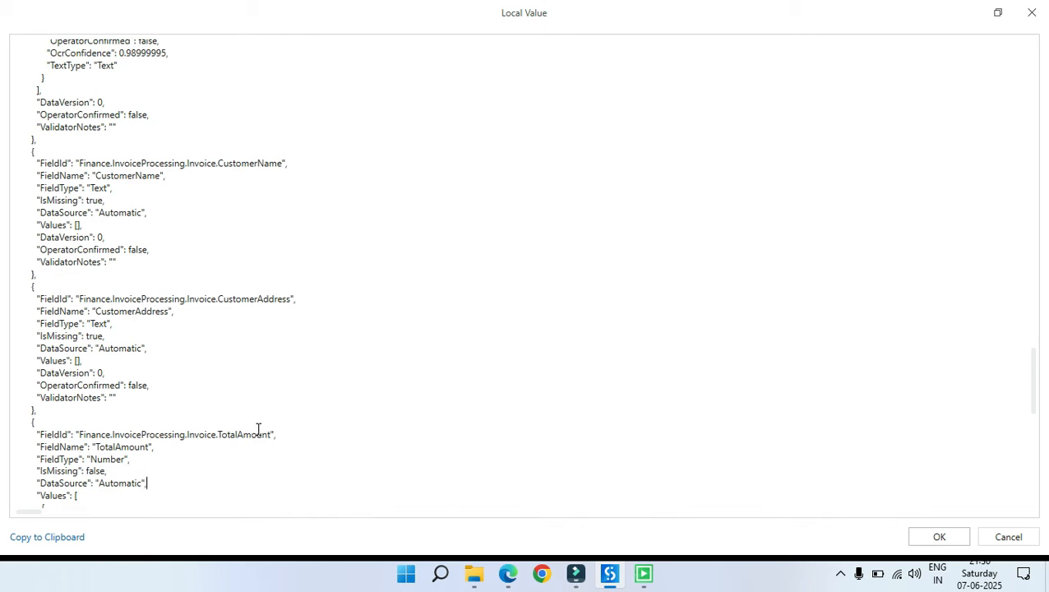
left_click(508, 573)
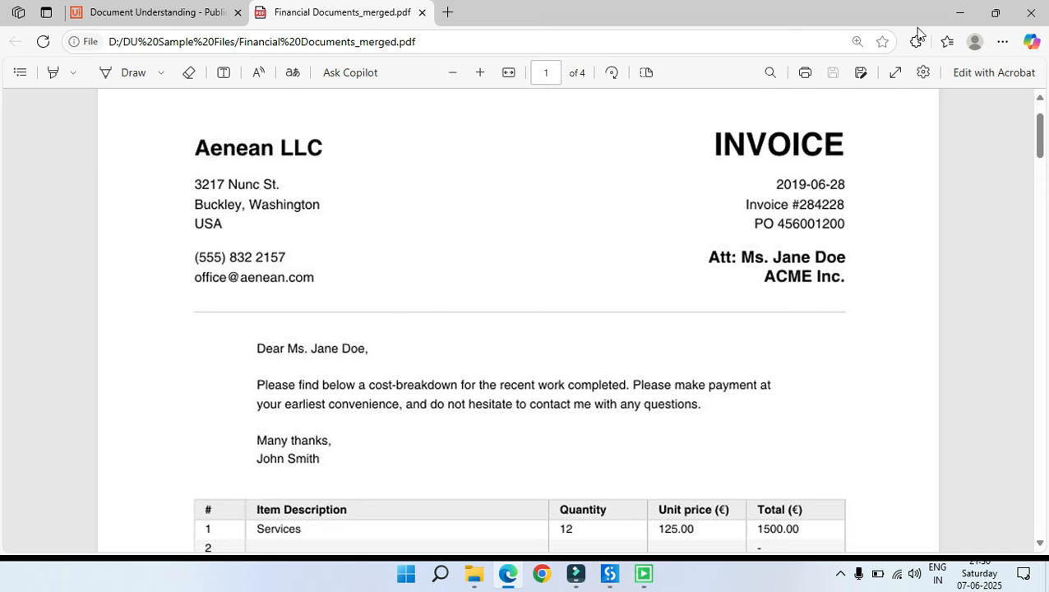
left_click(957, 13)
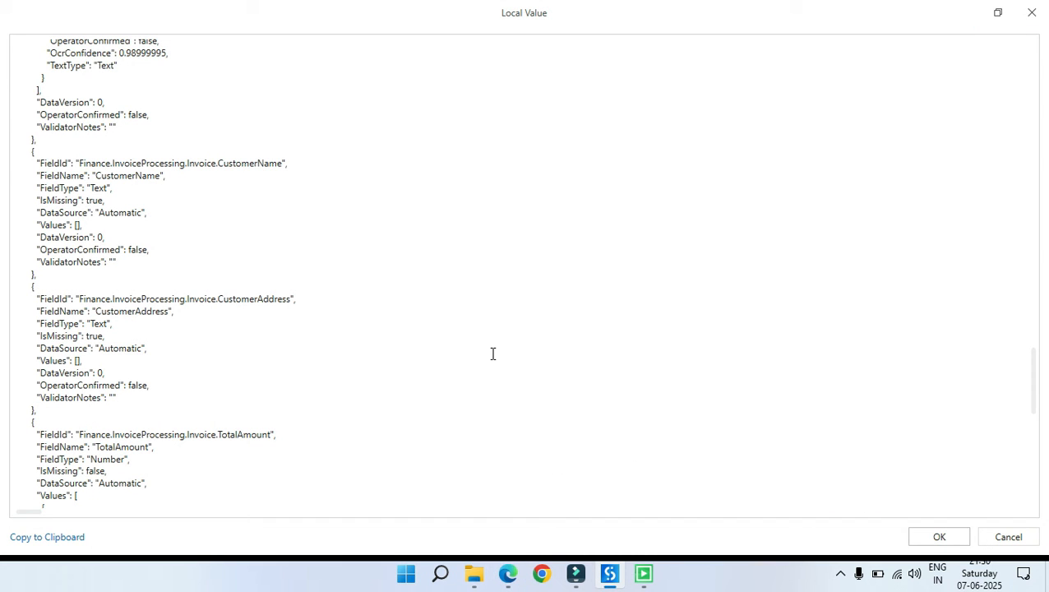
left_click(508, 573)
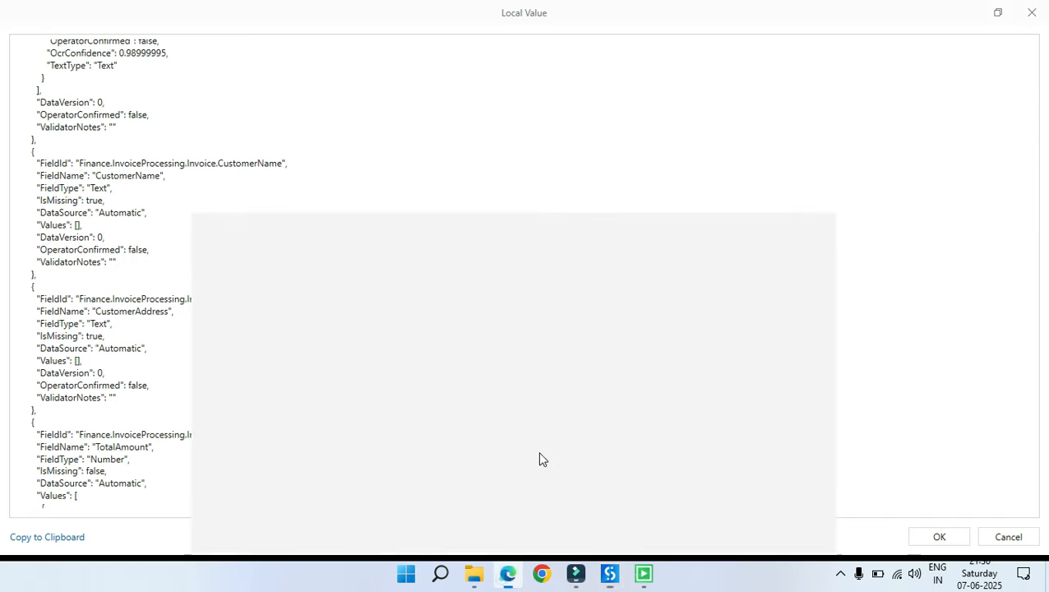
scroll(750, 317, "down", 1)
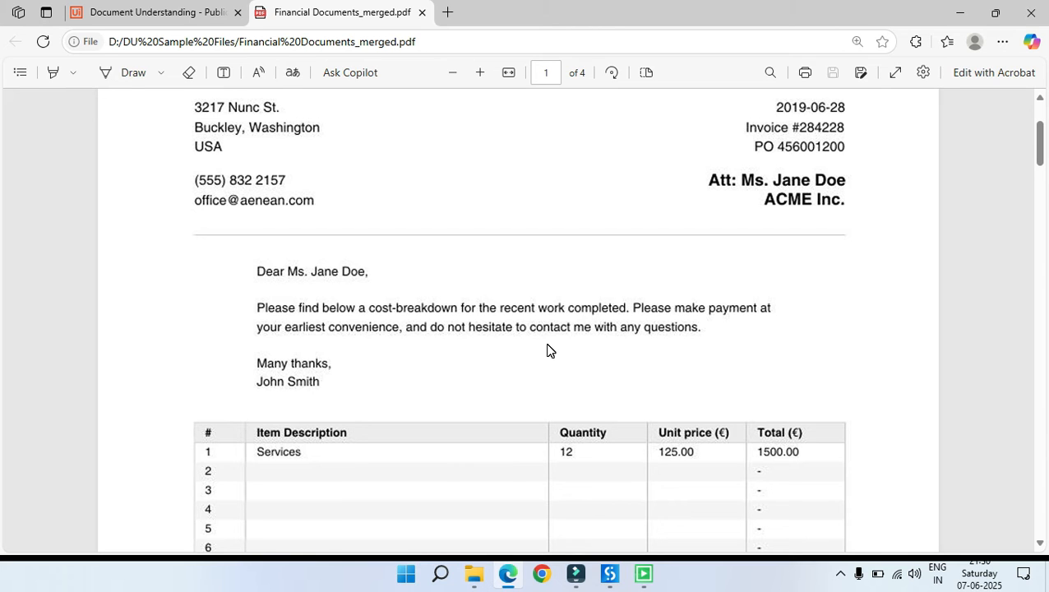
left_click(959, 12)
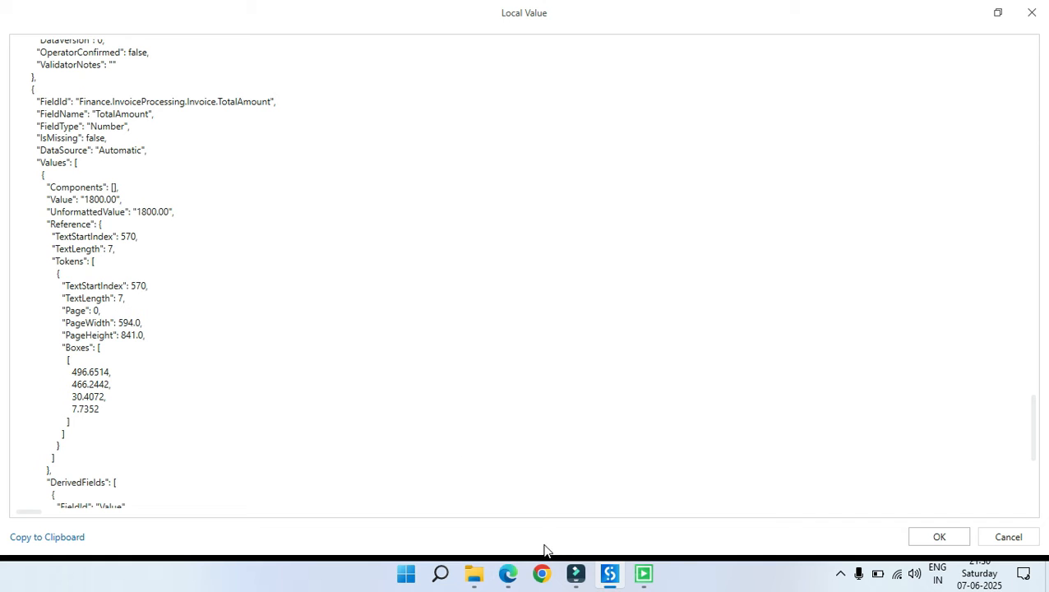
Compare the extracted TotalAmount with the total on the invoice PDF, and close the extraction results value
left_click(508, 574)
scroll(918, 239, "down", 1)
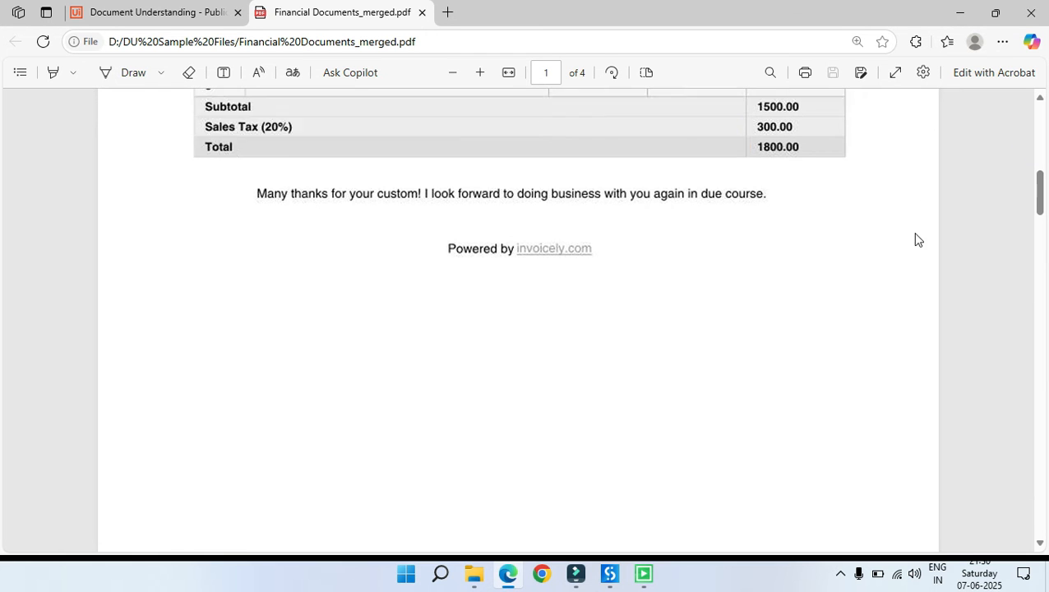
scroll(918, 240, "down", 5)
left_click(959, 13)
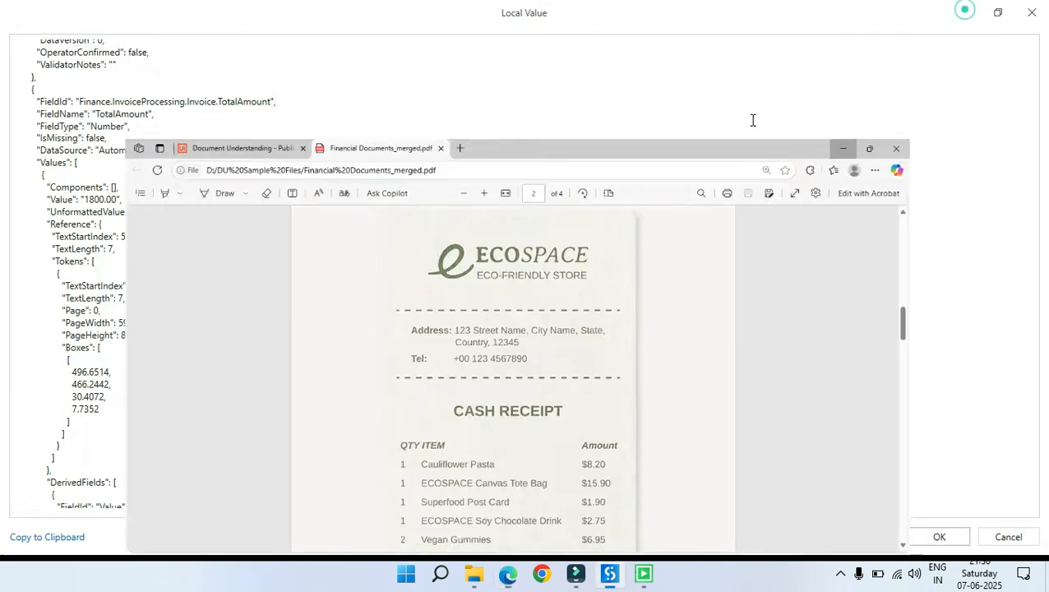
scroll(644, 374, "down", 10)
scroll(264, 464, "up", 20)
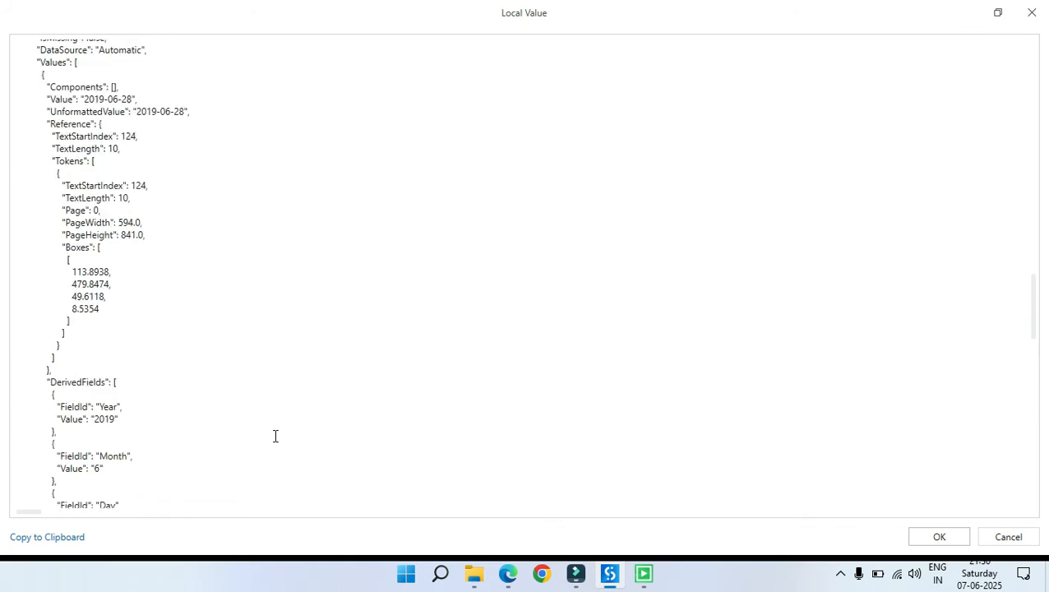
scroll(276, 436, "up", 15)
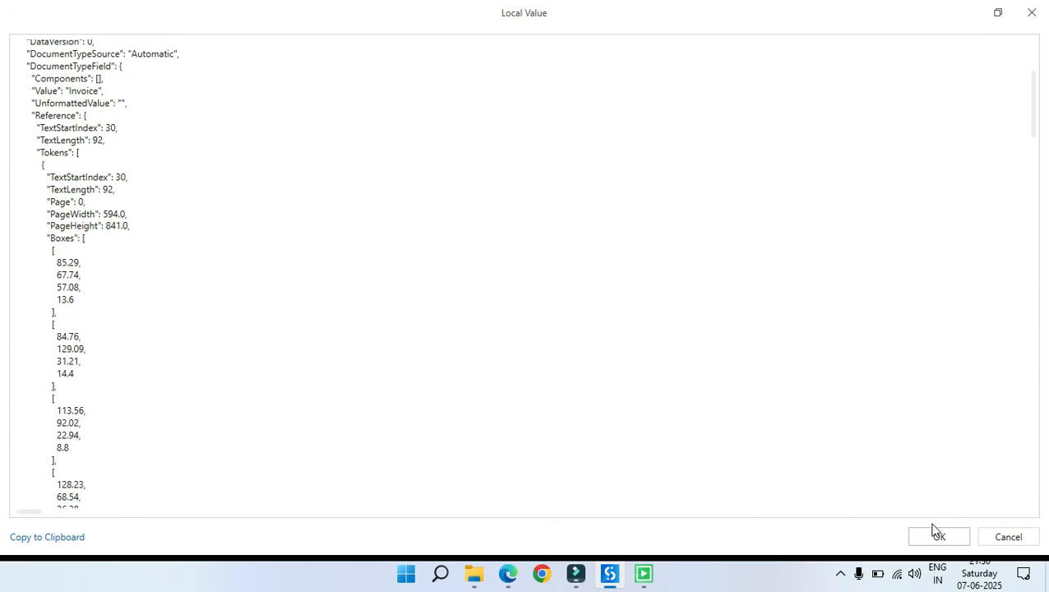
left_click(937, 536)
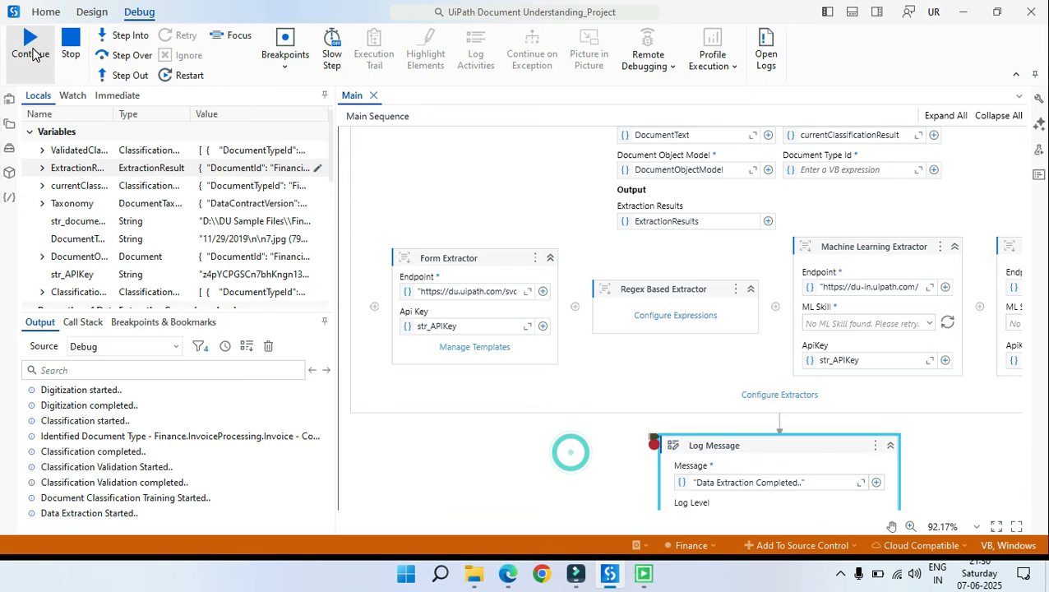
Continue the debug run to the next document's extraction breakpoint and open the ExtractionResults variable's value in a maximized window
left_click(32, 49)
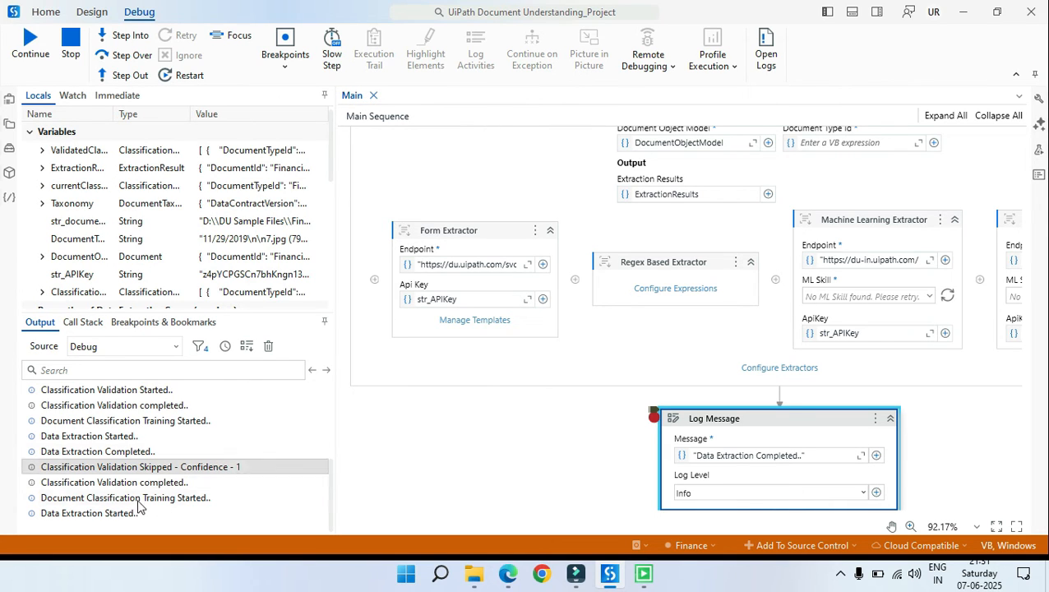
left_click(528, 458)
left_click(318, 171)
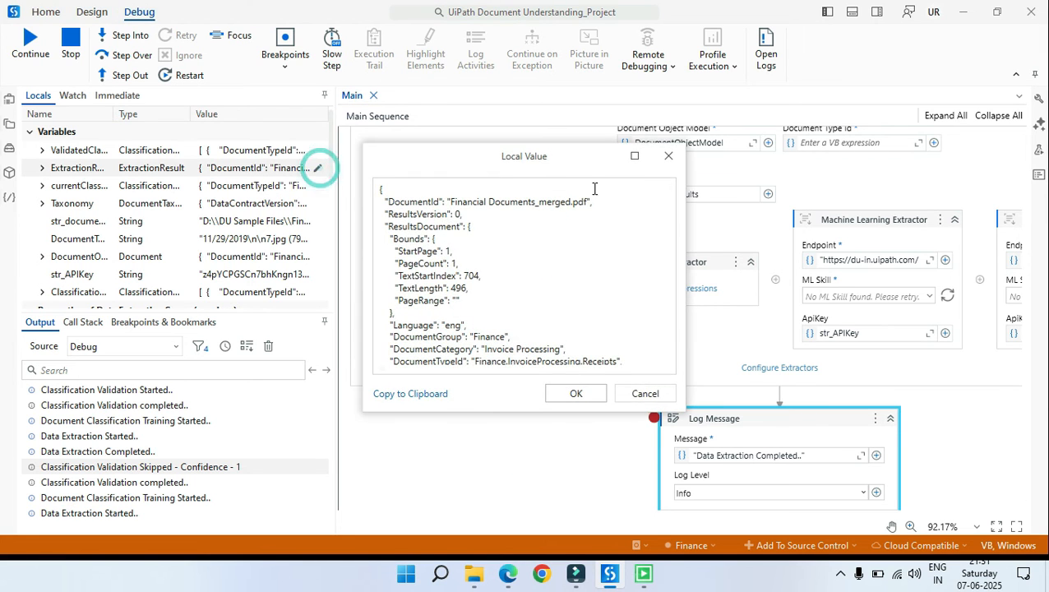
left_click(633, 156)
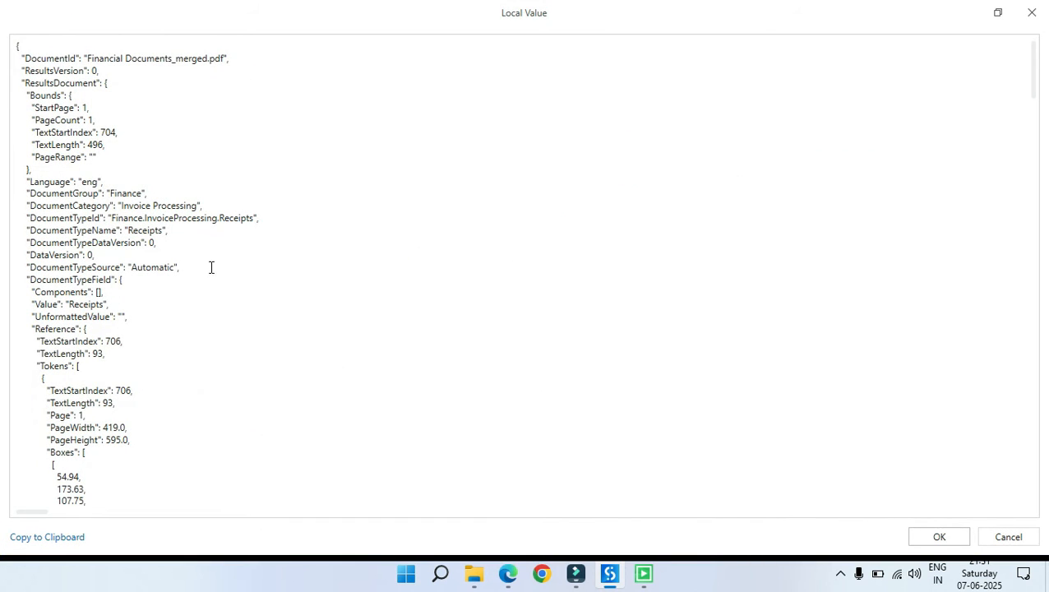
Check the DocumentTypeId in the extraction results against the document on page 2 of the merged PDF in Edge
triple_click(301, 223)
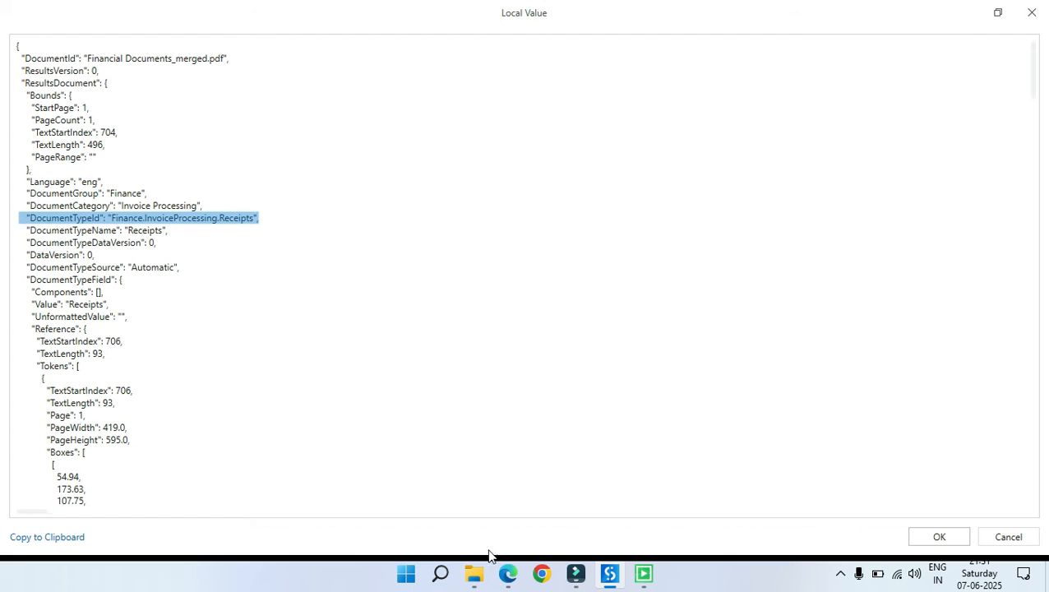
left_click(511, 579)
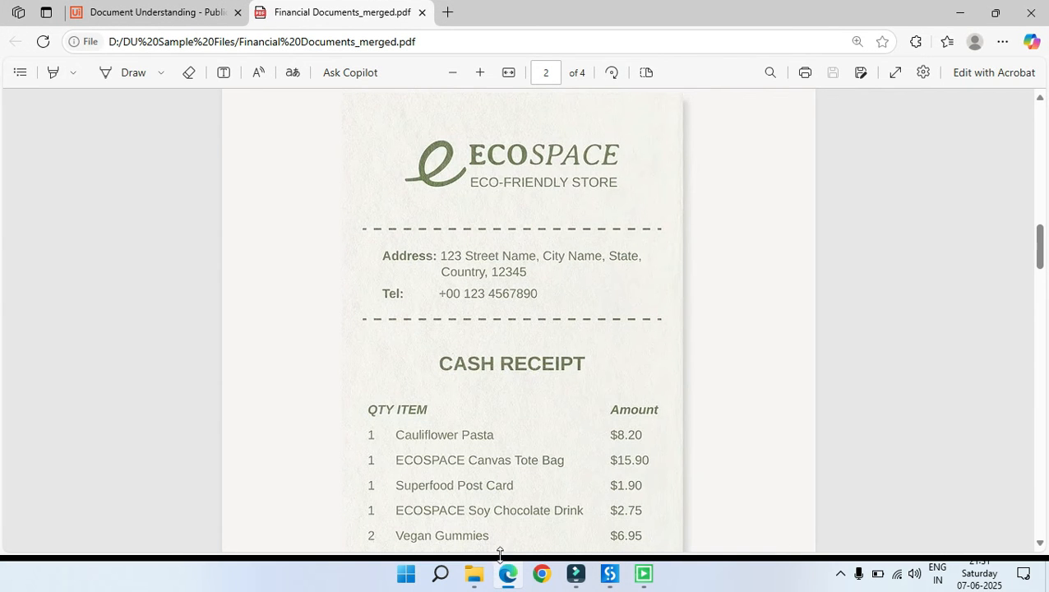
left_click(516, 577)
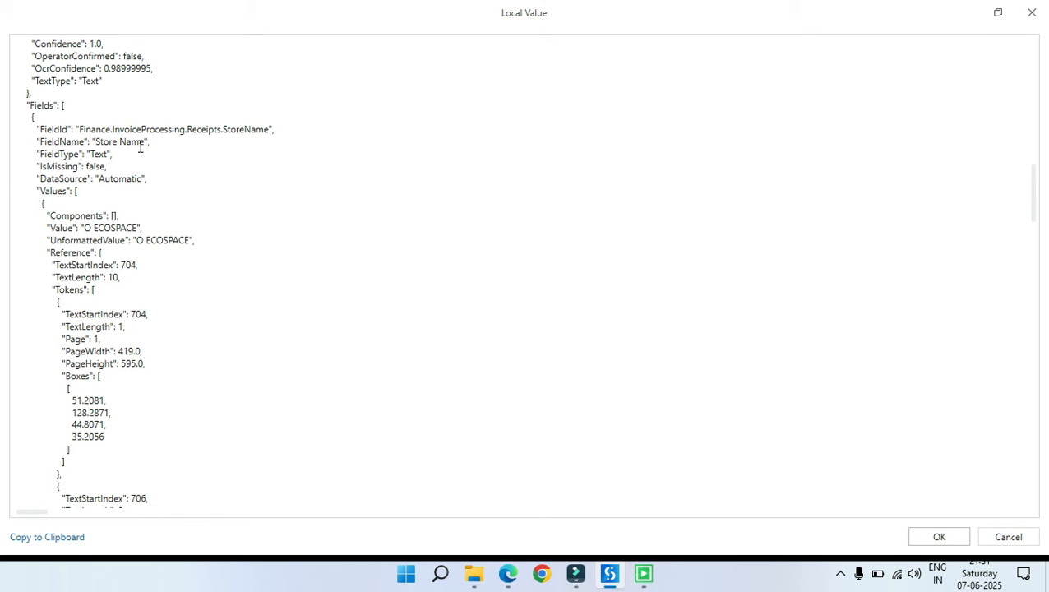
Compare the extracted Store Name value with the store name printed on the cash receipt in the PDF
left_click_drag(146, 143, 95, 143)
left_click_drag(137, 227, 85, 232)
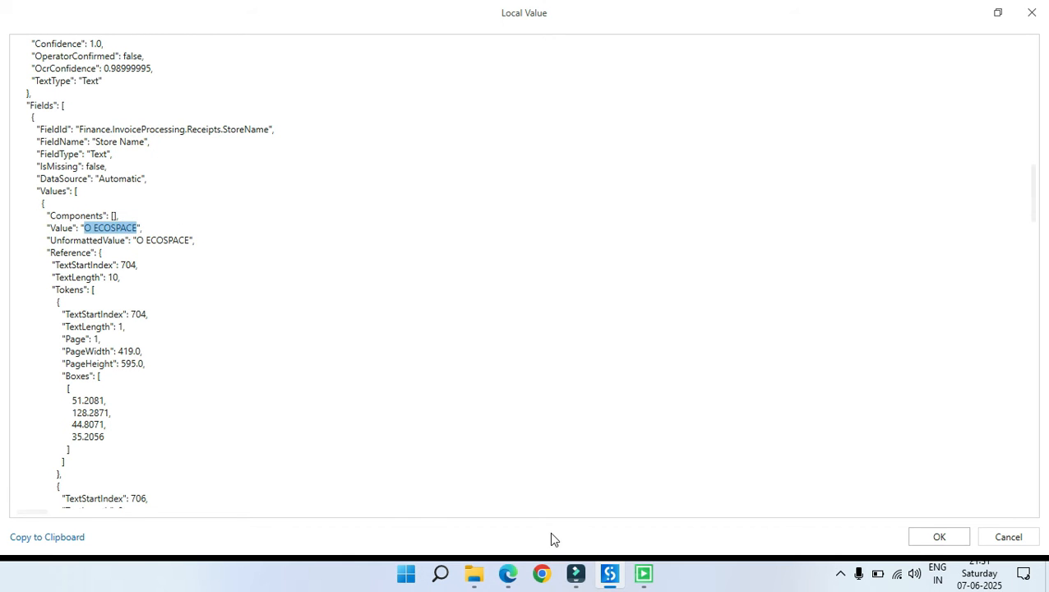
left_click(508, 573)
scroll(544, 237, "up", 2)
scroll(485, 296, "down", 1)
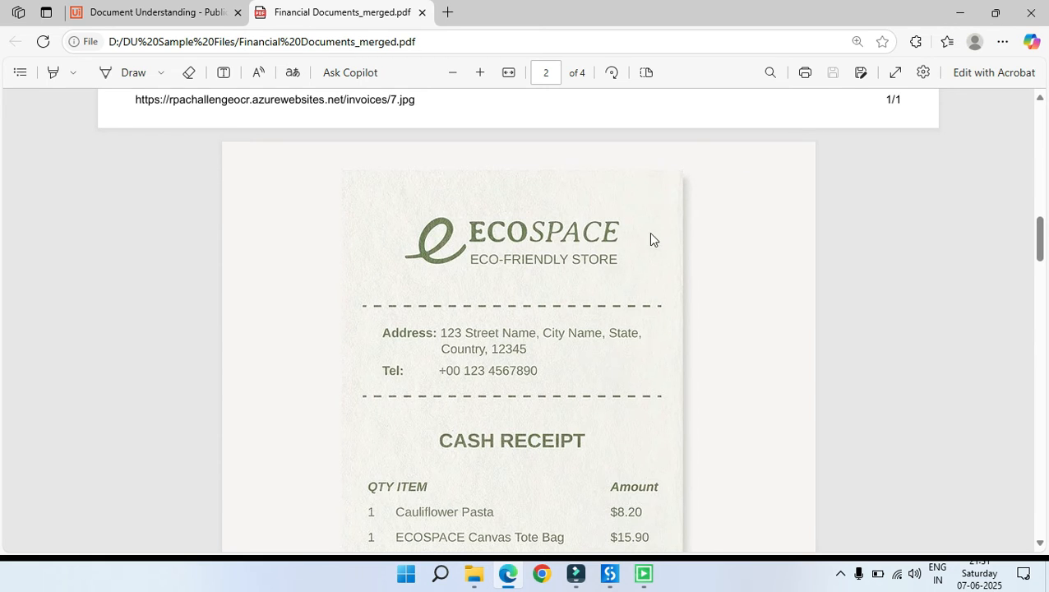
left_click(960, 13)
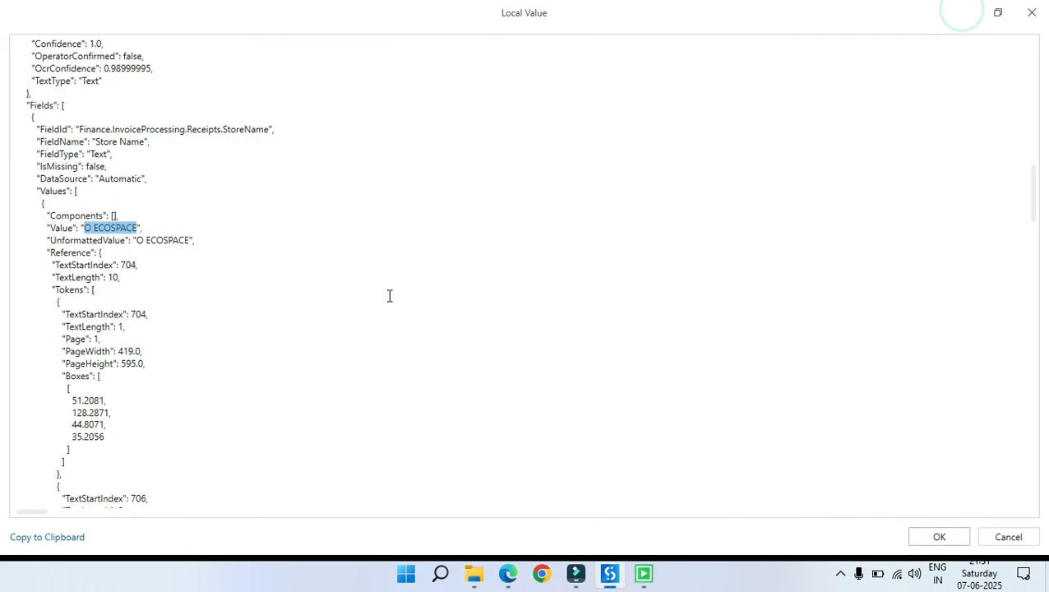
Examine the Store Name field's reference tokens and confidence scores in the receipt's extraction results
left_click(390, 296)
scroll(295, 270, "down", 1)
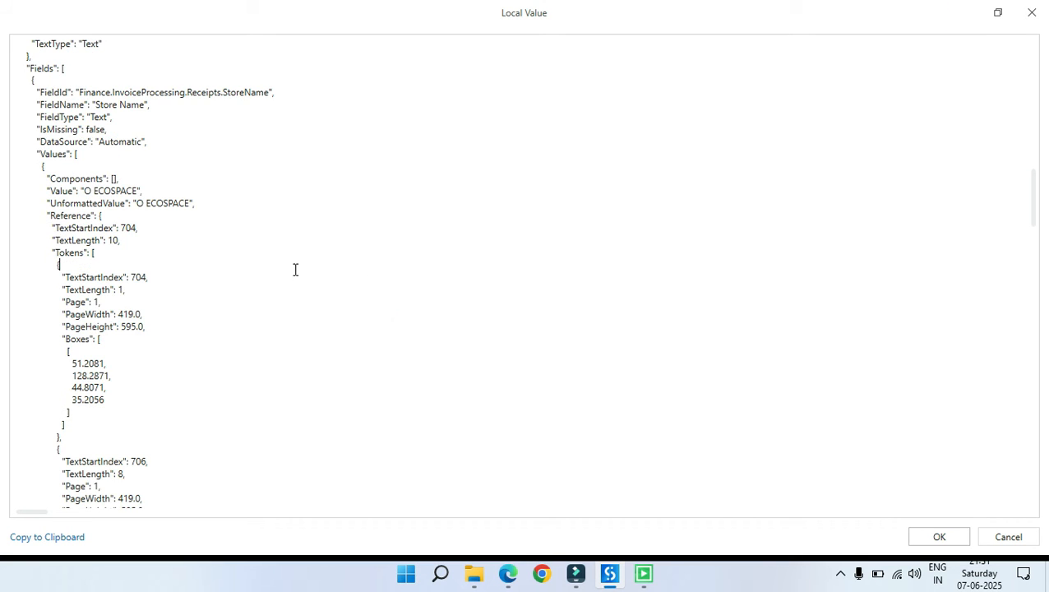
scroll(255, 277, "down", 1)
scroll(170, 261, "down", 1)
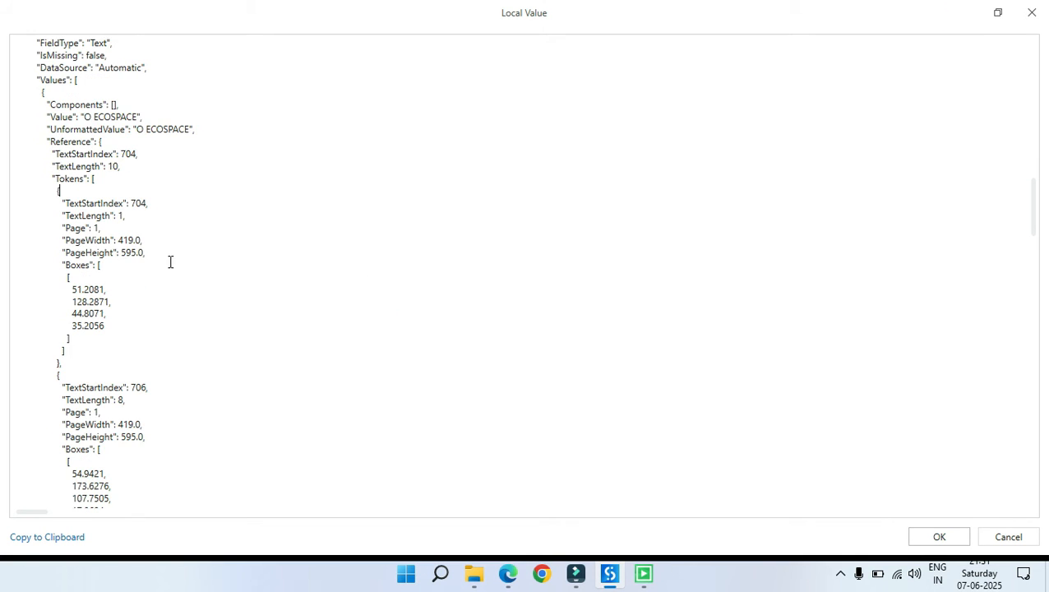
scroll(135, 346, "down", 6)
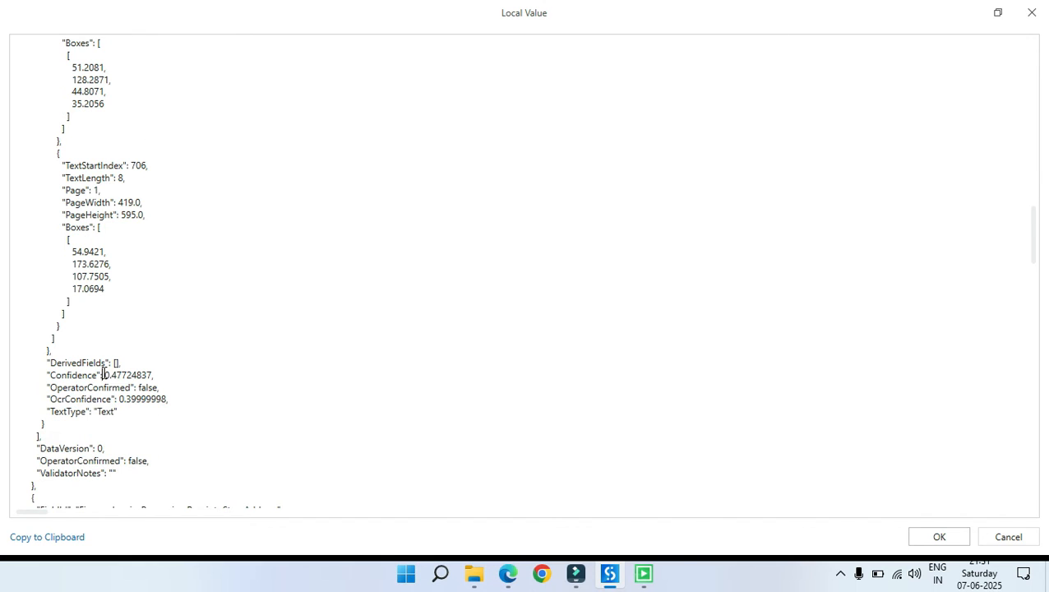
double_click(100, 379)
left_click(194, 414)
scroll(229, 329, "up", 4)
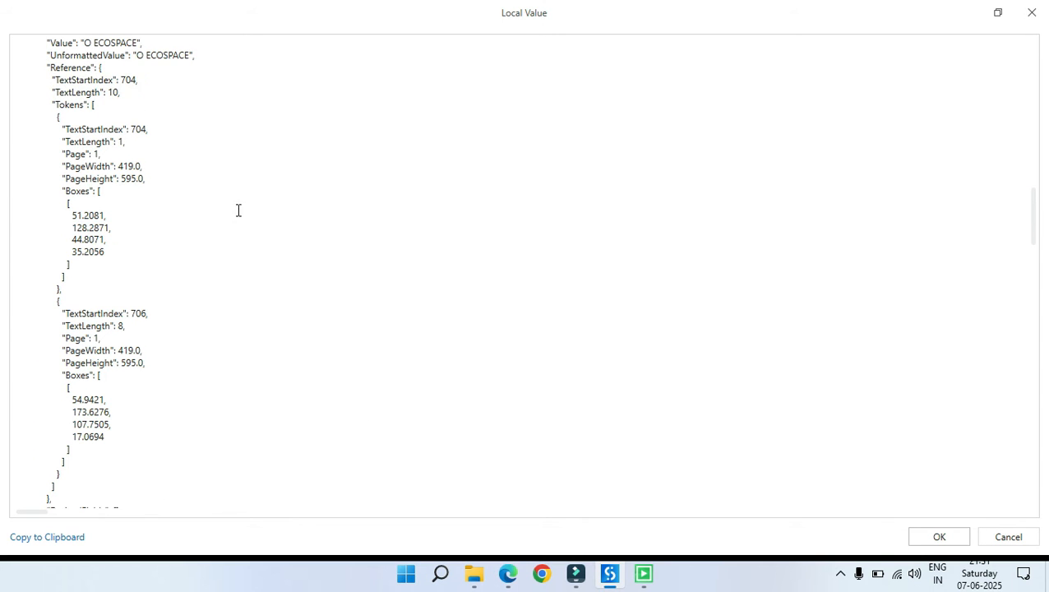
Locate the Store Address field in the receipt's extraction results and highlight its extracted value
scroll(288, 354, "down", 12)
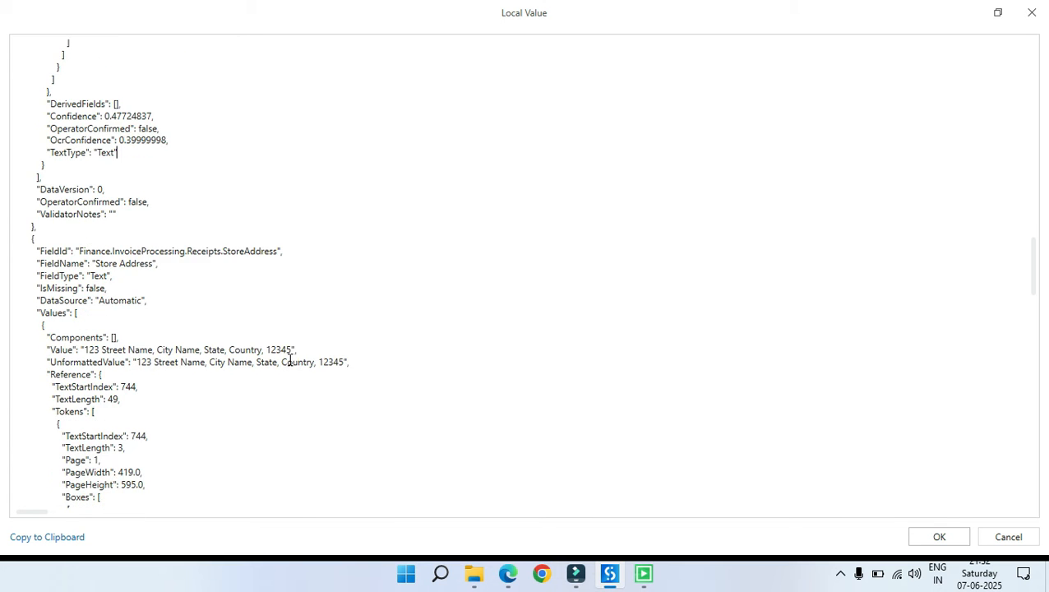
scroll(279, 296, "down", 2)
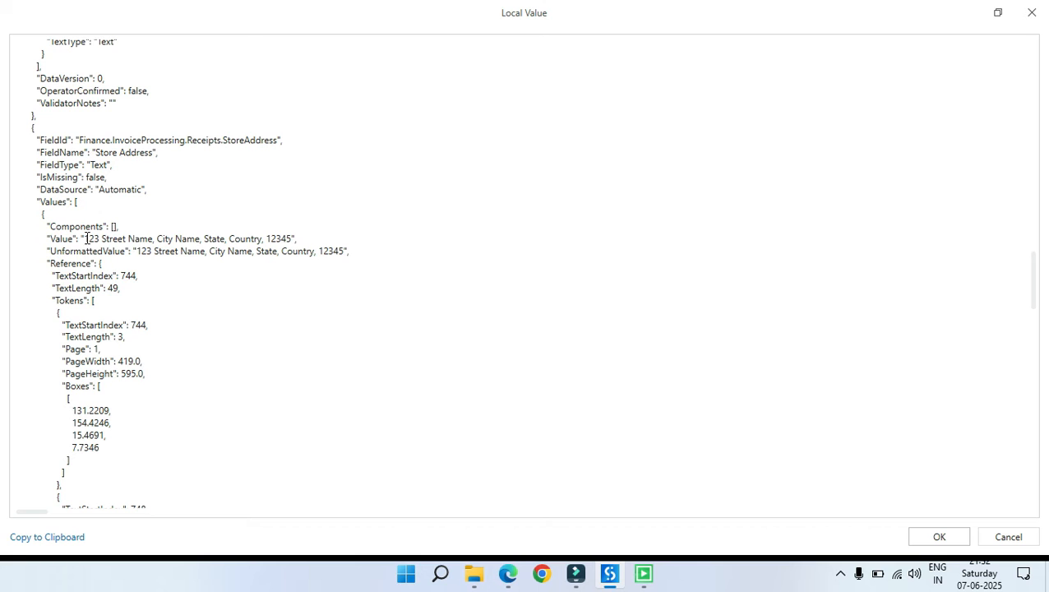
left_click_drag(83, 239, 292, 239)
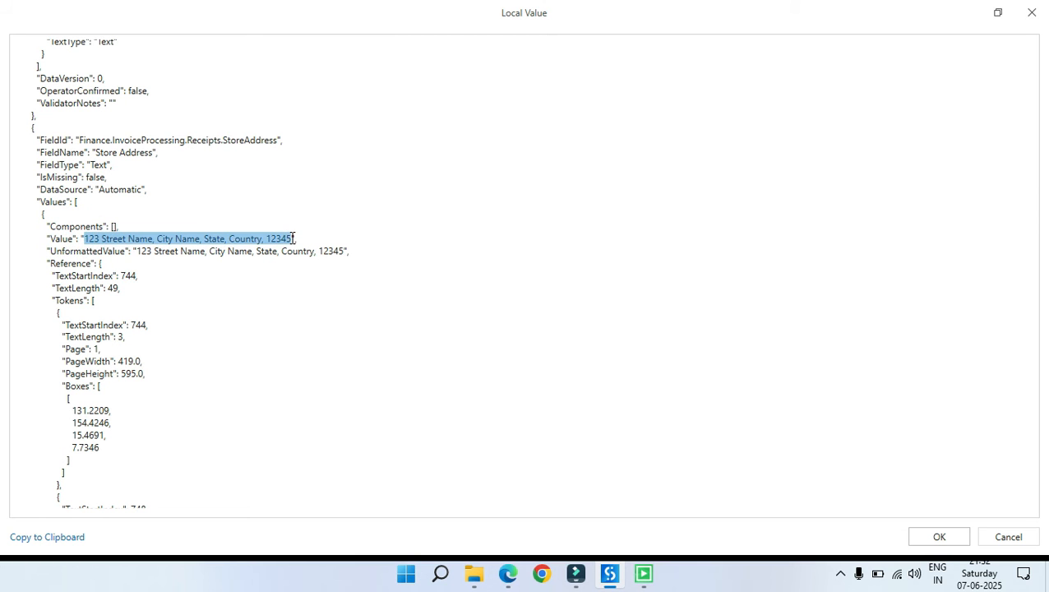
Examine the Store Address field's reference tokens and confidence scores in the receipt's extraction results
scroll(267, 423, "down", 5)
scroll(145, 472, "down", 2)
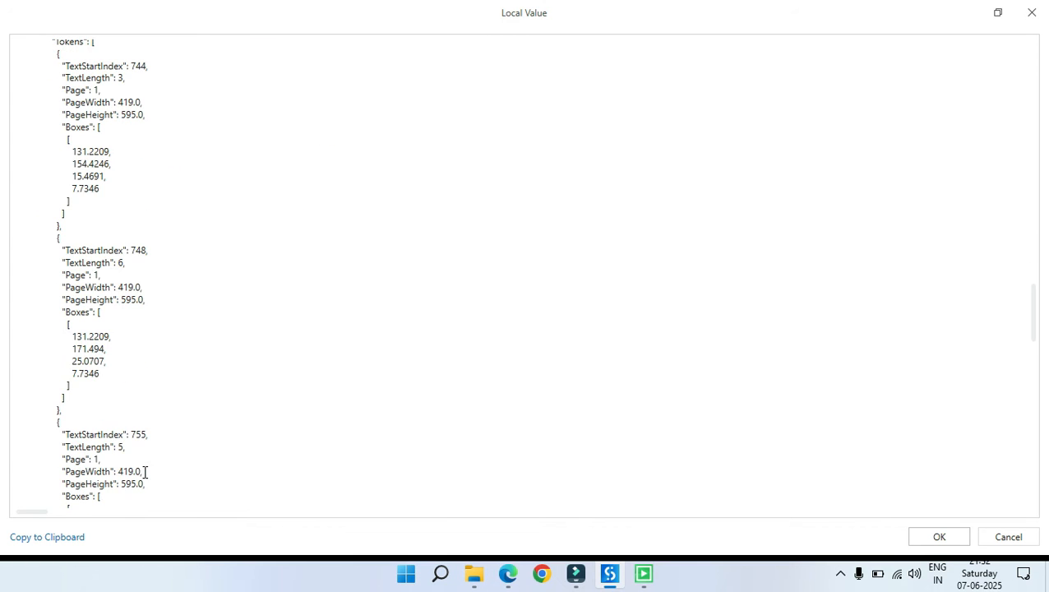
scroll(108, 473, "down", 20)
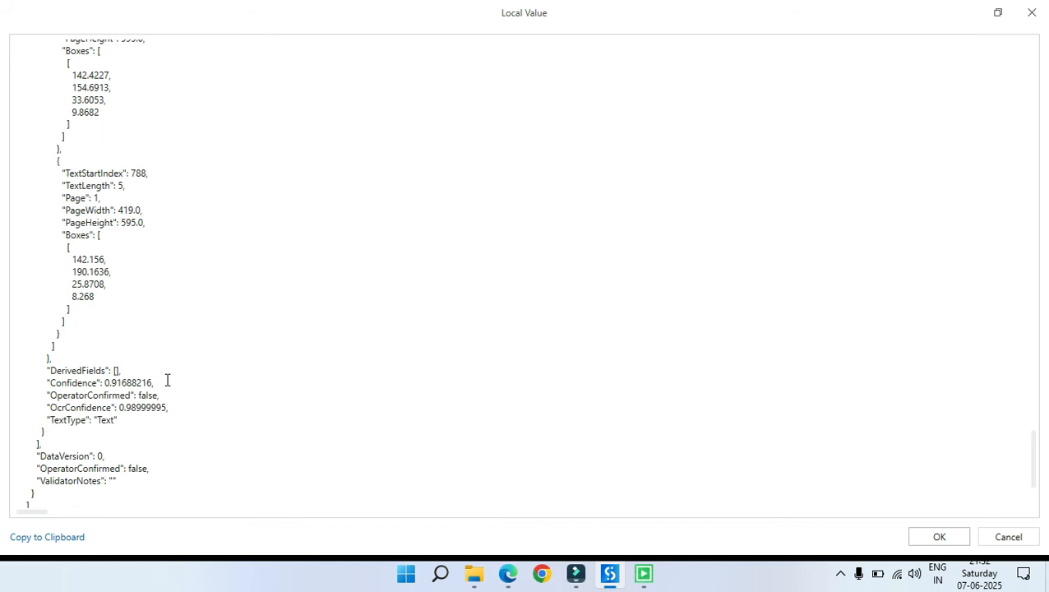
Compare the extracted Store Address with the address printed on the cash receipt in the merged PDF in Edge
left_click(508, 574)
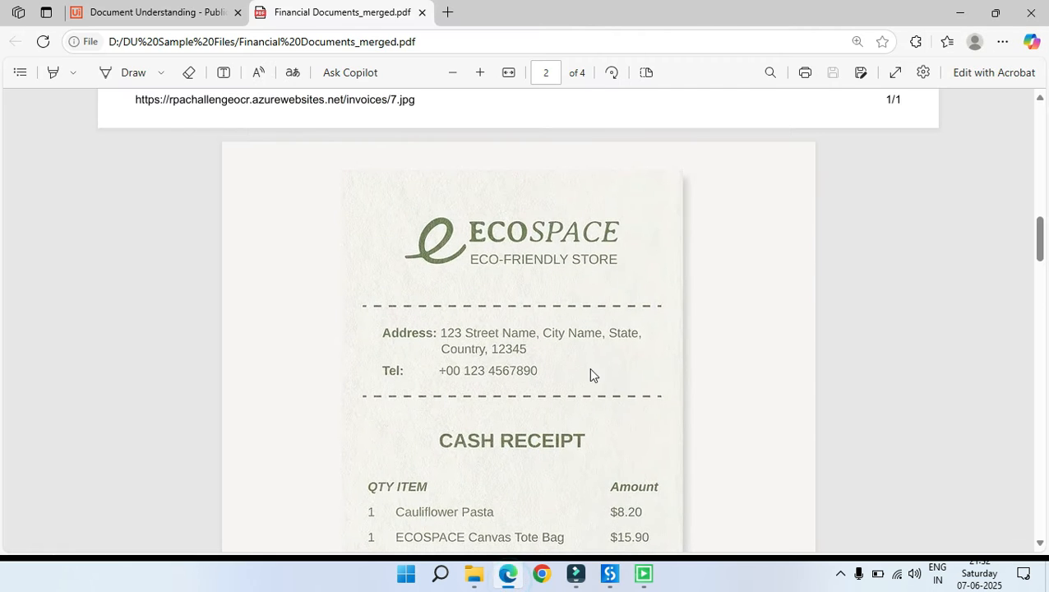
scroll(590, 374, "down", 2)
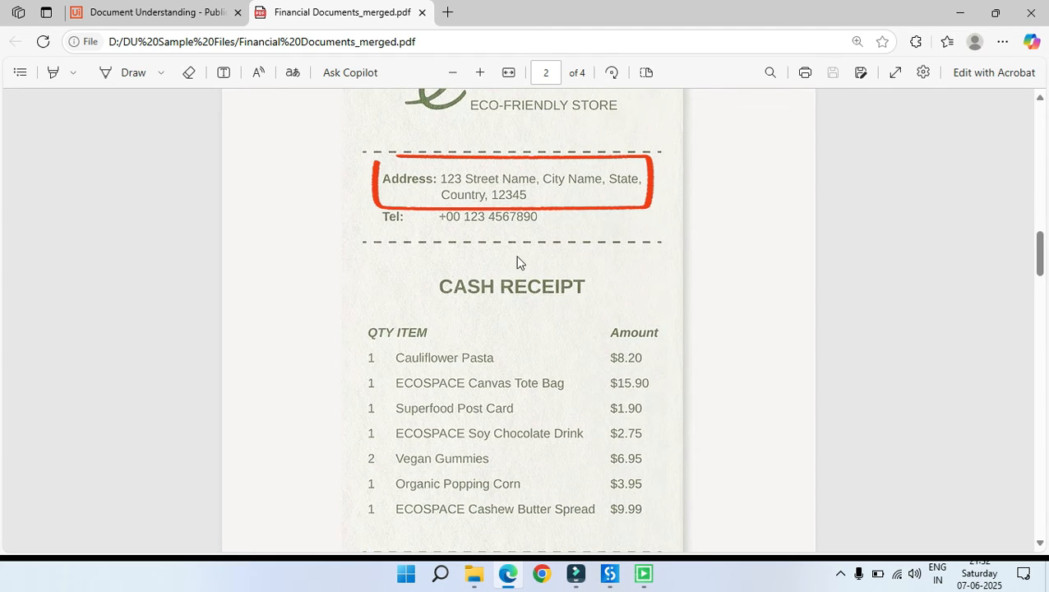
scroll(508, 464, "down", 5)
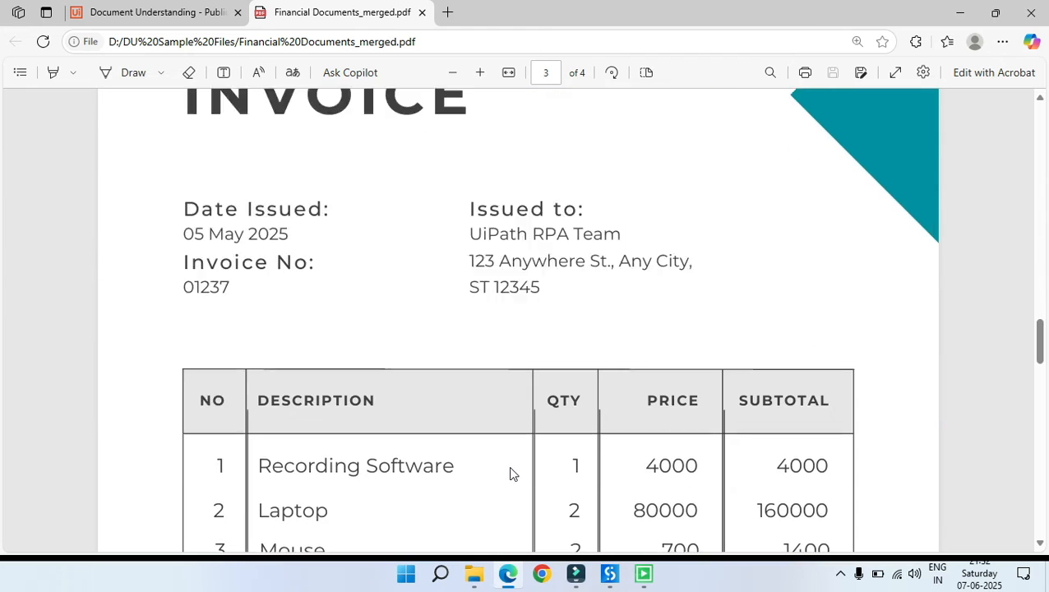
scroll(510, 474, "up", 1)
left_click(959, 14)
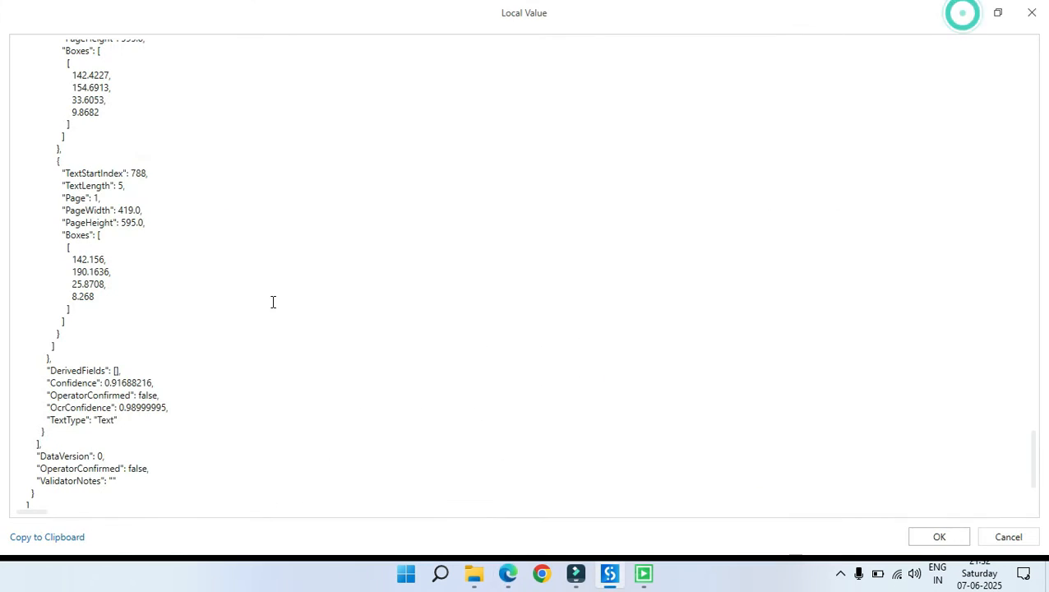
Close the receipt's extraction results and continue the debug run to the Classification Station
left_click(1041, 16)
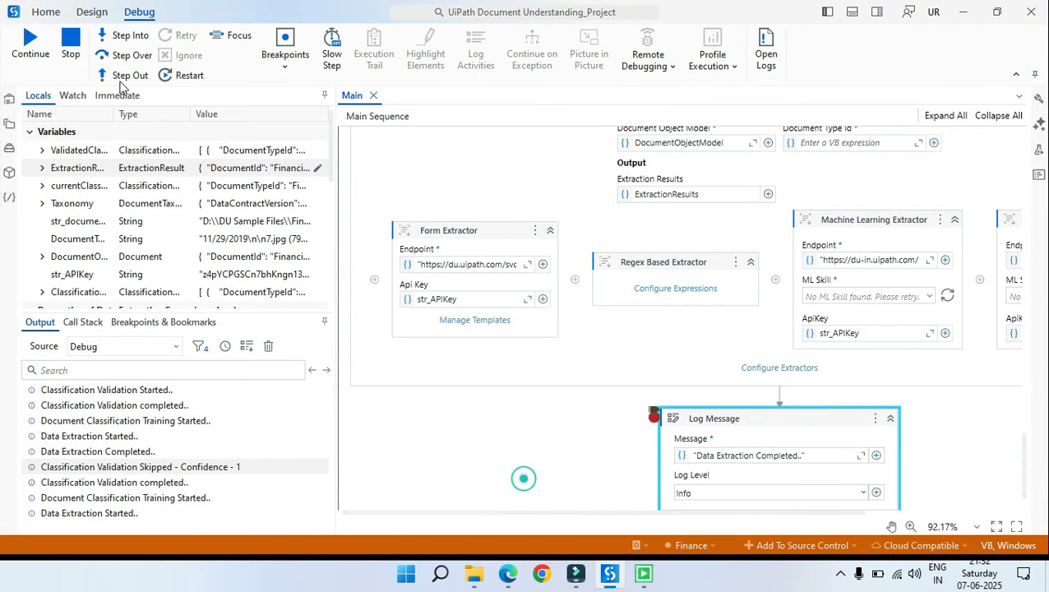
left_click(29, 43)
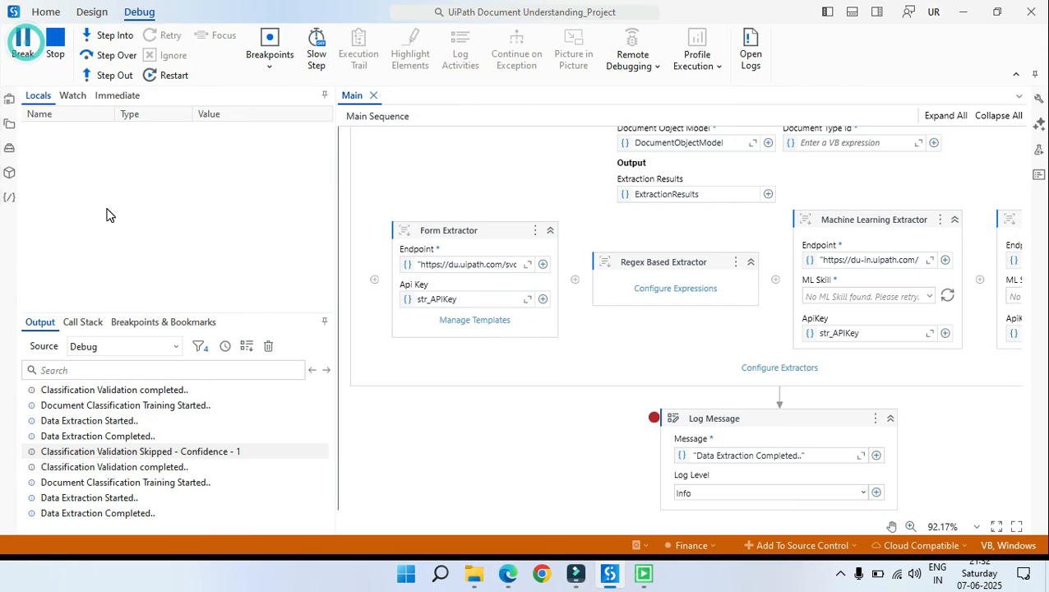
left_click(174, 9)
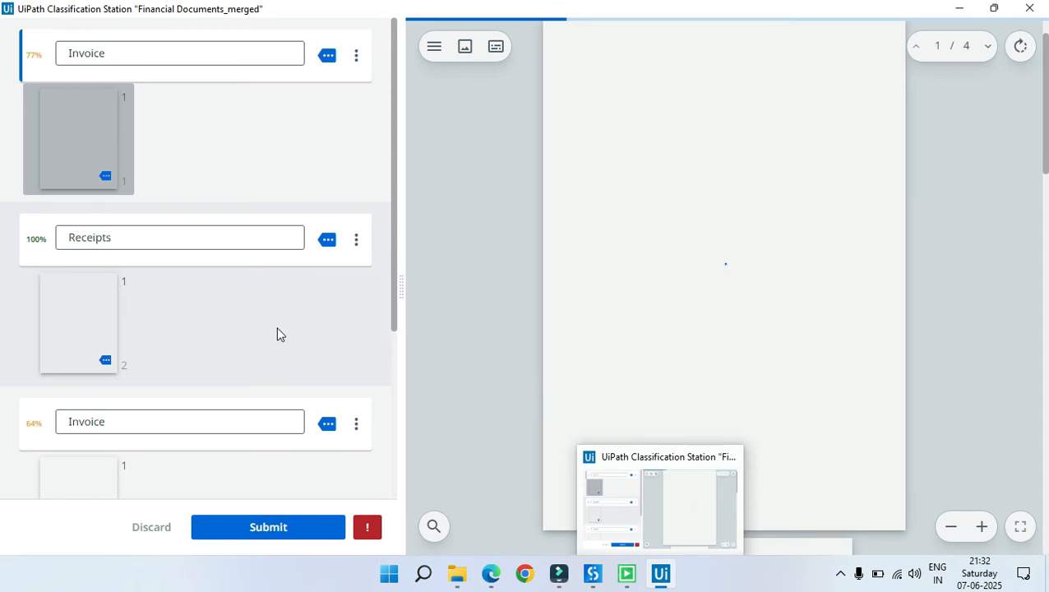
Confirm the documents on pages 3 and 4 as Invoice and submit the classification
left_click(277, 322)
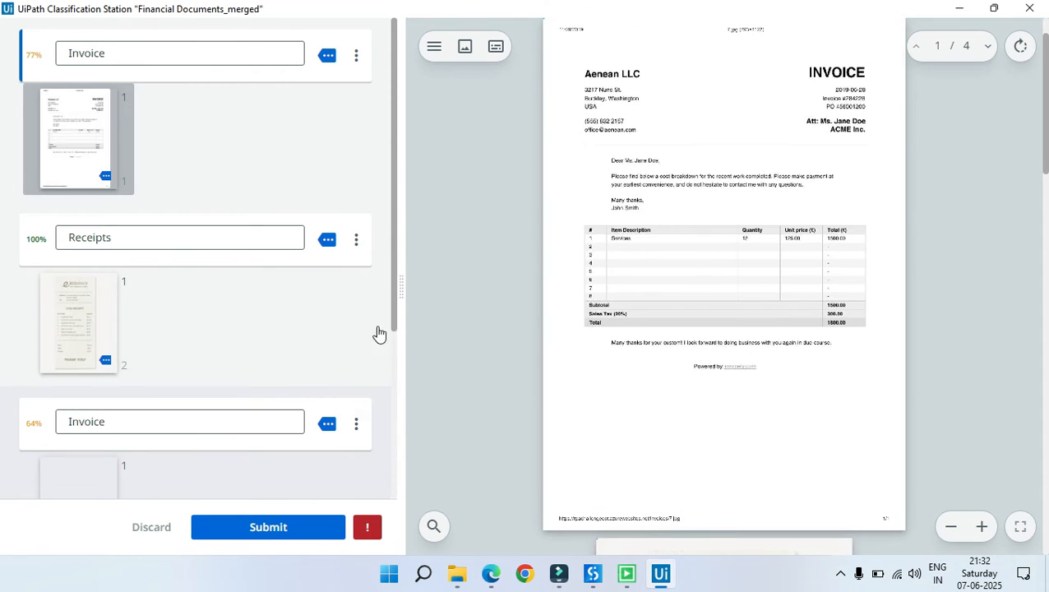
left_click(111, 43)
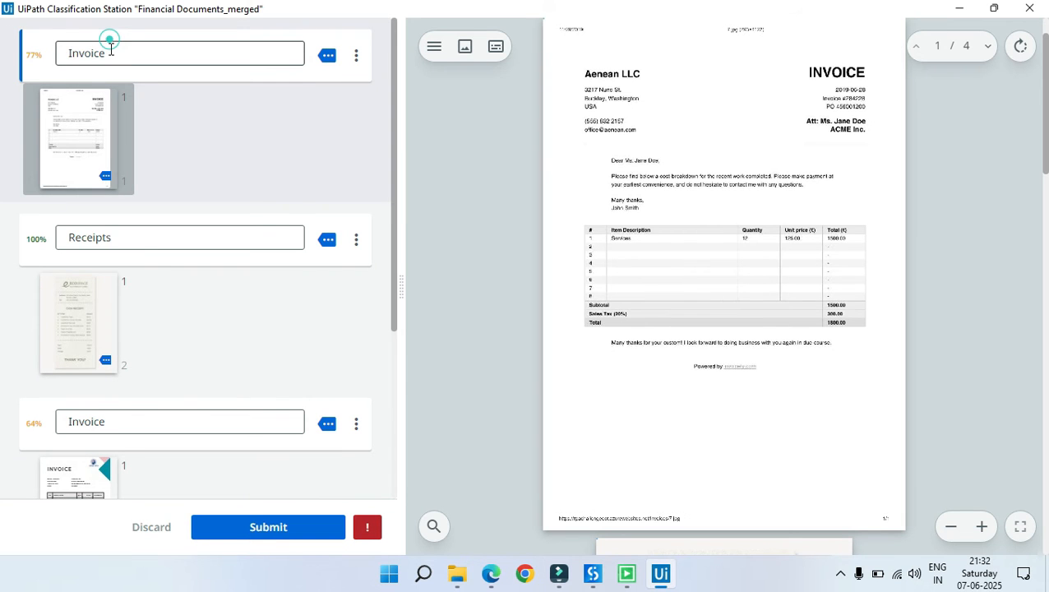
scroll(120, 297, "down", 3)
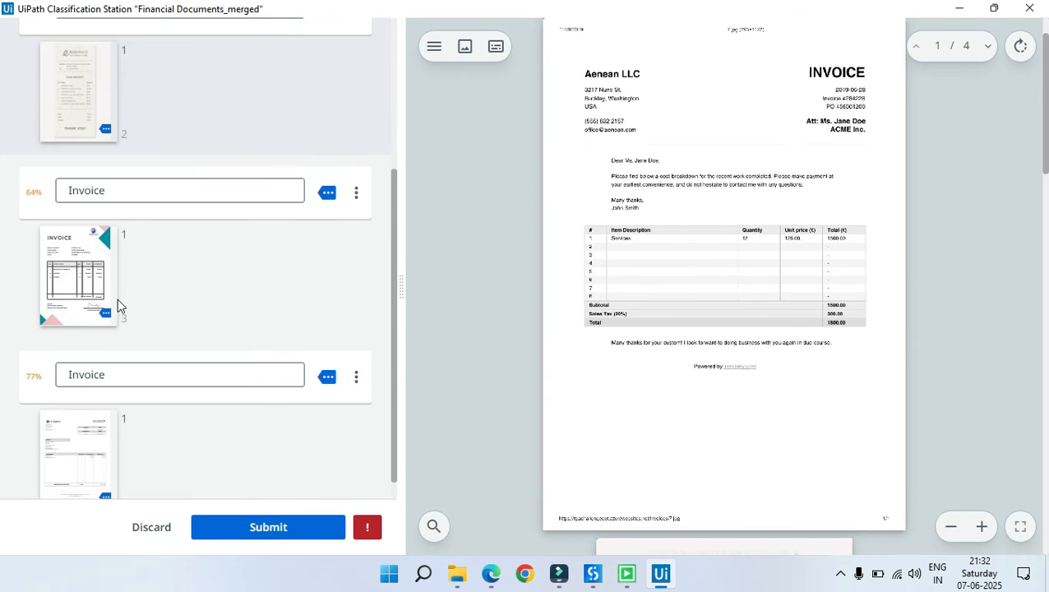
left_click(83, 210)
left_click(115, 192)
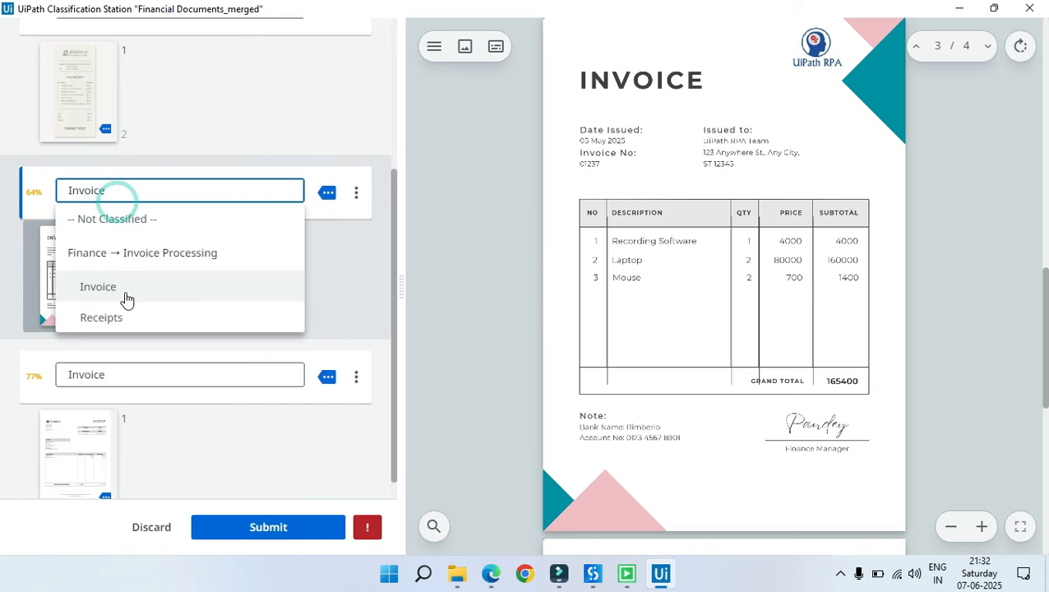
left_click(125, 299)
left_click(138, 374)
left_click(128, 470)
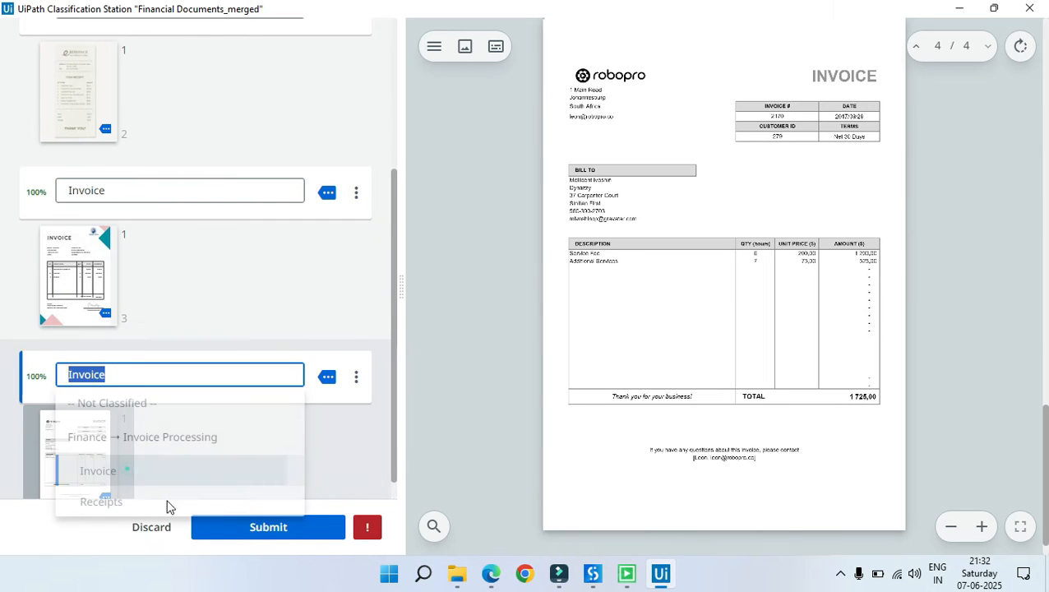
left_click(254, 531)
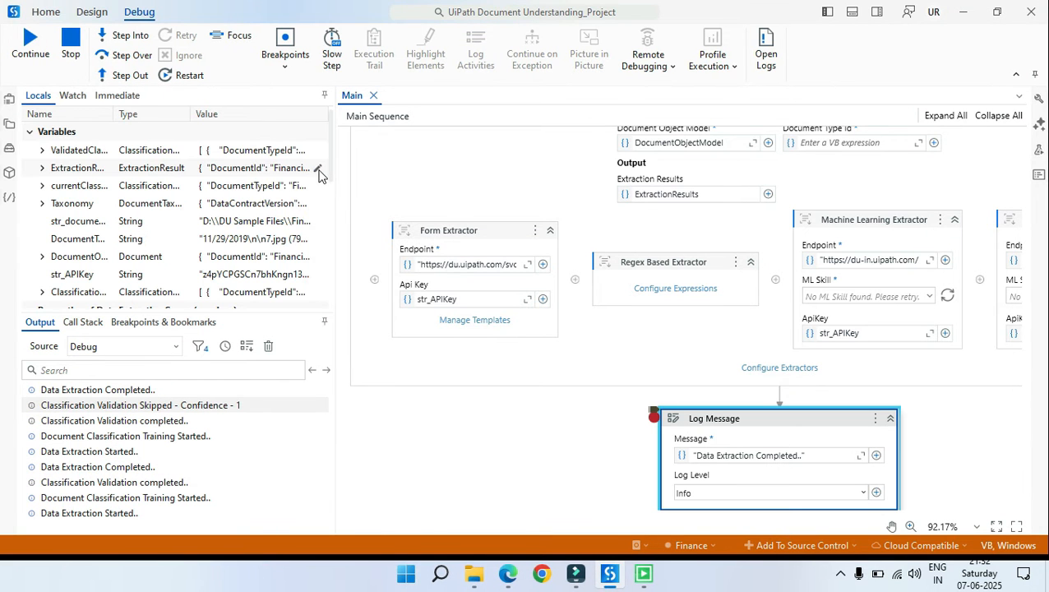
Open the full ExtractionResults value for the newly processed document and highlight its DocumentTypeId
left_click(317, 169)
left_click(627, 157)
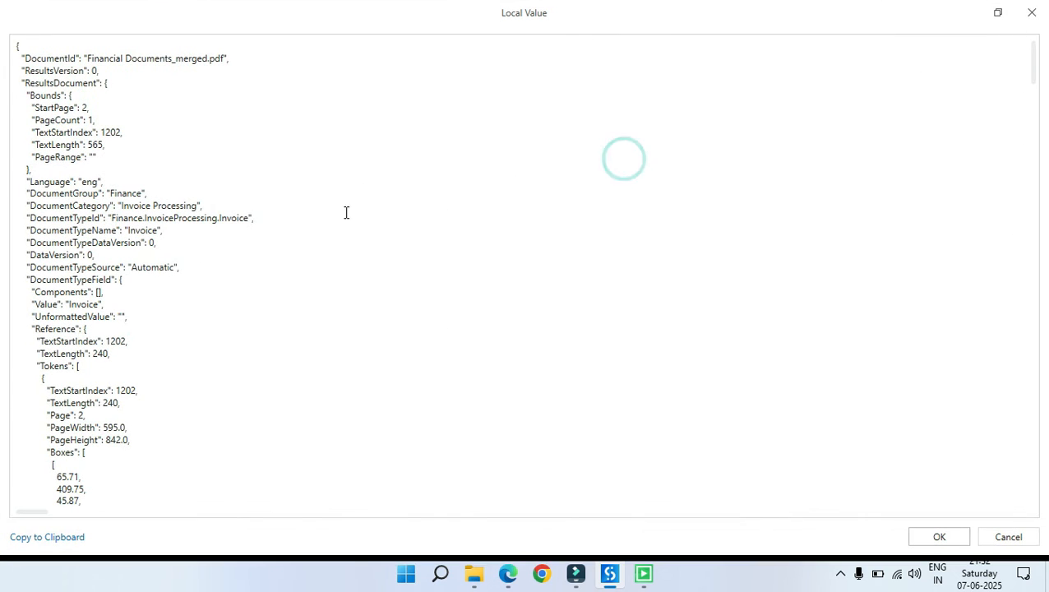
left_click_drag(258, 218, 182, 220)
Compare the extracted InvoiceNumber value with the invoice number printed on page 3 of the merged PDF in Edge
scroll(213, 269, "down", 14)
scroll(264, 241, "down", 10)
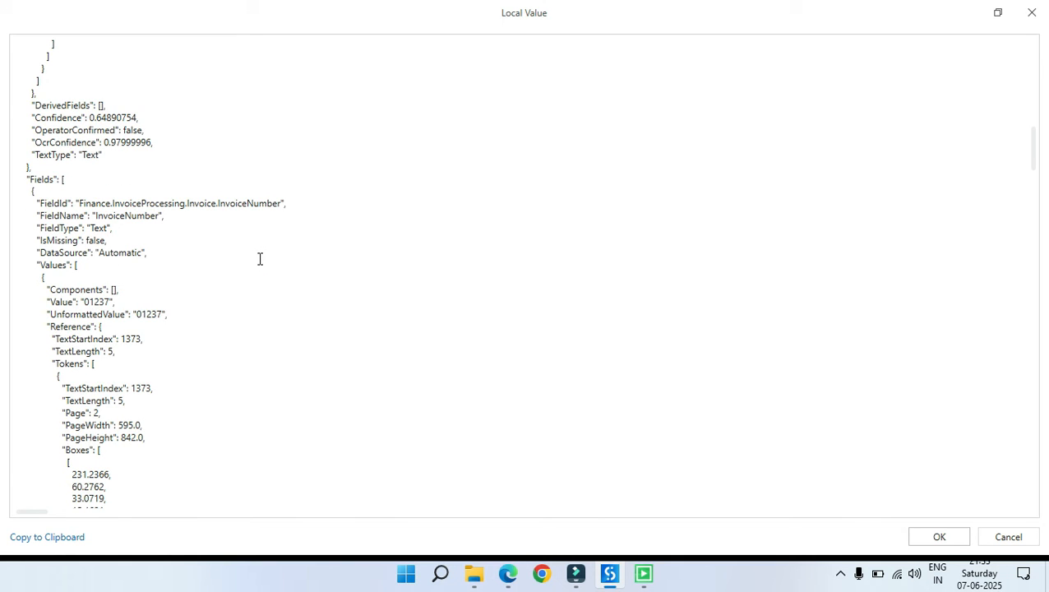
scroll(260, 259, "down", 4)
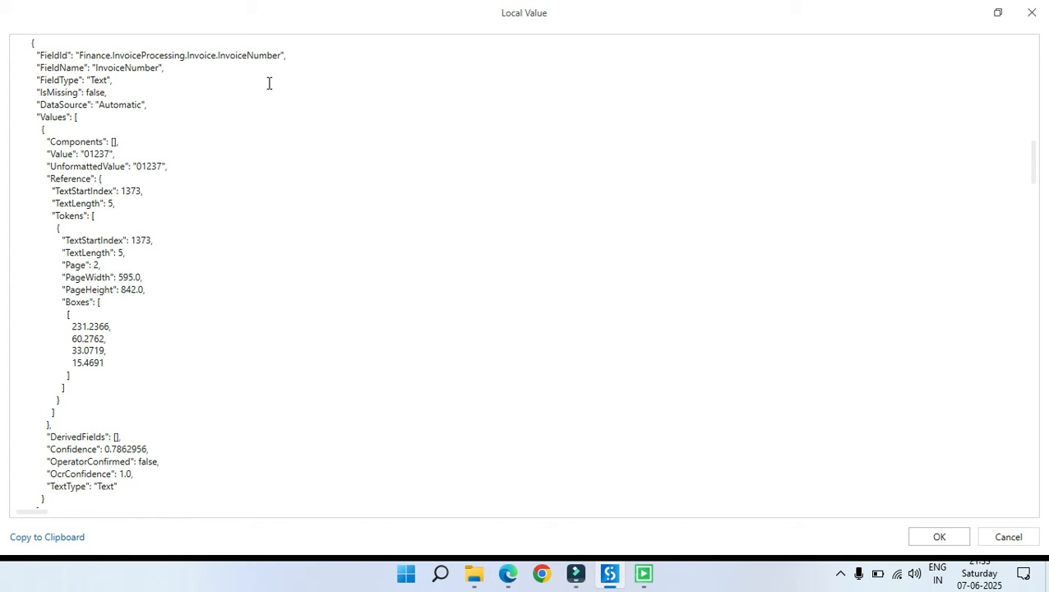
left_click_drag(146, 167, 141, 166)
left_click(508, 573)
scroll(276, 324, "down", 4)
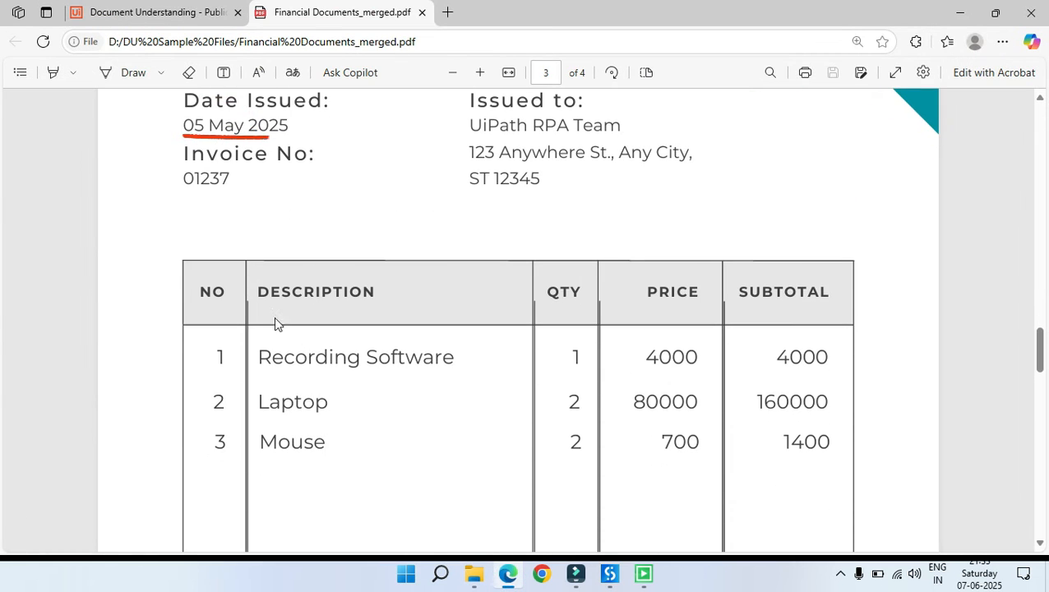
left_click_drag(230, 180, 185, 178)
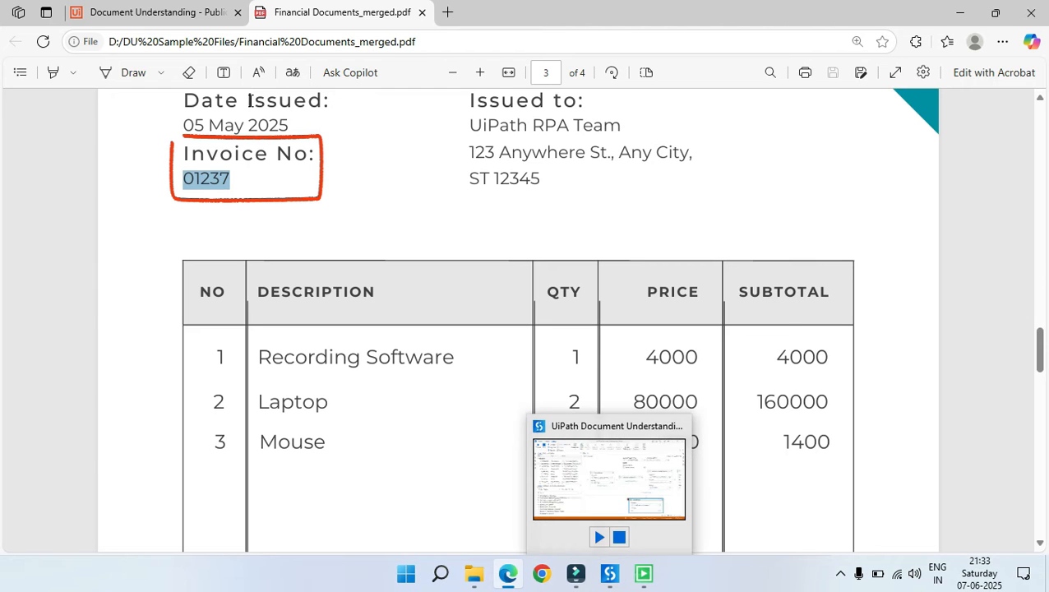
Highlight the issue date on the PDF invoice and compare it with the extracted InvoiceDate value in UiPath Studio
left_click_drag(298, 125, 185, 125)
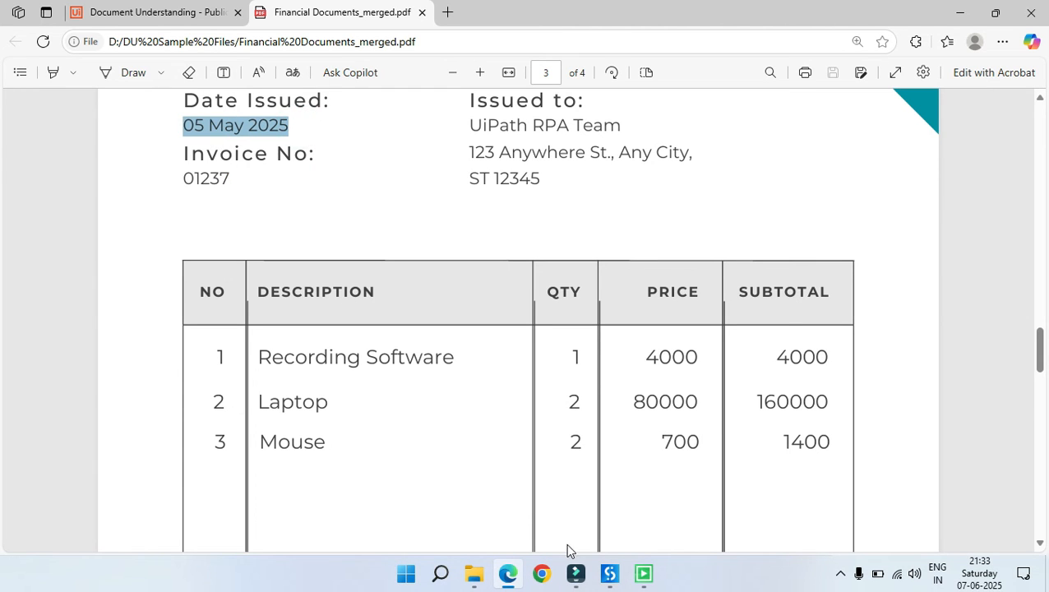
left_click(608, 586)
scroll(152, 296, "down", 10)
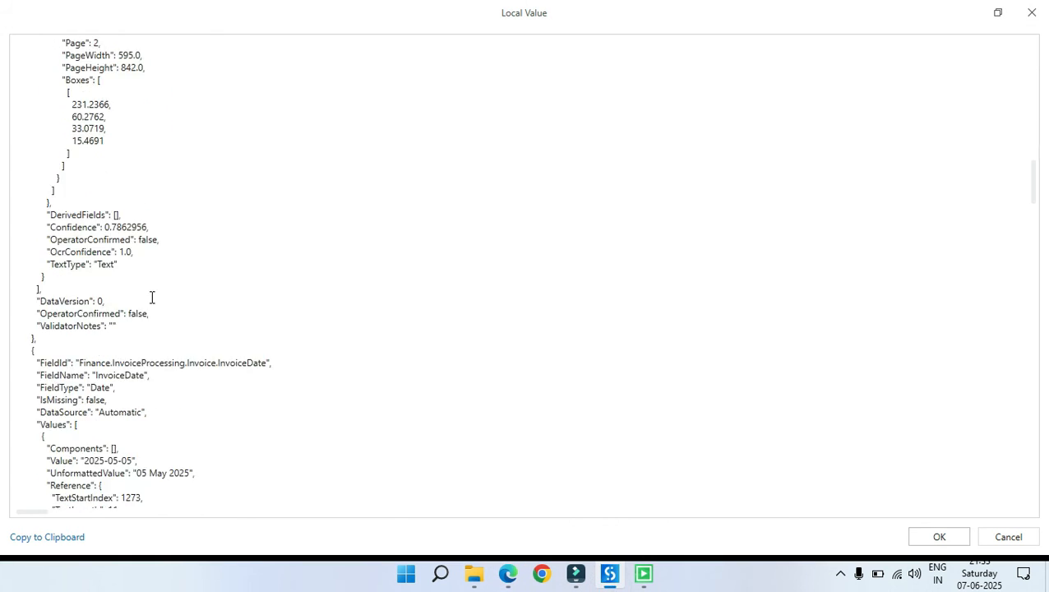
left_click_drag(192, 250, 135, 251)
Locate the extracted CustomerName value and compare it with the "Issued to" name on the PDF invoice in Edge
scroll(213, 271, "down", 20)
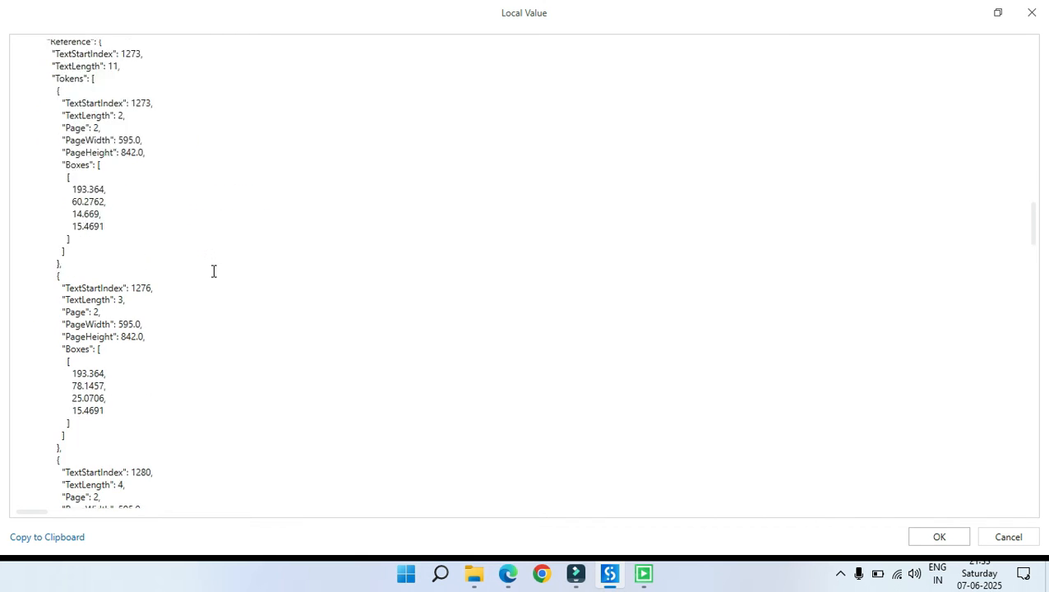
scroll(213, 272, "down", 6)
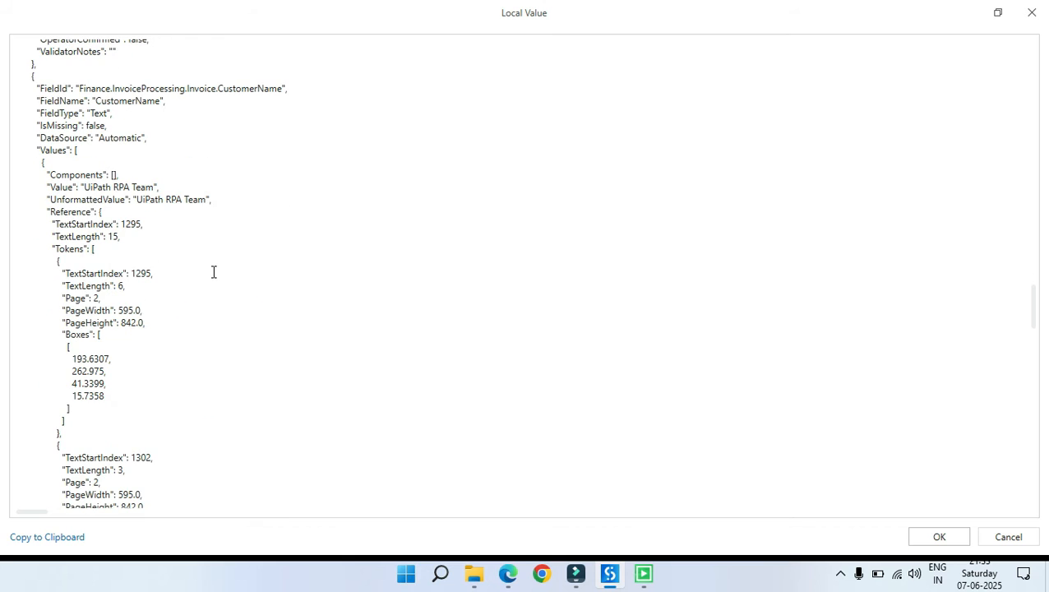
left_click_drag(211, 203, 143, 203)
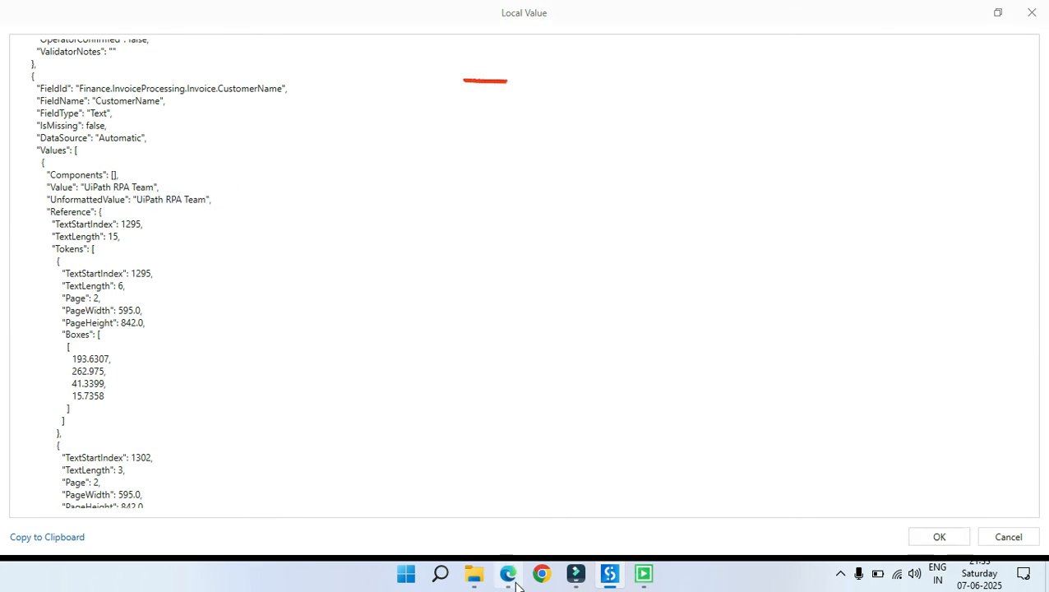
left_click(508, 574)
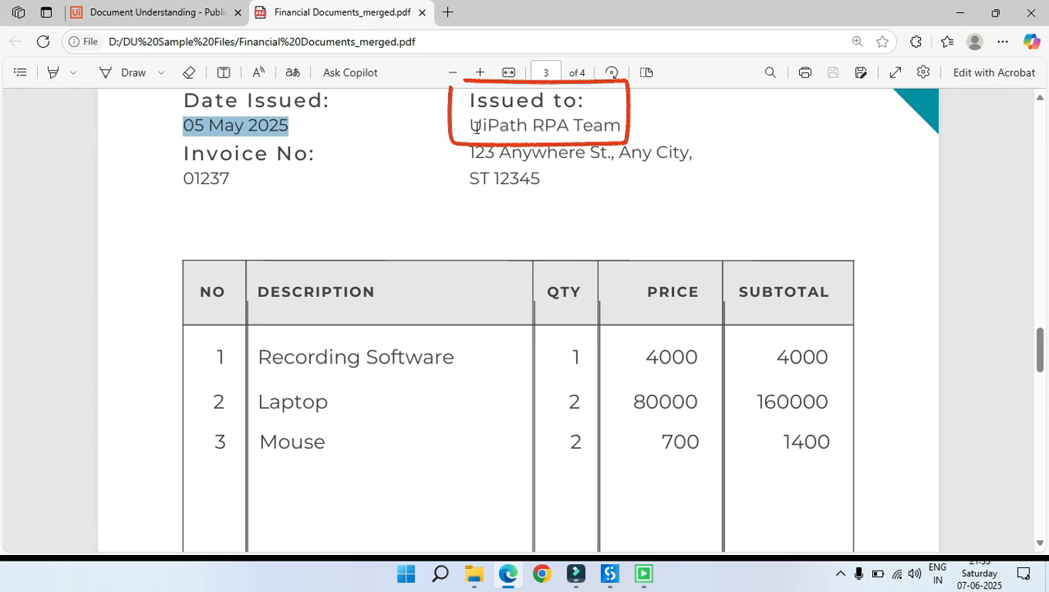
left_click_drag(470, 126, 643, 125)
Highlight the customer address on the PDF invoice, and highlight the extracted CustomerAddress value in the UiPath extraction results
triple_click(544, 179)
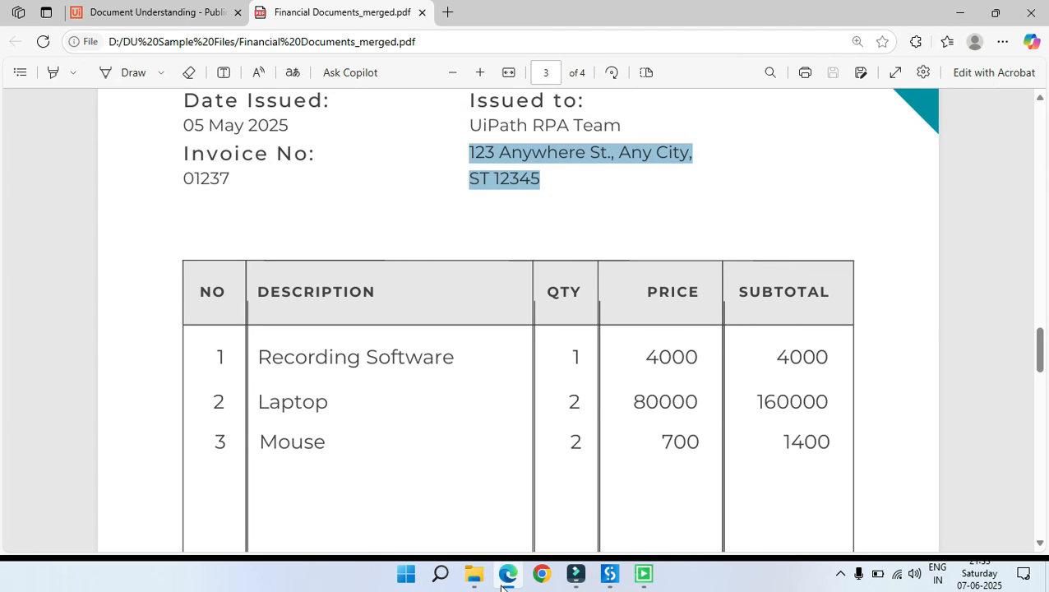
left_click(606, 582)
scroll(232, 316, "down", 15)
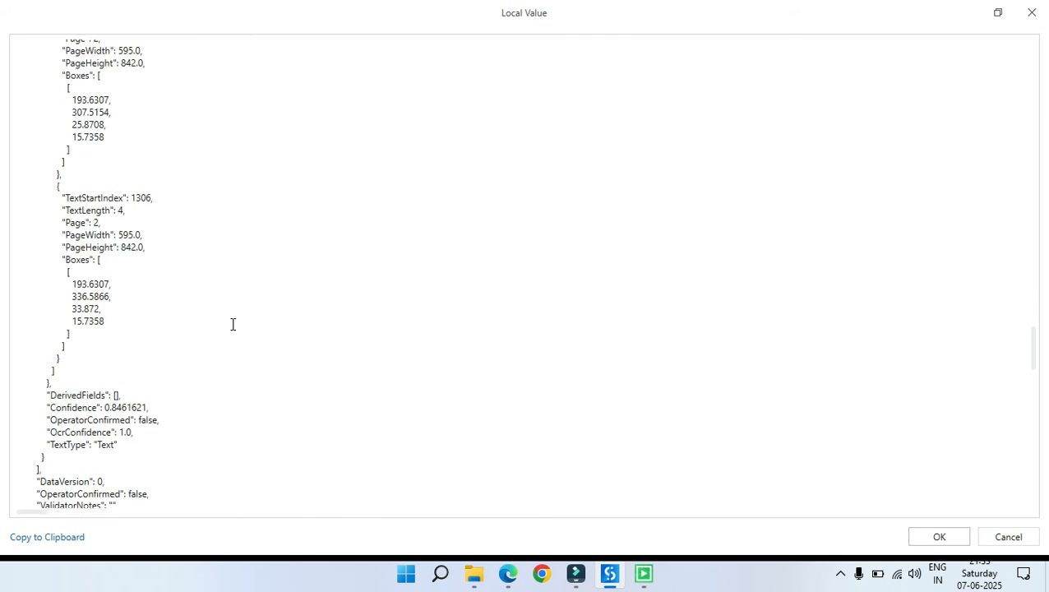
scroll(233, 334, "down", 5)
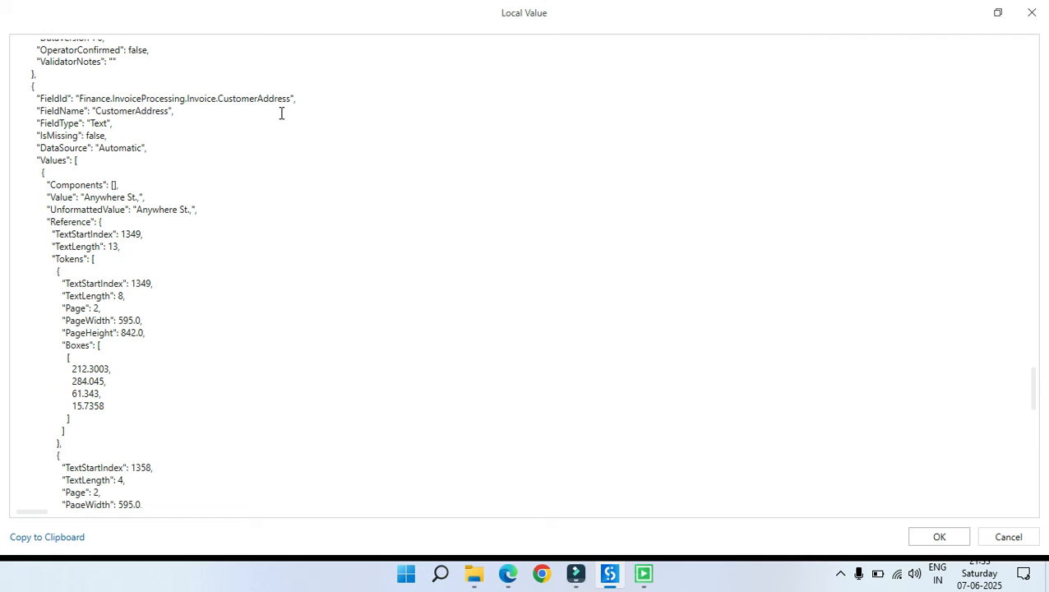
left_click(222, 304)
left_click_drag(83, 198, 139, 200)
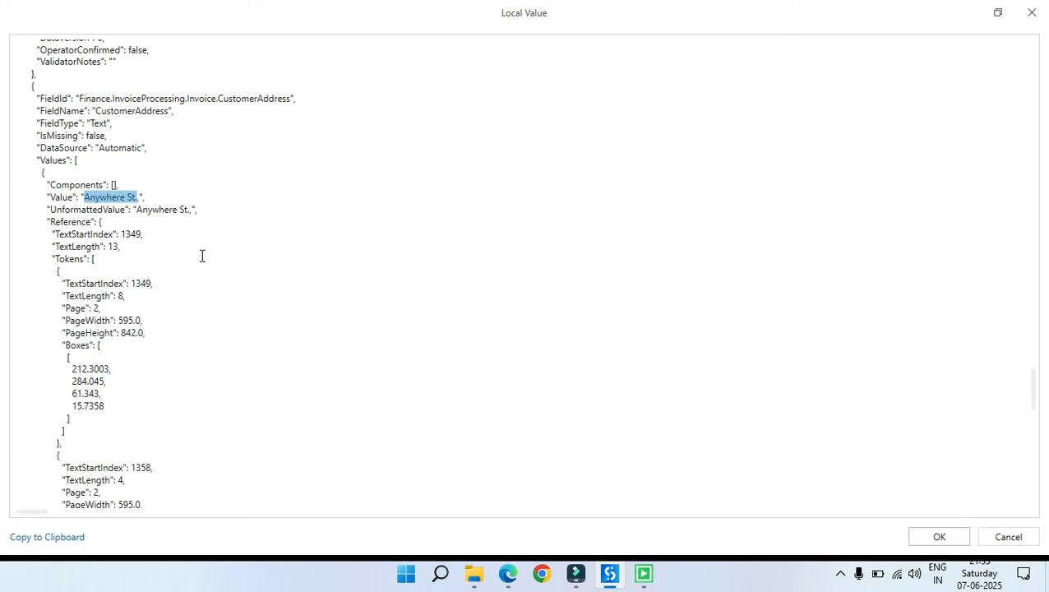
Check the CustomerAddress reference tokens and compare the extracted part with the full address on the PDF invoice in Edge
left_click(270, 315)
scroll(269, 314, "down", 3)
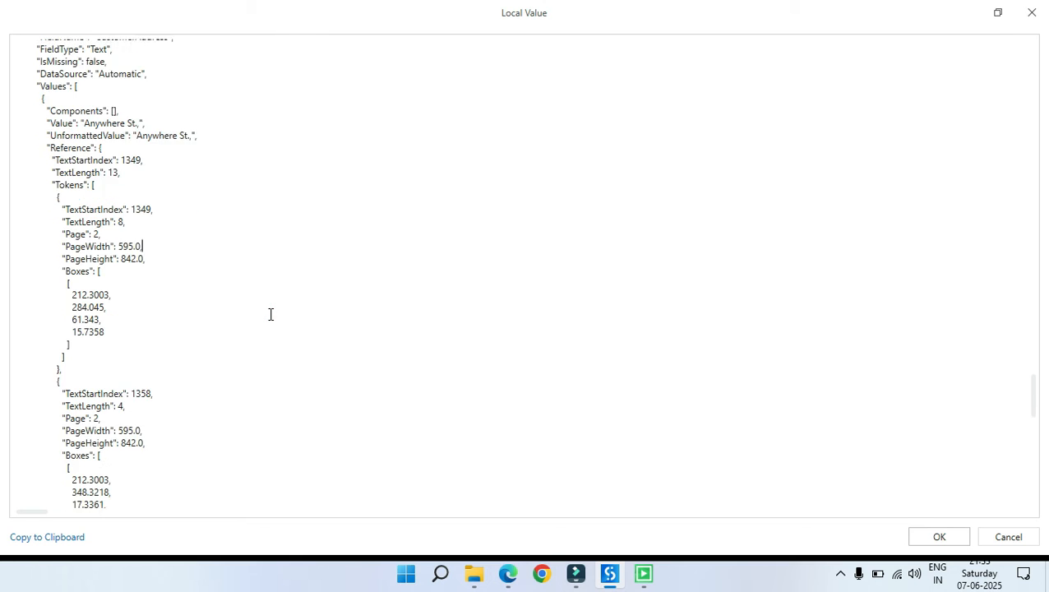
scroll(269, 315, "up", 1)
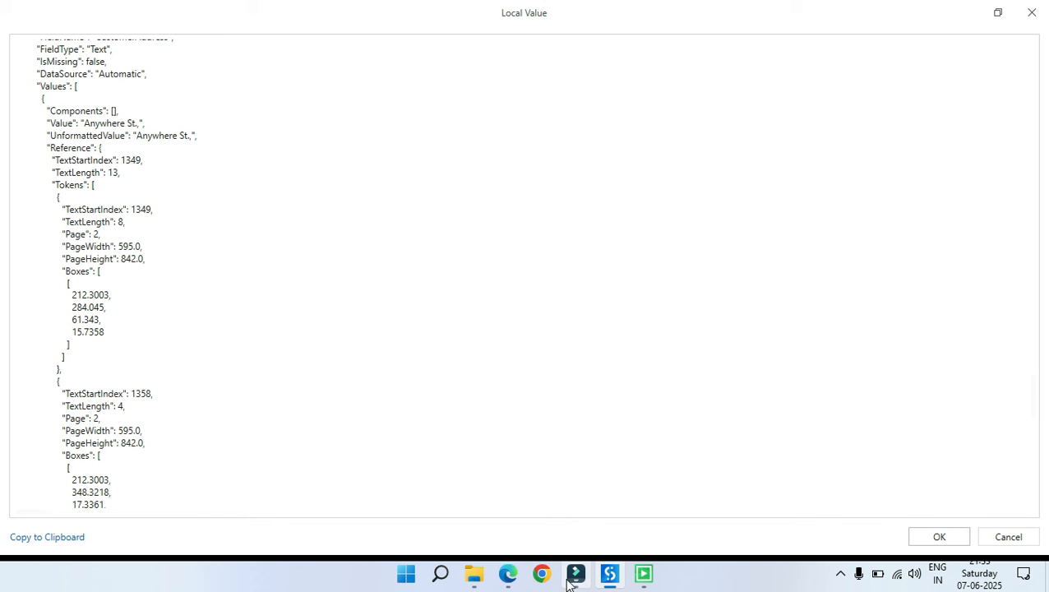
left_click(508, 573)
left_click(565, 217)
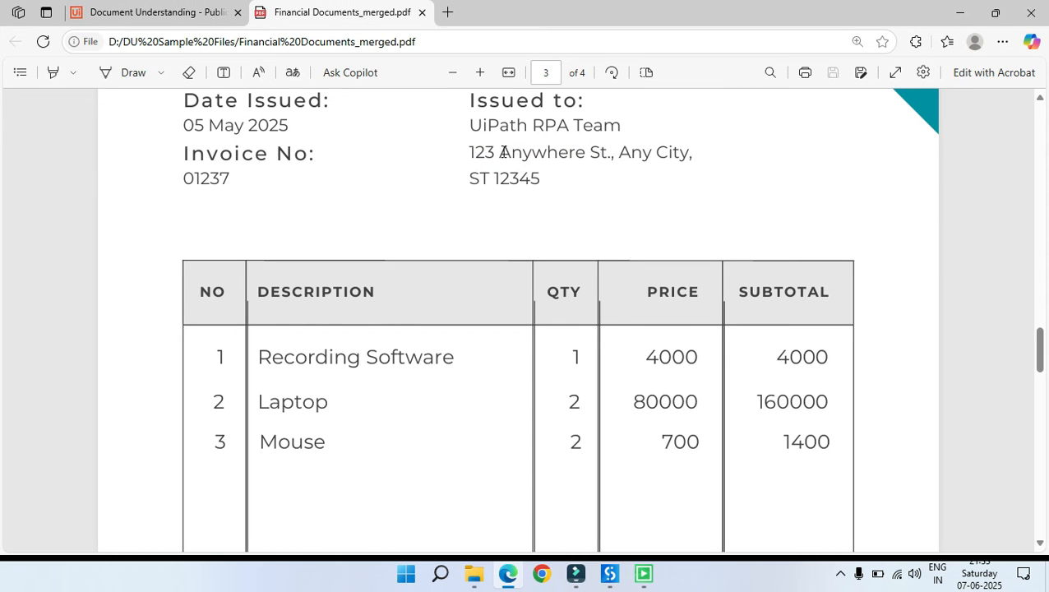
left_click_drag(496, 152, 625, 153)
left_click(588, 212)
left_click_drag(469, 148, 543, 178)
left_click(635, 218)
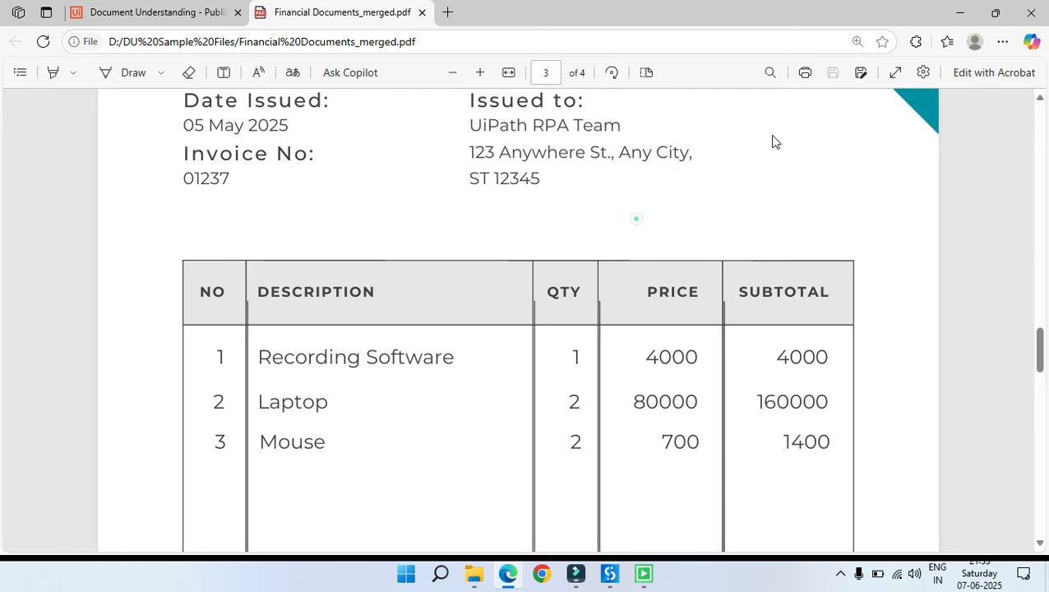
Locate the extracted TotalAmount value in UiPath Studio and compare it with the grand total on the page 3 invoice in Edge
left_click(959, 13)
scroll(256, 321, "down", 11)
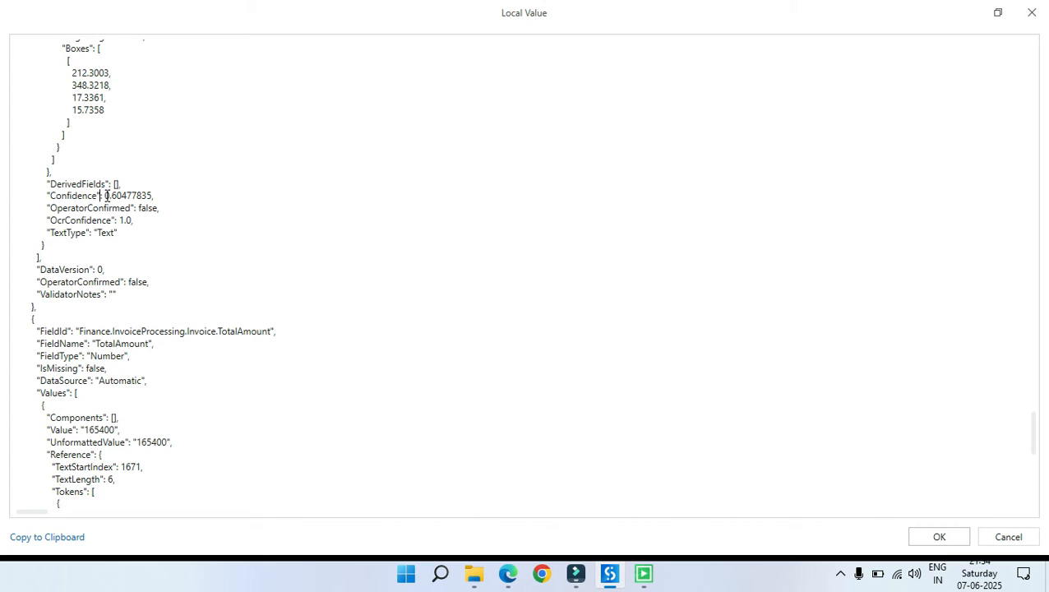
double_click(106, 196)
left_click(417, 344)
scroll(133, 277, "down", 5)
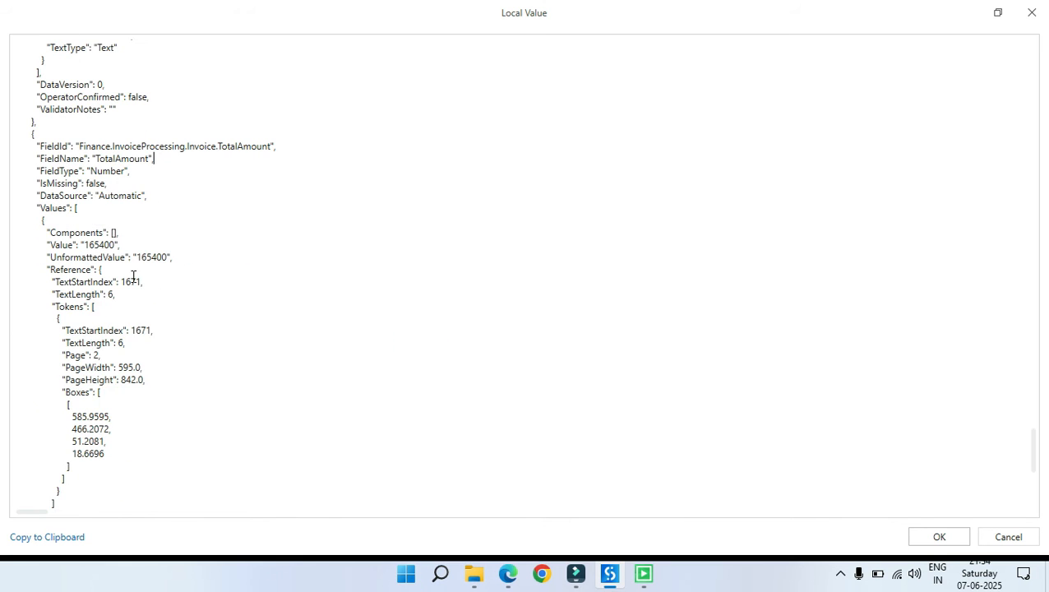
double_click(177, 258)
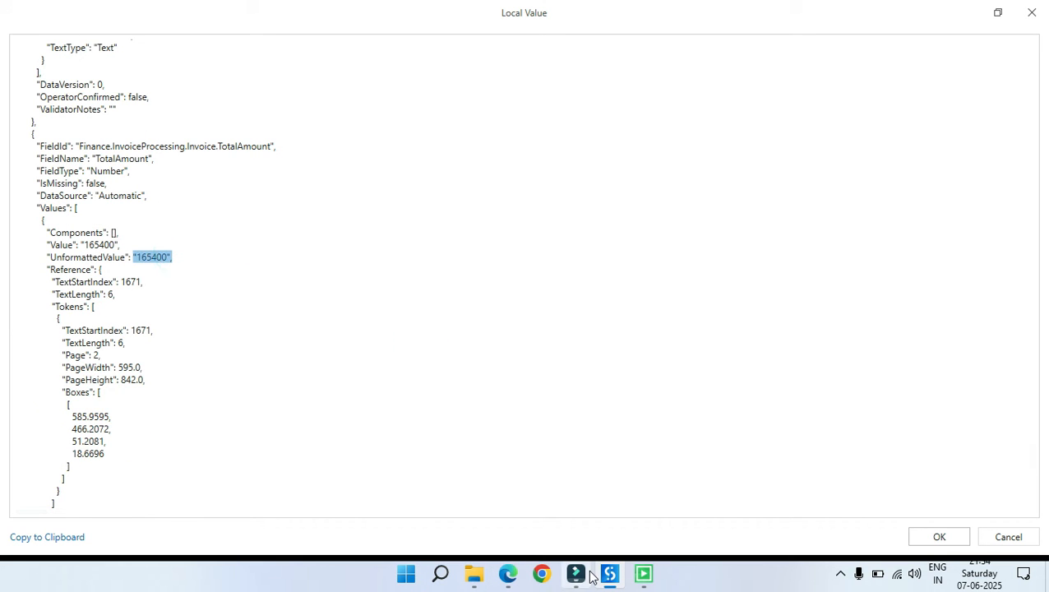
left_click(523, 578)
scroll(590, 415, "down", 8)
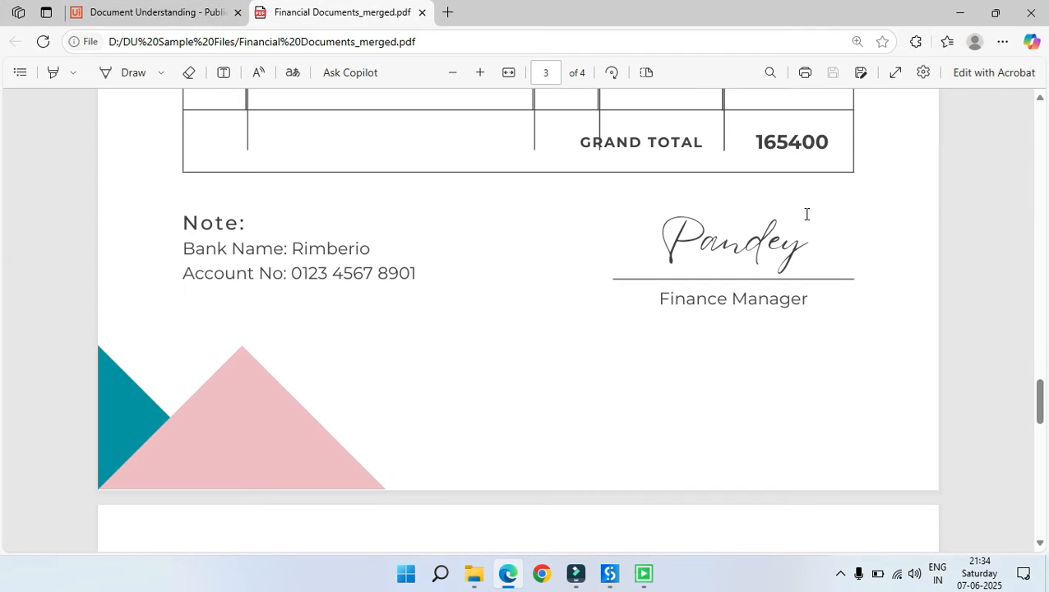
left_click_drag(758, 146, 829, 185)
View the page 4 invoice in the merged PDF, and close the extraction results in UiPath Studio
scroll(782, 359, "down", 10)
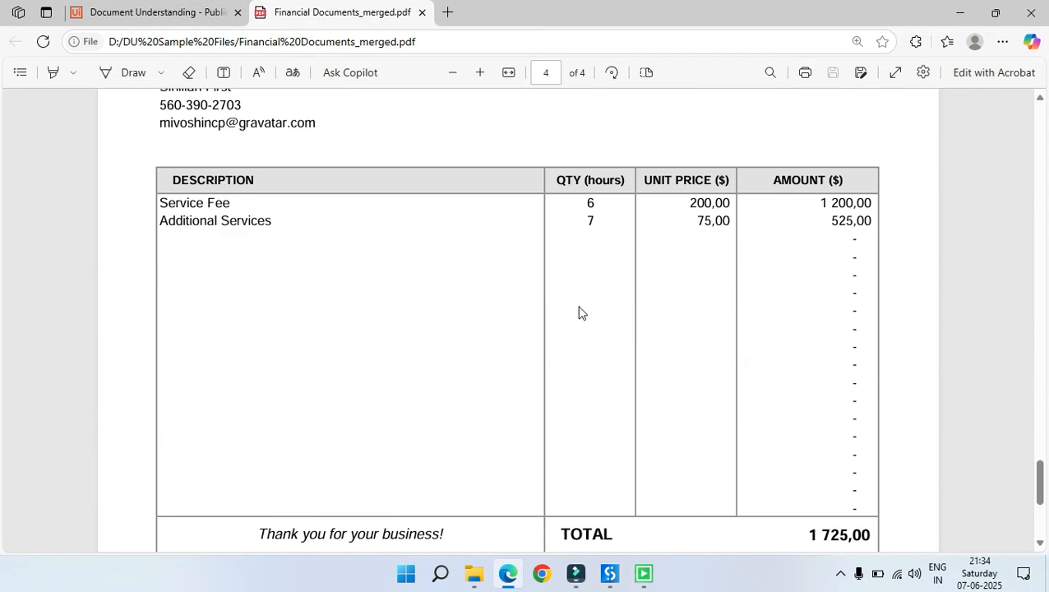
scroll(622, 296, "up", 4)
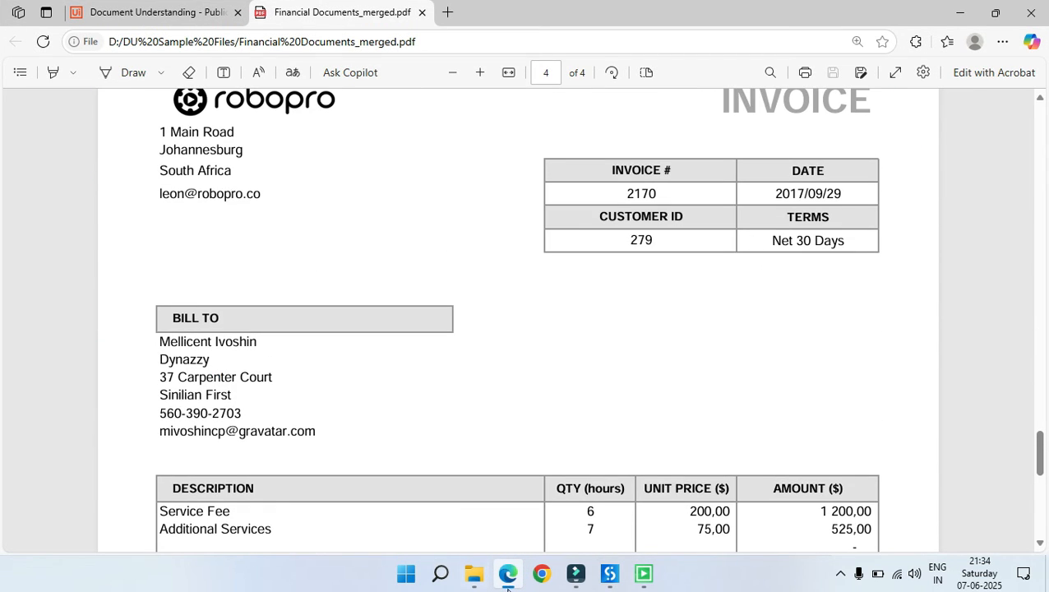
left_click(609, 573)
left_click(1005, 539)
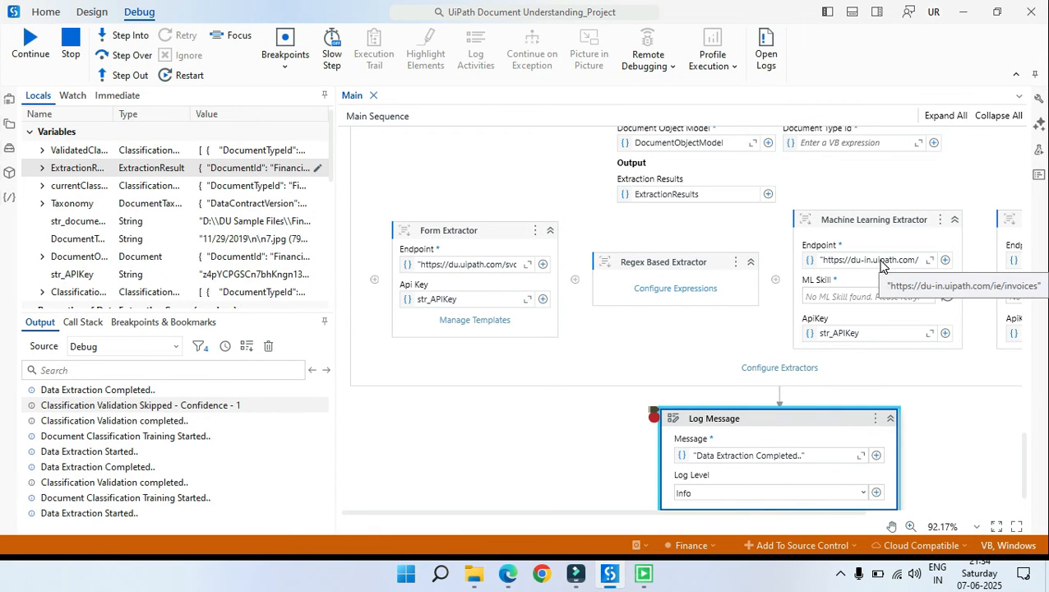
Highlight the invoices_india public endpoint in the UiPath documentation in Edge, and return to UiPath Studio
key("alt+Tab")
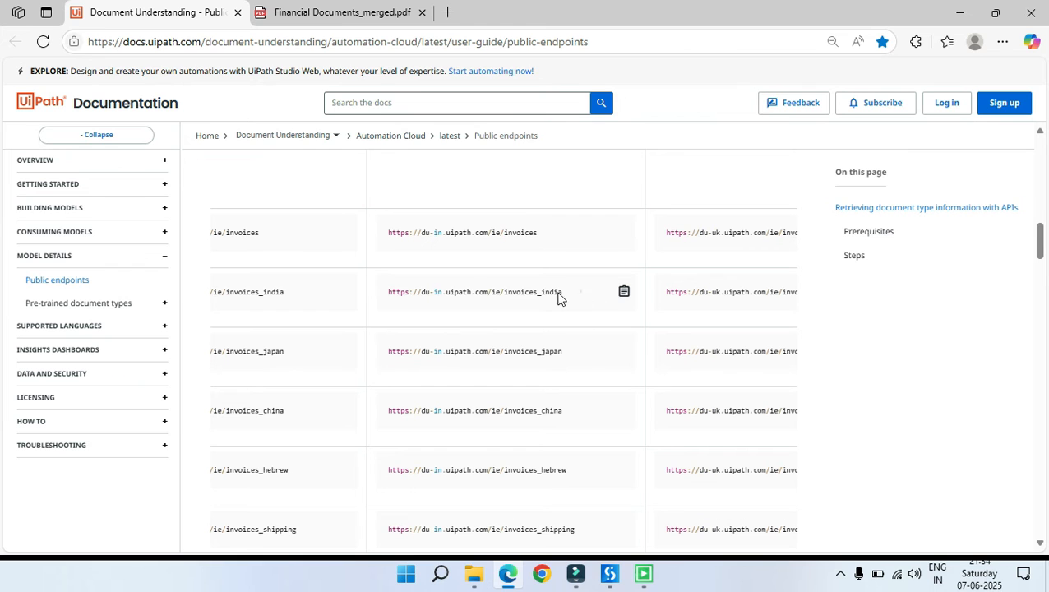
left_click_drag(578, 289, 389, 296)
left_click(498, 314)
left_click(958, 13)
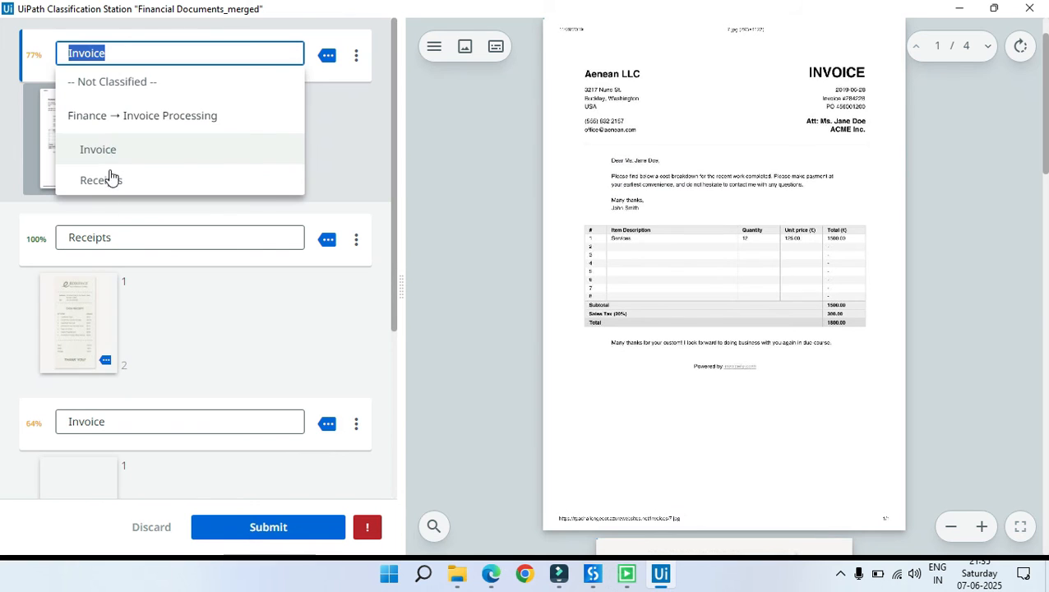
Confirm the page 3 document's type as Invoice in the Classification Station and submit the classification
left_click(111, 176)
scroll(207, 287, "down", 5)
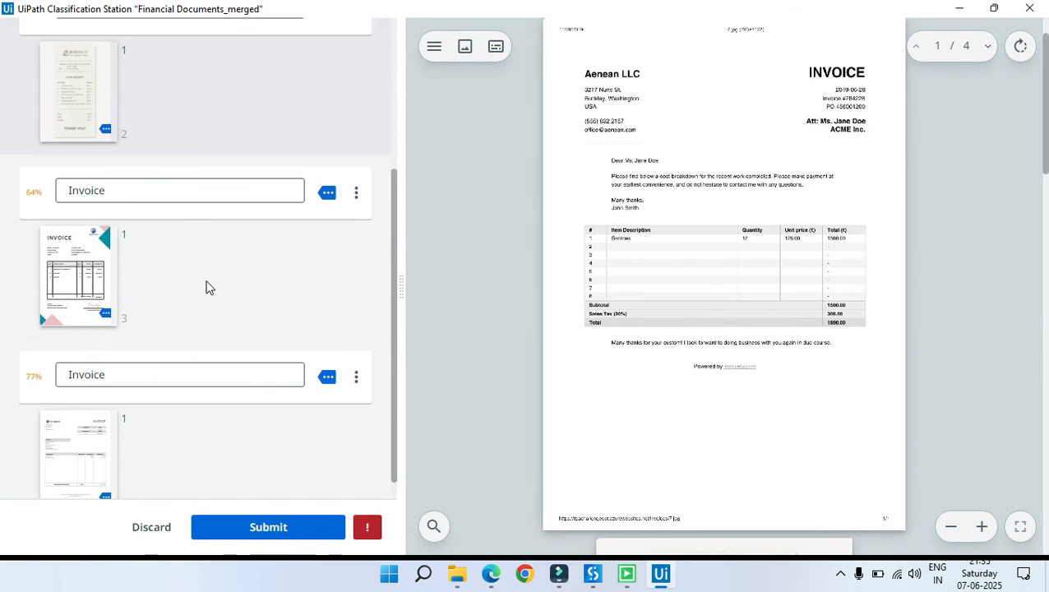
left_click(122, 190)
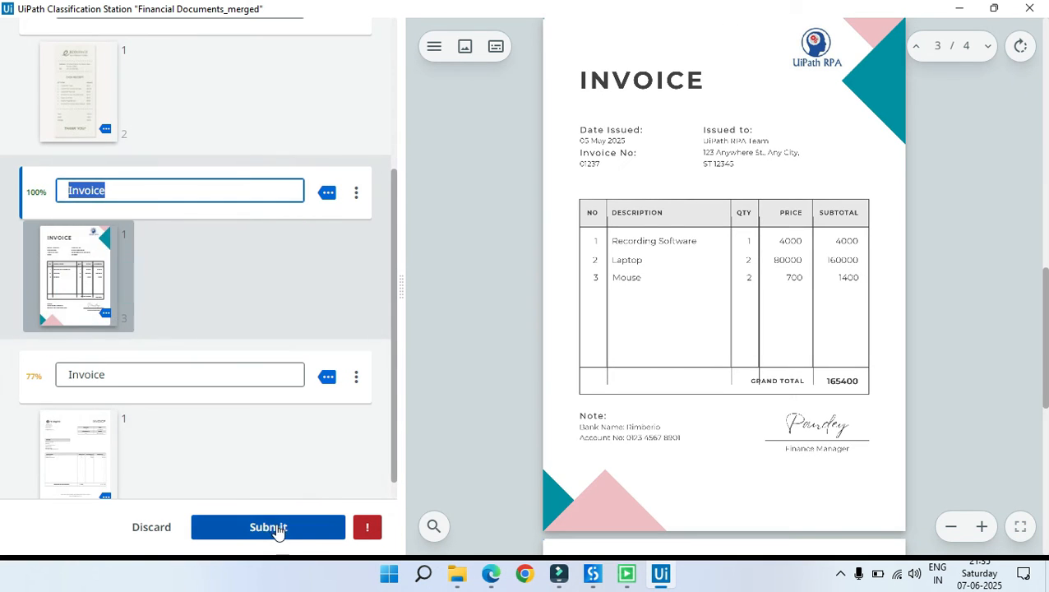
left_click(271, 527)
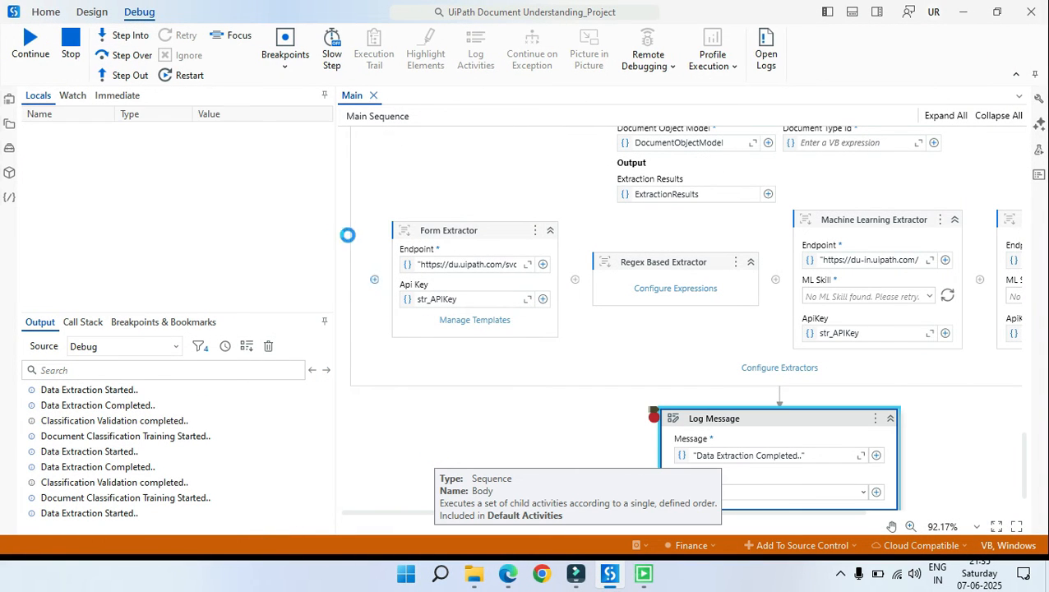
Open the ExtractionResults value in an enlarged view and compare the extracted InvoiceNumber with the page 4 invoice in Edge
left_click(319, 168)
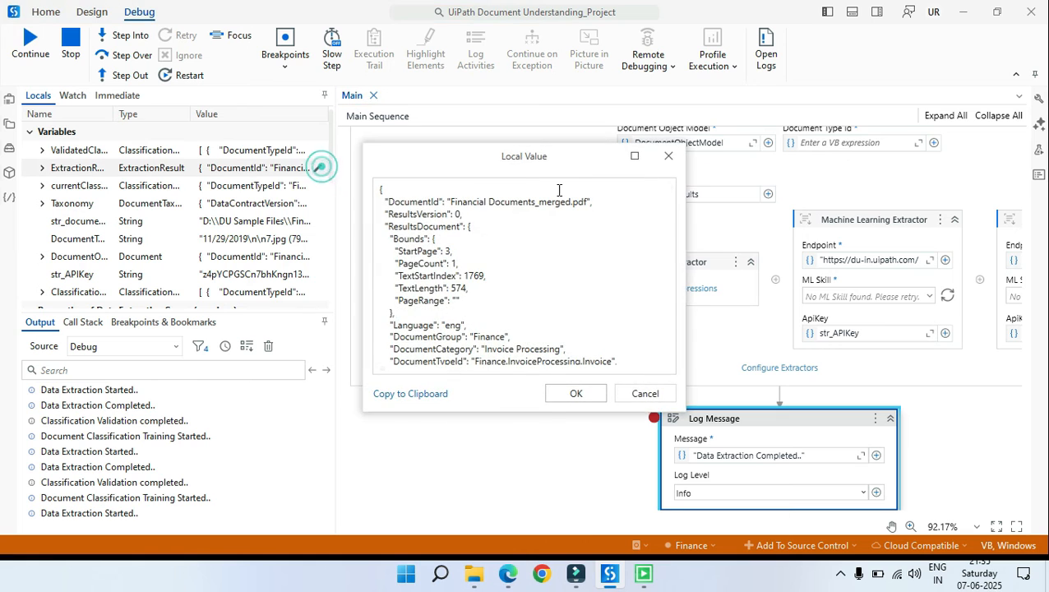
left_click(633, 157)
scroll(316, 340, "down", 20)
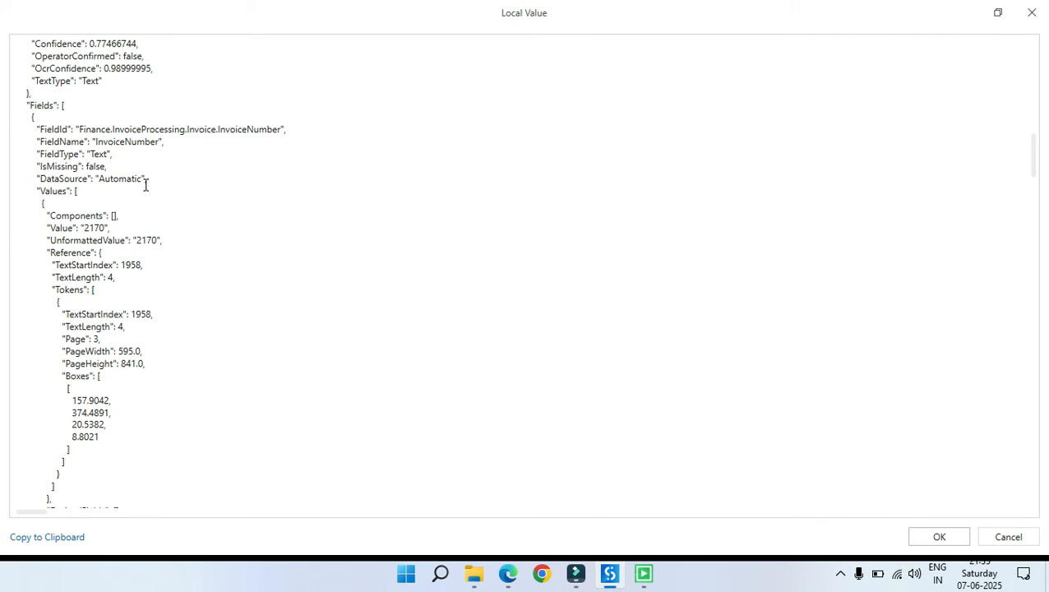
double_click(156, 241)
key("alt+Tab")
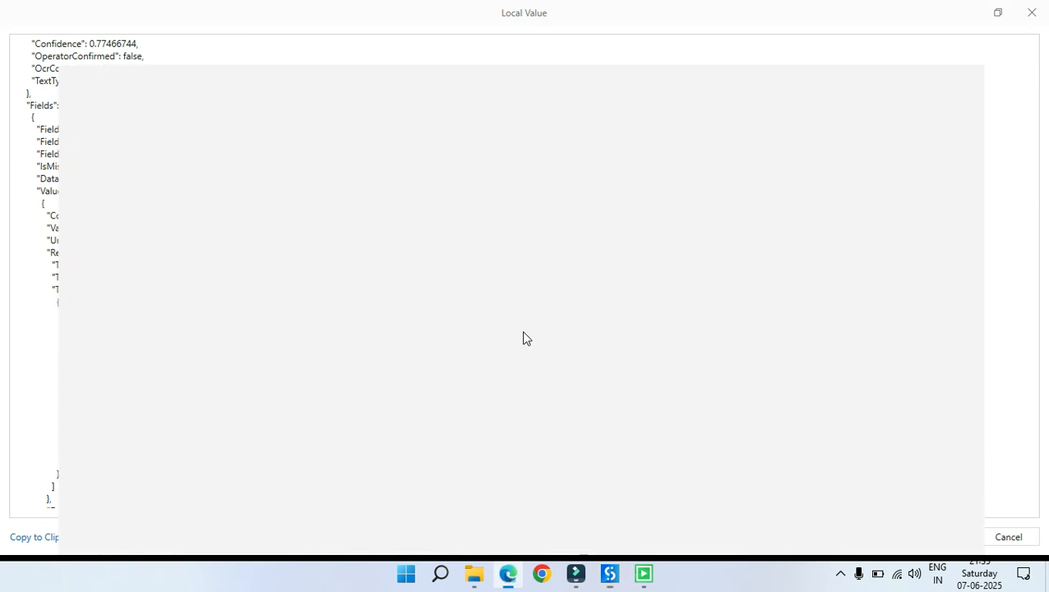
left_click(317, 12)
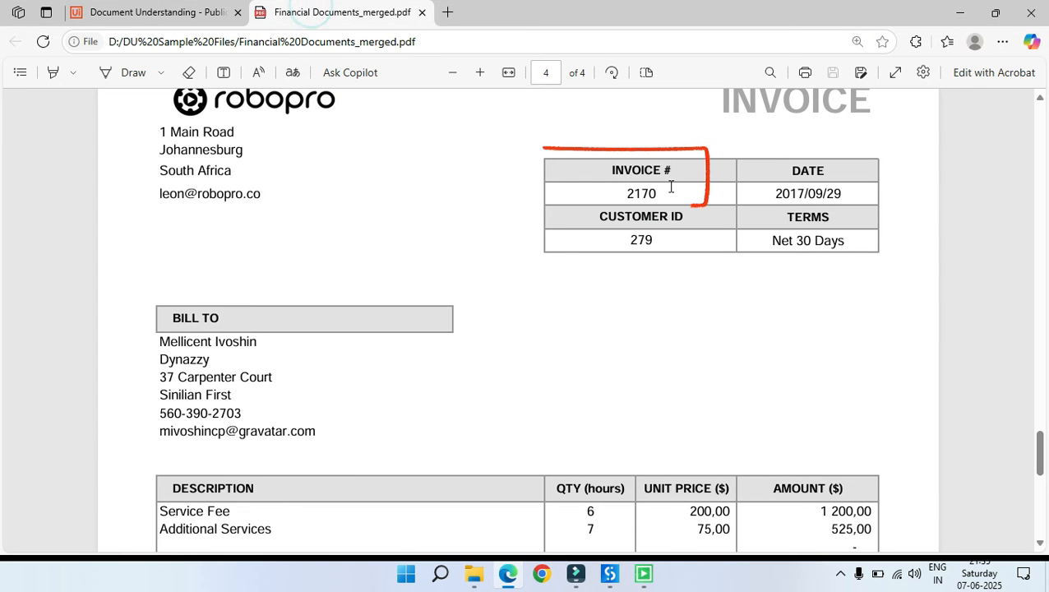
Locate the InvoiceDate field in the UiPath Studio extraction results and highlight its unformatted value
key("alt+Tab")
scroll(307, 373, "down", 15)
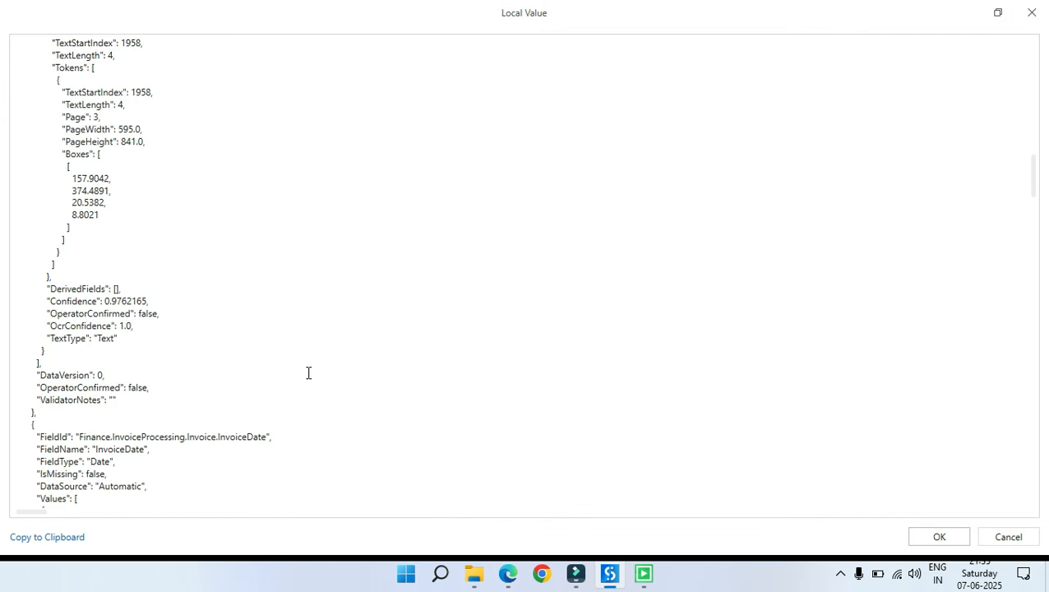
double_click(187, 289)
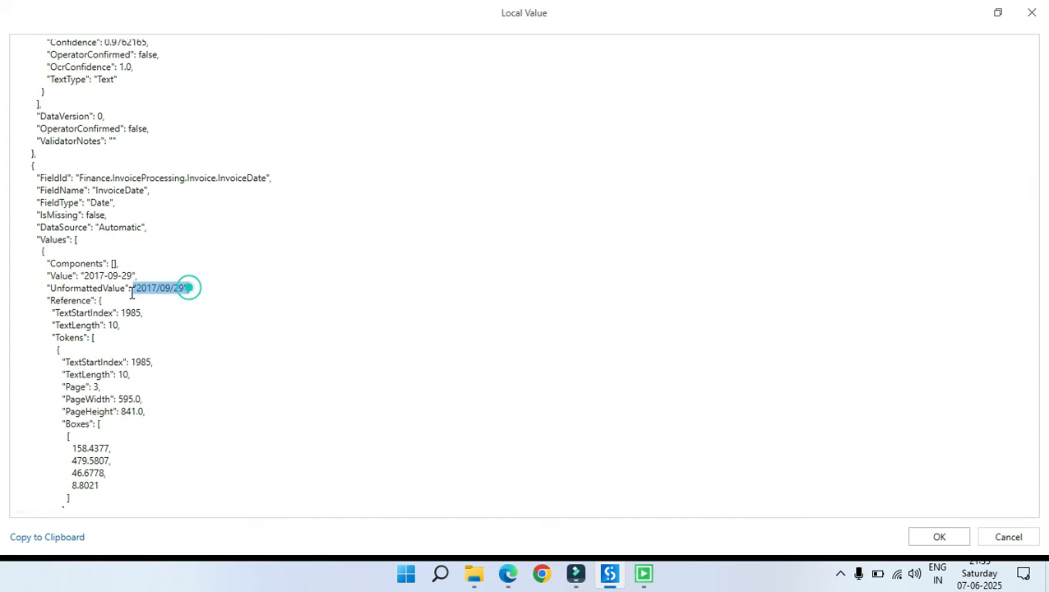
Locate the extracted CustomerName value and compare it with the contact and company names under Bill To on the page 4 invoice in Edge
scroll(241, 345, "down", 17)
scroll(253, 376, "down", 2)
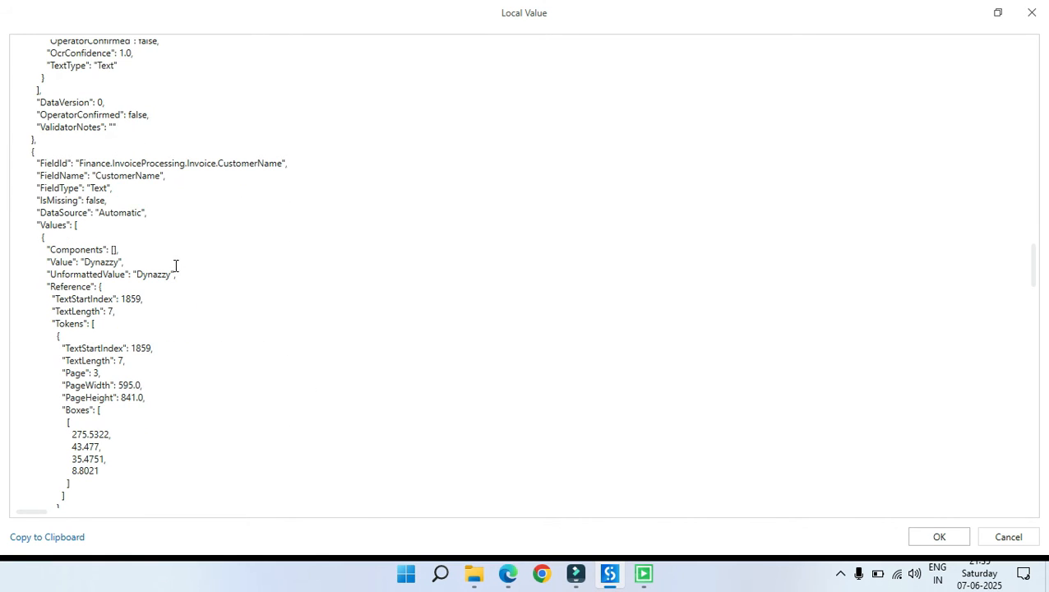
scroll(164, 275, "down", 2)
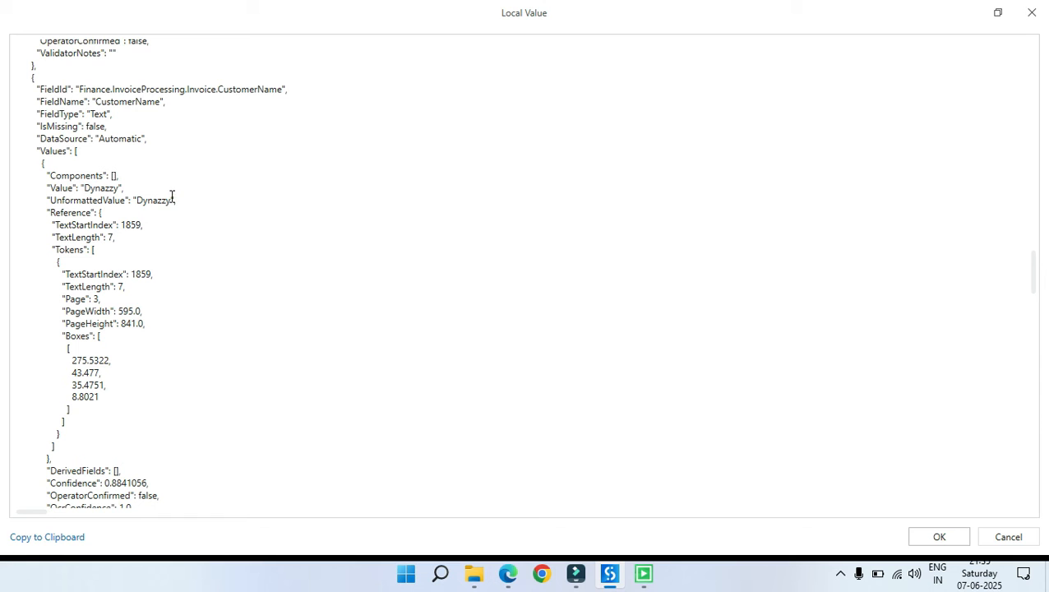
double_click(170, 200)
left_click_drag(119, 188, 90, 189)
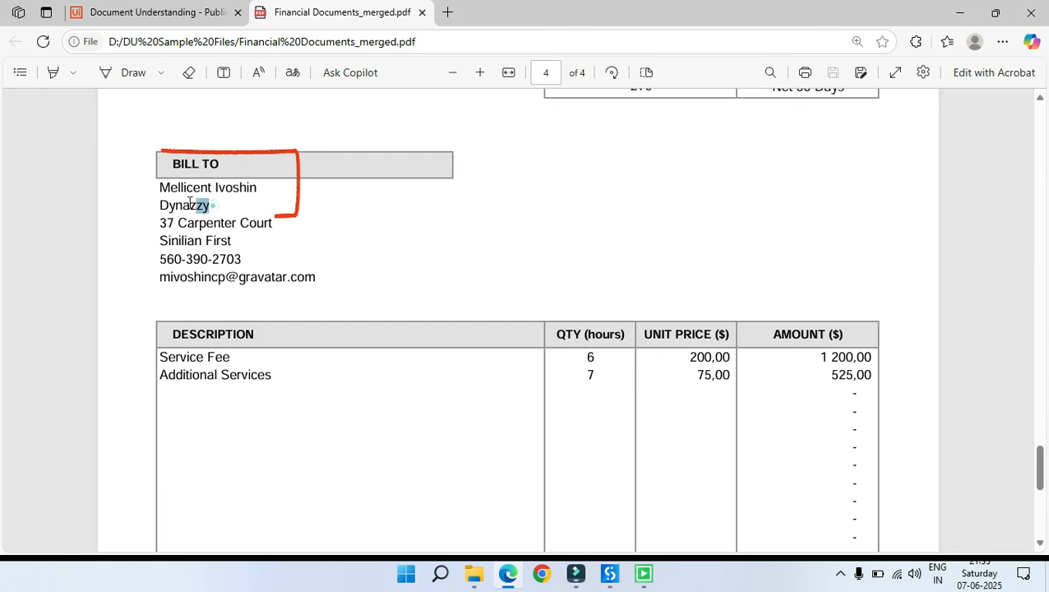
left_click_drag(160, 186, 289, 189)
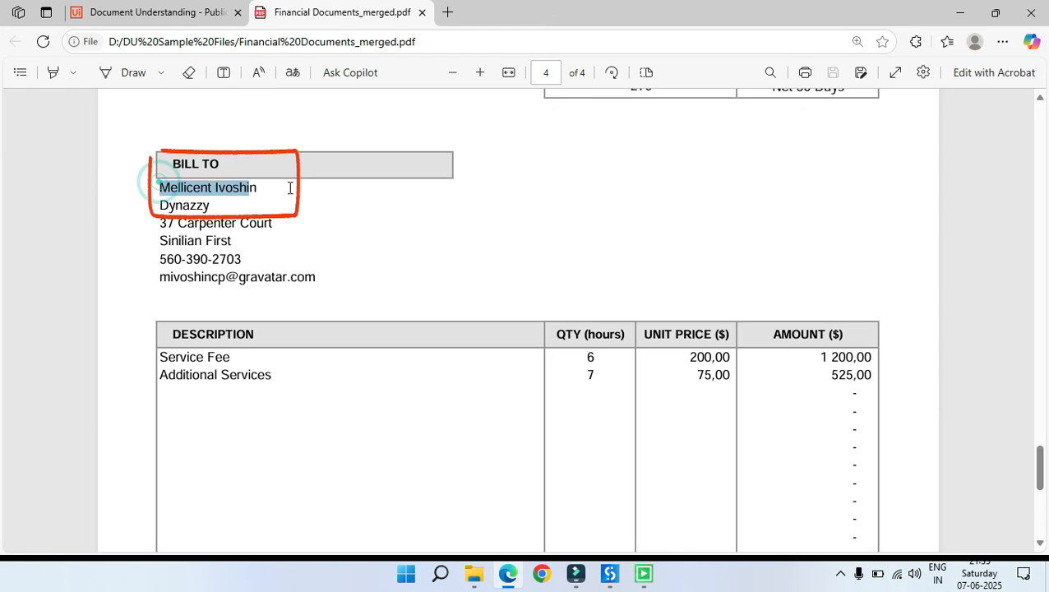
left_click(514, 243)
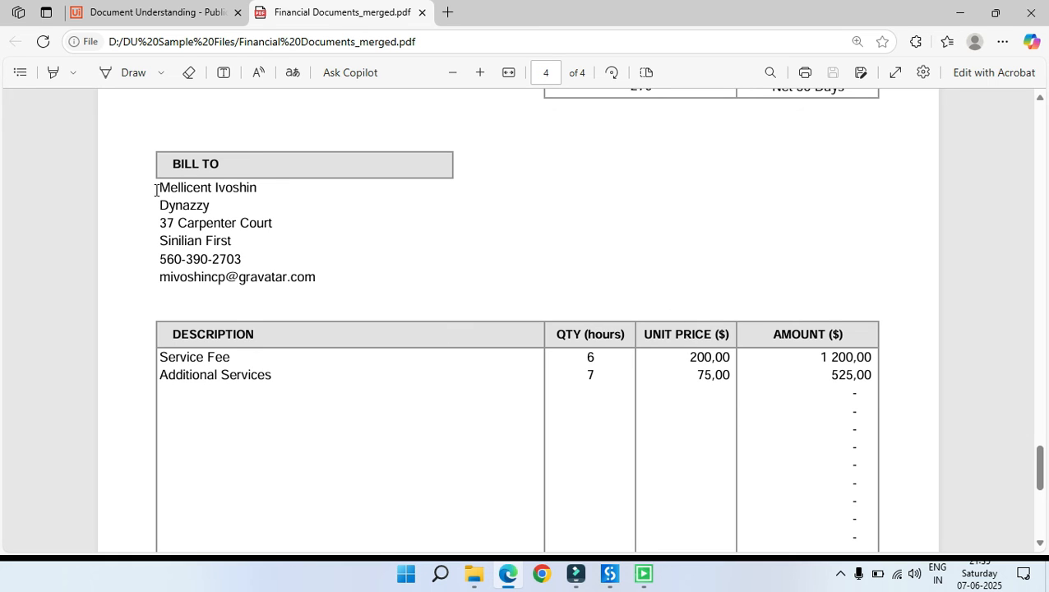
left_click_drag(161, 205, 215, 206)
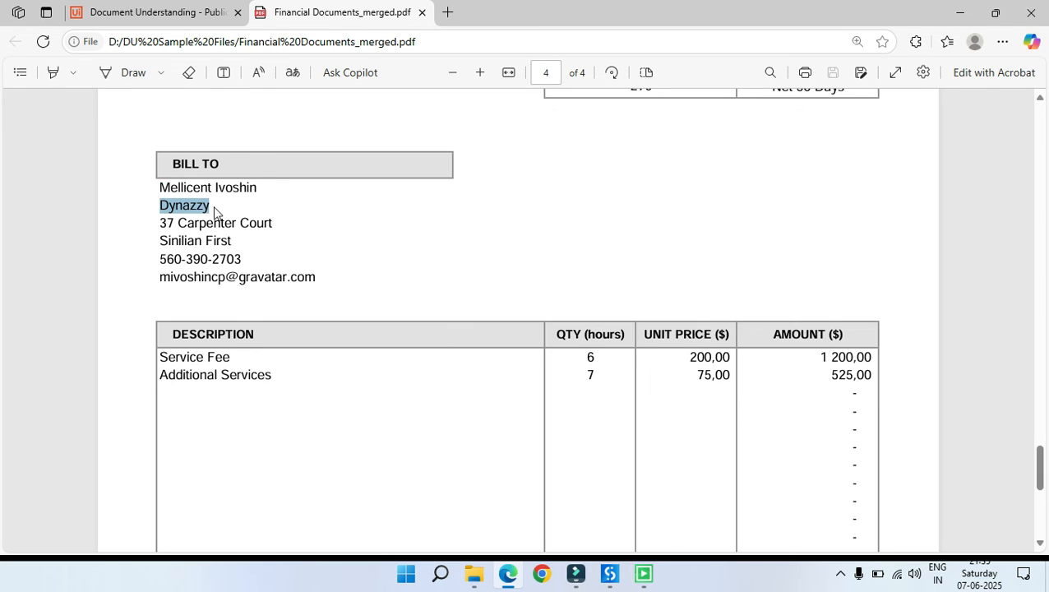
left_click(162, 185)
Highlight the extracted CustomerAddress value in UiPath Studio and compare it with the Bill To address on the PDF invoice in Edge
key("alt+Tab")
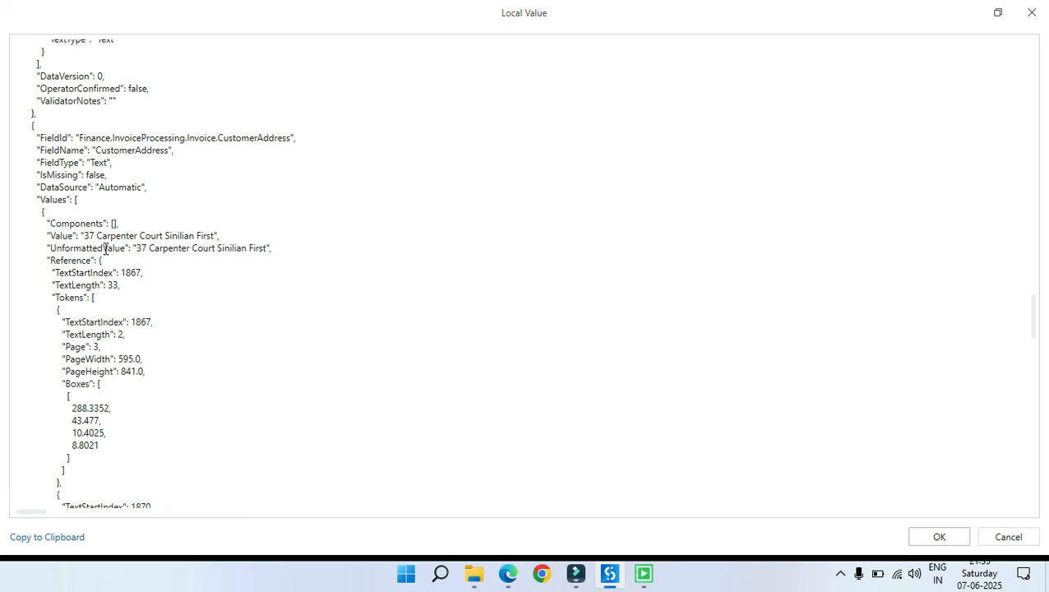
left_click_drag(82, 236, 221, 236)
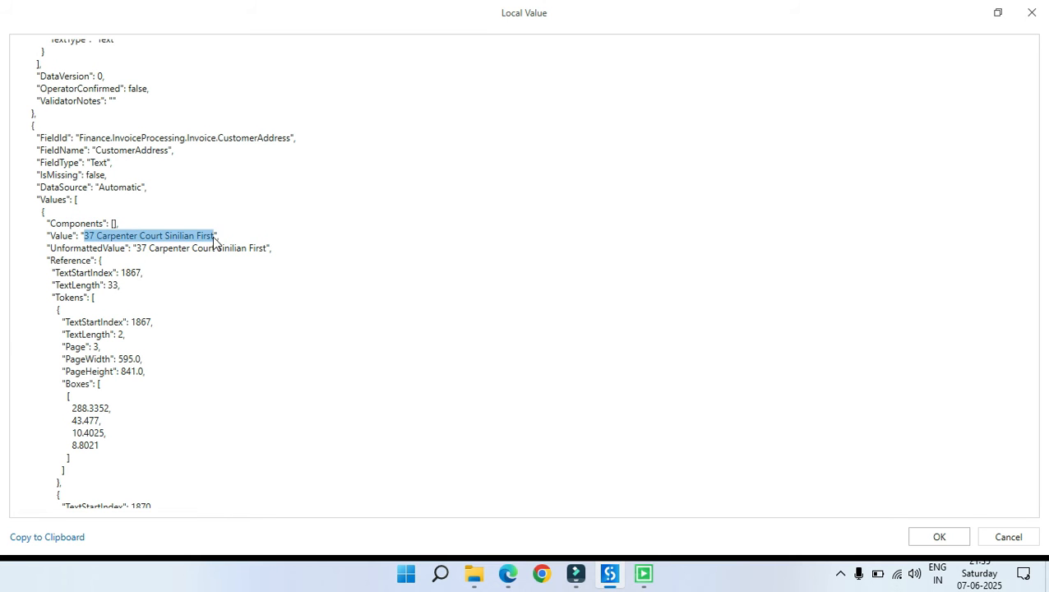
left_click(508, 576)
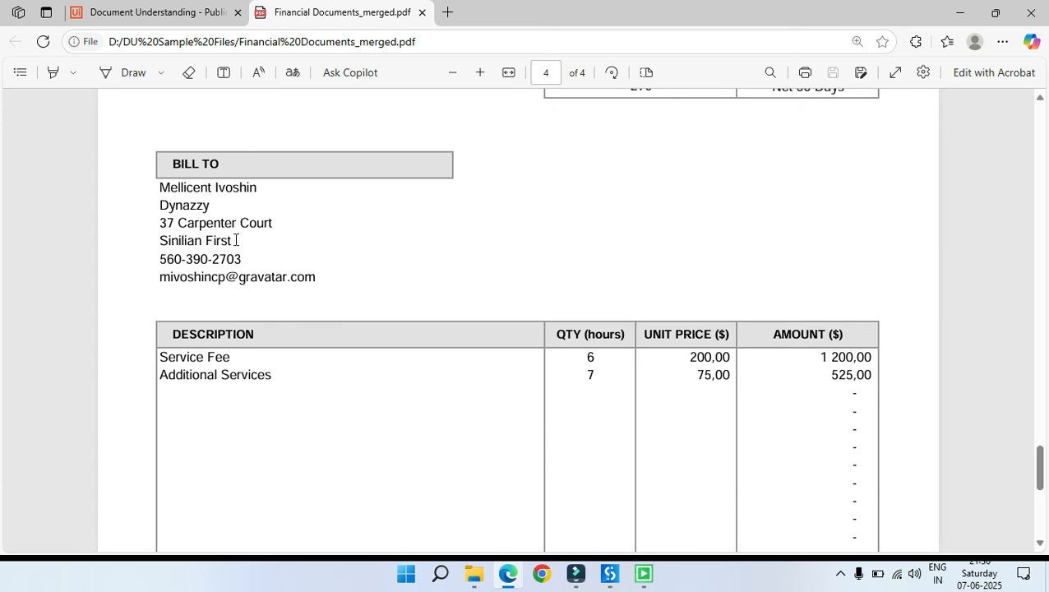
left_click_drag(235, 240, 160, 224)
Highlight the extracted TotalAmount value in UiPath Studio and compare it with the total on the page 4 invoice in Edge
key("alt+Tab")
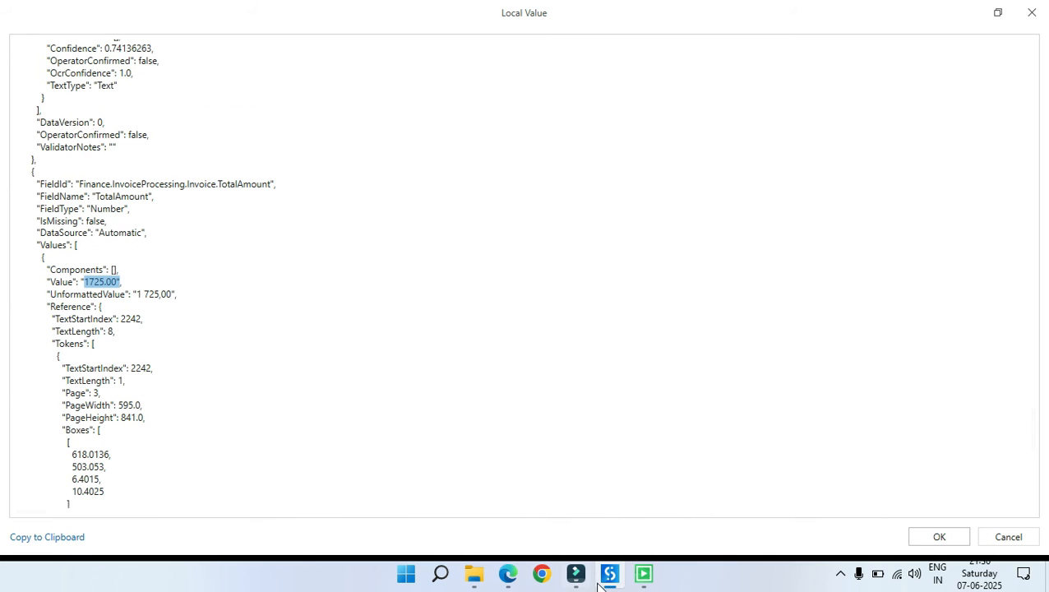
left_click(508, 575)
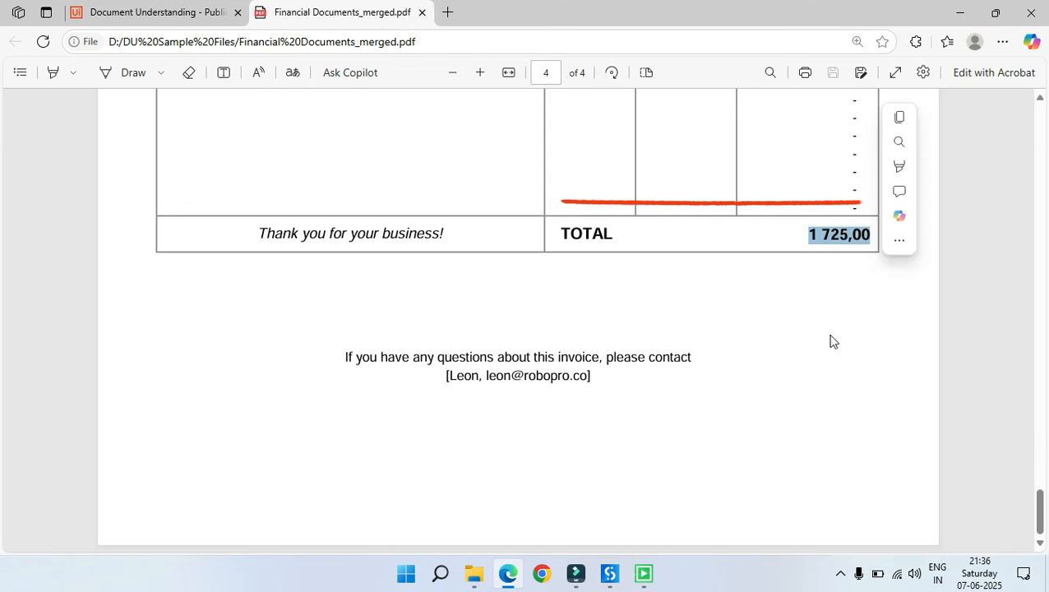
left_click(828, 336)
scroll(859, 337, "up", 4)
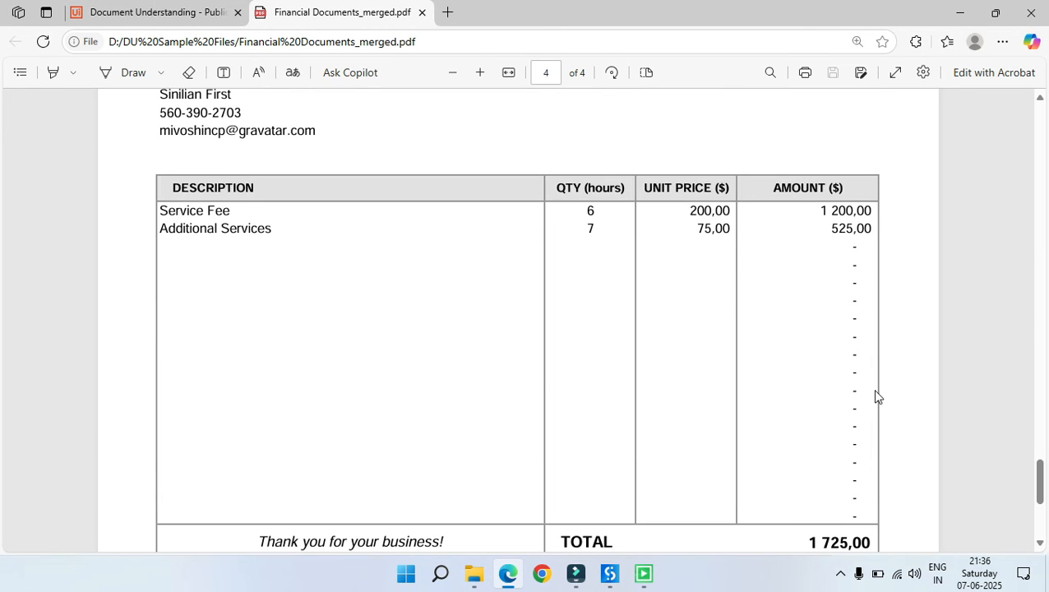
scroll(163, 360, "up", 3)
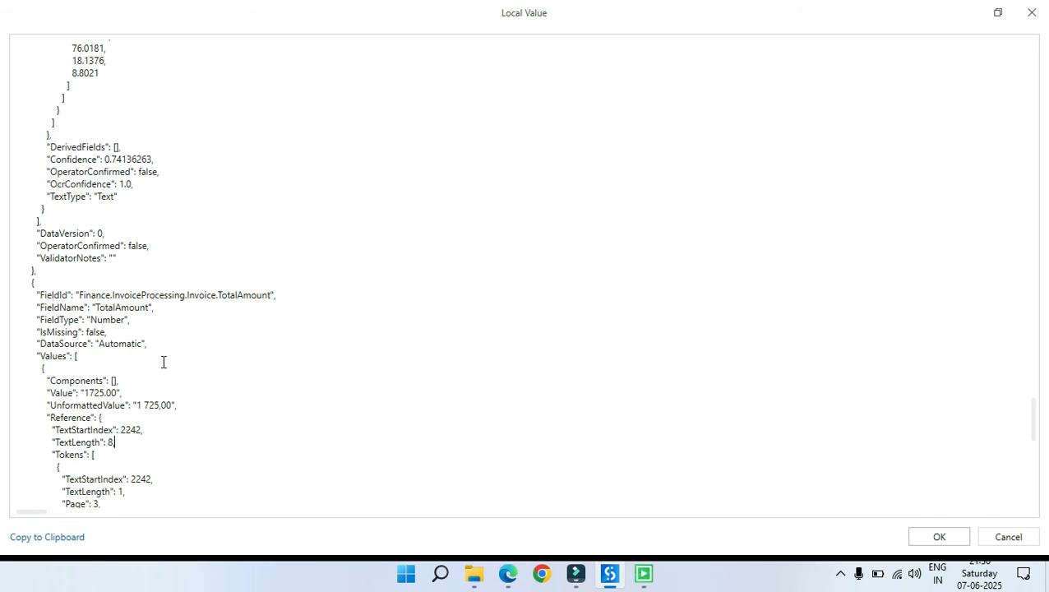
Examine the TotalAmount field's unformatted value and reference token boxes in UiPath Studio, and close the extraction results
scroll(164, 360, "down", 1)
scroll(160, 385, "up", 2)
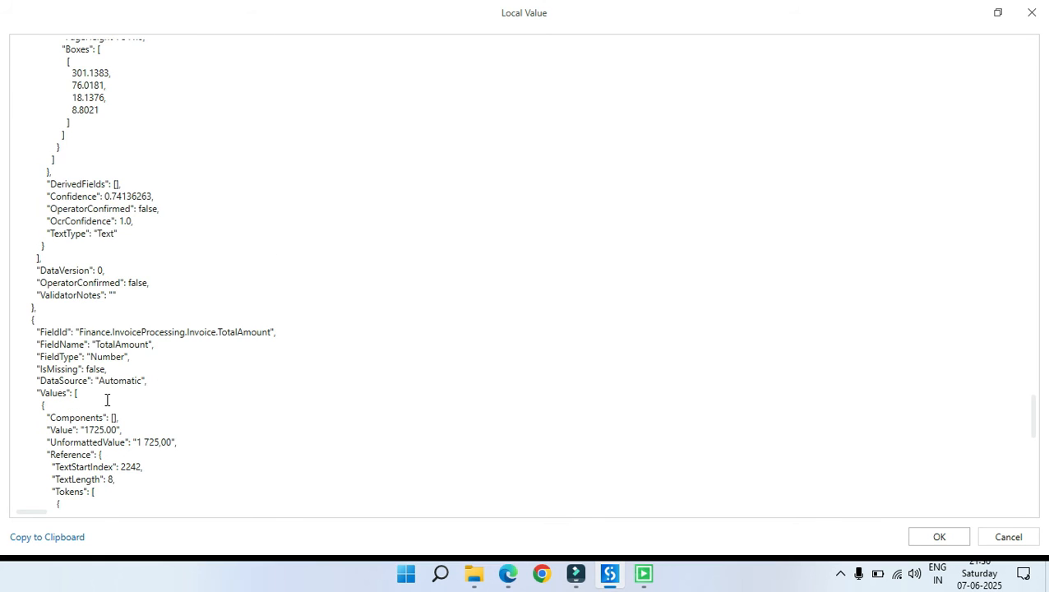
scroll(148, 375, "down", 7)
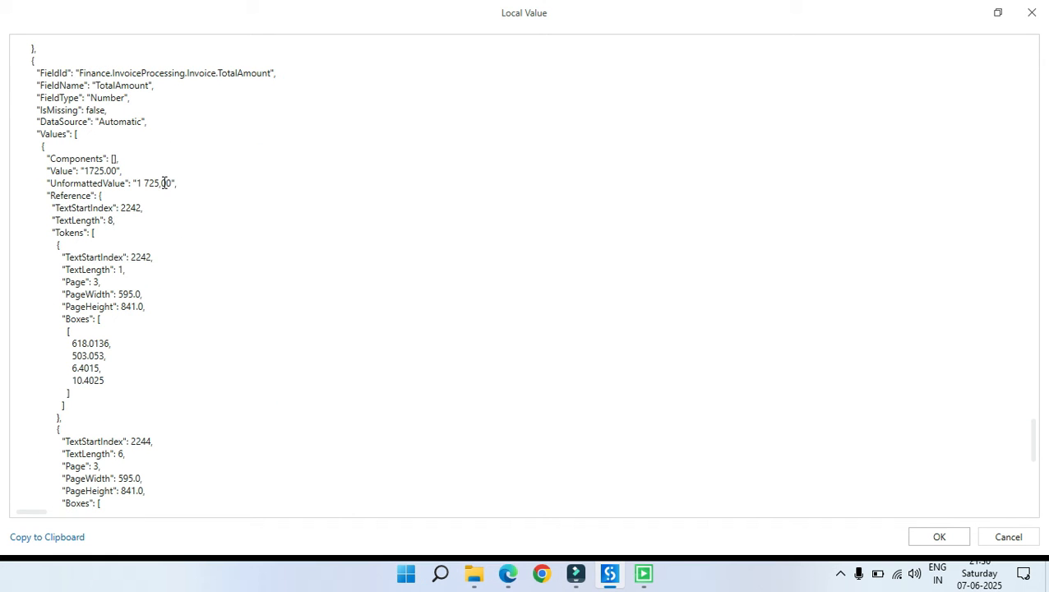
left_click(161, 186)
left_click(239, 337, "shift")
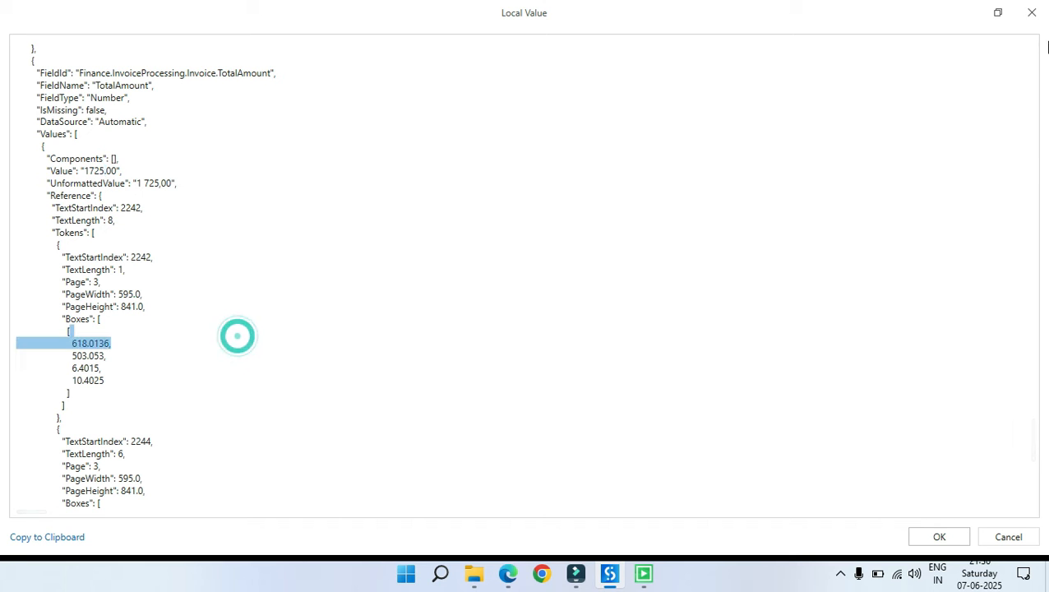
left_click(1034, 20)
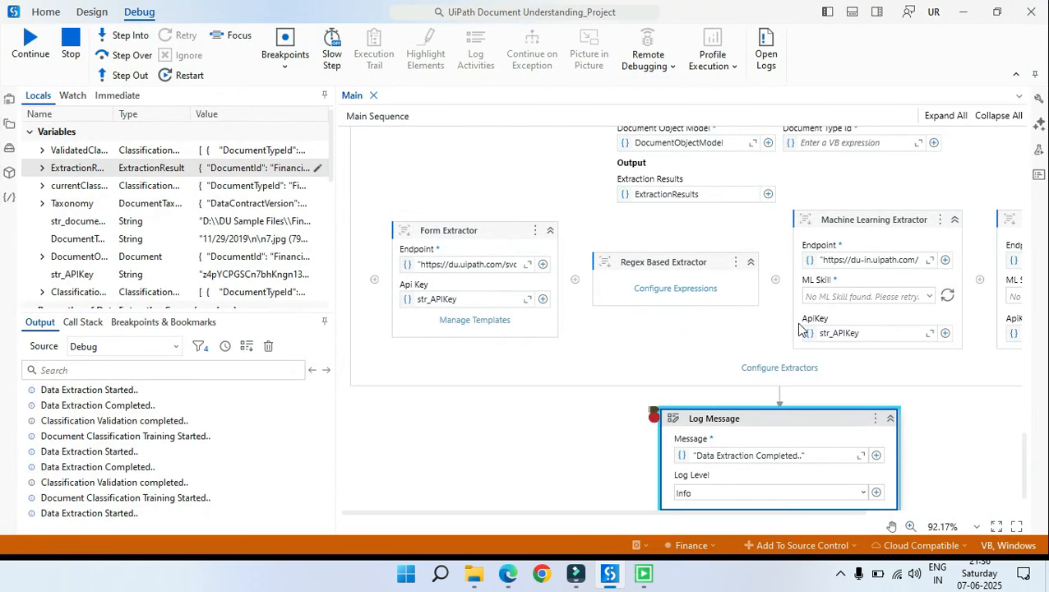
Turn off FormatValuesIfPossible for the Data Extraction Scope activity and recheck the setting
left_click(641, 354)
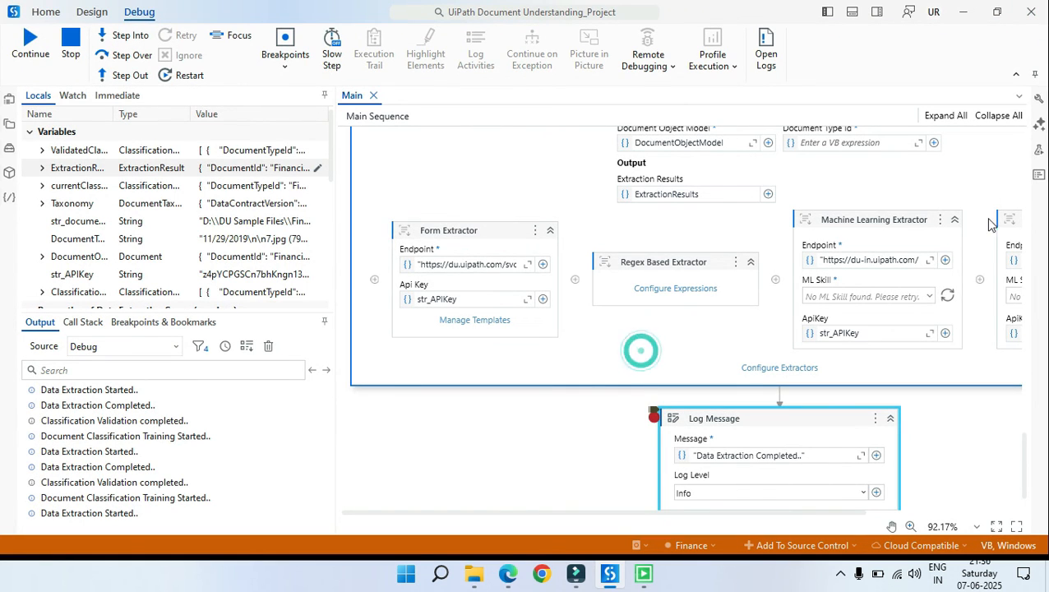
left_click(1039, 98)
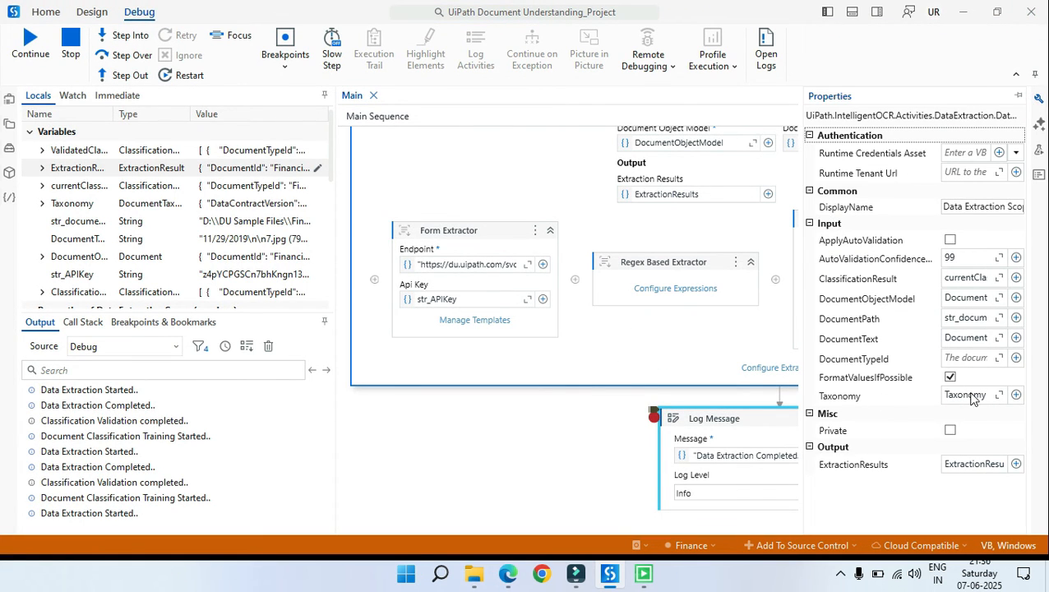
left_click(951, 378)
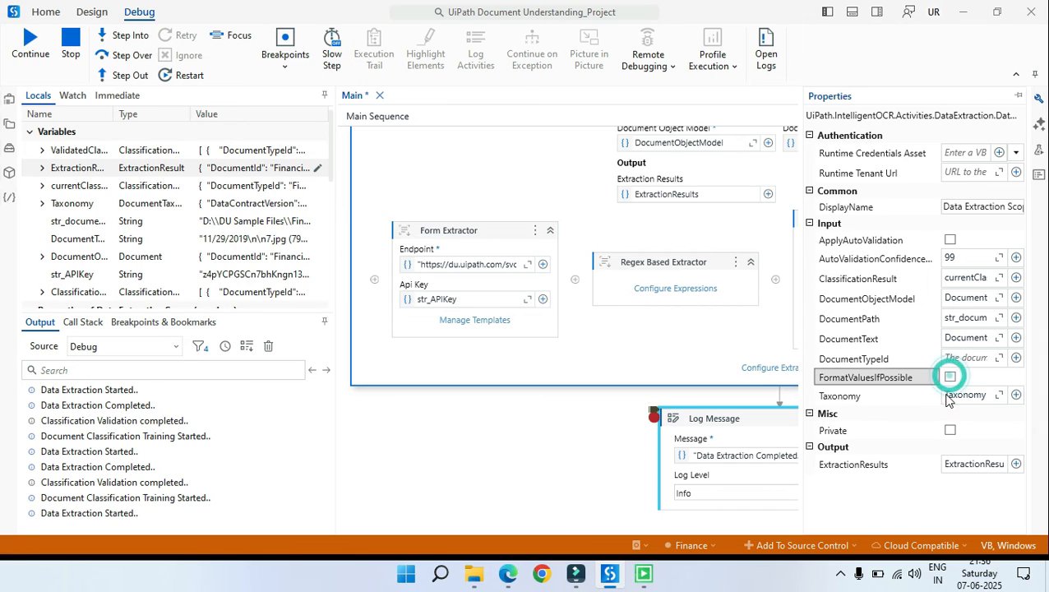
left_click(501, 381)
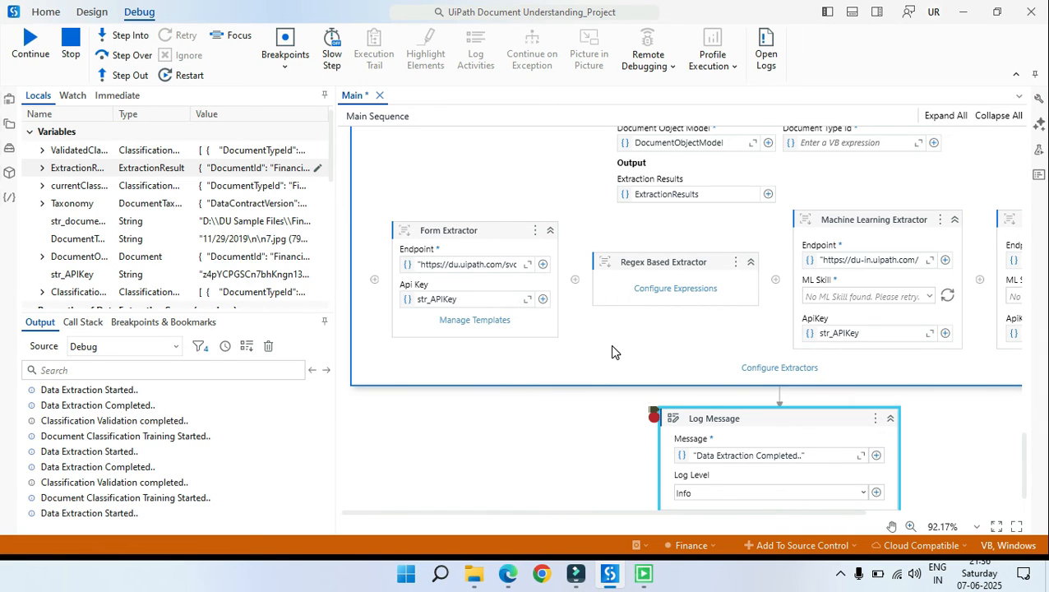
left_click(625, 327)
left_click(1039, 98)
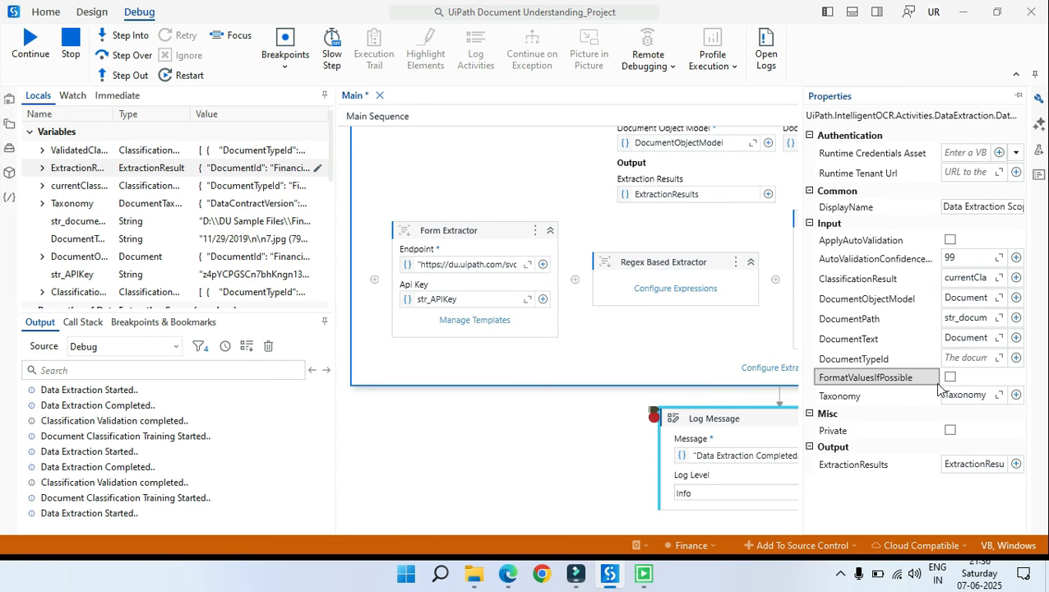
left_click(496, 413)
Continue the paused debug run to its end and keep the changes performed during debug
left_click(33, 48)
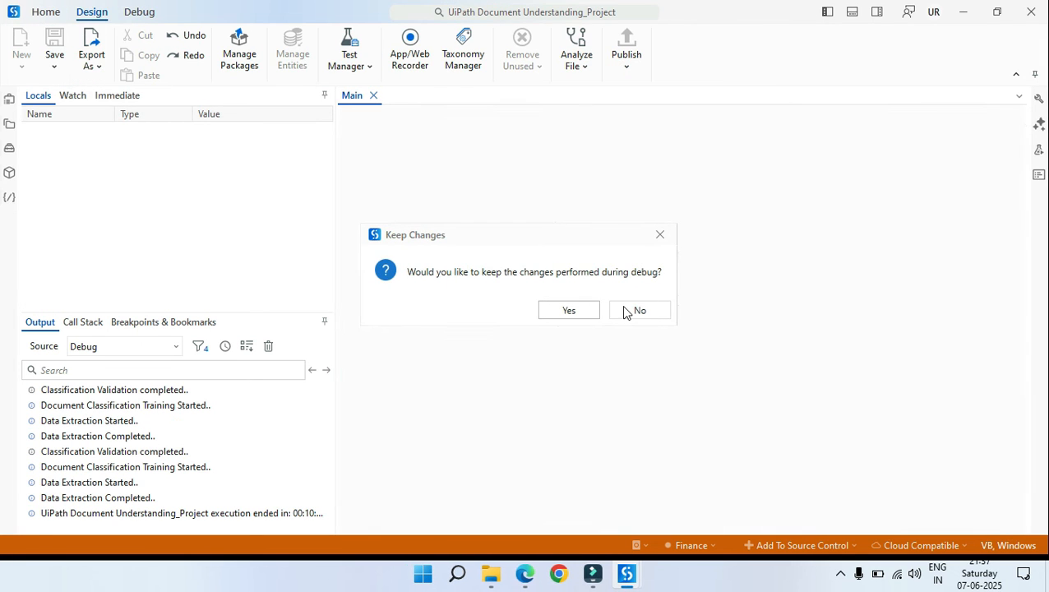
left_click(569, 311)
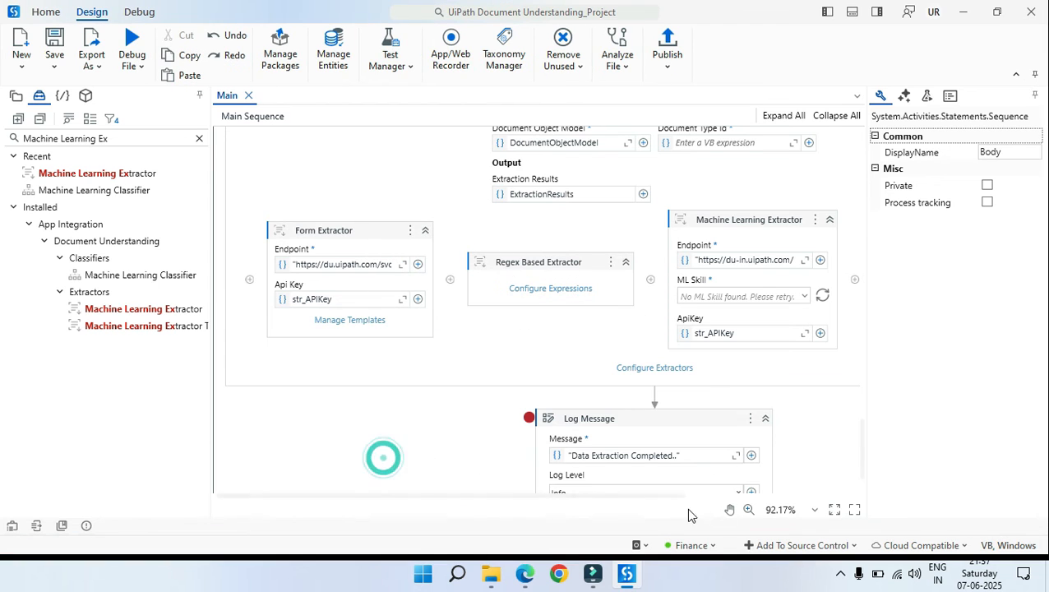
Review the two Machine Learning Extractors and look through the invoice and receipt pages of the merged PDF in Edge
left_click_drag(666, 495, 818, 423)
left_click(540, 224)
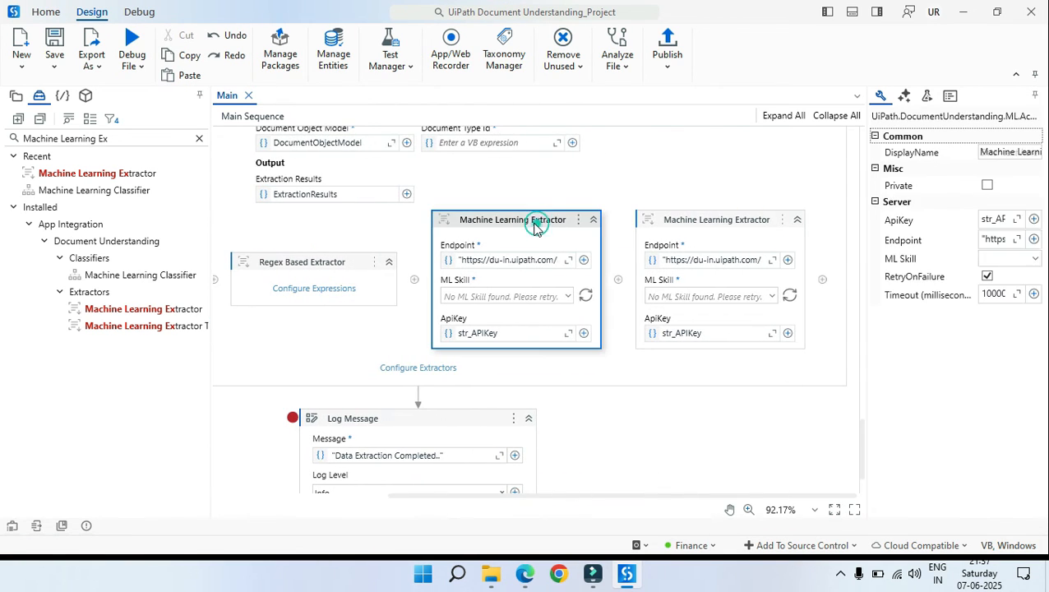
left_click(690, 228, "ctrl")
left_click(503, 237)
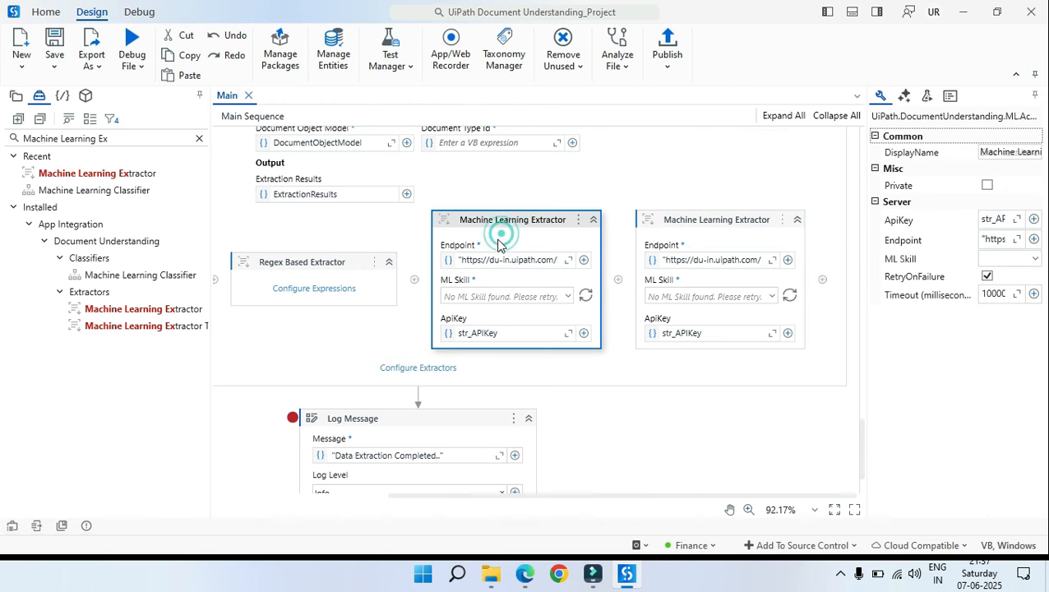
left_click(731, 239)
key("alt+Tab")
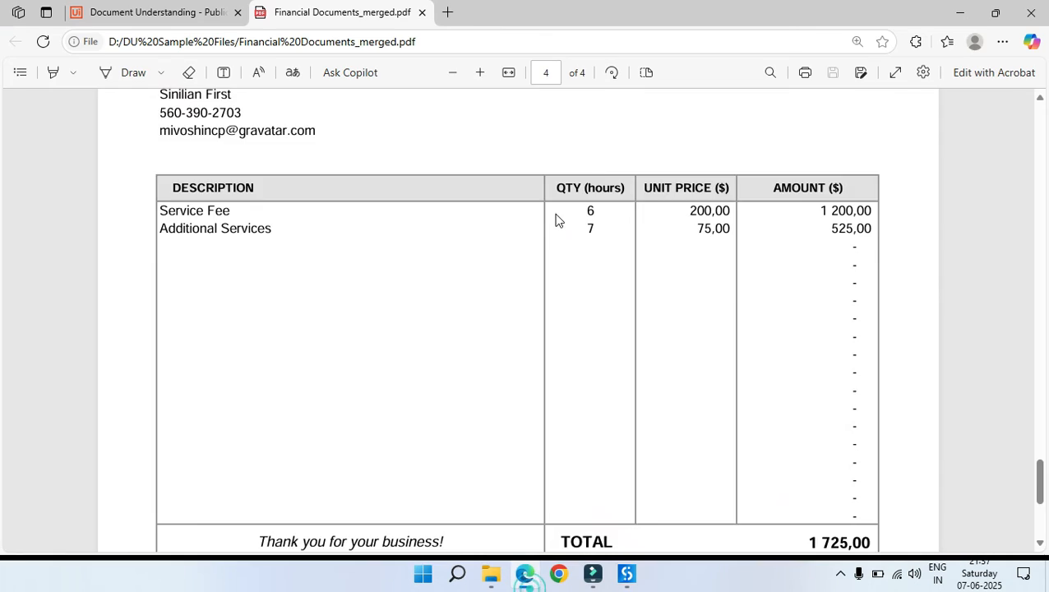
scroll(542, 247, "up", 20)
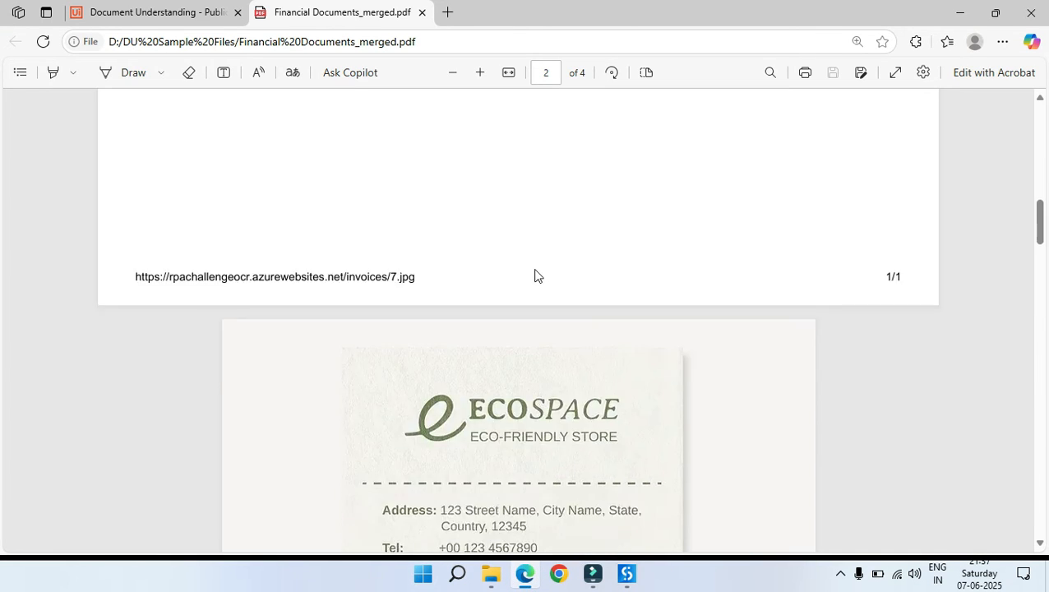
scroll(576, 247, "down", 4)
left_click(960, 13)
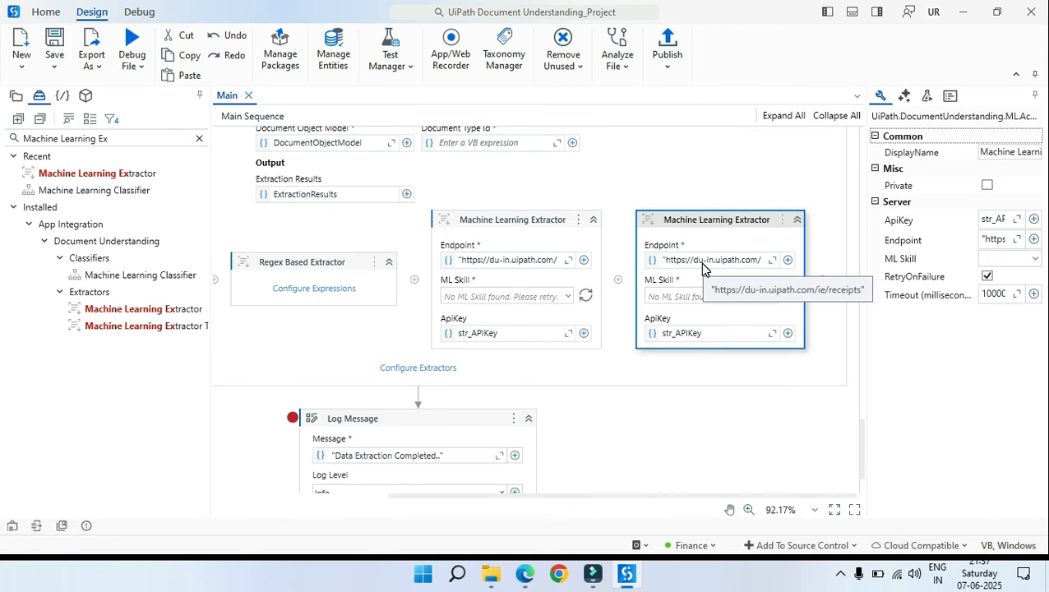
Examine the first Machine Learning Extractor's endpoint and copy the du-in invoices_india URL from the UiPath public endpoints documentation in Edge
left_click(487, 239)
left_click(568, 260)
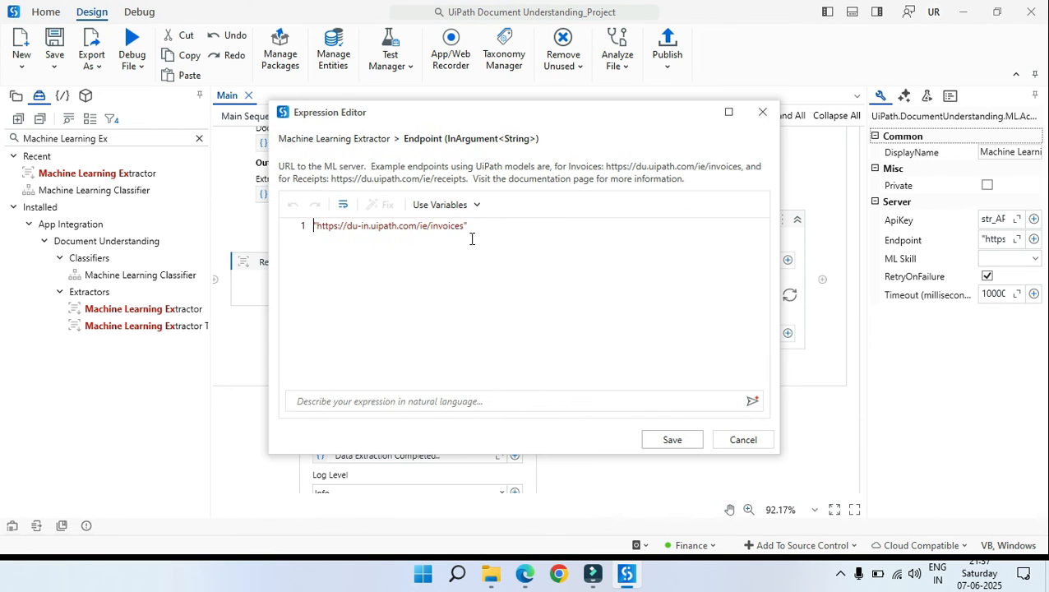
left_click(521, 576)
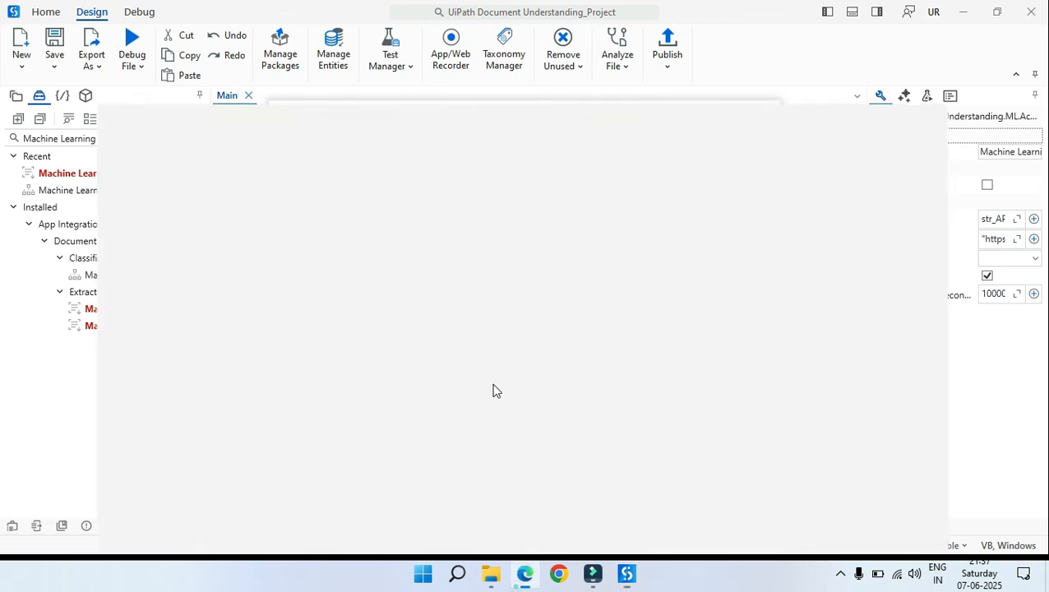
left_click(159, 17)
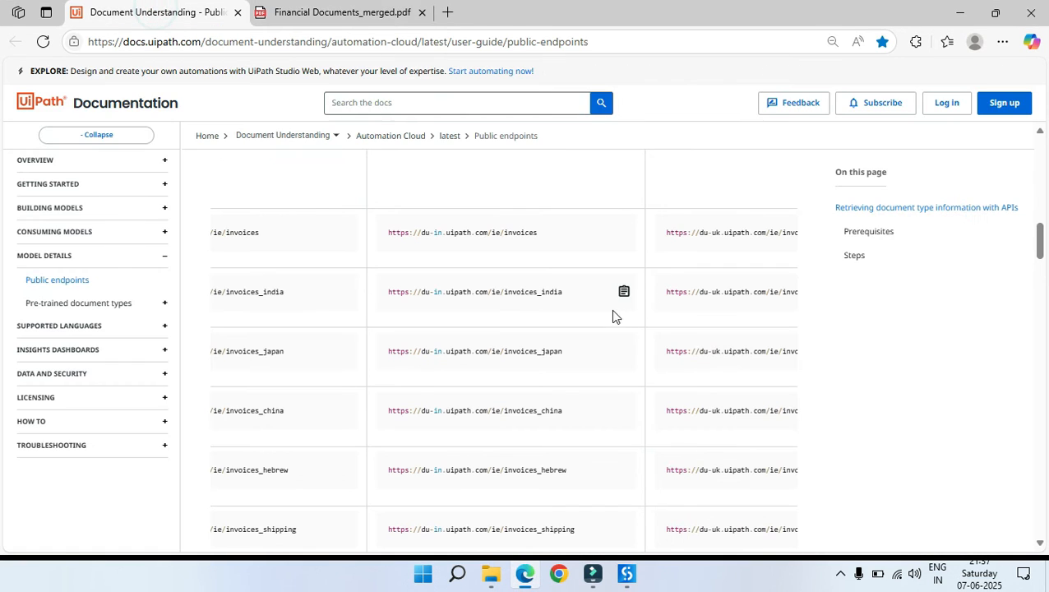
left_click(624, 294)
key("alt+Tab")
left_click(562, 255)
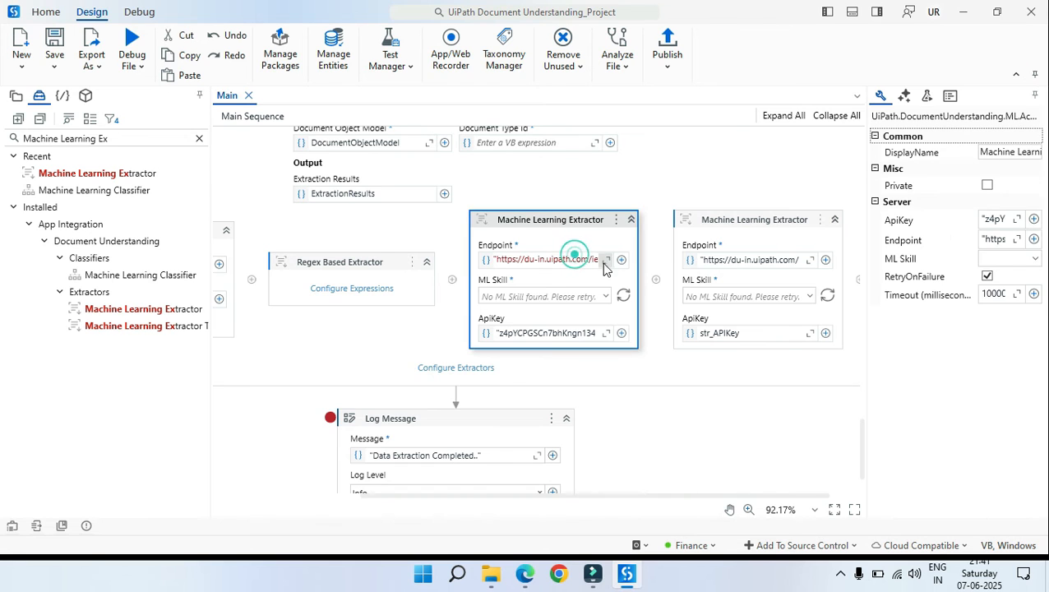
left_click(606, 260)
key("ctrl+a")
type("\"")
key("ctrl+v")
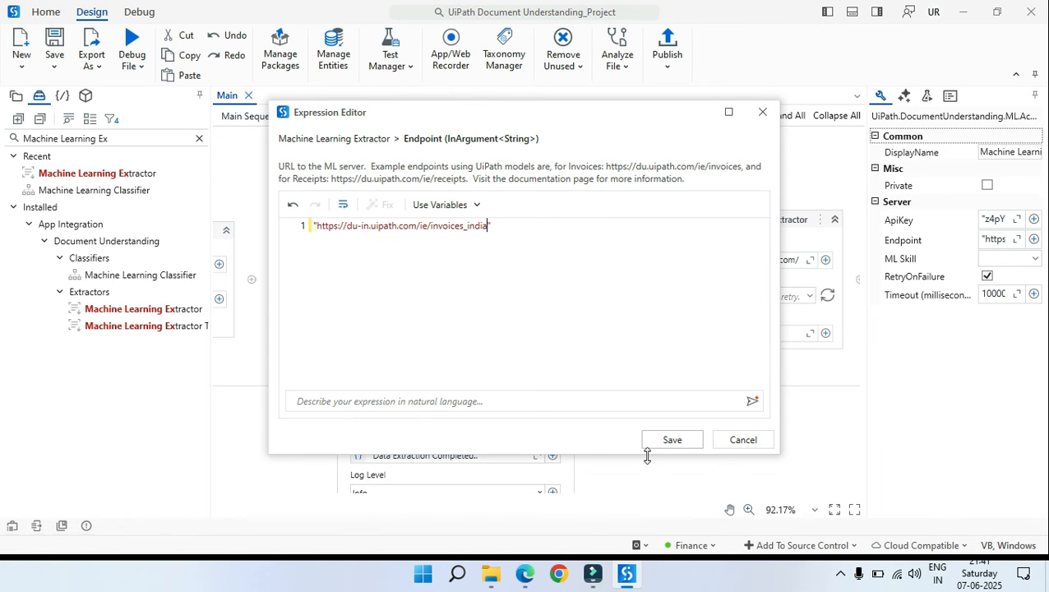
left_click(671, 440)
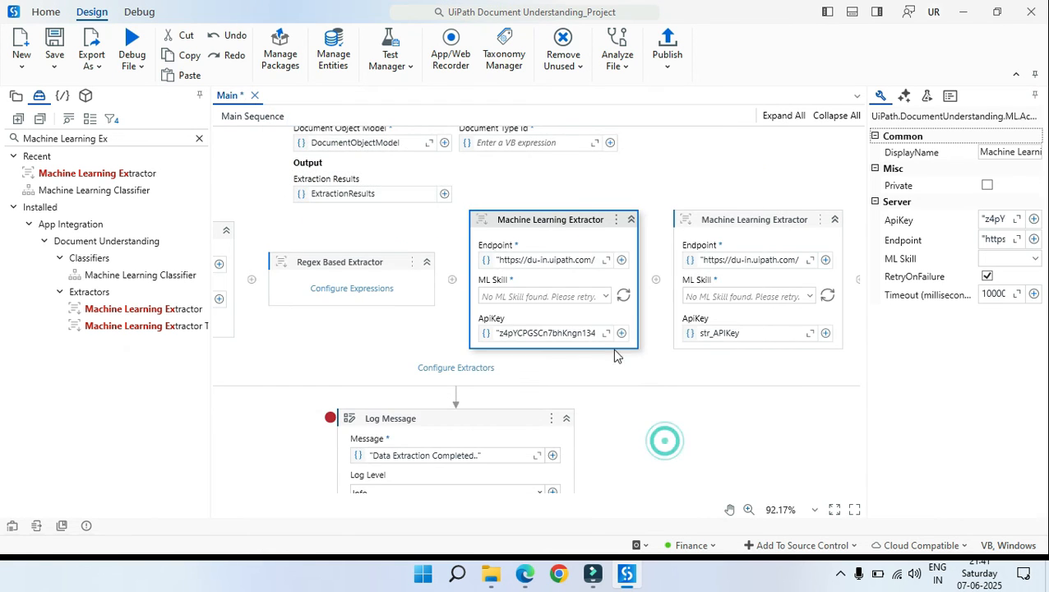
left_click(654, 370)
key("ctrl+s")
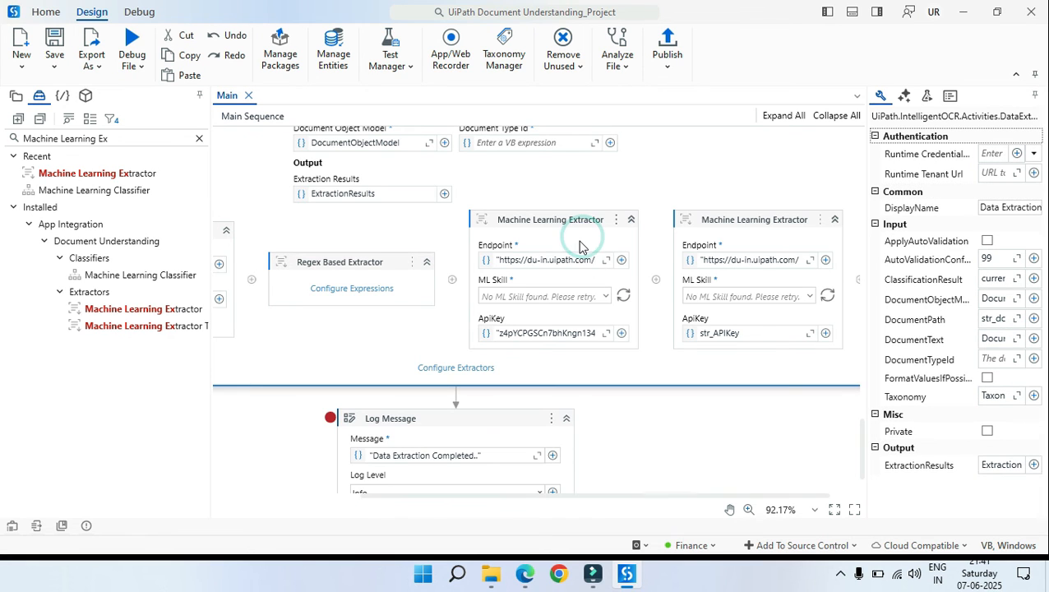
Open the extractor configuration of the Data Extraction Scope in full size and expand the Invoice document type's fields
left_click(581, 236)
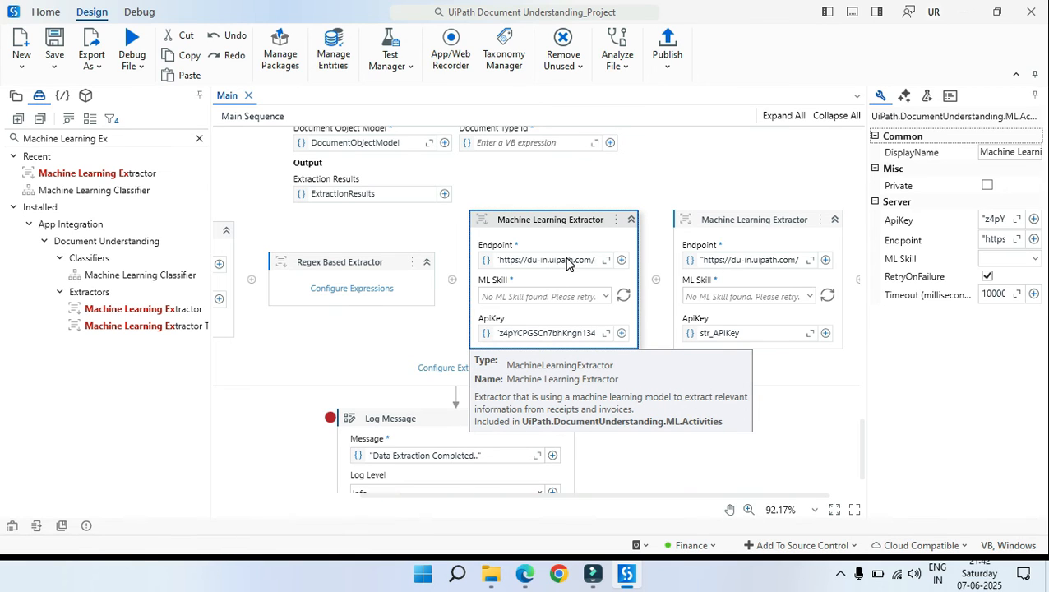
left_click(584, 240)
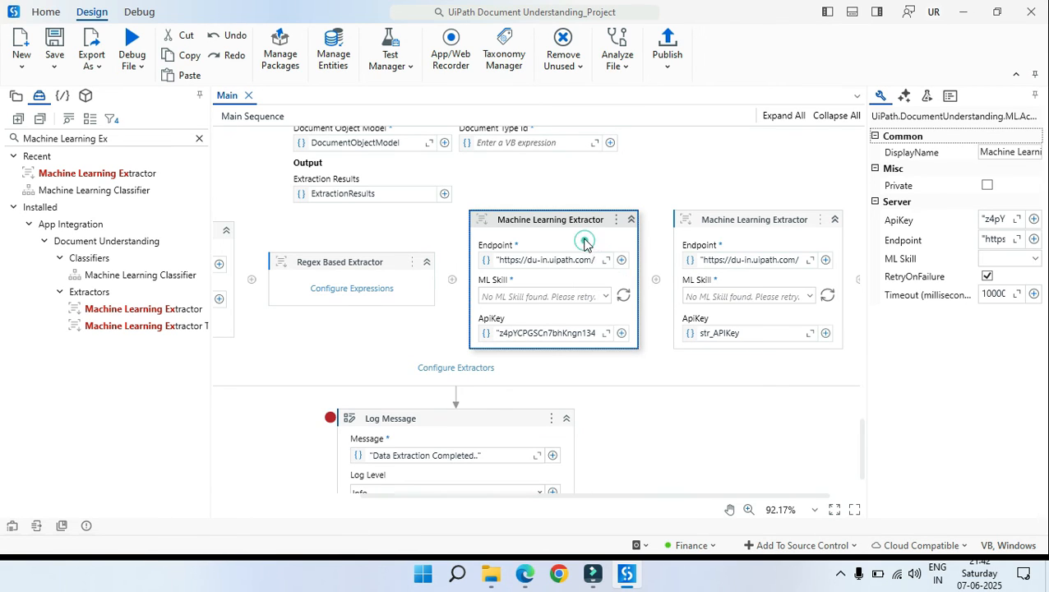
left_click(467, 370)
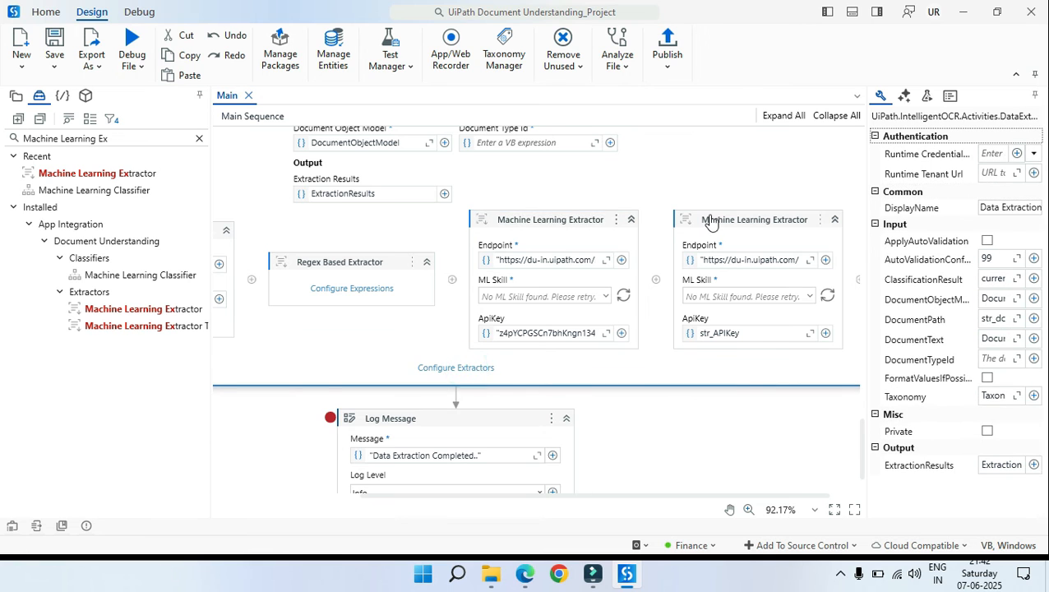
left_click(677, 137)
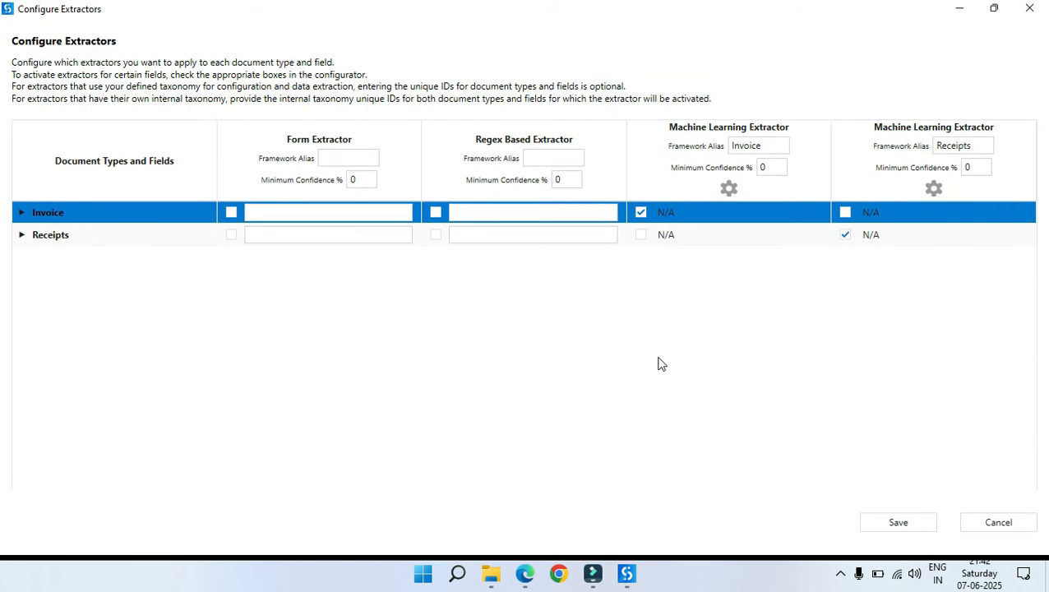
left_click(19, 215)
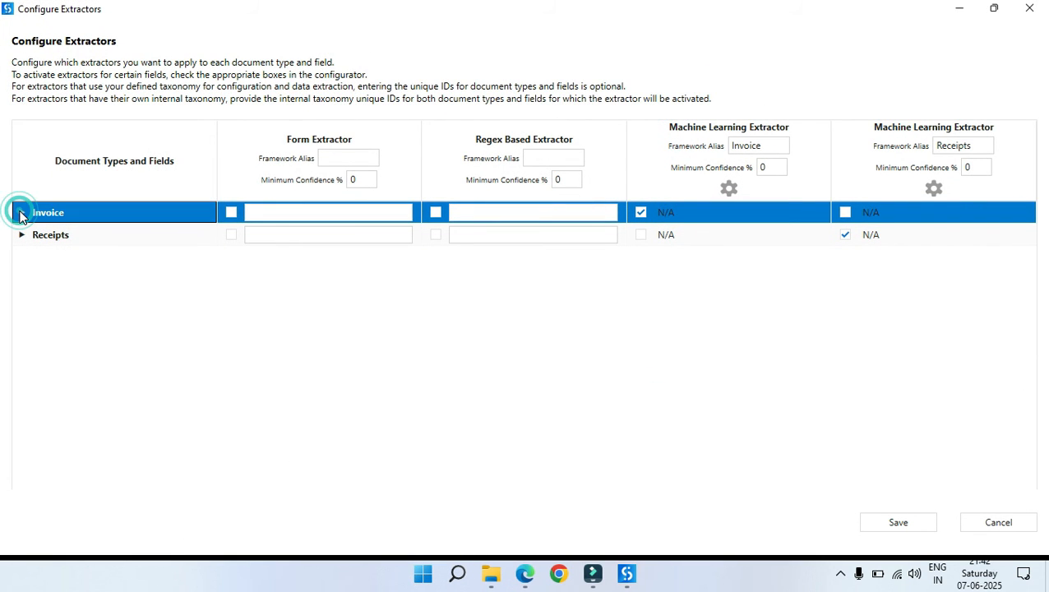
left_click(729, 191)
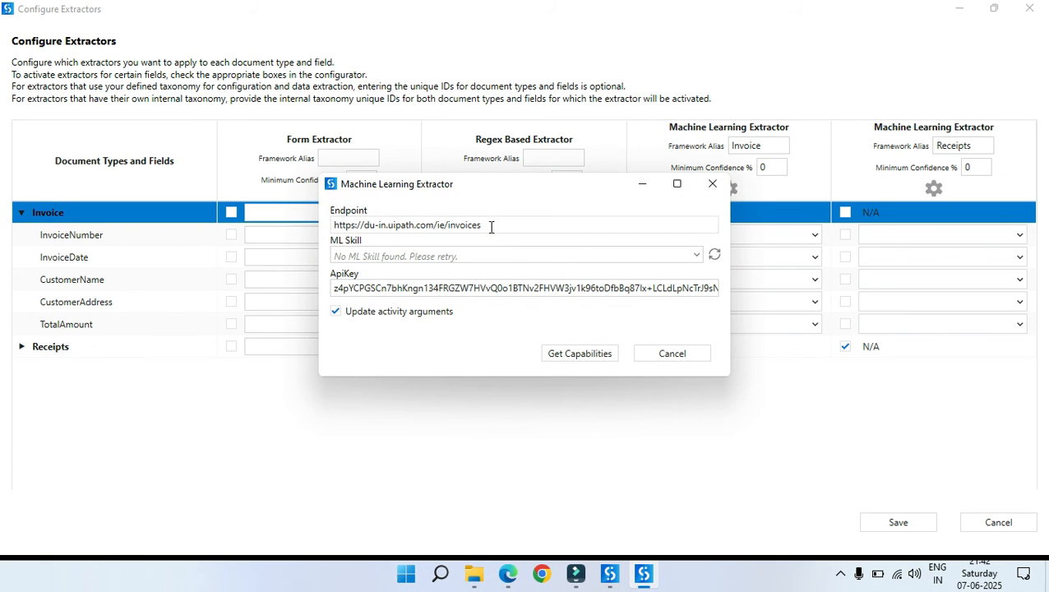
left_click_drag(341, 225, 253, 222)
key("ctrl+v")
left_click_drag(518, 191, 468, 222)
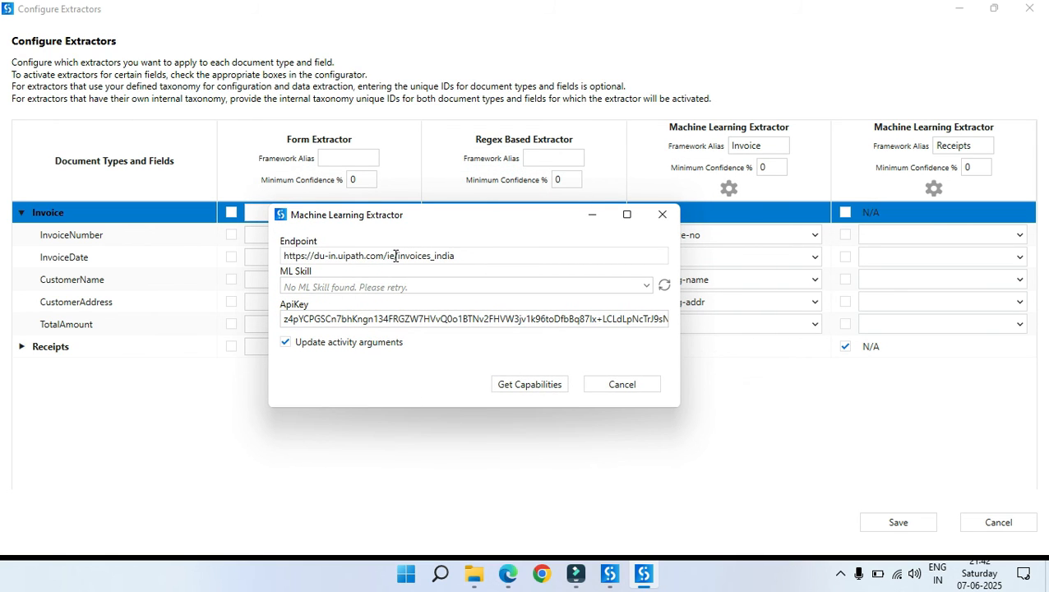
key("ctrl+z")
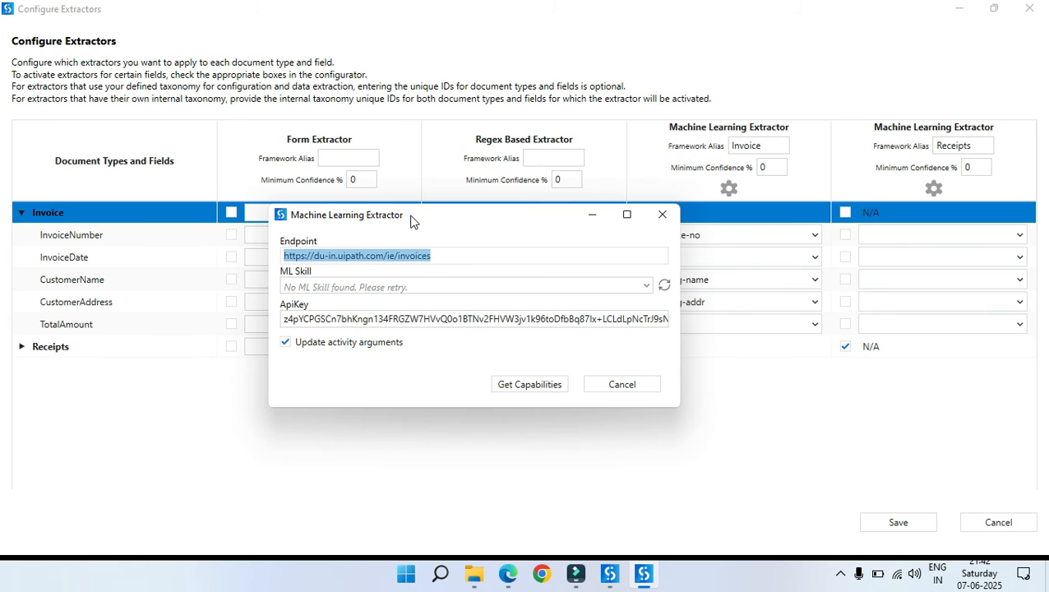
left_click_drag(413, 222, 547, 206)
key("ctrl+v")
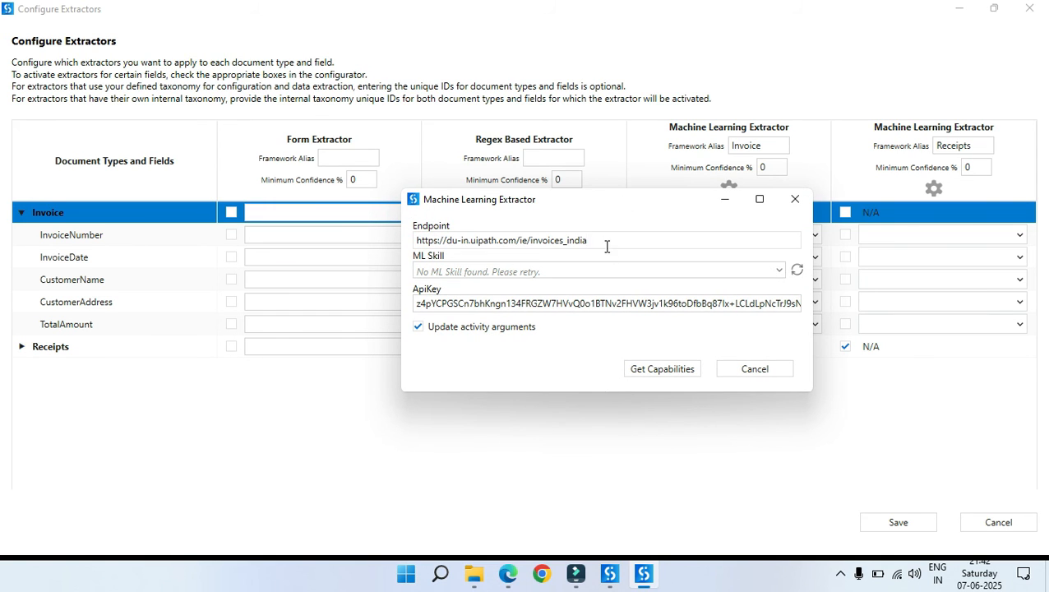
left_click(669, 372)
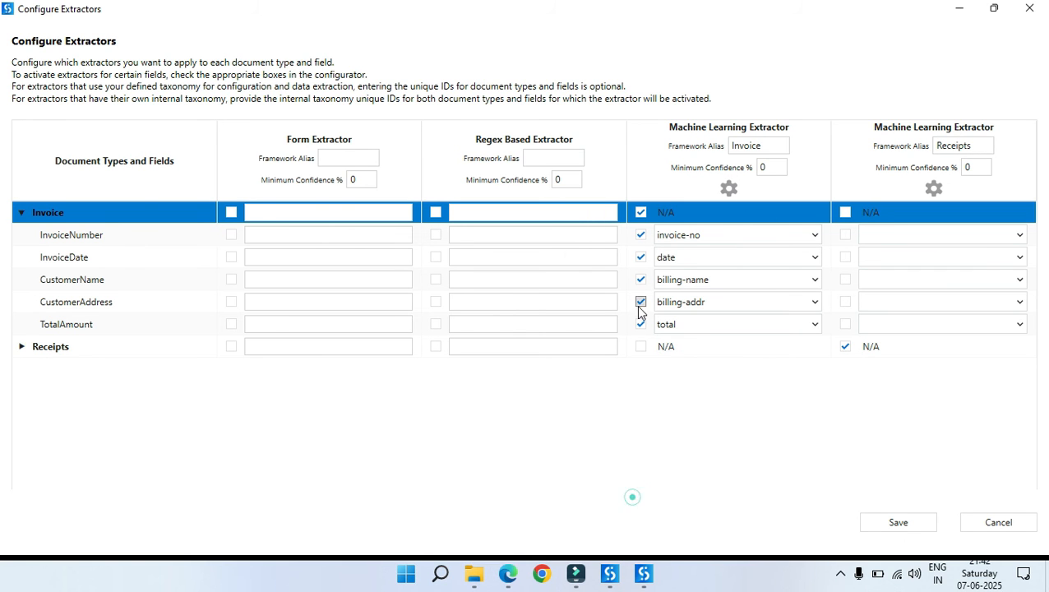
left_click(897, 522)
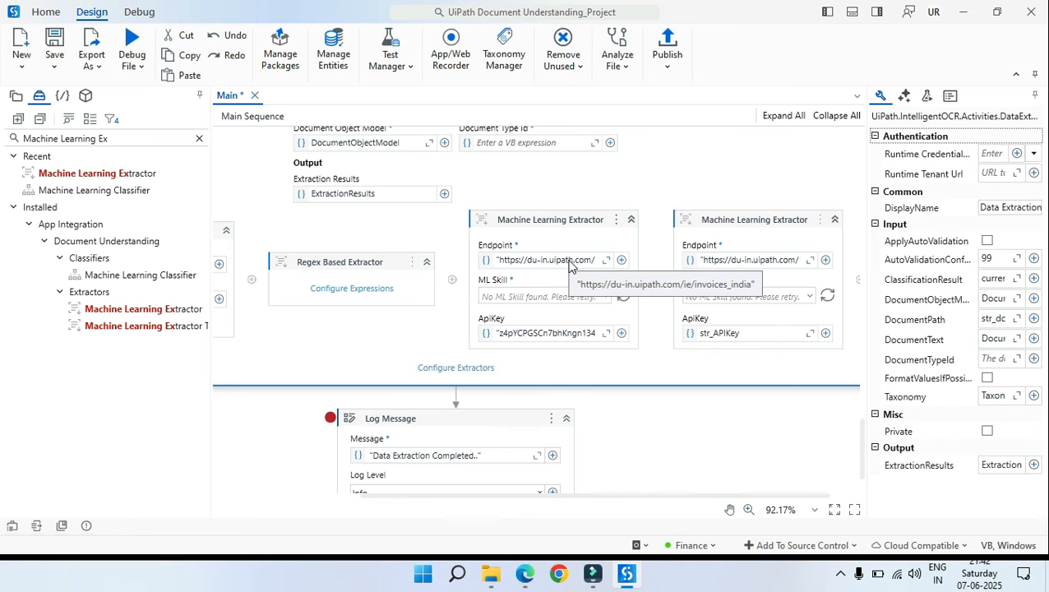
key("ctrl+s")
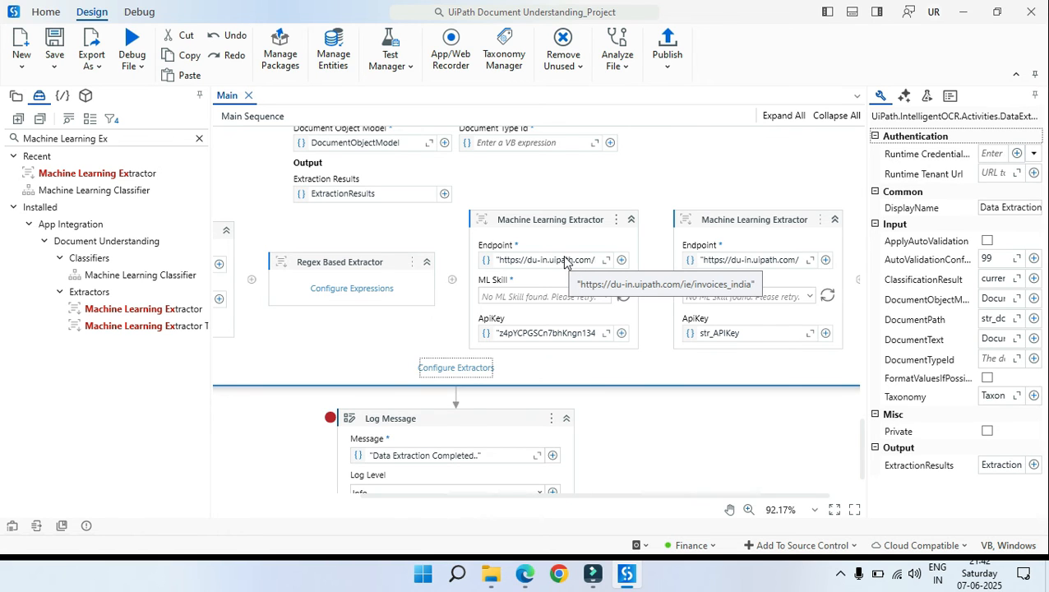
Reopen the Invoice Machine Learning Extractor's settings in the extractor configuration to check its endpoint
left_click(585, 237)
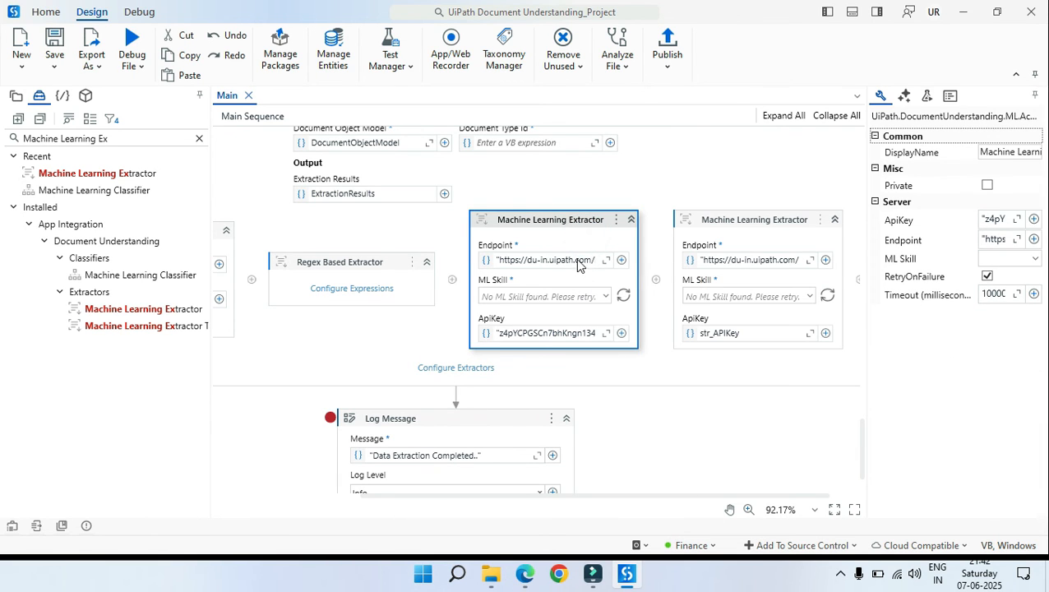
left_click(472, 371)
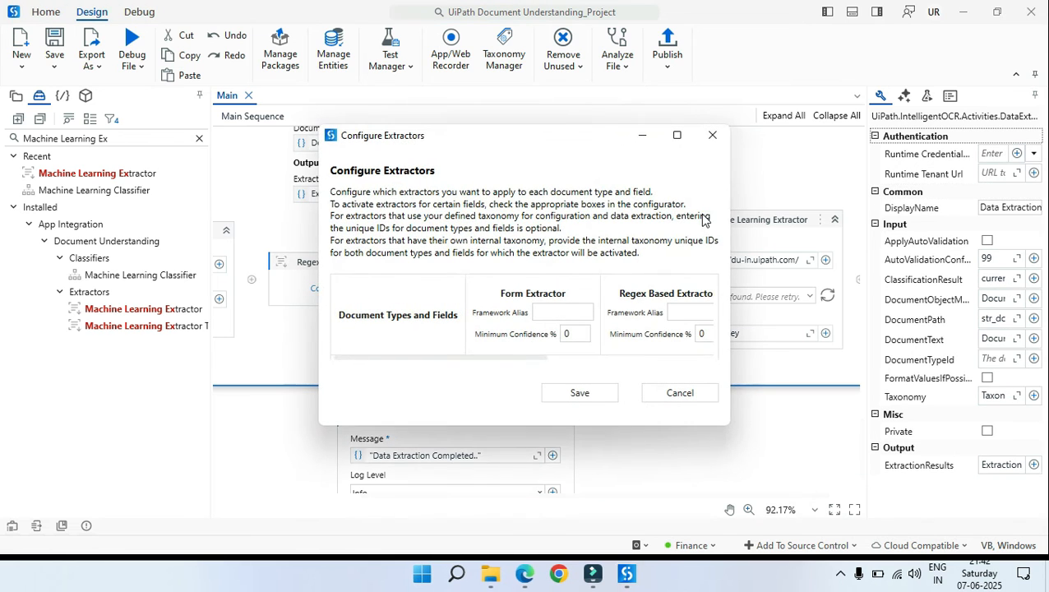
left_click(676, 136)
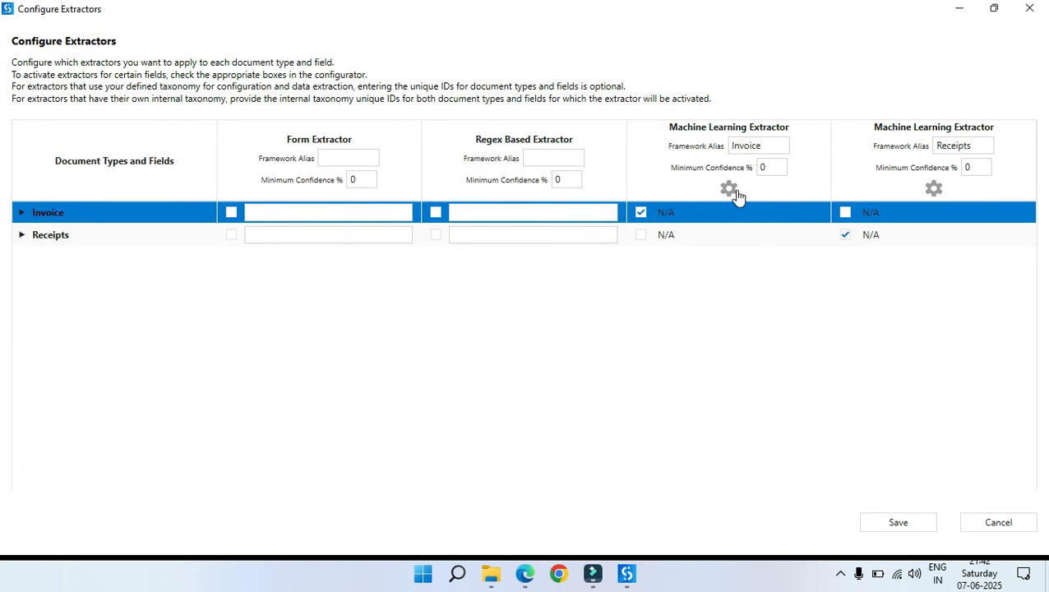
left_click(730, 190)
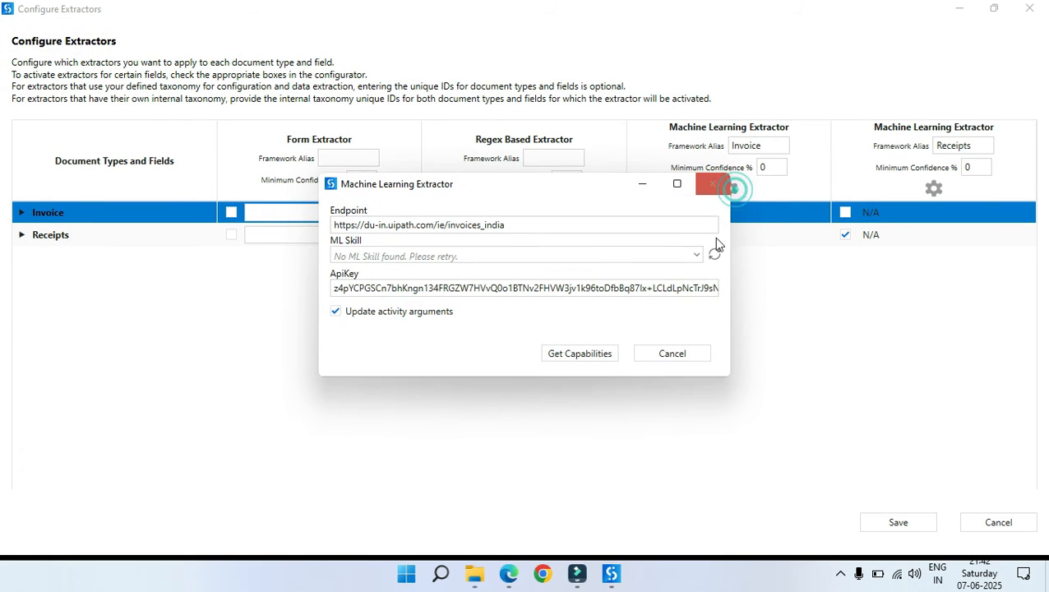
Get the capabilities for the Invoice Machine Learning Extractor and save the extractor configuration
left_click(580, 353)
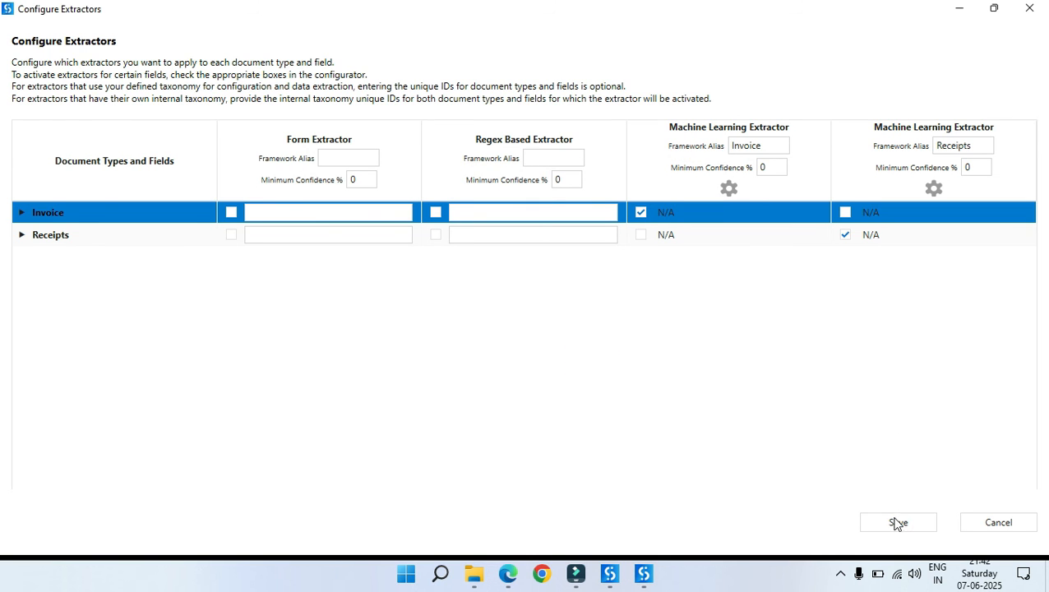
left_click(898, 523)
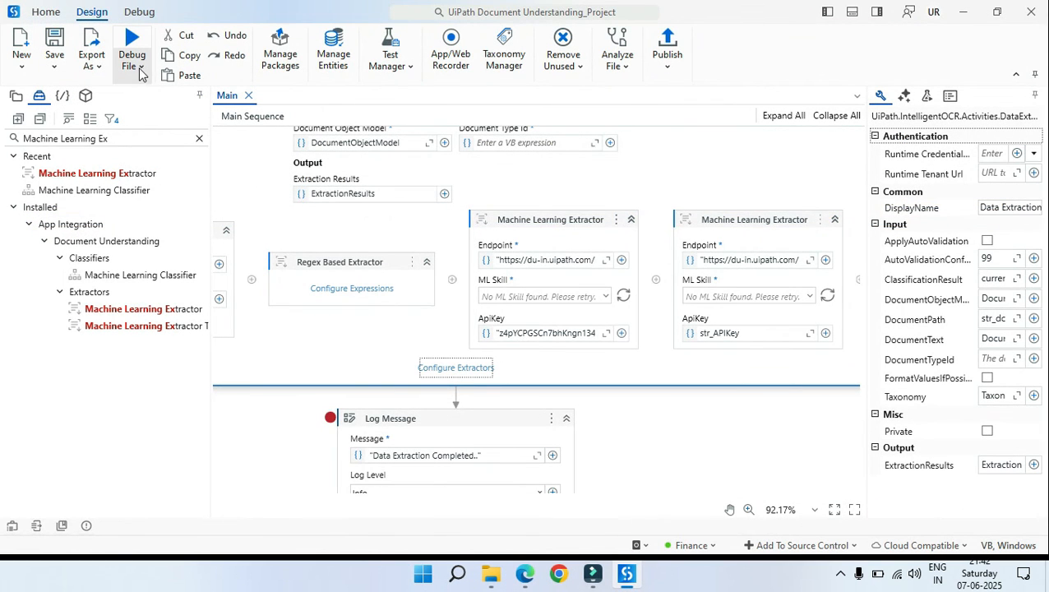
In Edge, look through the pages of Financial Documents_merged.pdf to identify the invoices it contains
left_click(489, 588)
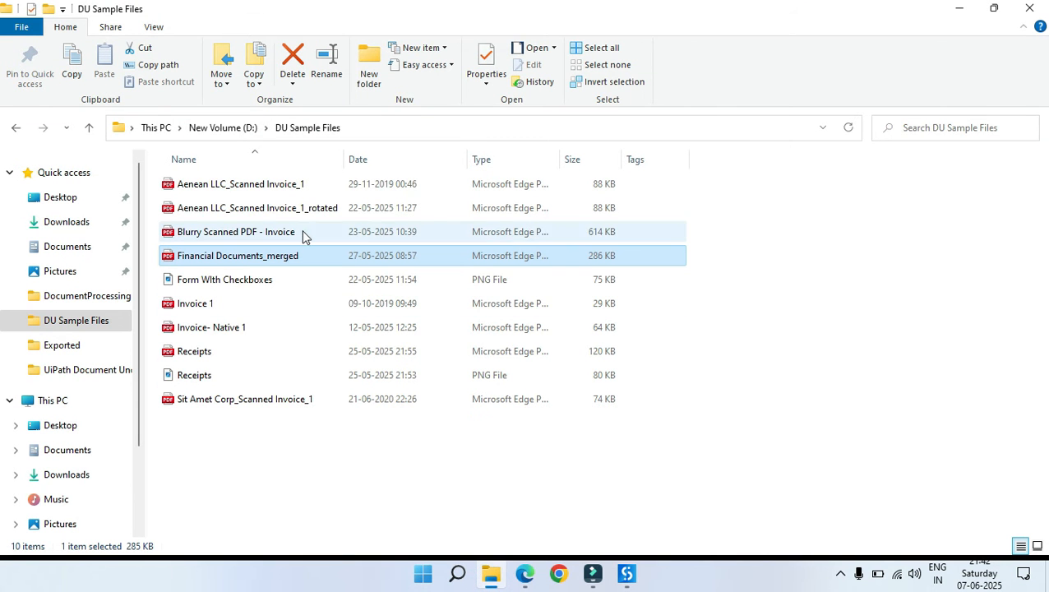
left_click(525, 576)
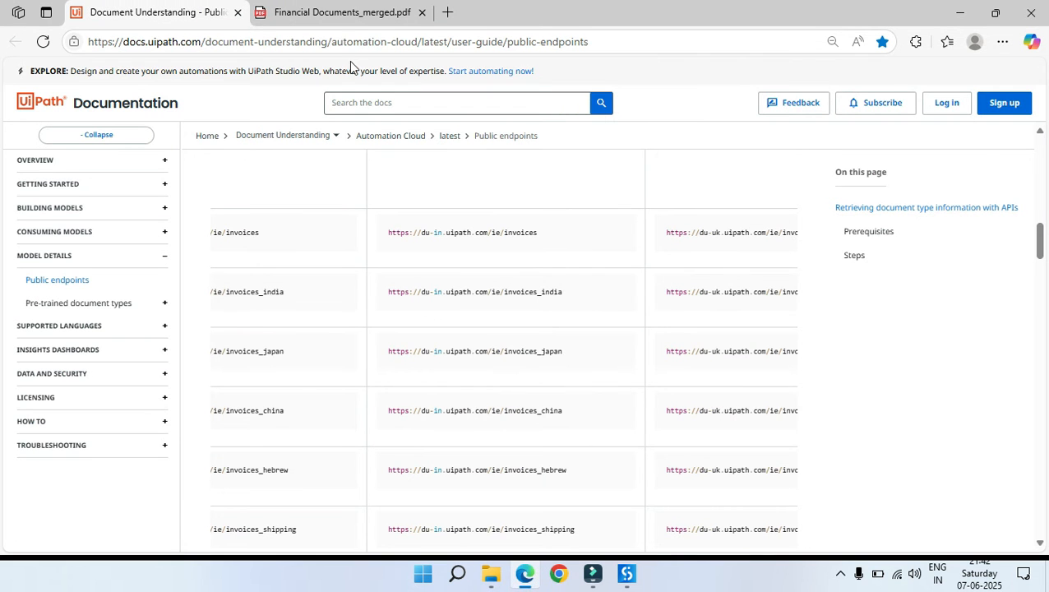
left_click(343, 12)
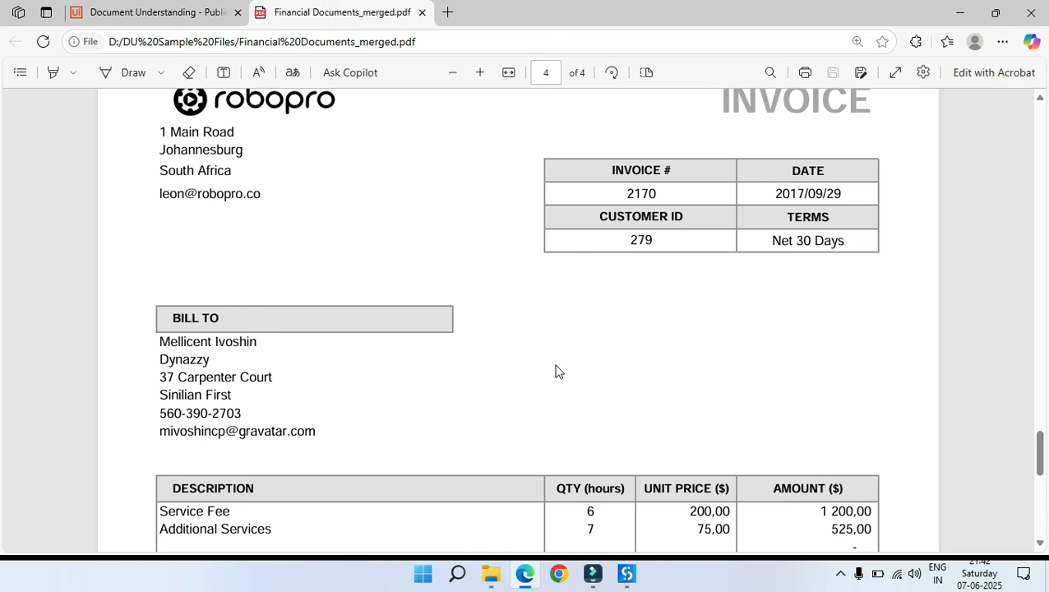
scroll(556, 372, "up", 20)
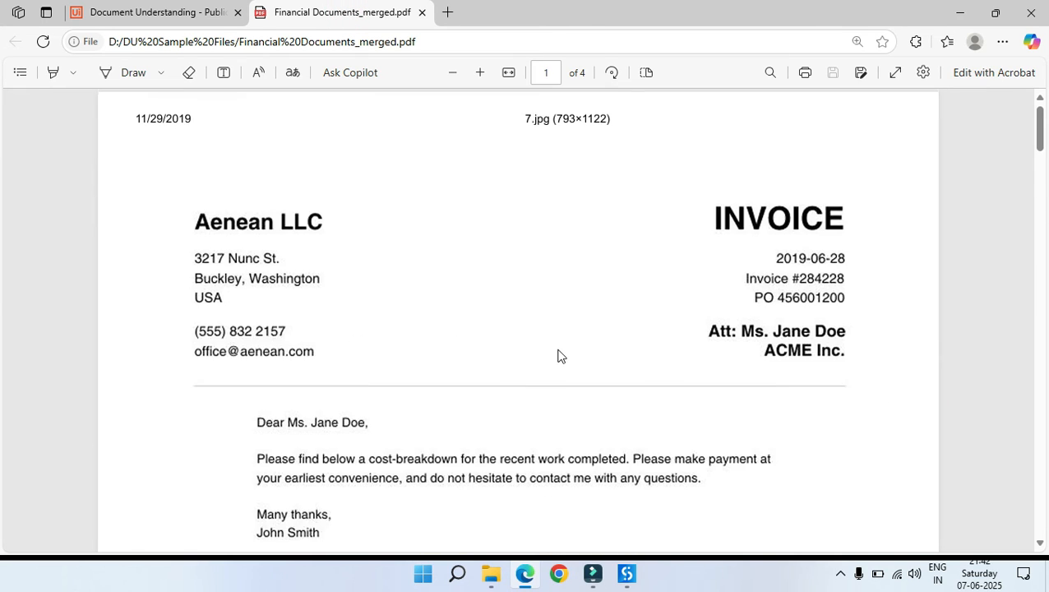
scroll(557, 355, "down", 20)
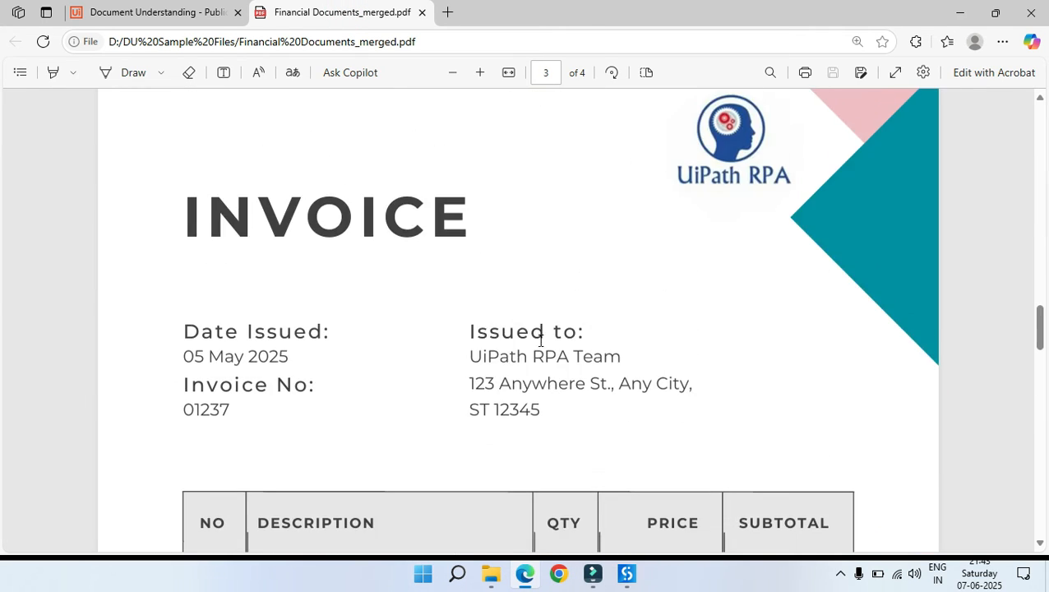
scroll(575, 378, "down", 10)
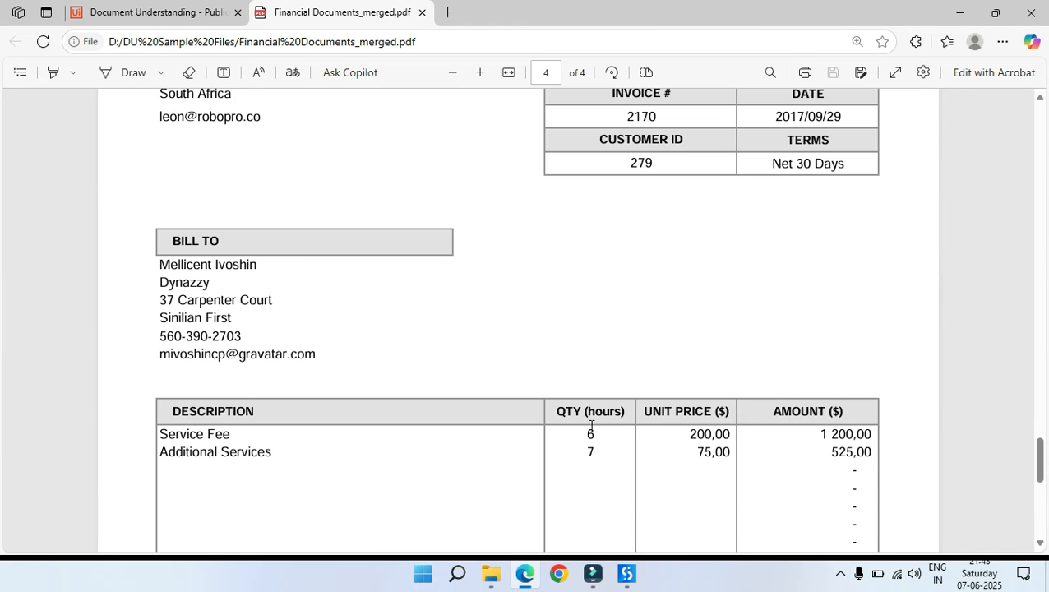
scroll(426, 227, "up", 4)
scroll(235, 400, "down", 2)
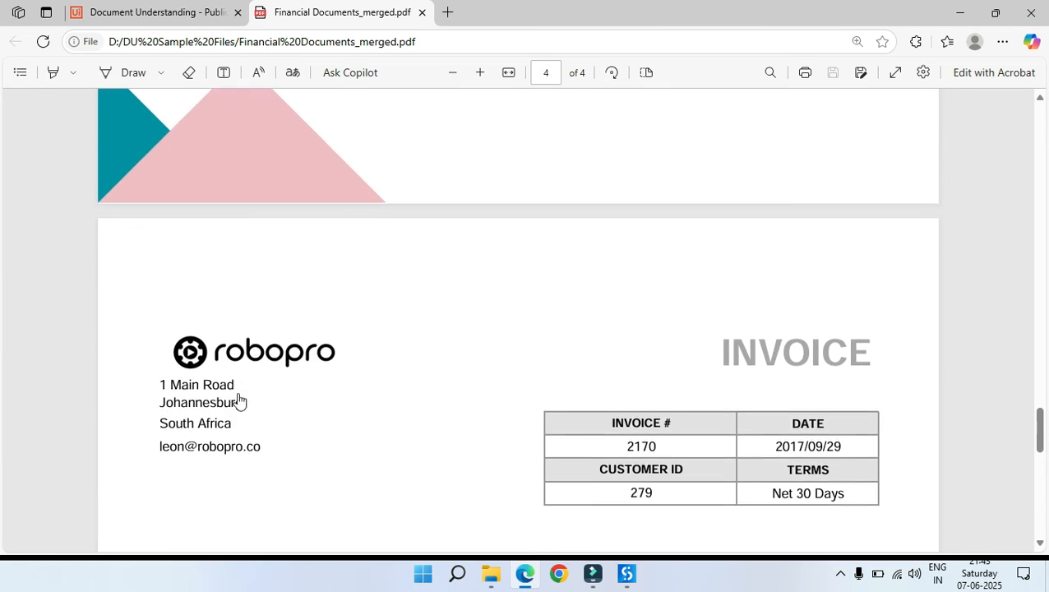
left_click(962, 13)
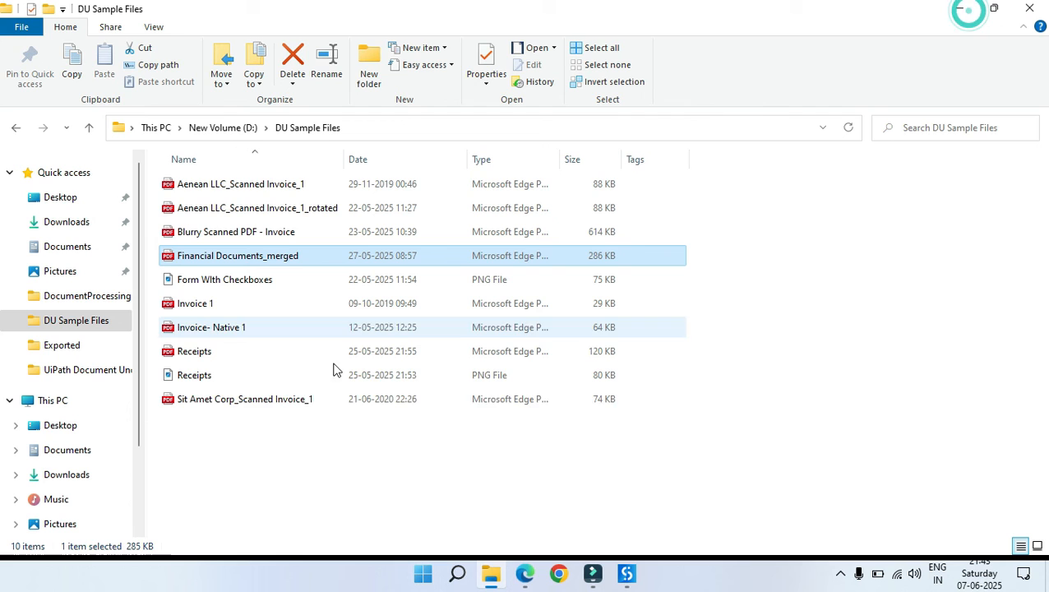
In File Explorer, copy the path of Invoice- Native 1 from the DU Sample Files folder
left_click(293, 517)
right_click(207, 332)
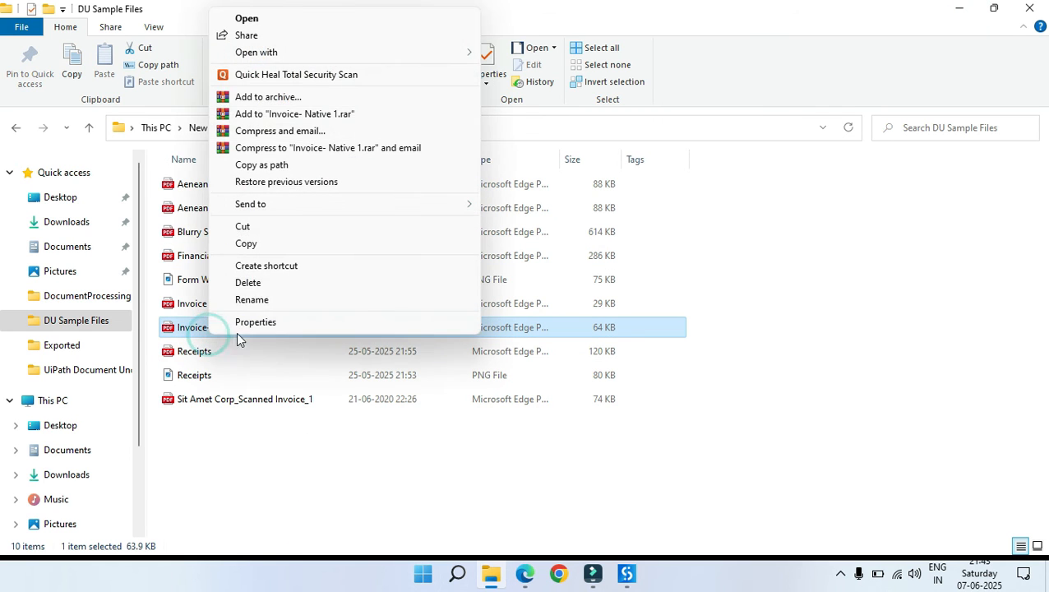
left_click(276, 165)
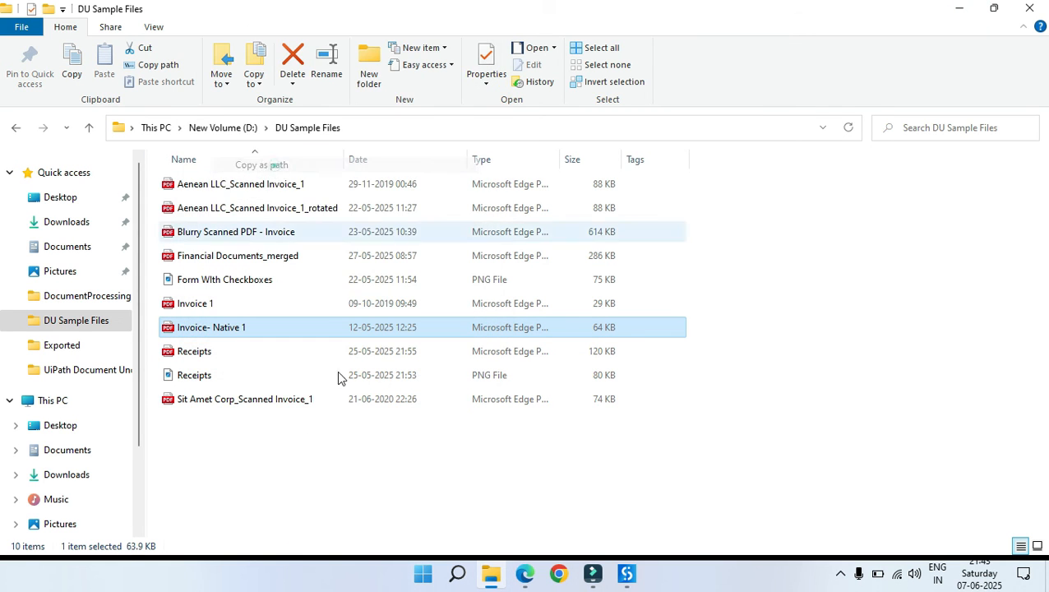
In UiPath Studio, set the Assign - DocumentFilepath value to "D:\DU Sample Files\Invoice- Native 1.pdf" and start debugging the file
left_click(626, 573)
scroll(855, 384, "up", 3)
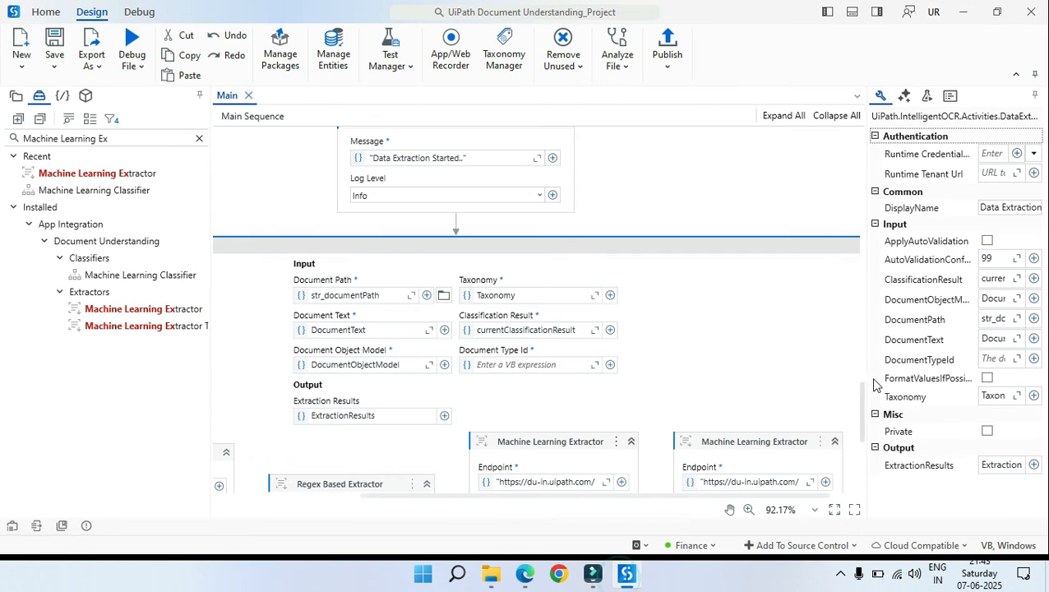
scroll(861, 416, "up", 10)
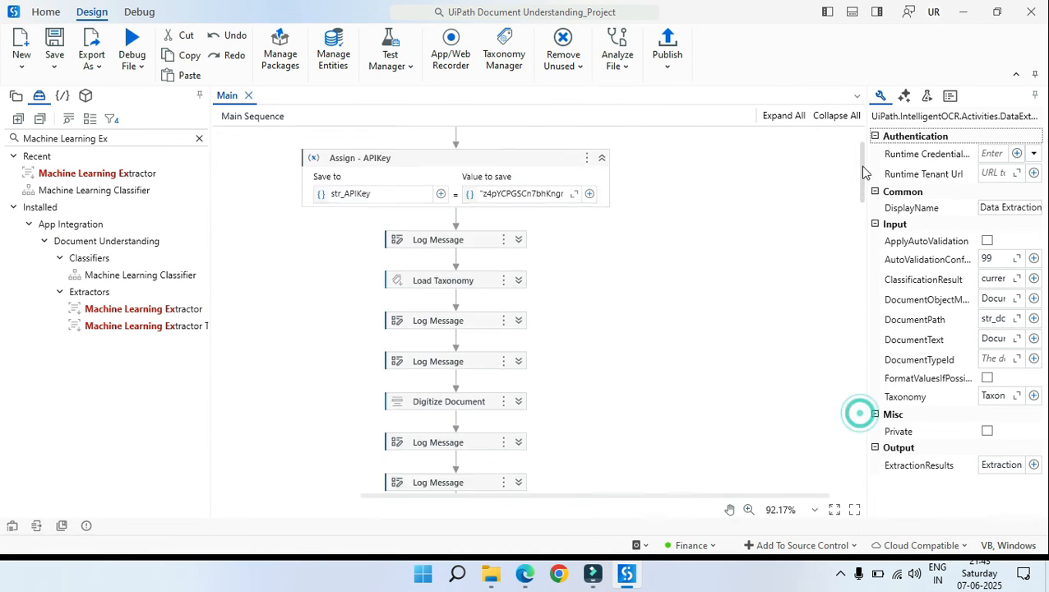
left_click(575, 169)
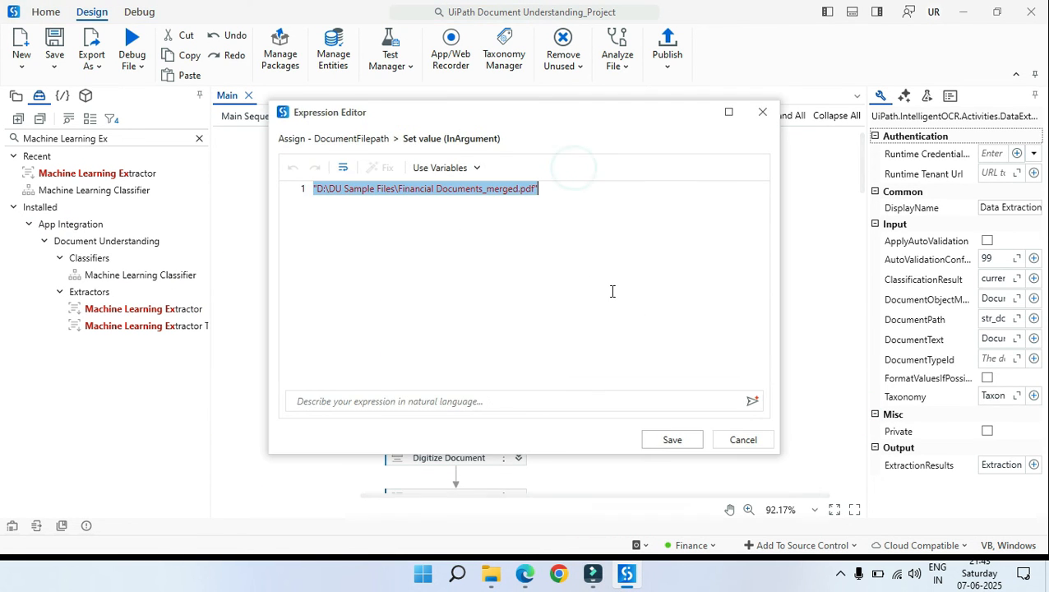
key("ctrl+v")
left_click(670, 436)
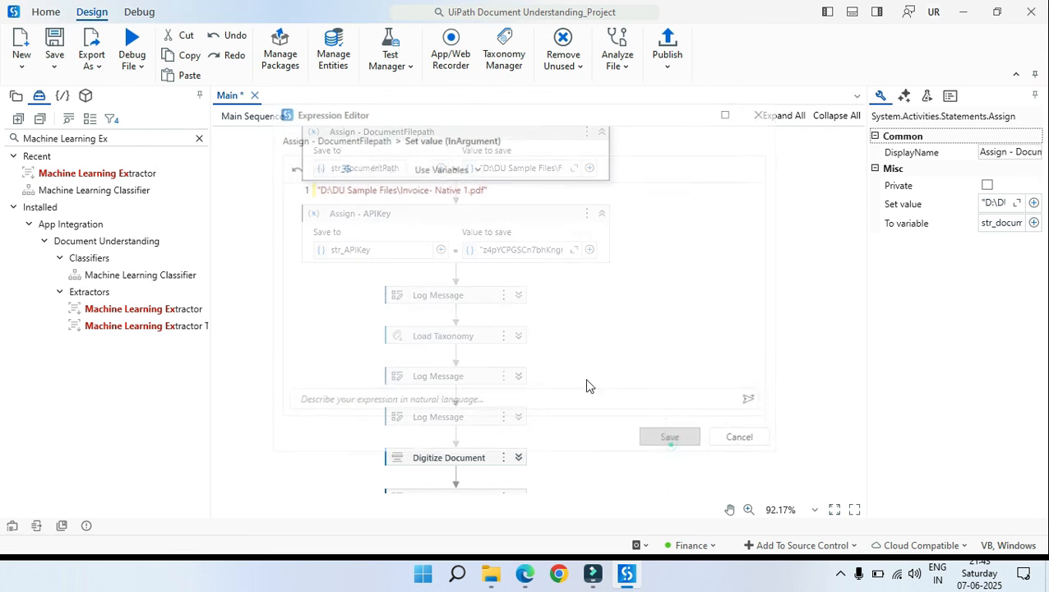
left_click(130, 46)
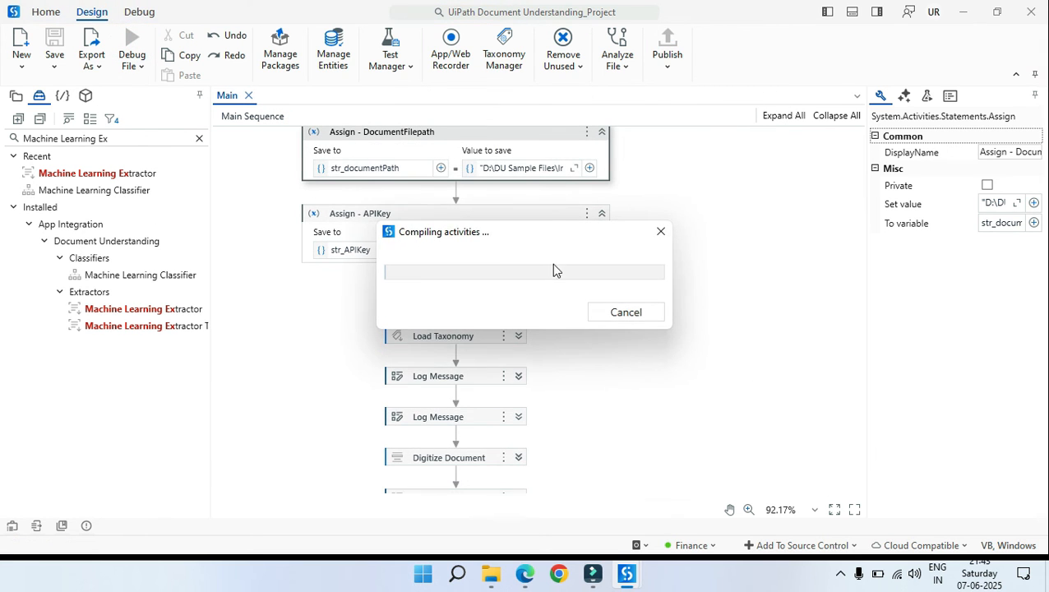
Switch to Edge and check the customer address under "Issued to" on page 3 of Financial Documents_merged.pdf
mouse_move(525, 573)
left_click(526, 518)
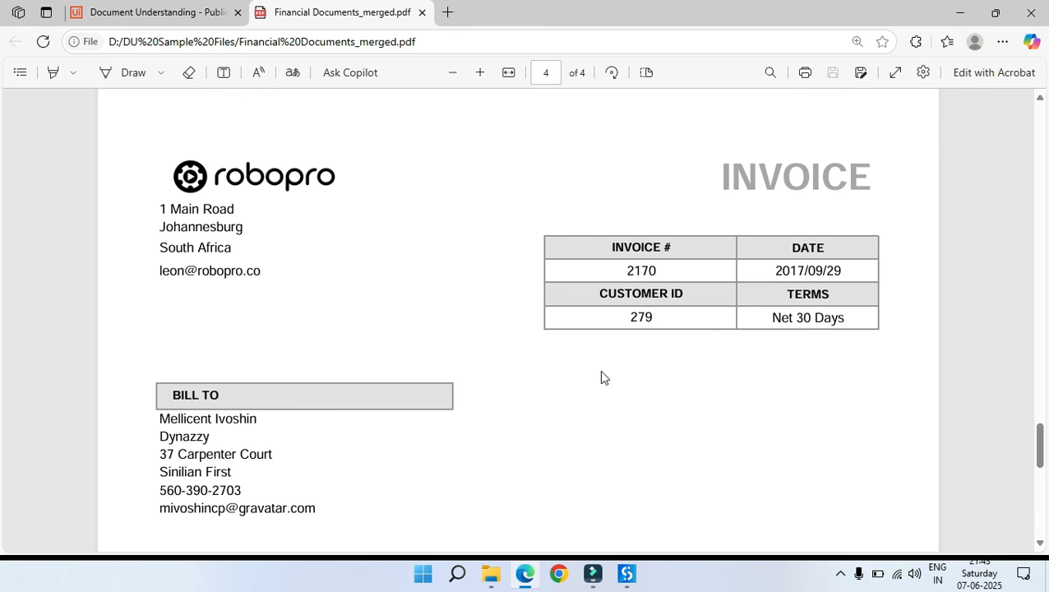
scroll(292, 232, "up", 15)
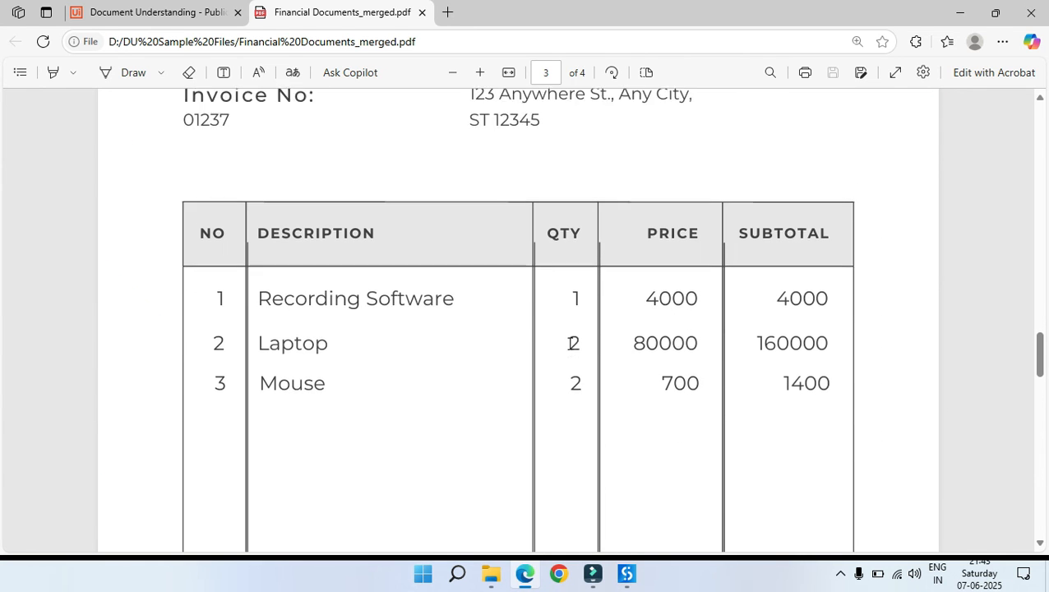
left_click_drag(548, 249, 696, 233)
left_click(467, 232)
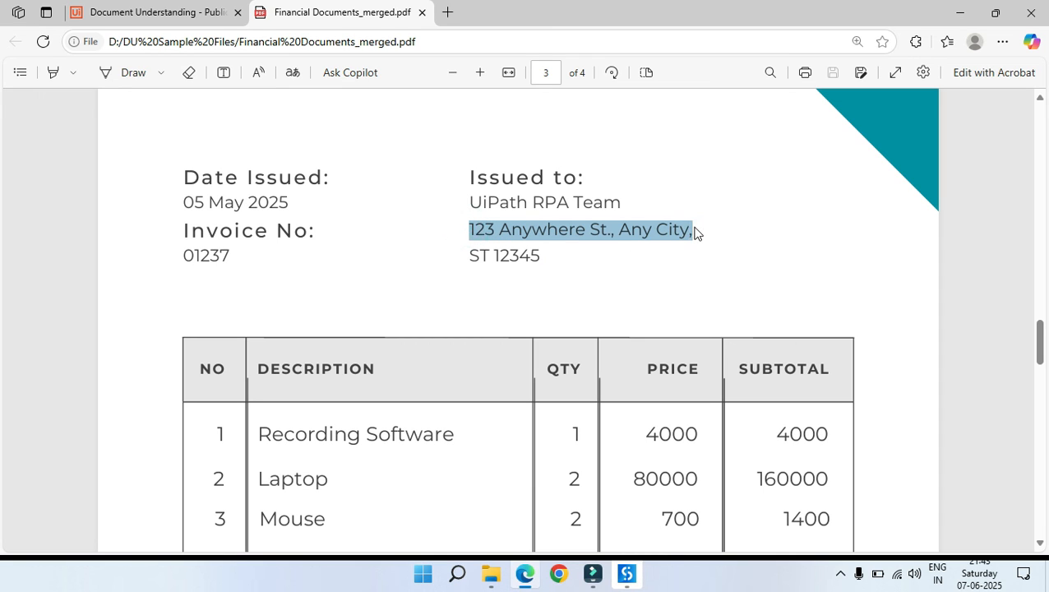
left_click(686, 287)
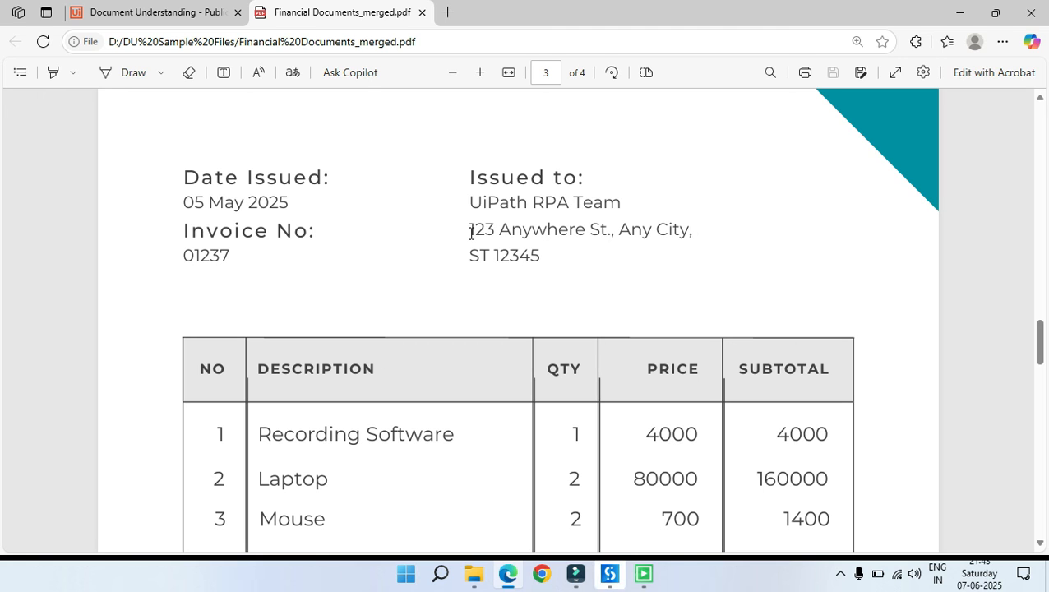
left_click_drag(500, 230, 609, 230)
Return to the running workflow, classify the document as Invoice in the Classification Station, and submit it
key("alt+Tab")
left_click(792, 315)
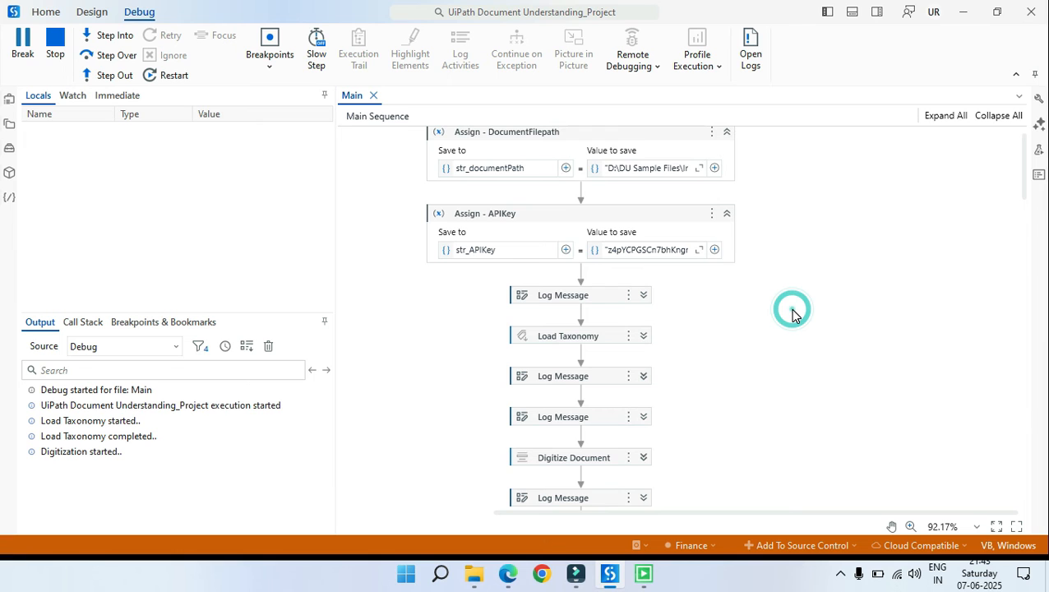
scroll(454, 370, "down", 1)
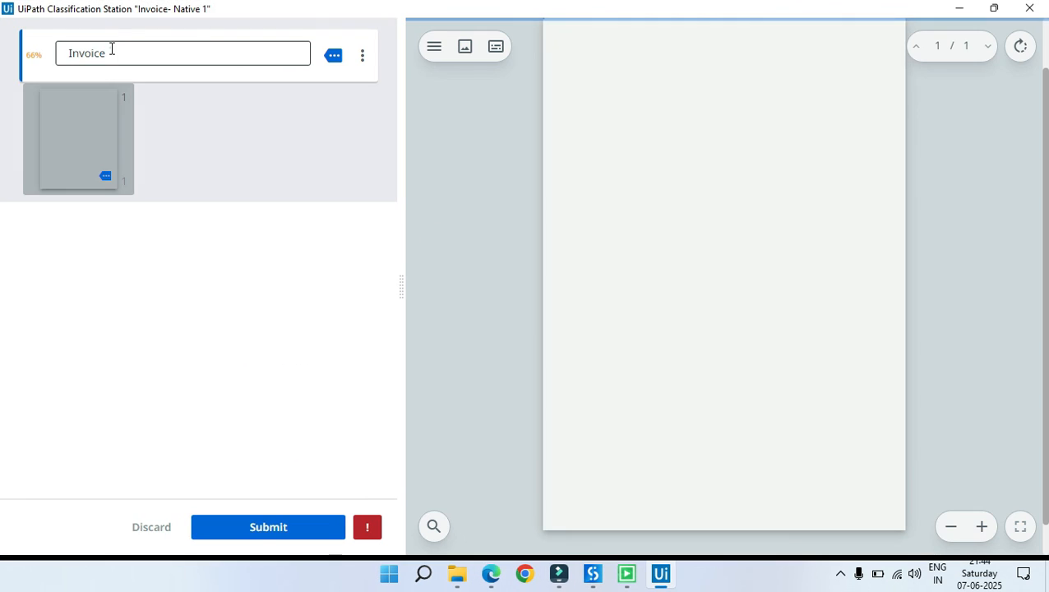
left_click(110, 50)
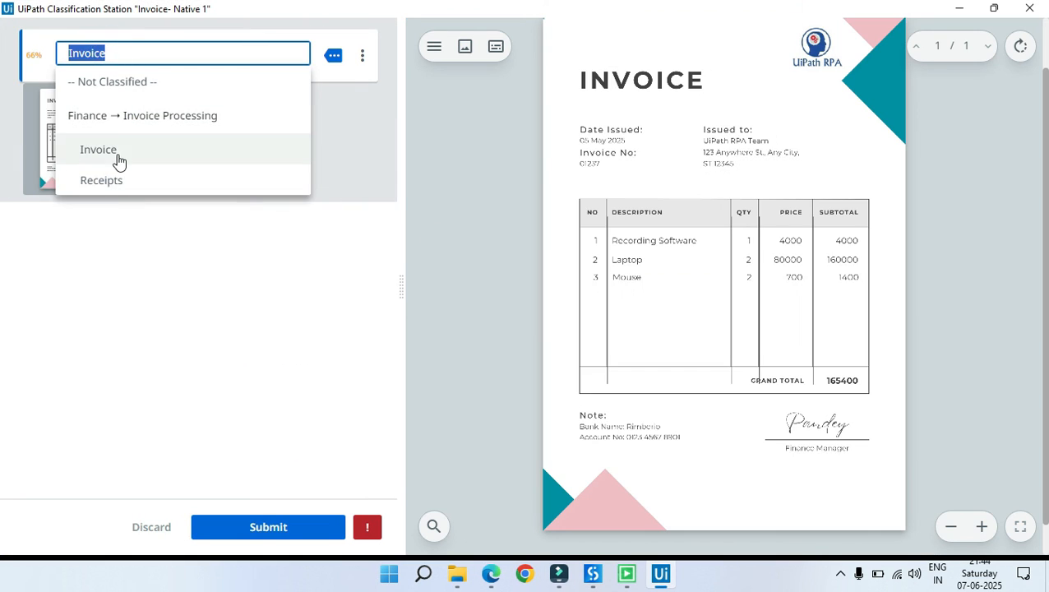
left_click(115, 151)
left_click(248, 525)
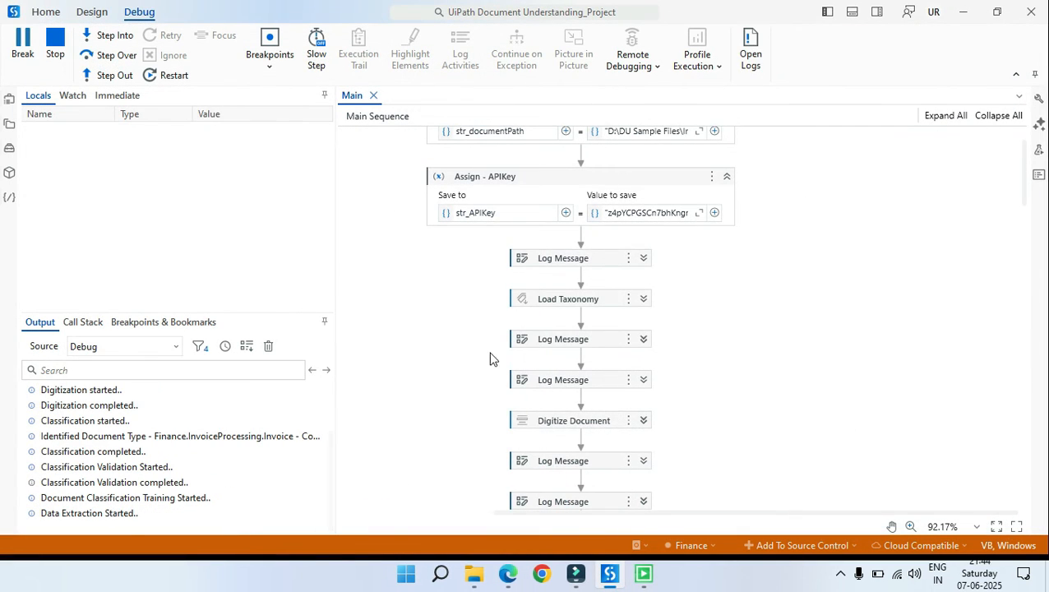
Open the ExtractionResults local value in full size and examine the value extracted for the CustomerAddress field
left_click(317, 169)
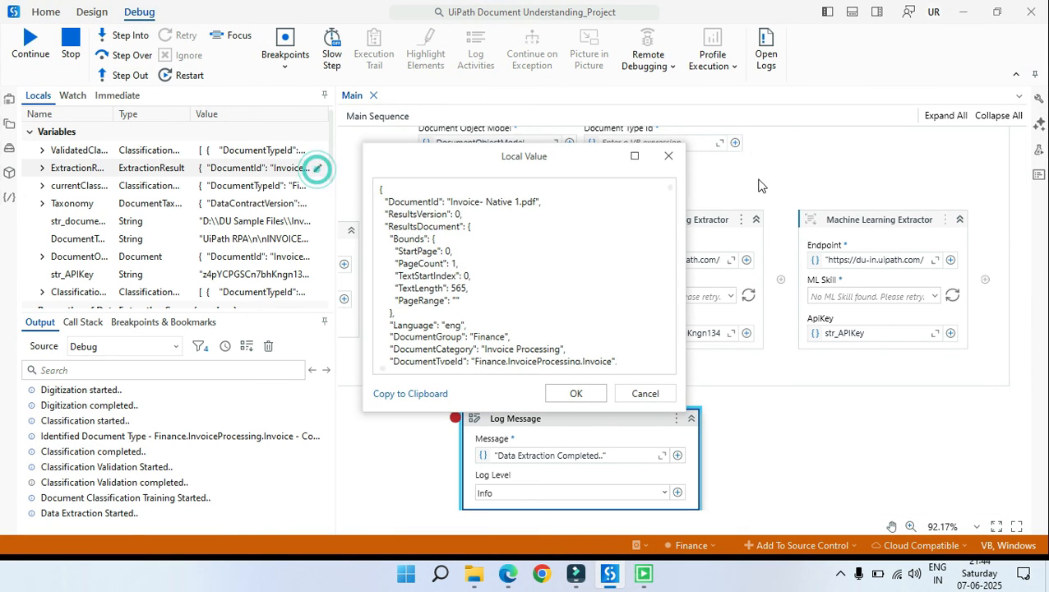
left_click(629, 156)
scroll(643, 285, "down", 20)
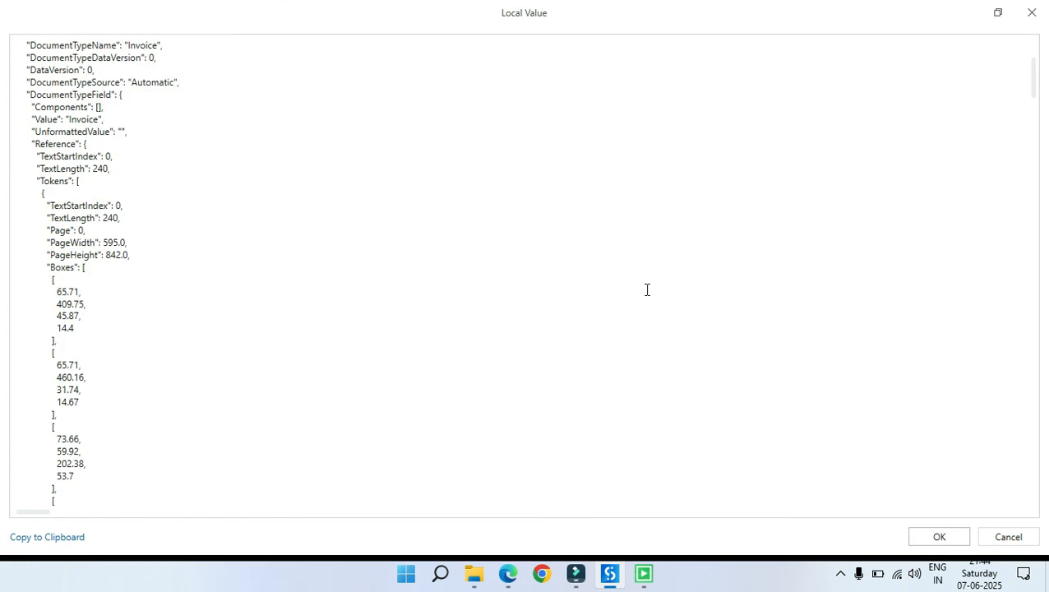
scroll(601, 345, "down", 20)
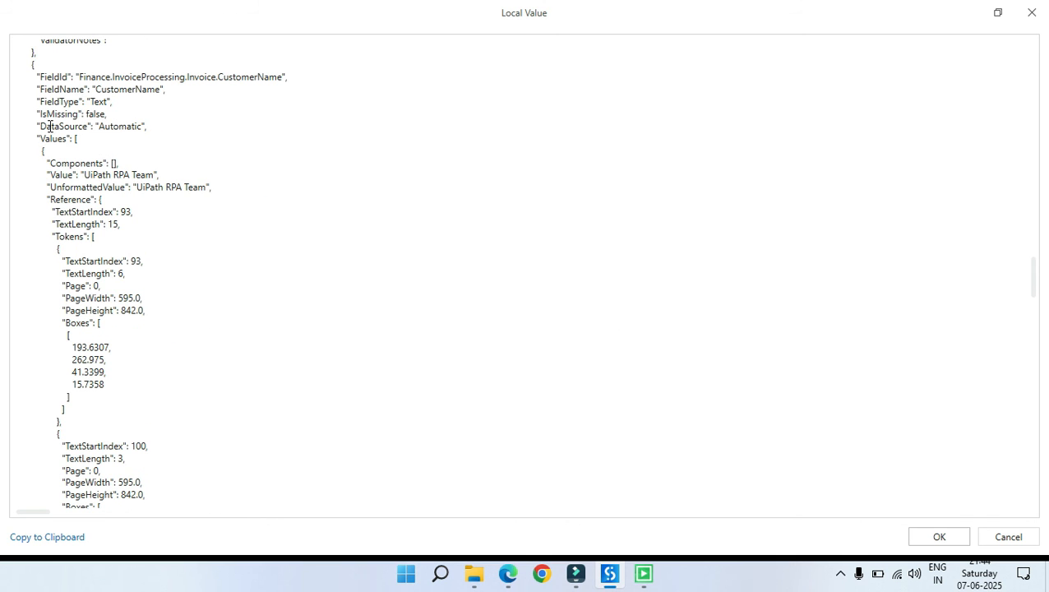
scroll(339, 265, "down", 15)
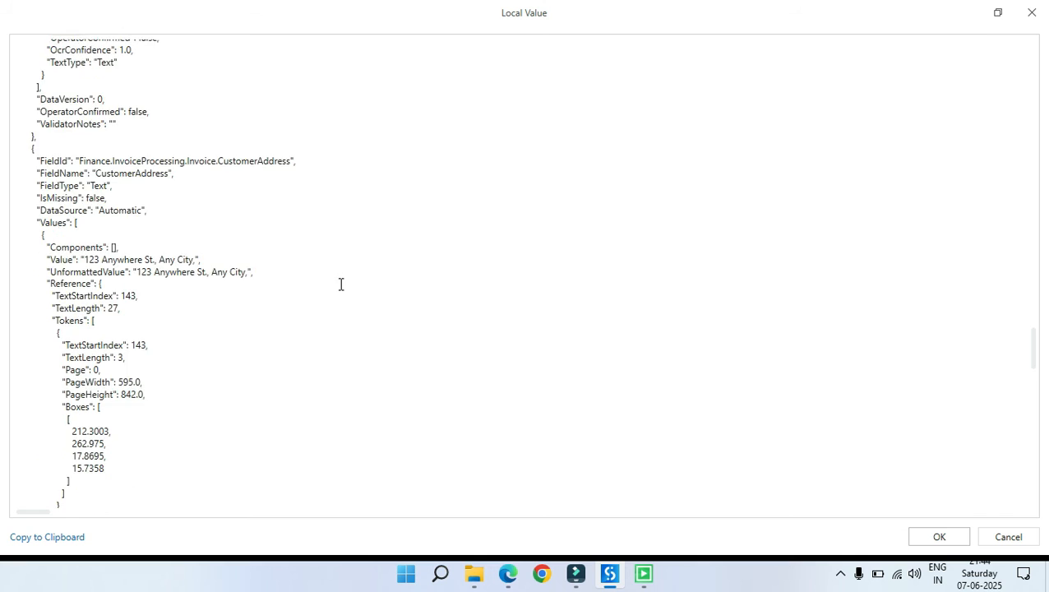
scroll(288, 255, "down", 3)
scroll(214, 206, "down", 2)
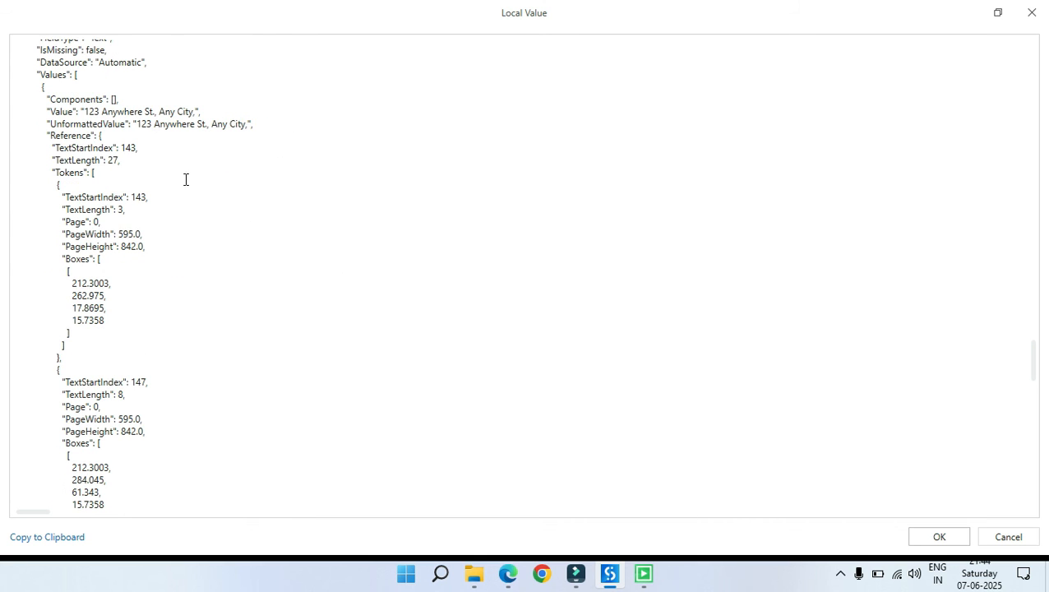
left_click_drag(85, 111, 196, 113)
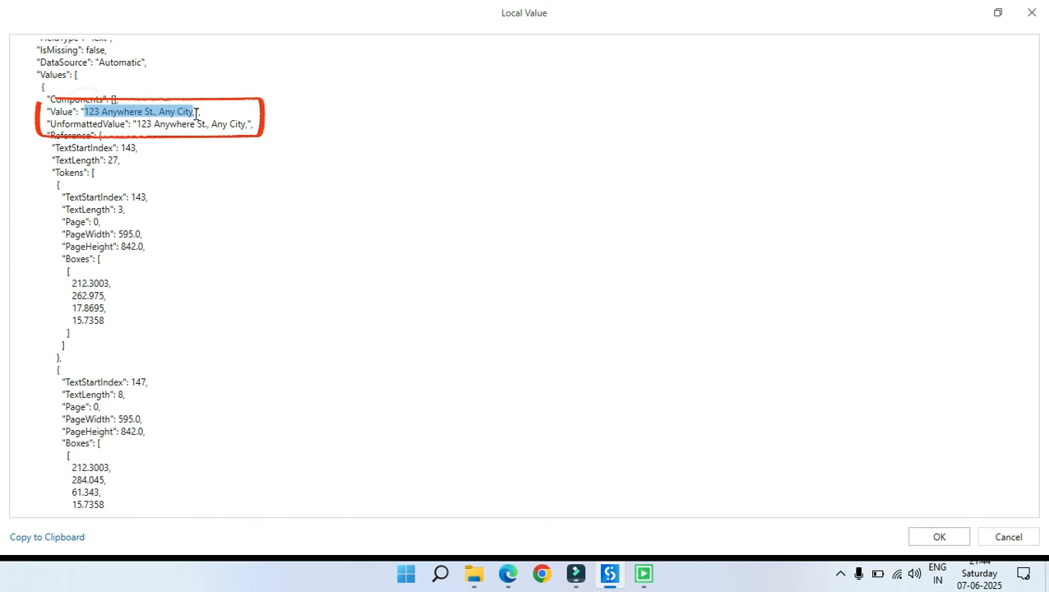
left_click(175, 172)
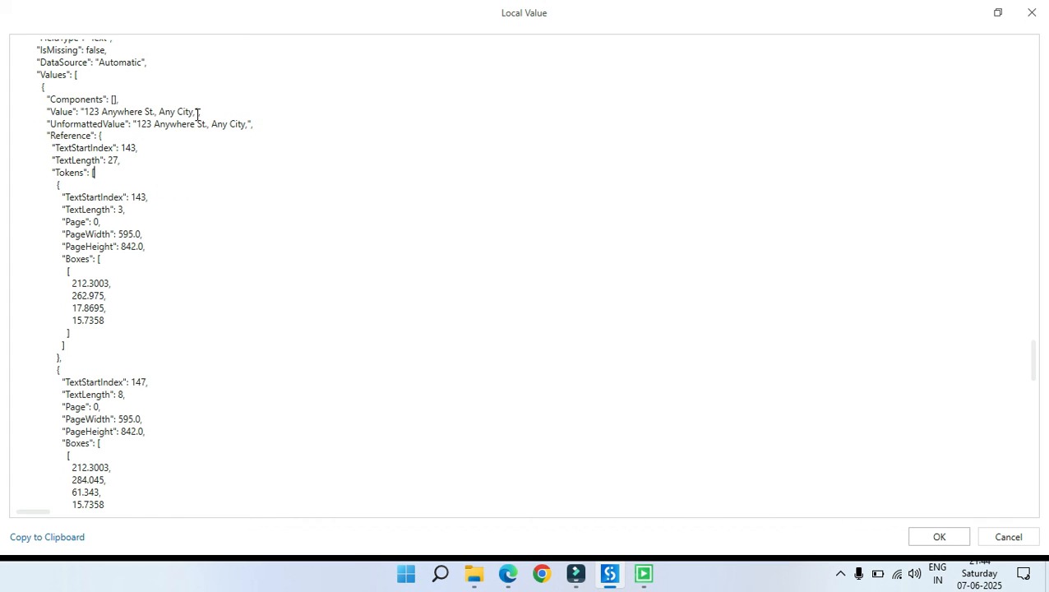
left_click_drag(198, 112, 104, 112)
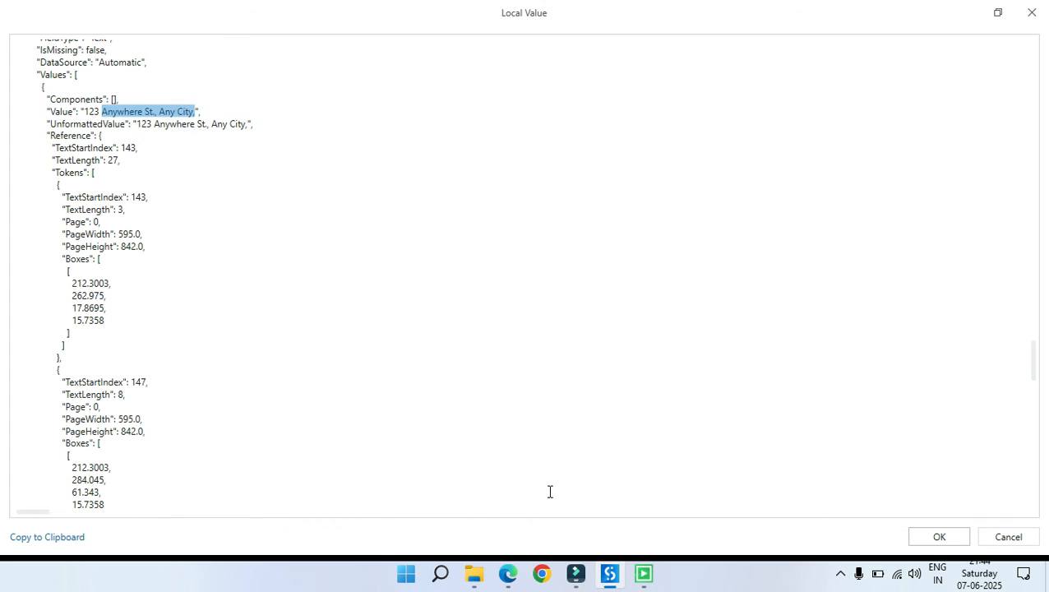
In Edge, compare the extracted customer address with the full two-line address under "Issued to" in the invoice PDF
left_click_drag(469, 229, 691, 229)
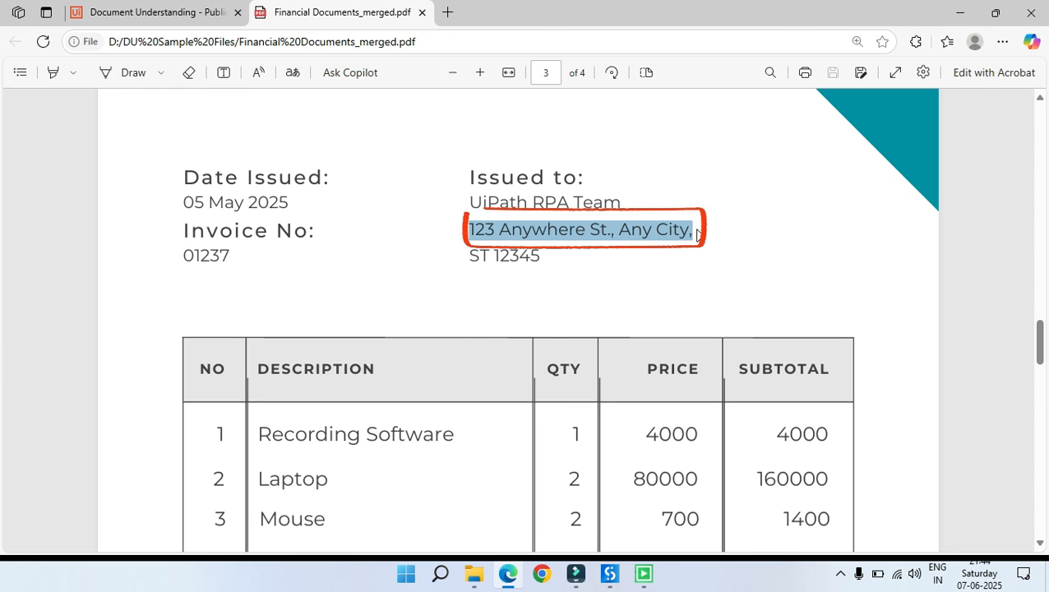
left_click(697, 231)
mouse_move(698, 231)
left_mouse_down()
mouse_move(460, 230)
mouse_move(557, 262)
mouse_move(466, 231)
left_mouse_up()
left_click(459, 230)
left_click(523, 275)
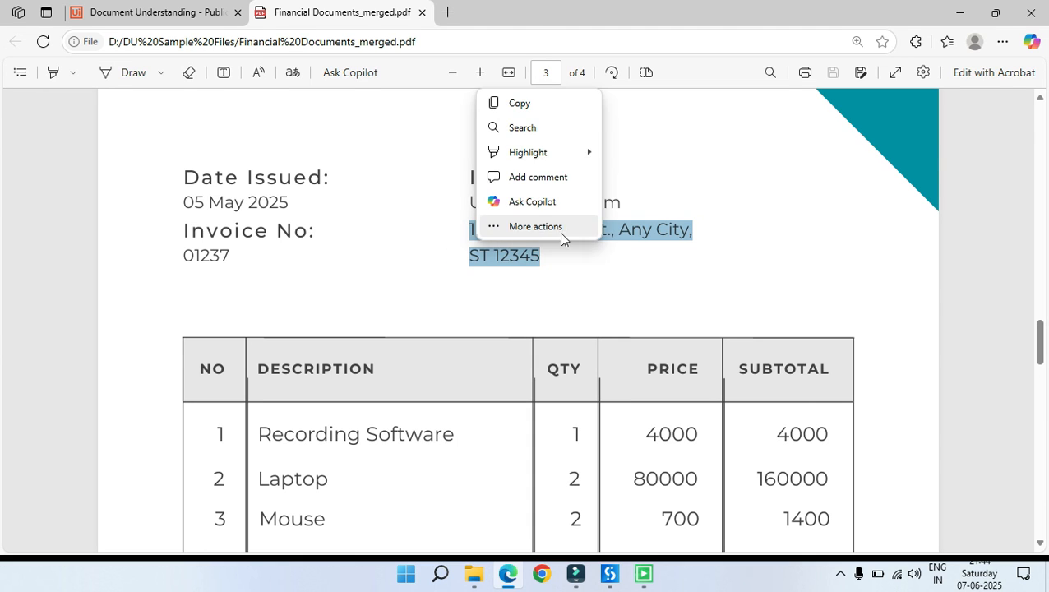
Mark the two address lines under "Issued to" in the invoice once more, return to UiPath Studio, and close the ExtractionResults value
left_click(553, 285)
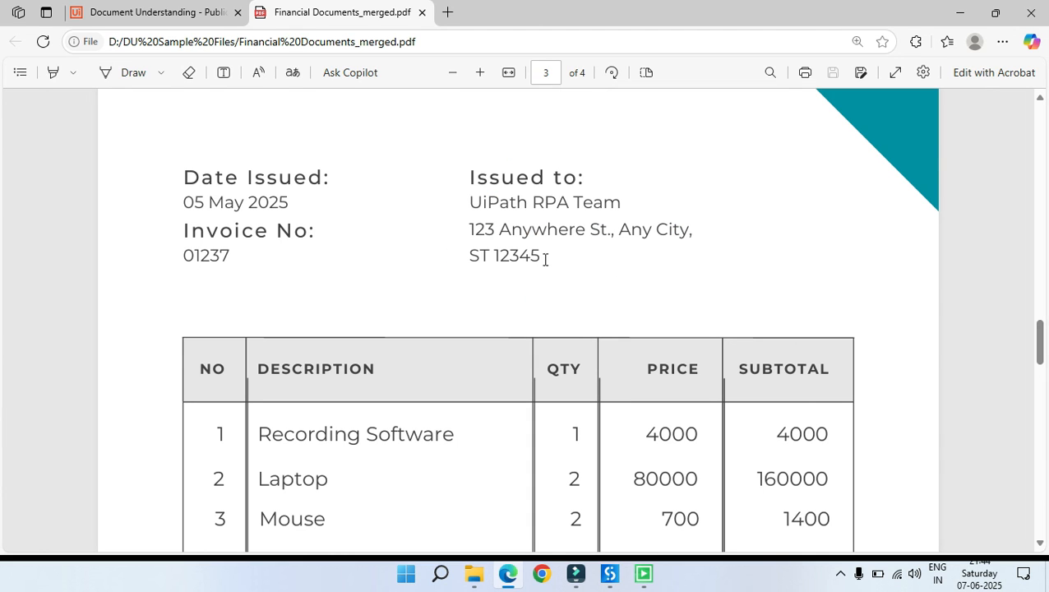
left_click_drag(544, 260, 463, 235)
left_click(658, 294)
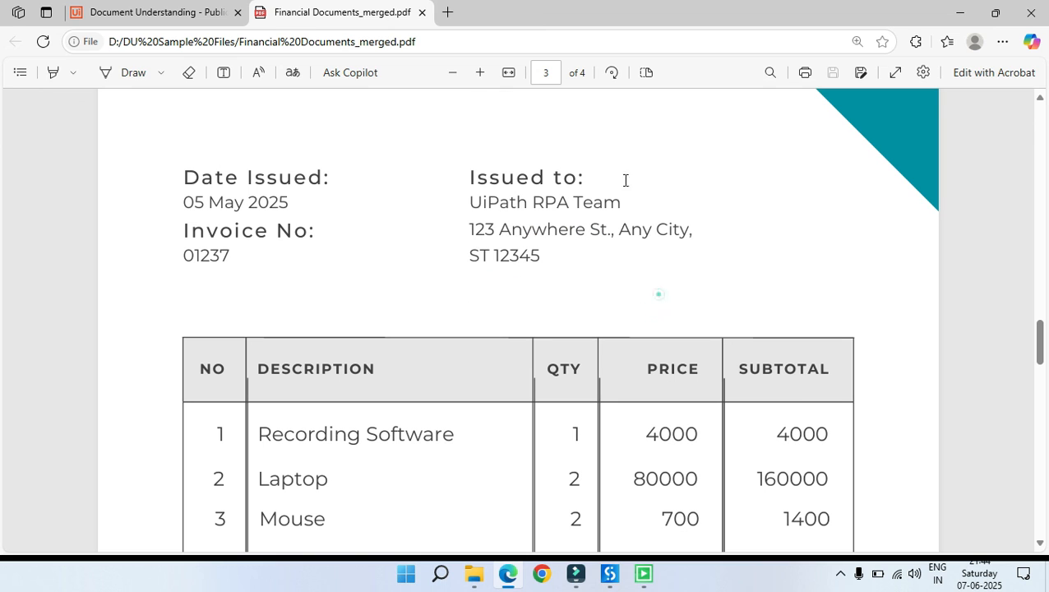
left_click(958, 16)
left_click(567, 249)
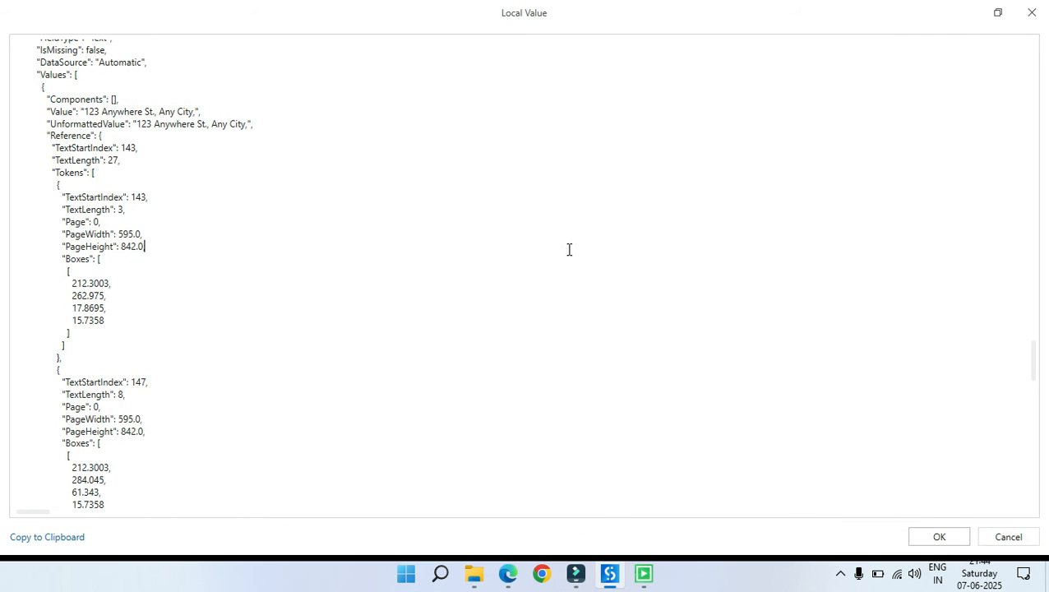
left_click(1032, 13)
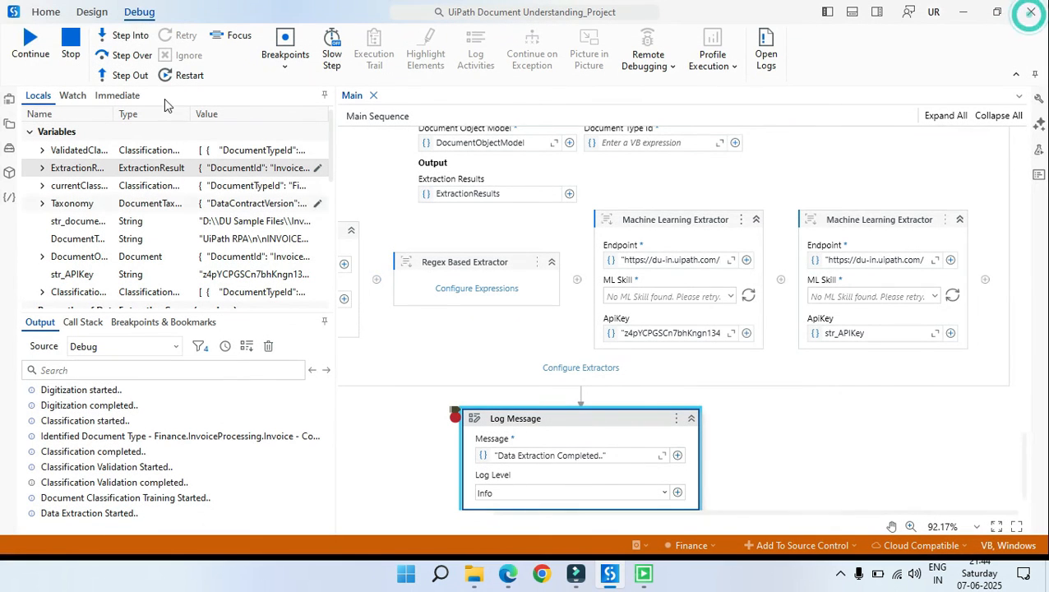
Switch to File Explorer and copy the path of the Invoice 1 PDF in the DU Sample Files folder
left_click(473, 573)
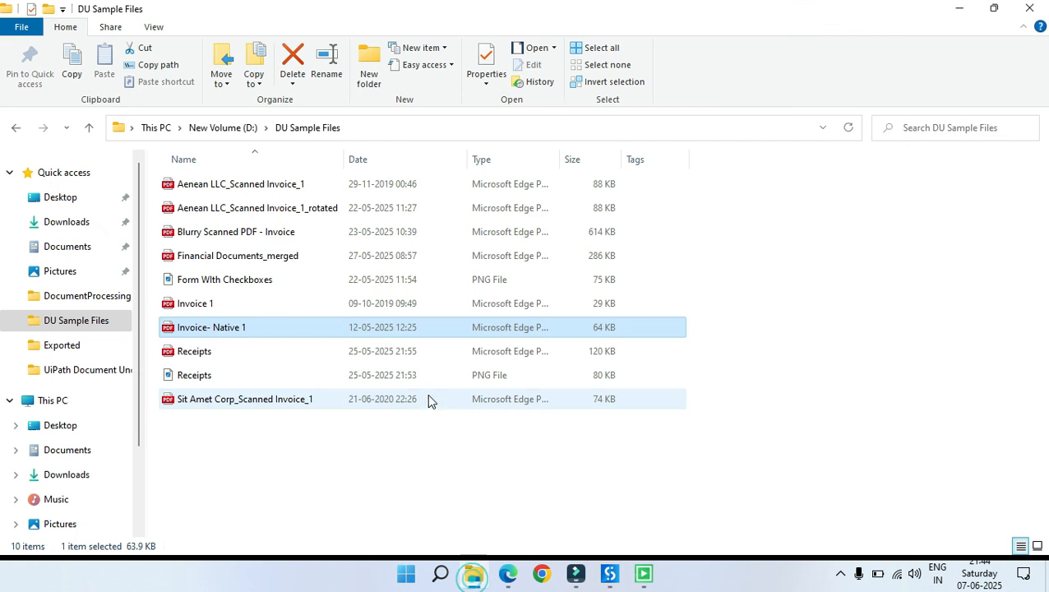
left_click(221, 306)
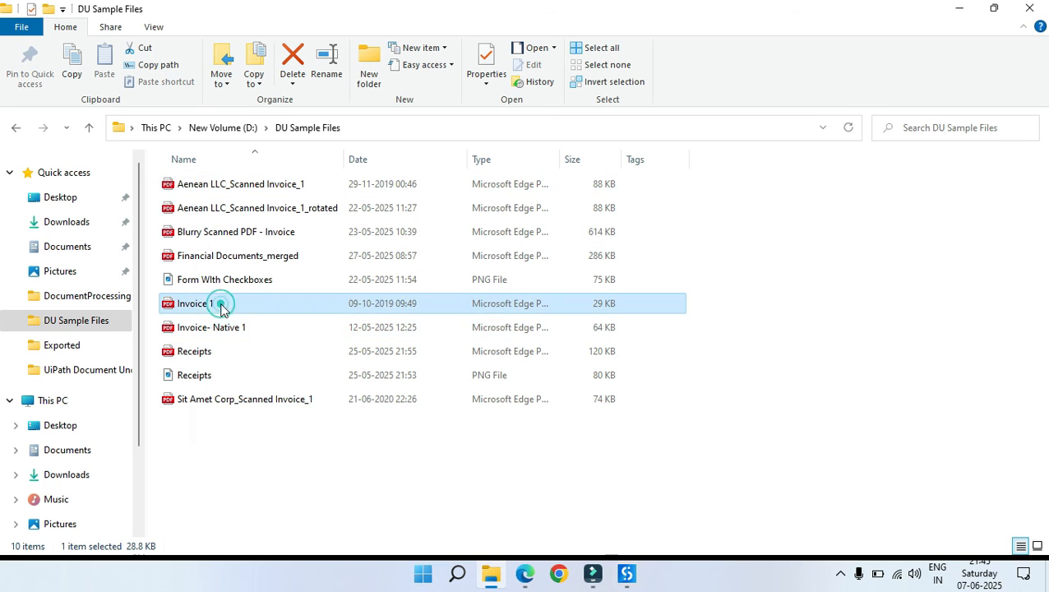
right_click(220, 306)
left_click(295, 385)
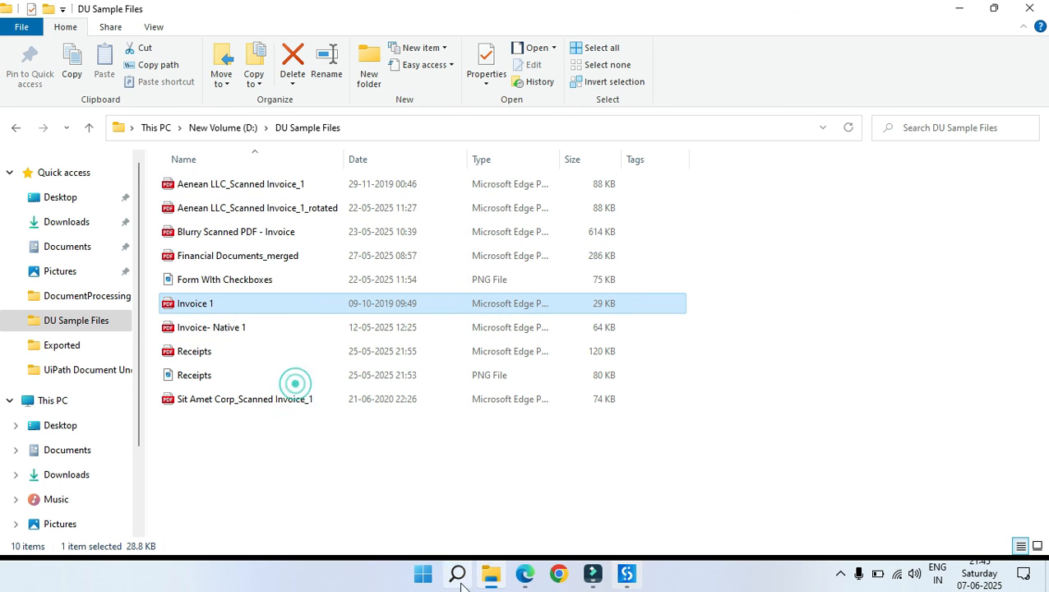
In UiPath Studio, set the str_documentPath value at the start of Main to the Invoice 1 PDF's path and start debugging
left_click(627, 574)
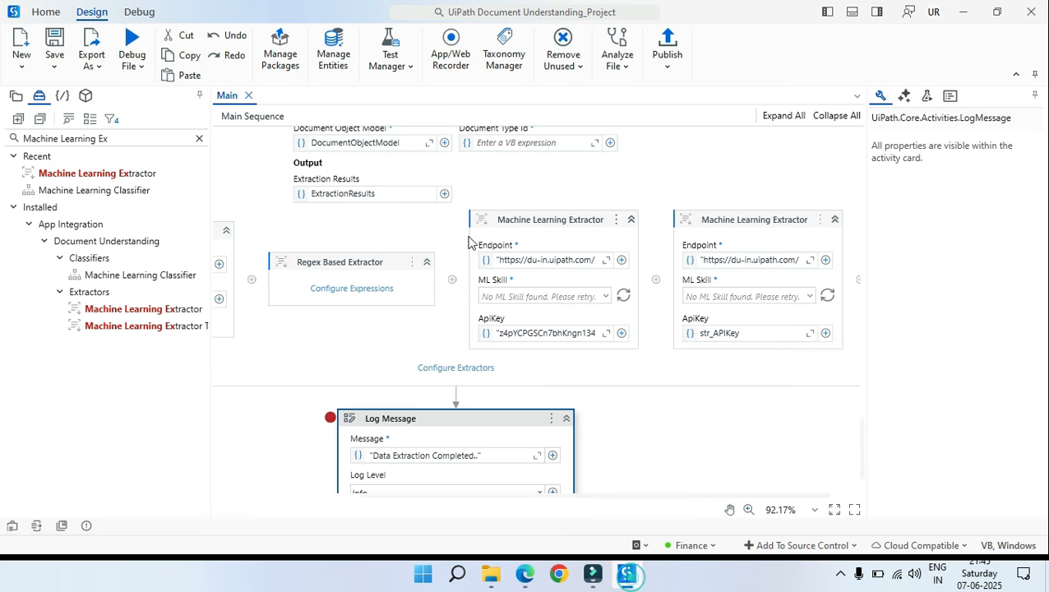
scroll(633, 283, "up", 10)
scroll(636, 282, "up", 5)
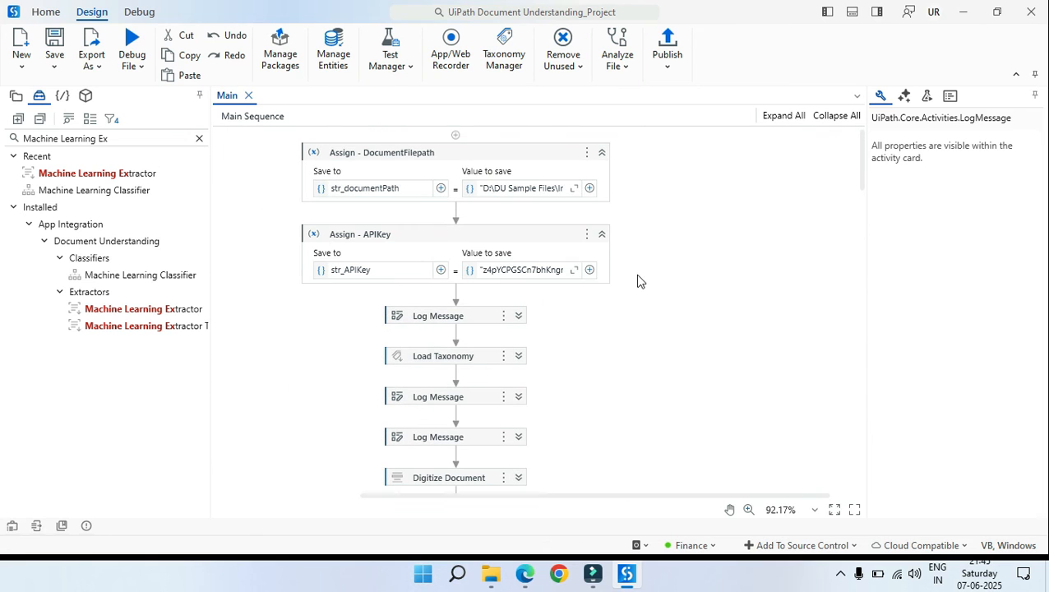
left_click(533, 188)
left_click(700, 225)
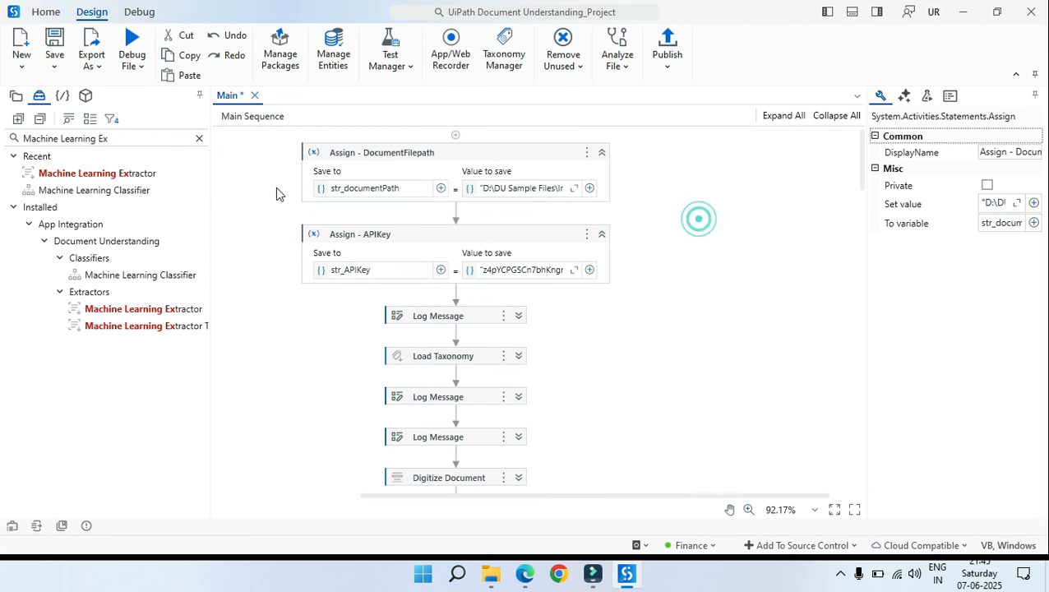
left_click(142, 37)
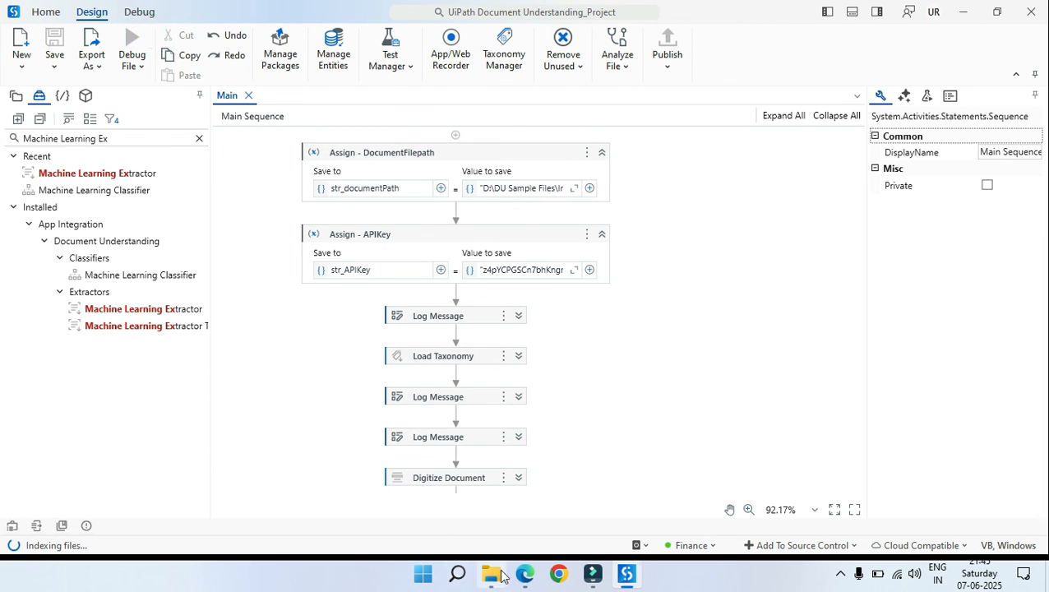
In Edge, examine the customer name lines under "BILL TO" on page 4 of Financial Documents_merged.pdf
scroll(335, 231, "up", 15)
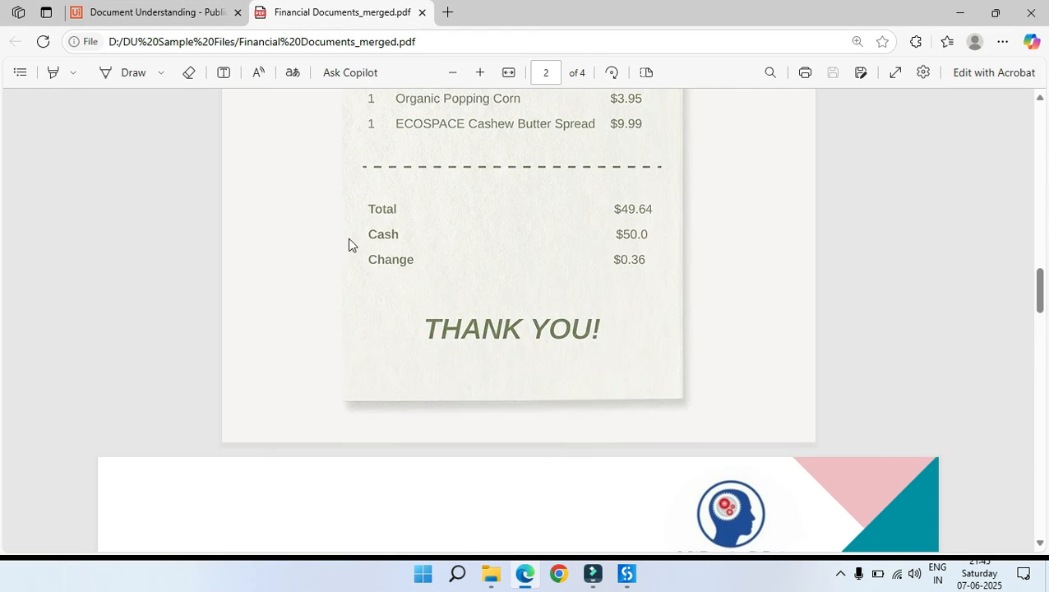
scroll(387, 297, "down", 10)
scroll(407, 311, "down", 15)
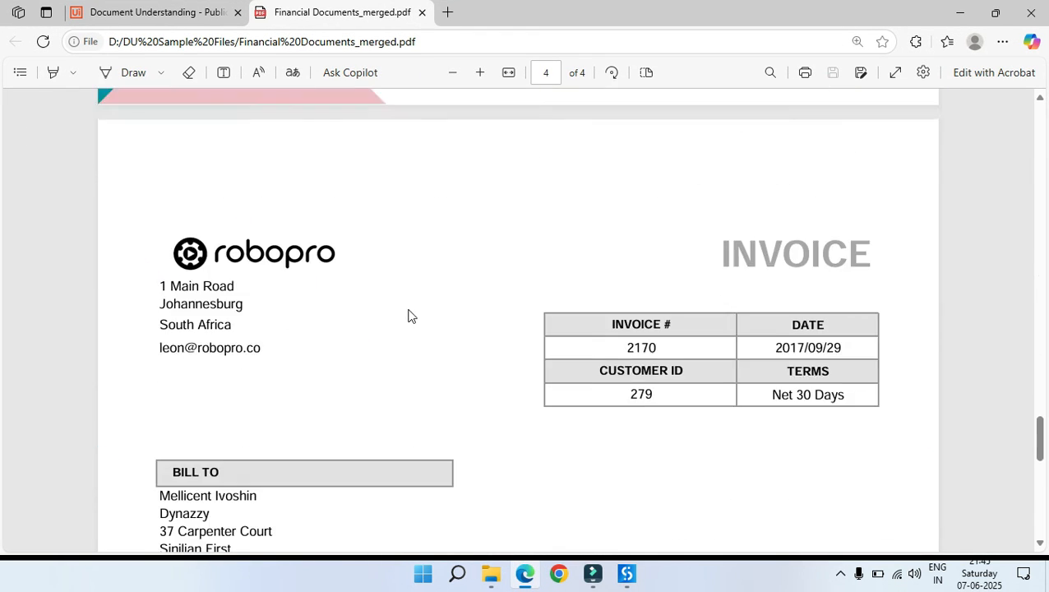
scroll(426, 325, "up", 5)
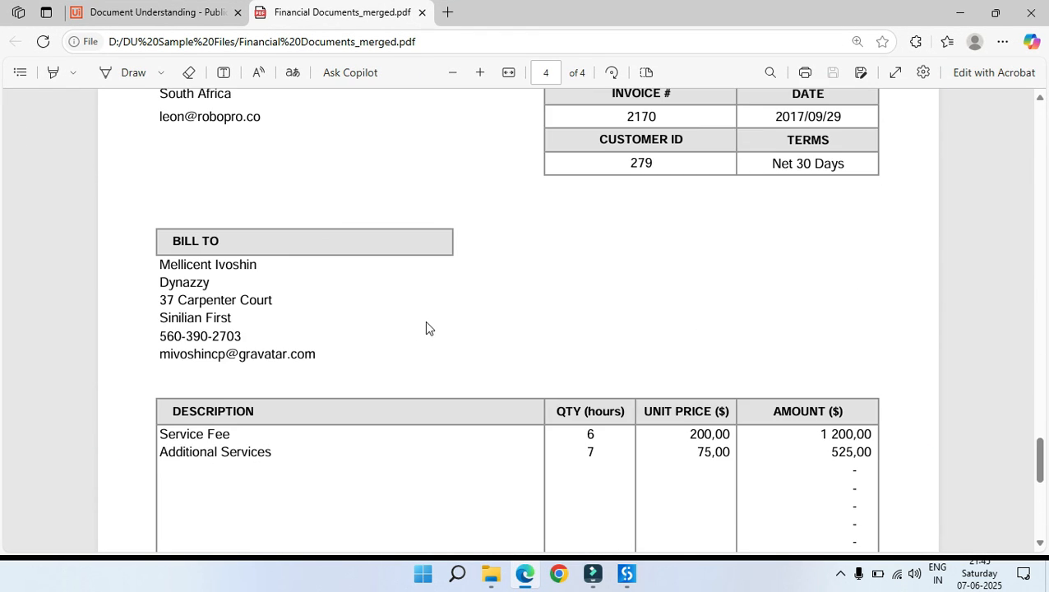
triple_click(214, 281)
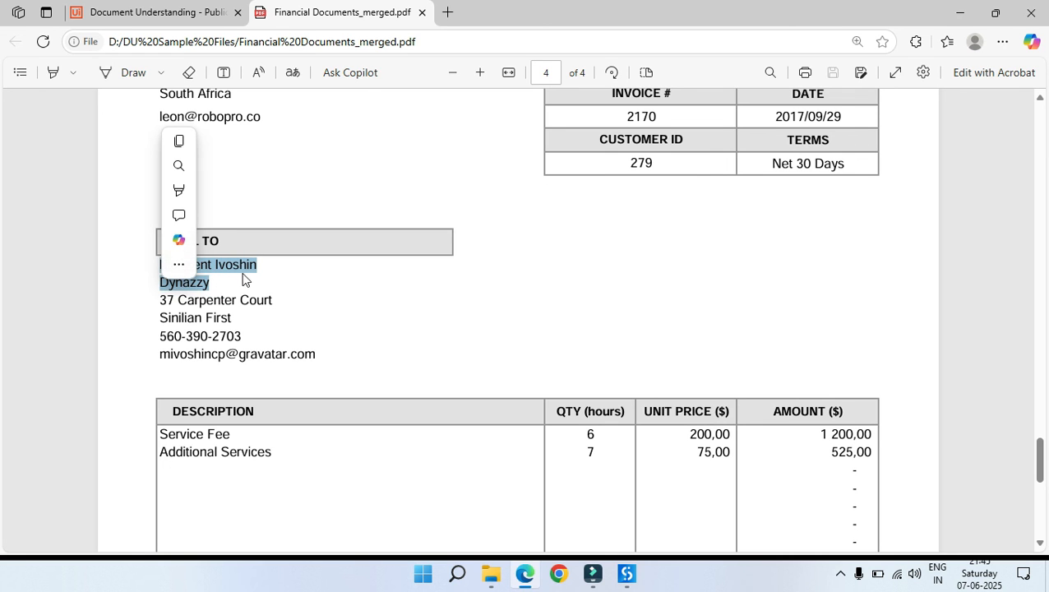
left_click(249, 281)
left_click(961, 15)
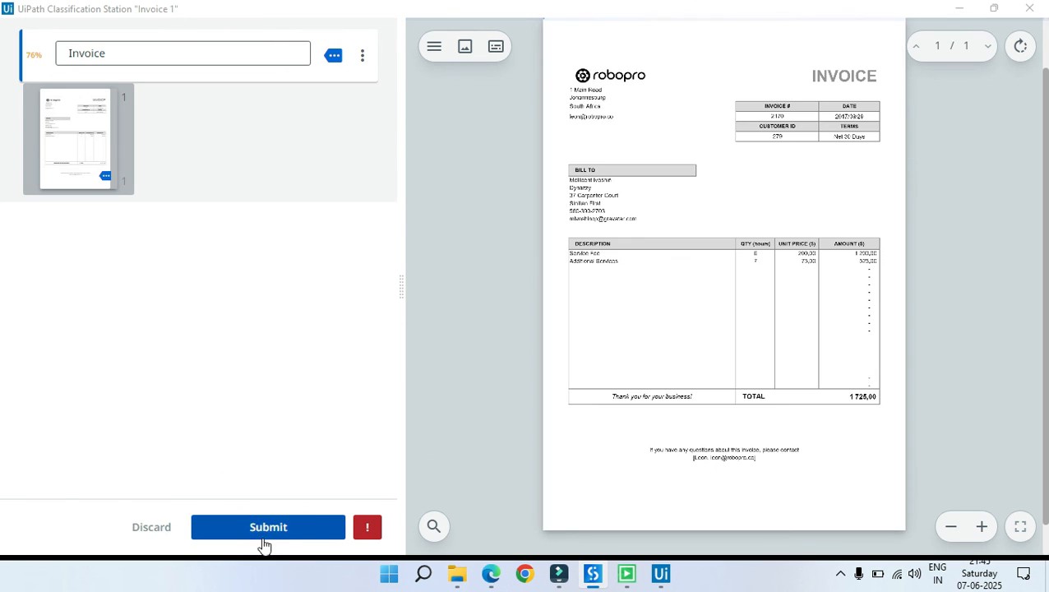
Submit the Invoice classification, open the ExtractionResults local value in full size, and examine the value extracted for the CustomerName field
left_click(264, 541)
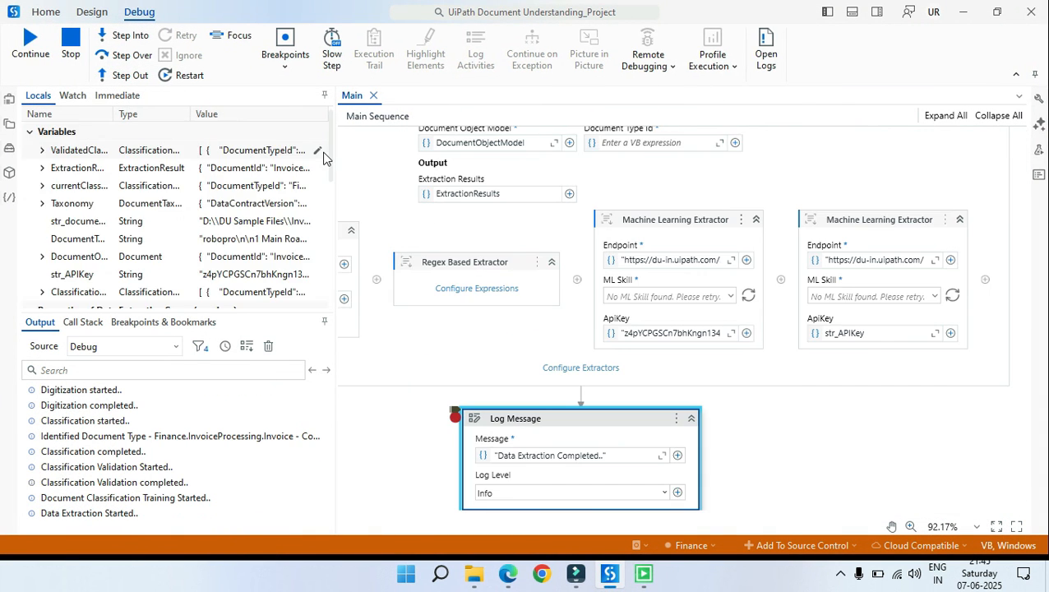
left_click(318, 170)
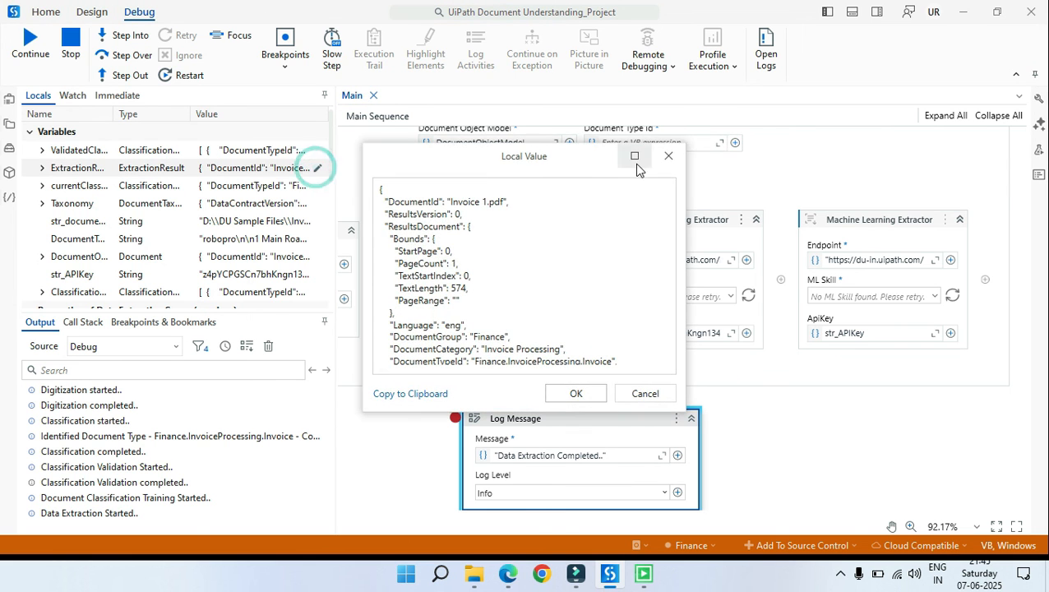
left_click(638, 159)
scroll(502, 305, "down", 20)
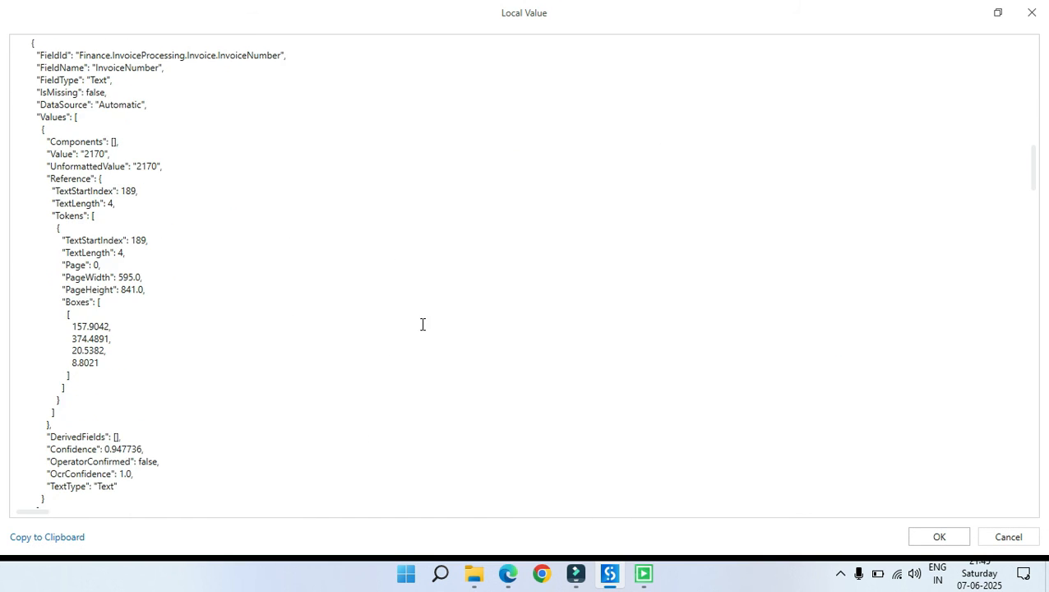
scroll(413, 350, "down", 7)
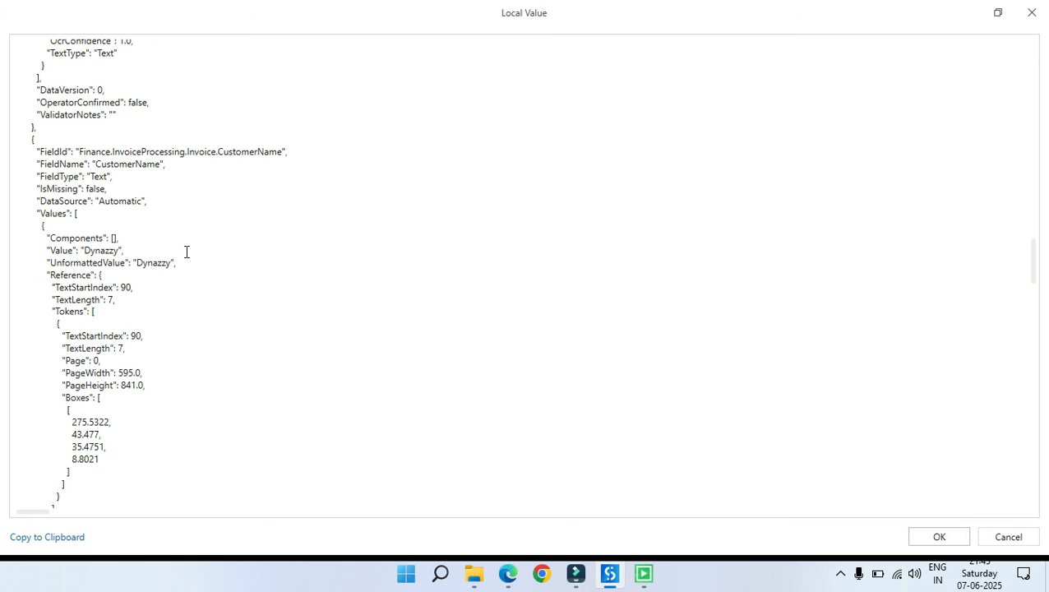
left_click_drag(93, 251, 87, 251)
scroll(193, 413, "down", 6)
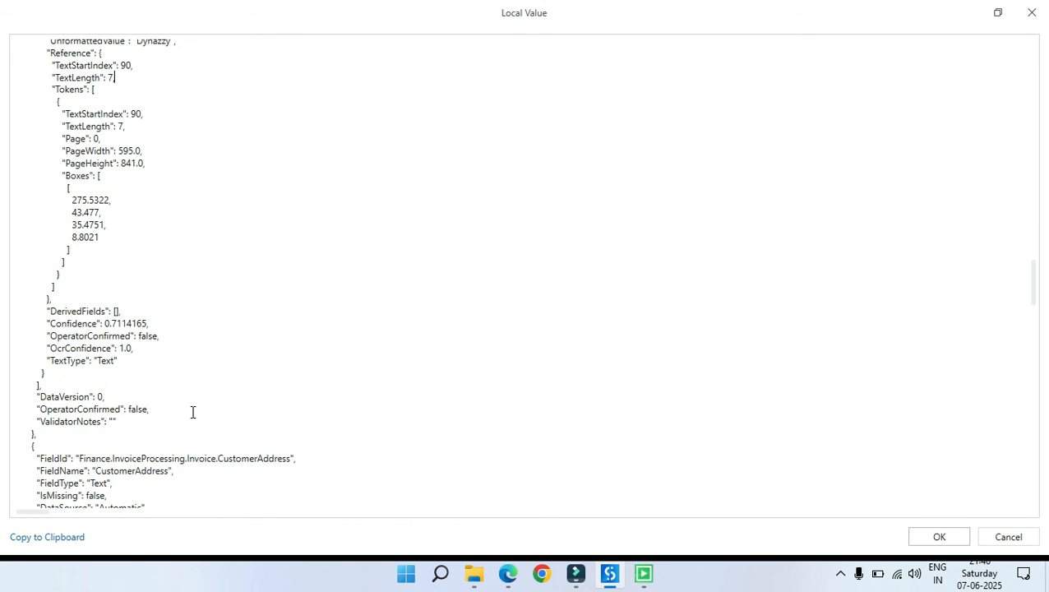
left_click(1031, 17)
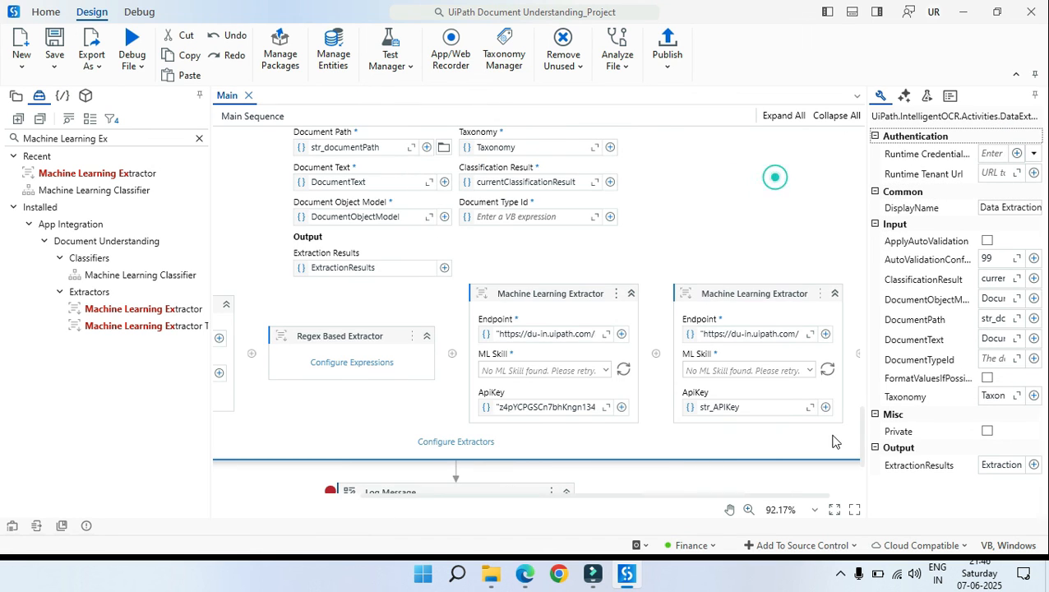
Open the Taxonomy Manager in full size and expand Finance, Invoice Processing, and Invoice to list the Invoice fields
scroll(802, 387, "up", 3)
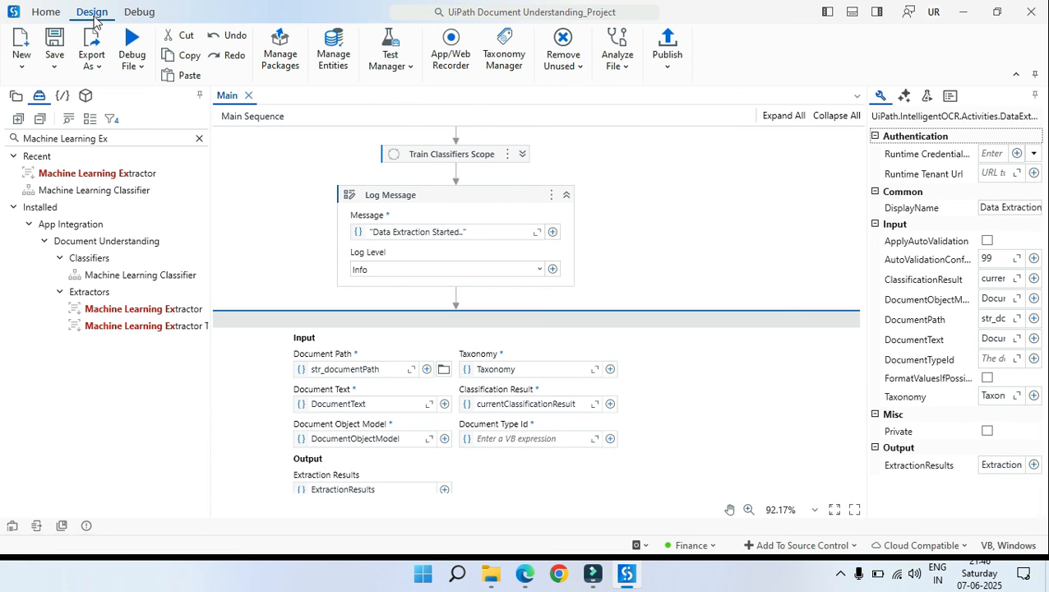
left_click(504, 50)
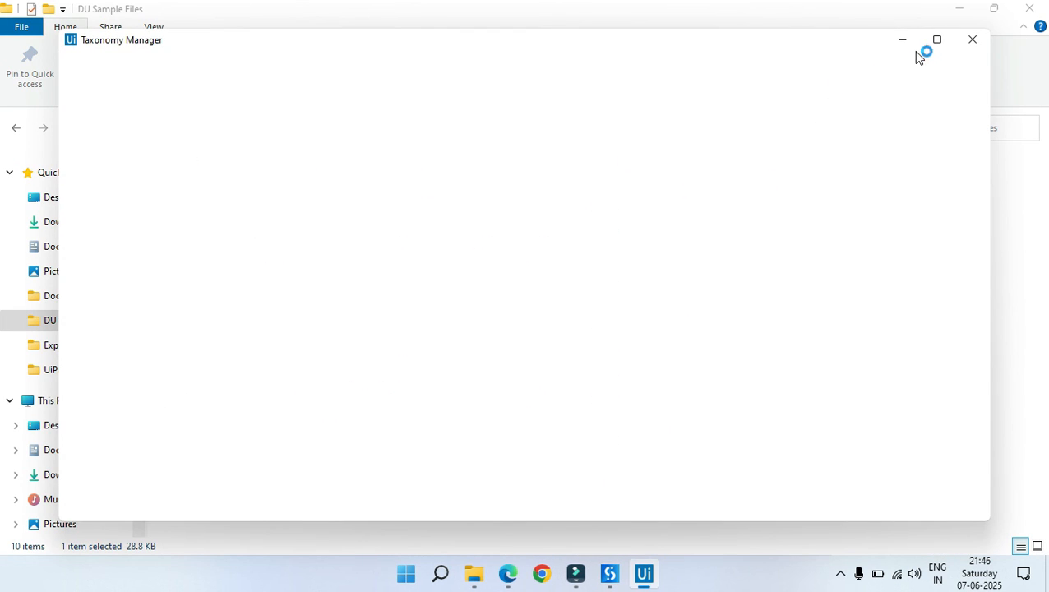
left_click(932, 41)
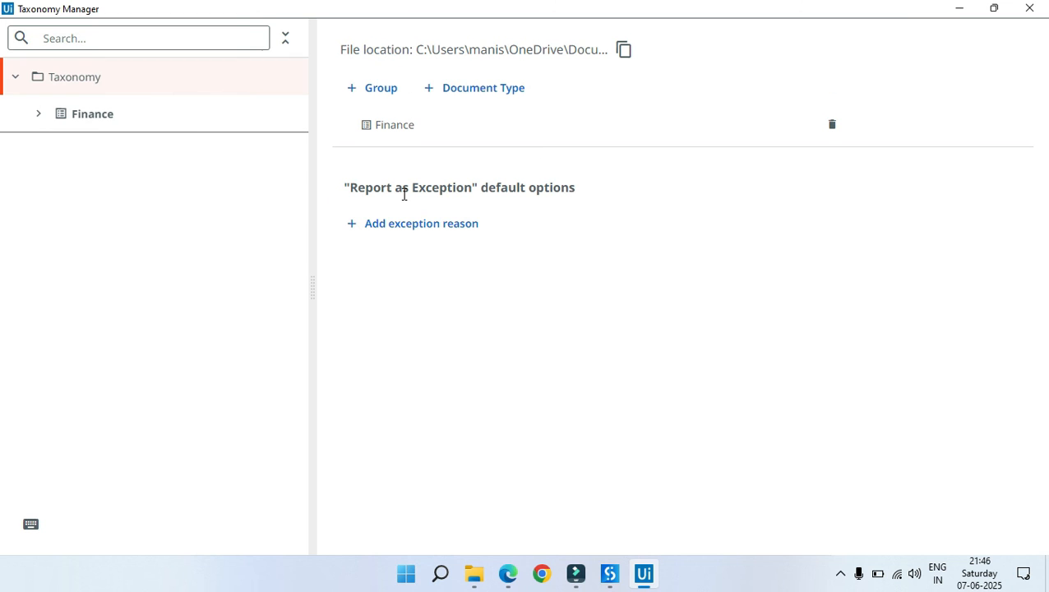
left_click(38, 114)
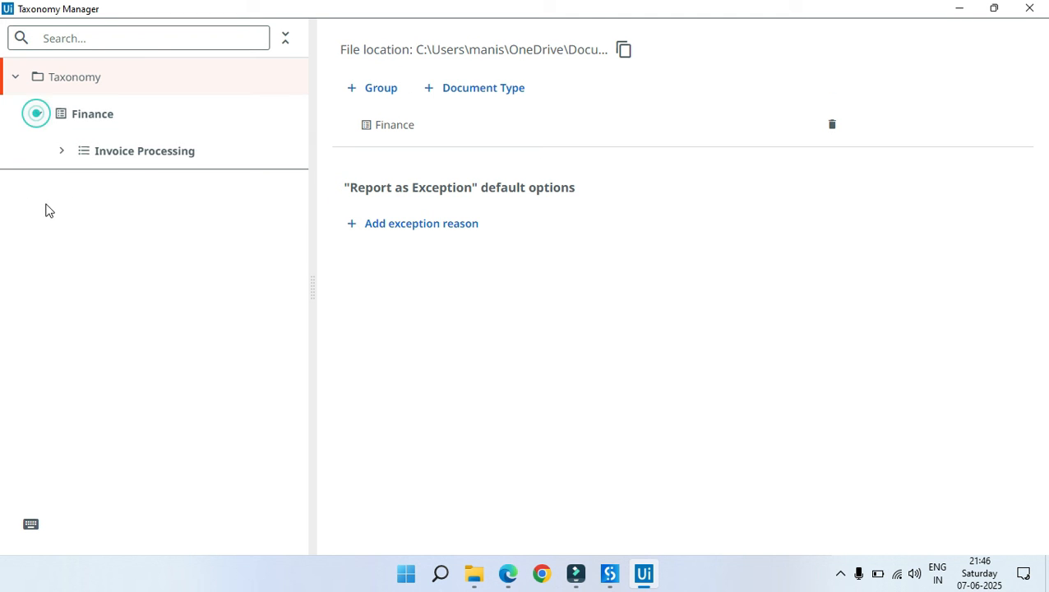
left_click(60, 151)
left_click(84, 187)
Make the CustomerName and CustomerAddress fields of the Invoice document type multi-value, and close the Taxonomy Manager
left_click(191, 299)
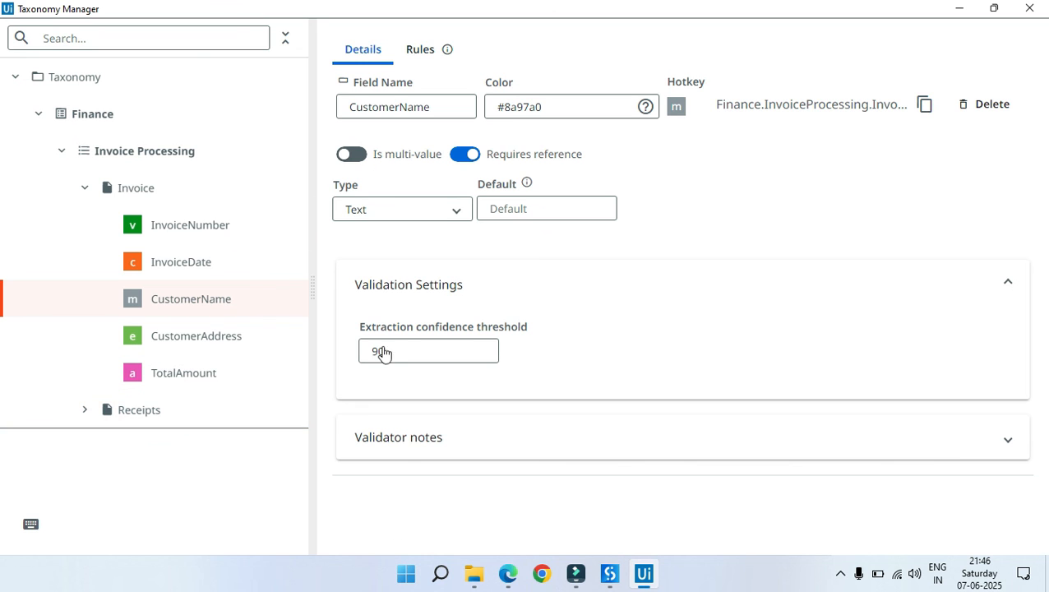
left_click(355, 156)
left_click(445, 216)
left_click(443, 212)
left_click(206, 338)
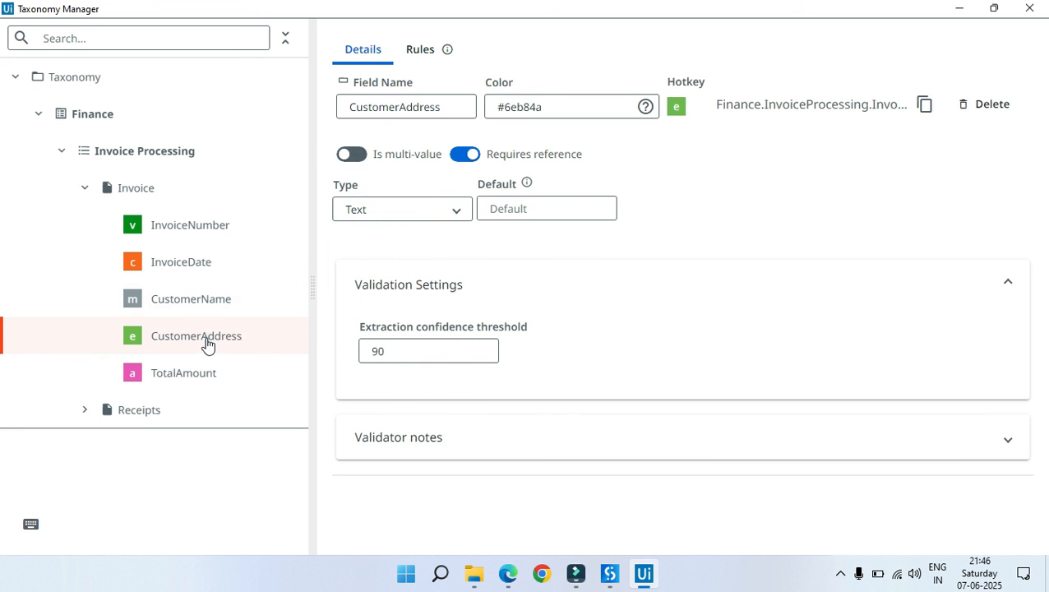
left_click(385, 161)
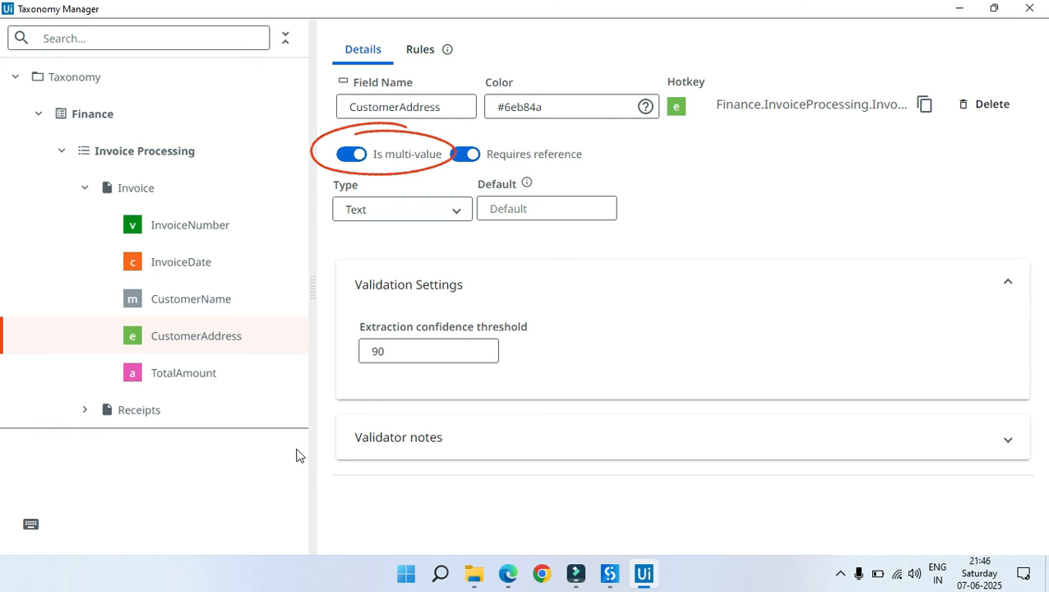
left_click(1030, 8)
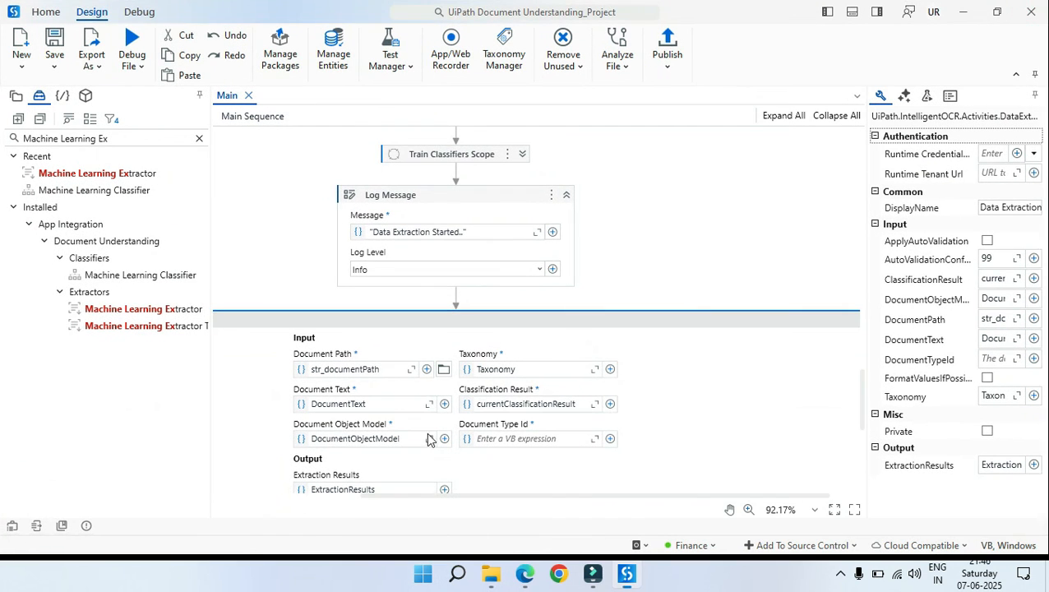
Start a debug run of the project with the updated taxonomy
left_click(787, 227)
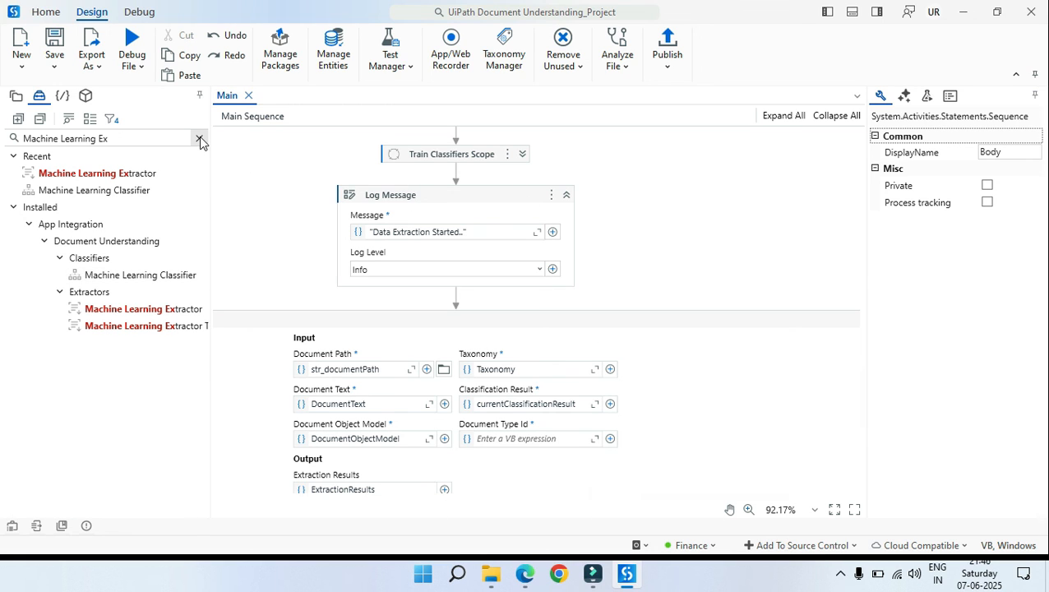
left_click(138, 72)
left_click(150, 112)
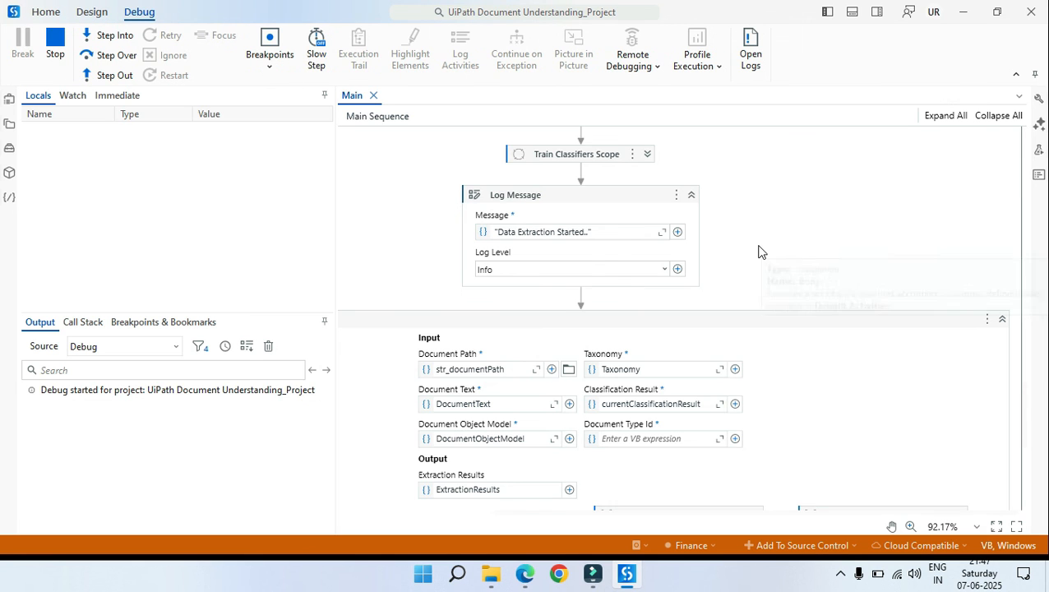
While the workflow runs, mark the two customer name lines under "BILL TO" in the Edge PDF, and return to the workflow
left_click(503, 579)
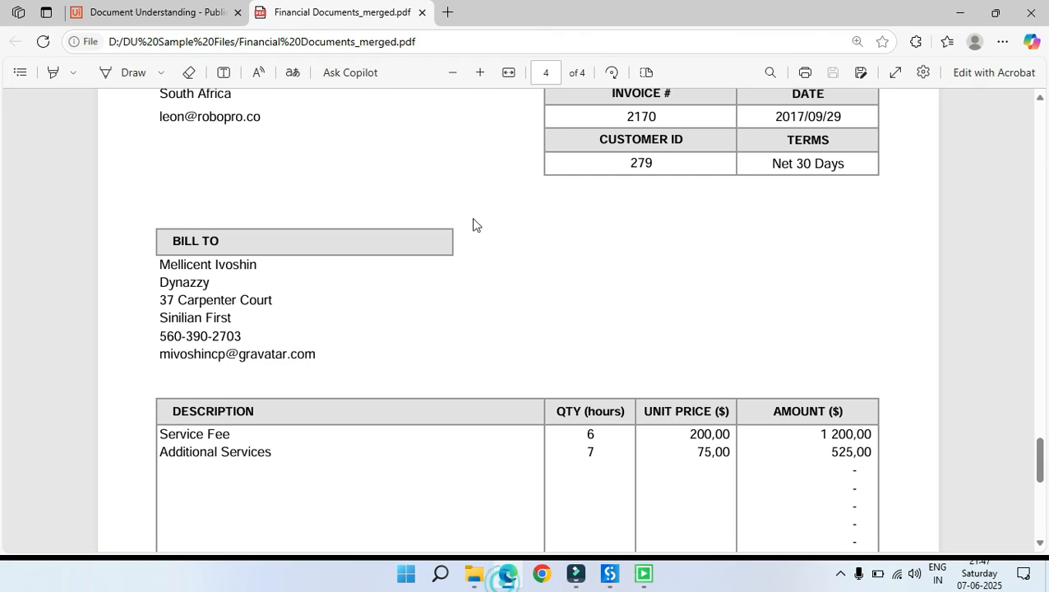
scroll(346, 308, "down", 2)
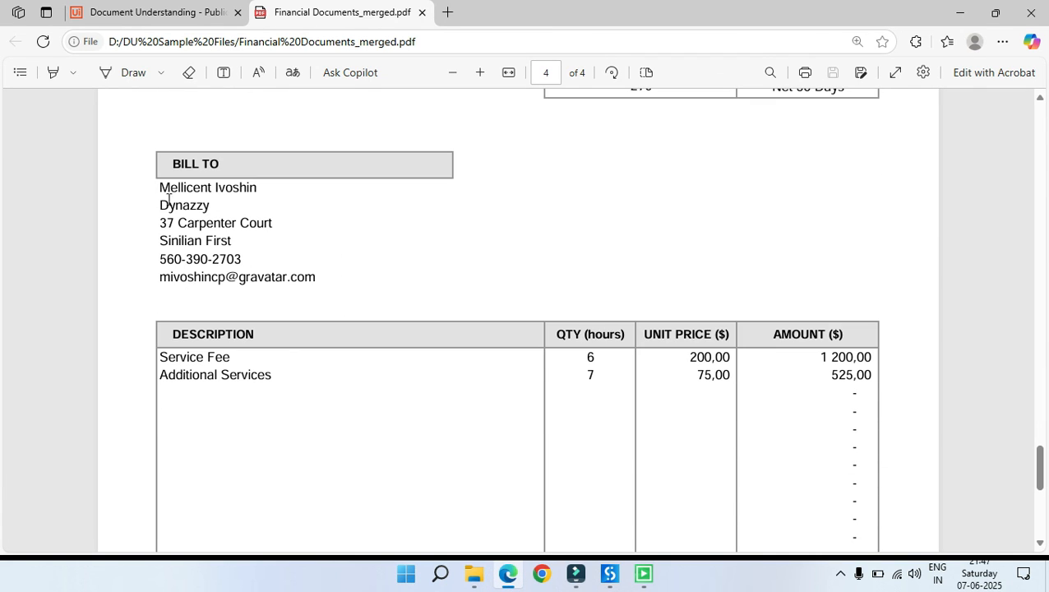
left_click_drag(159, 185, 213, 207)
left_click(655, 233)
left_click_drag(161, 188, 257, 189)
left_click(959, 12)
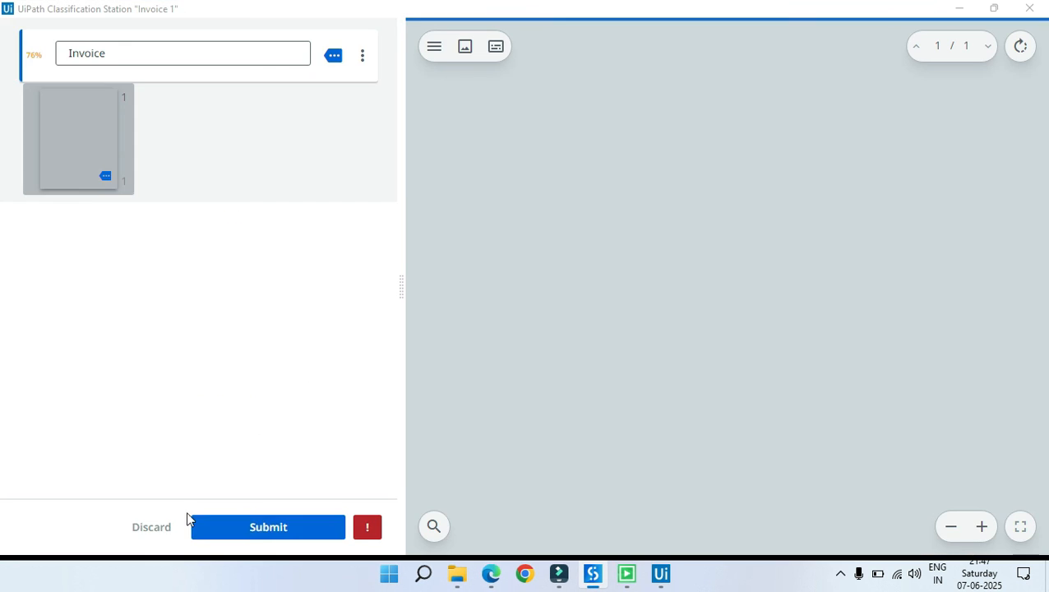
Submit the Invoice classification for validation, and open the full value of the ExtractionResults variable at the breakpoint
left_click(262, 530)
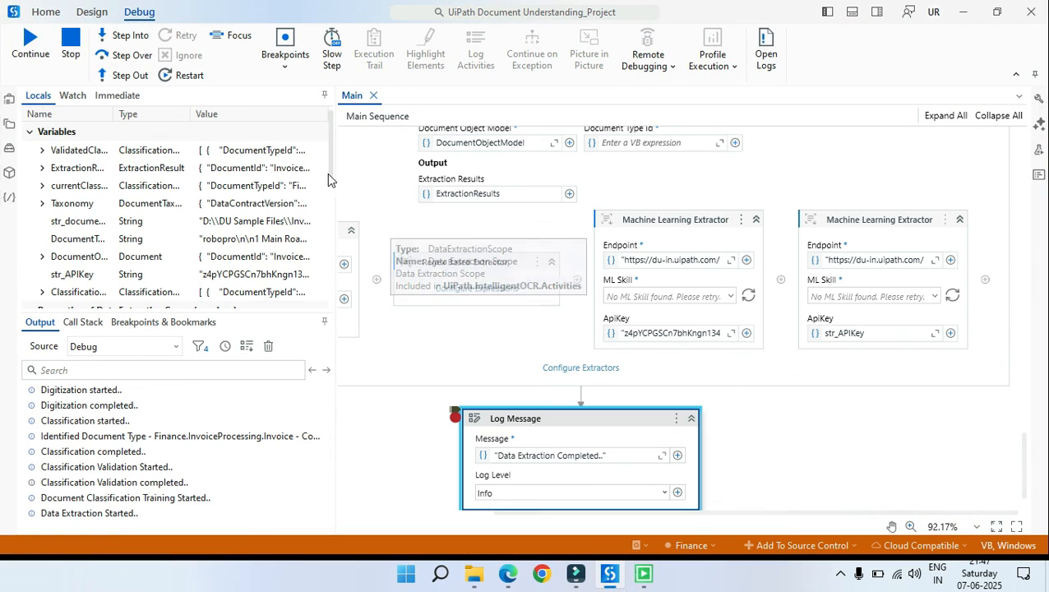
left_click(317, 168)
left_click(634, 156)
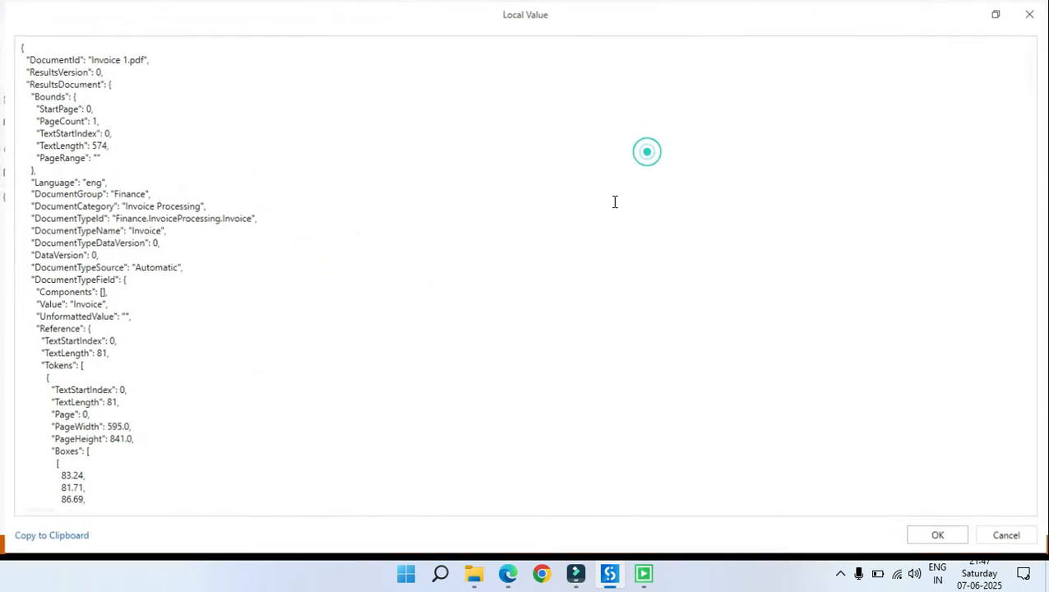
Examine the values extracted for the CustomerName field in the extraction results, and close the value viewer
scroll(494, 321, "down", 15)
scroll(402, 329, "down", 15)
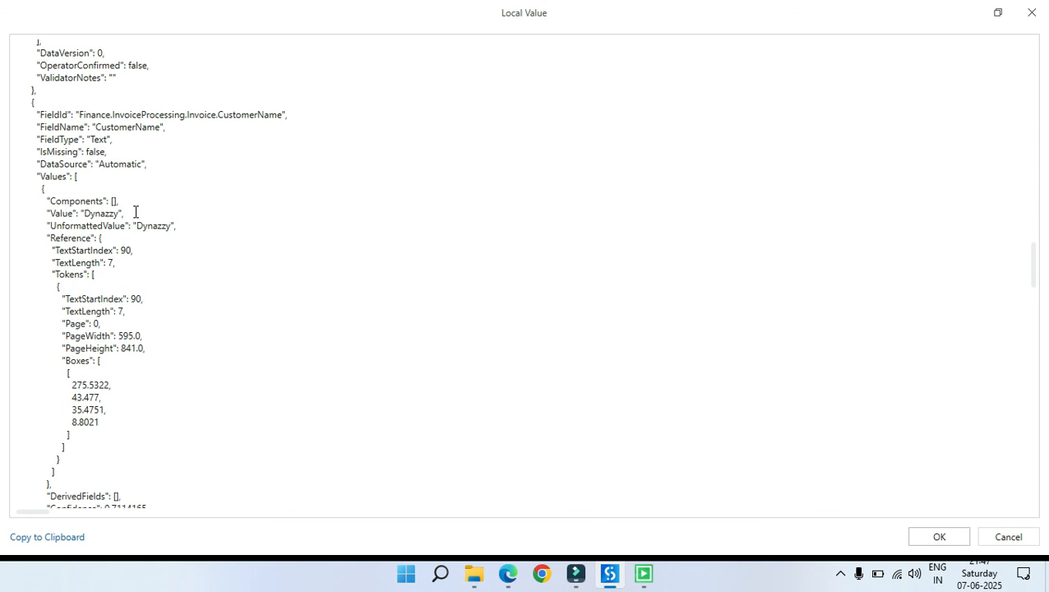
left_click_drag(119, 213, 93, 213)
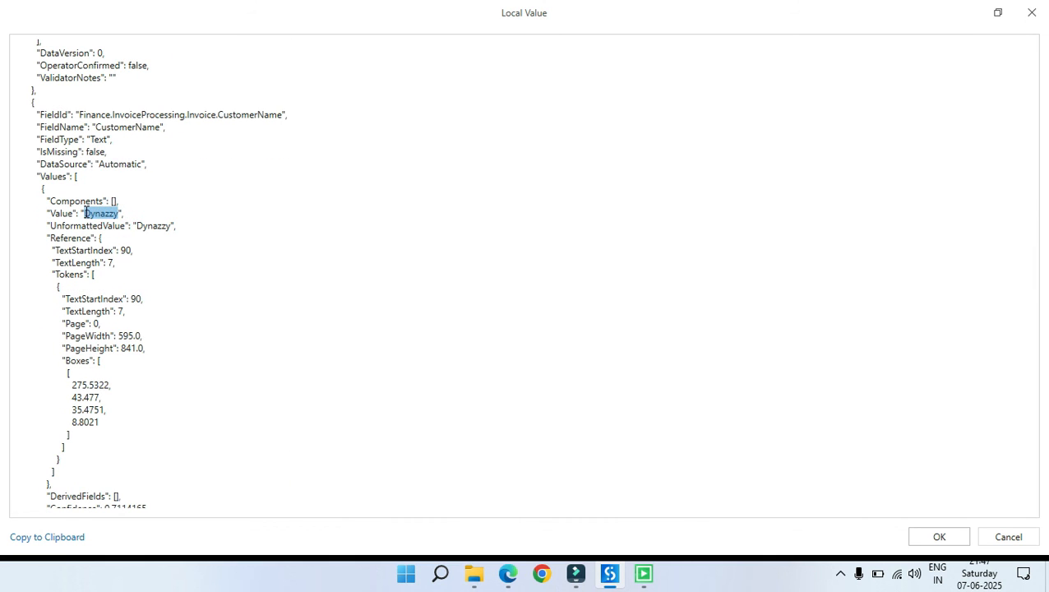
left_click(186, 224)
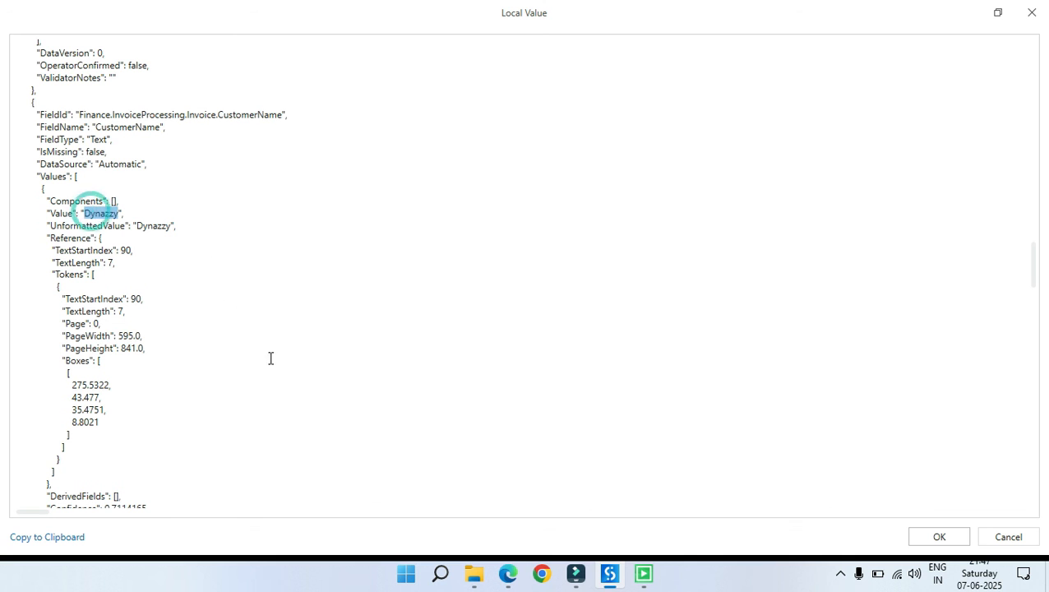
scroll(457, 435, "up", 5)
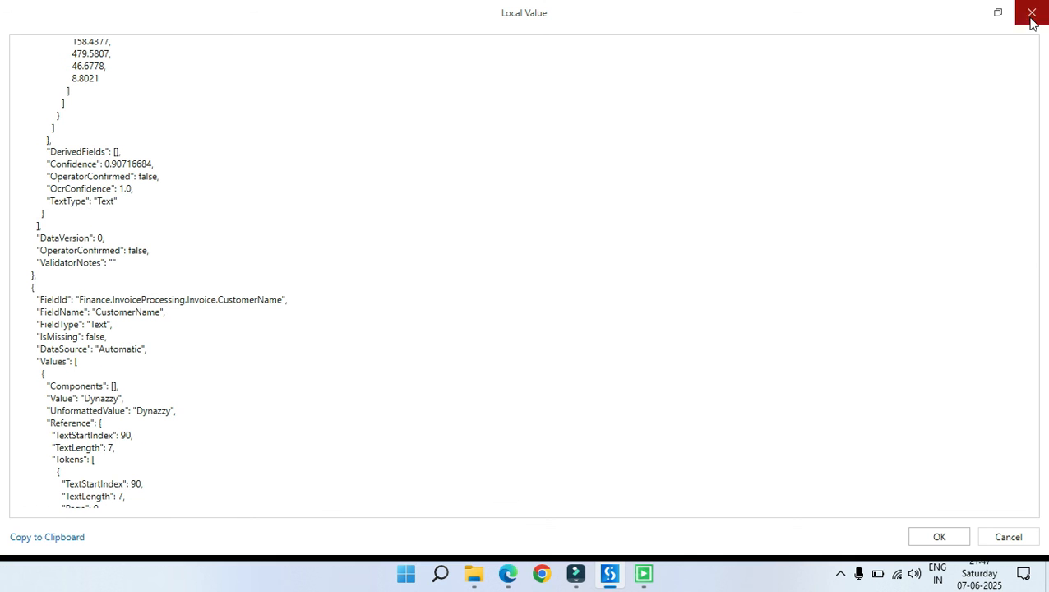
left_click(1031, 13)
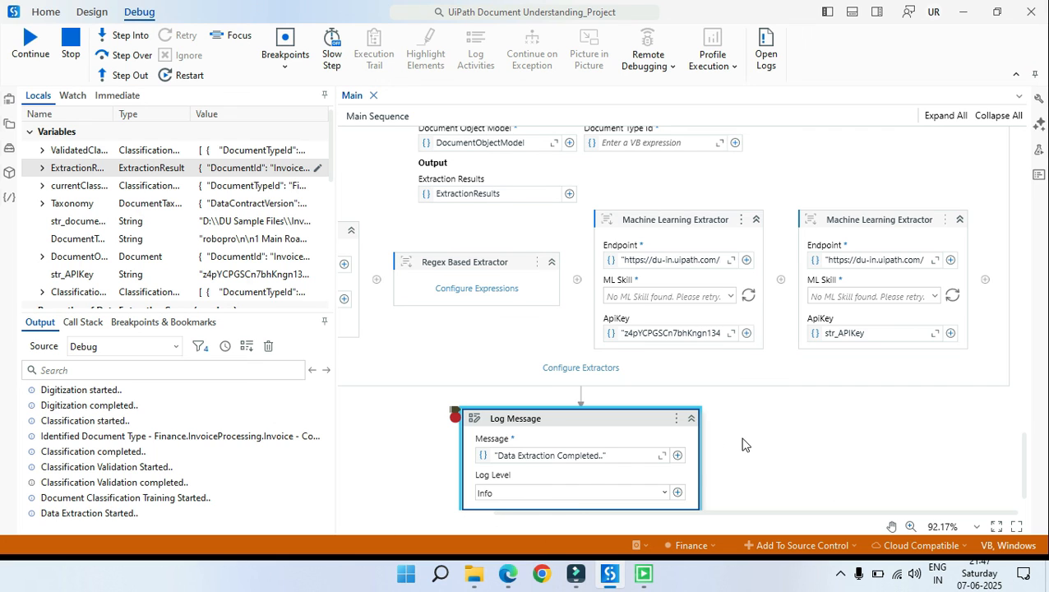
Stop the debug run at the Log Message activity and return to the workflow design
left_click(783, 436)
scroll(740, 395, "down", 1)
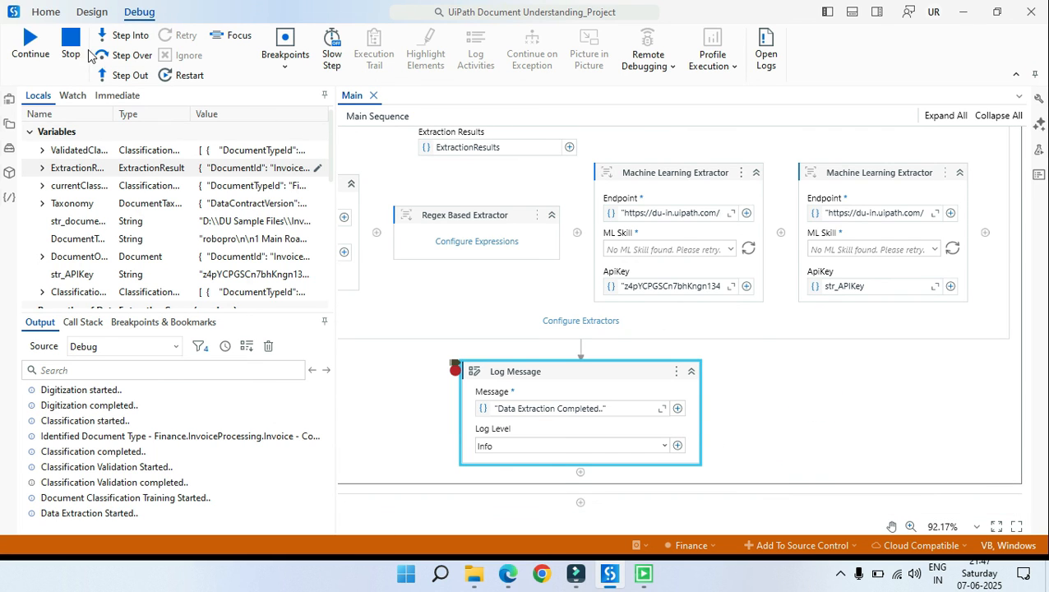
left_click(72, 48)
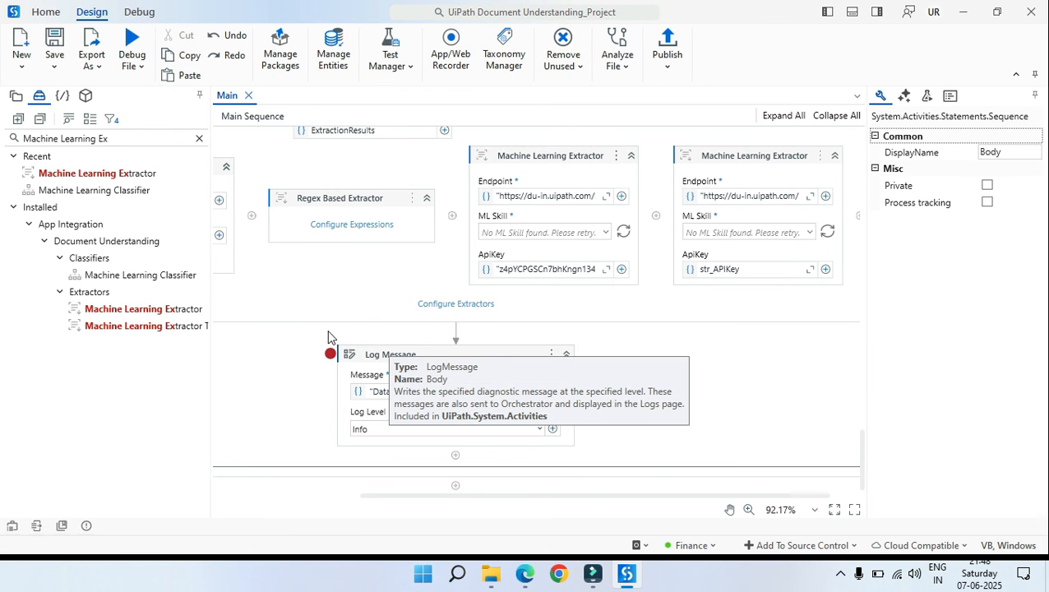
left_click(707, 370)
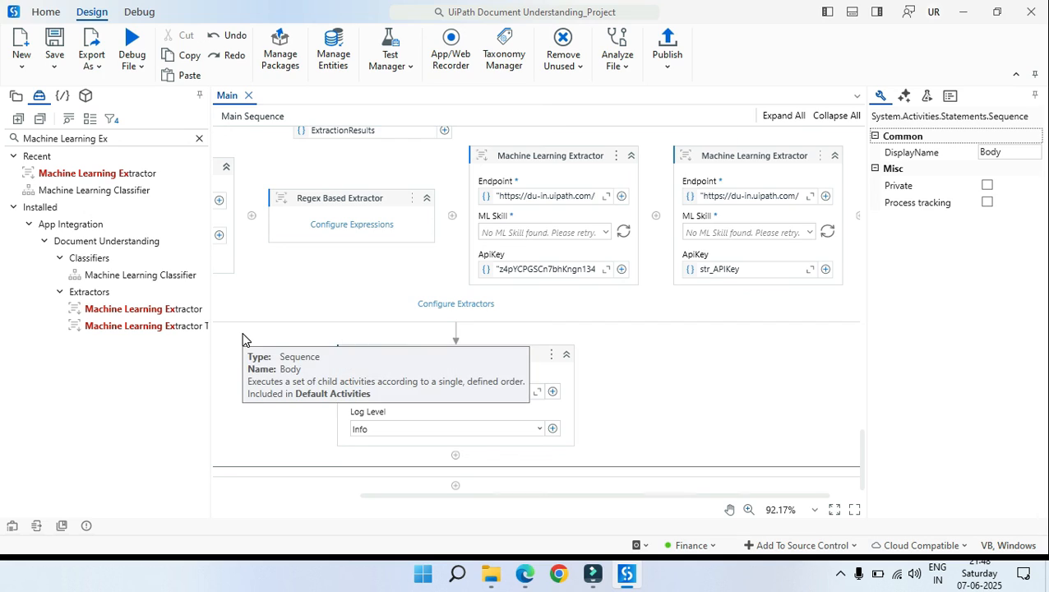